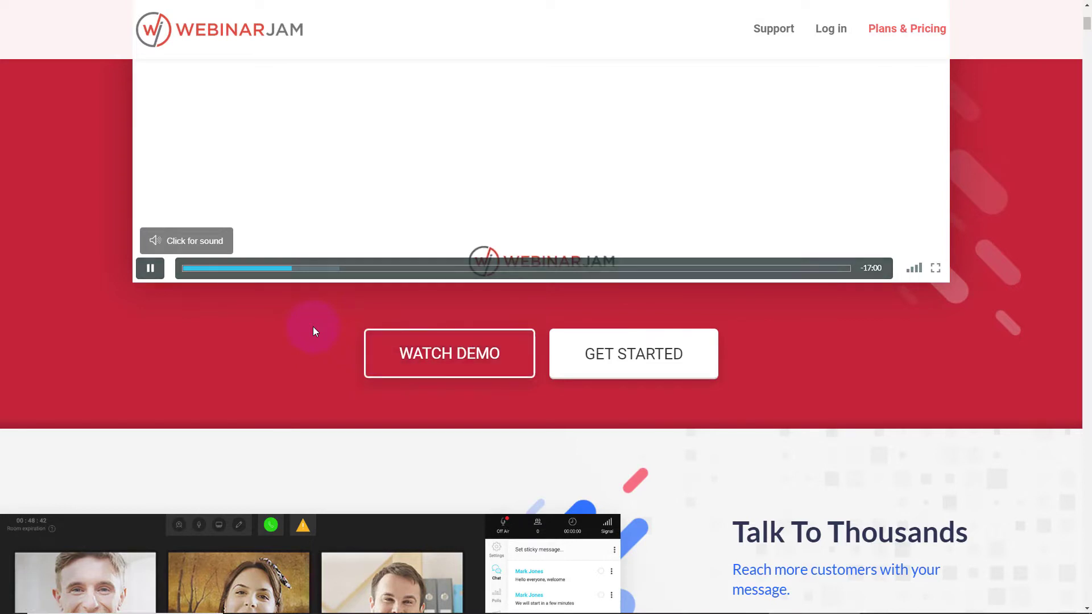
Step: Open the Plans & Pricing page comparing the Basic, Professional and Enterprise plans
{"action": "scroll", "coordinate": [313, 327], "scroll_direction": "down", "scroll_amount": 5}
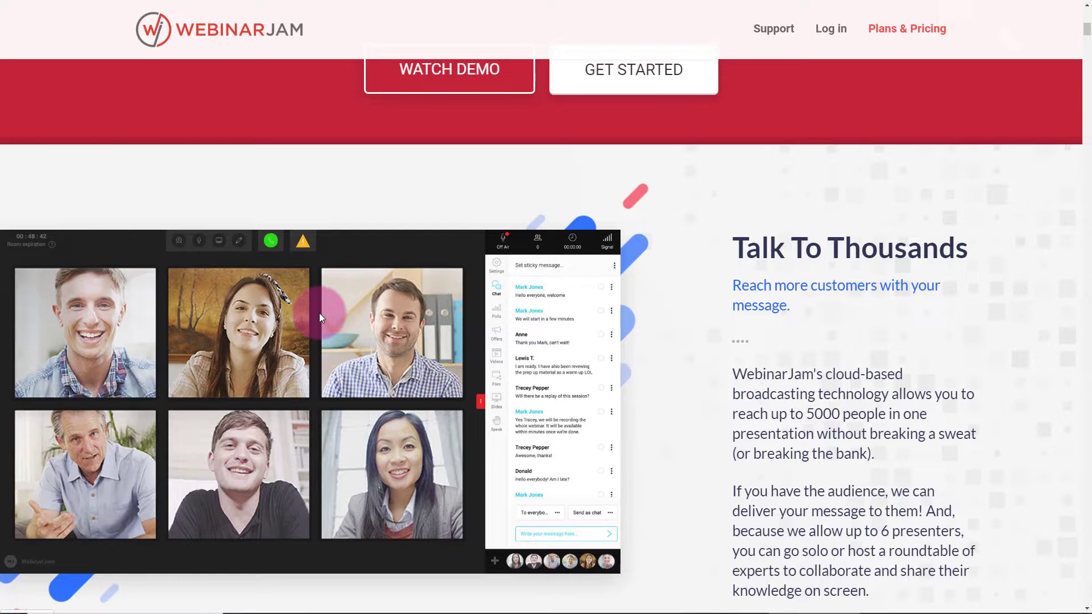
{"action": "scroll", "coordinate": [327, 303], "scroll_direction": "down", "scroll_amount": 11}
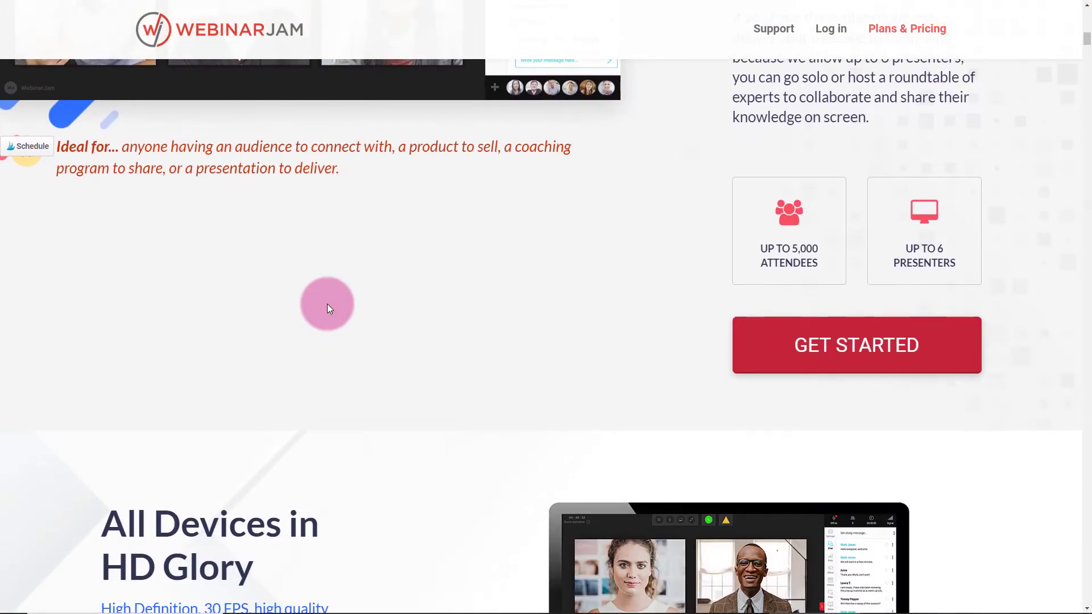
{"action": "scroll", "coordinate": [326, 307], "scroll_direction": "down", "scroll_amount": 13}
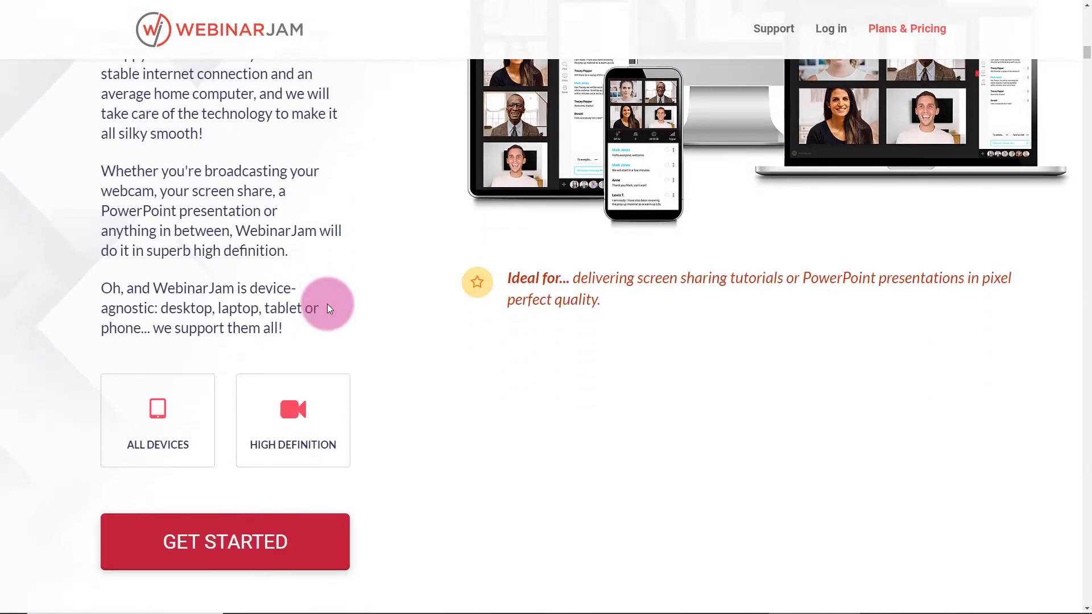
{"action": "scroll", "coordinate": [328, 307], "scroll_direction": "down", "scroll_amount": 14}
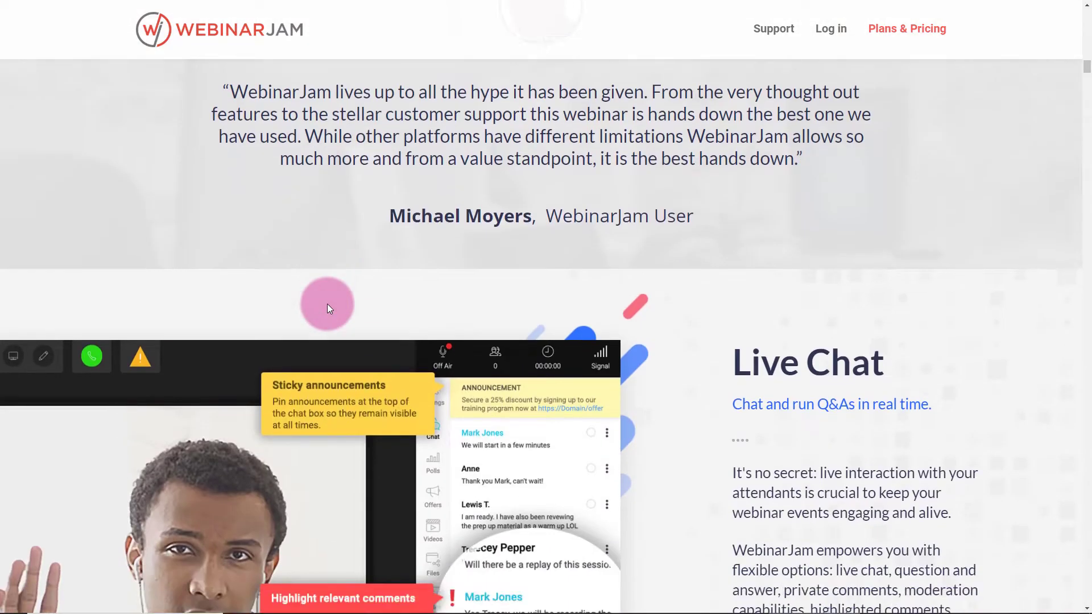
{"action": "scroll", "coordinate": [328, 307], "scroll_direction": "down", "scroll_amount": 17}
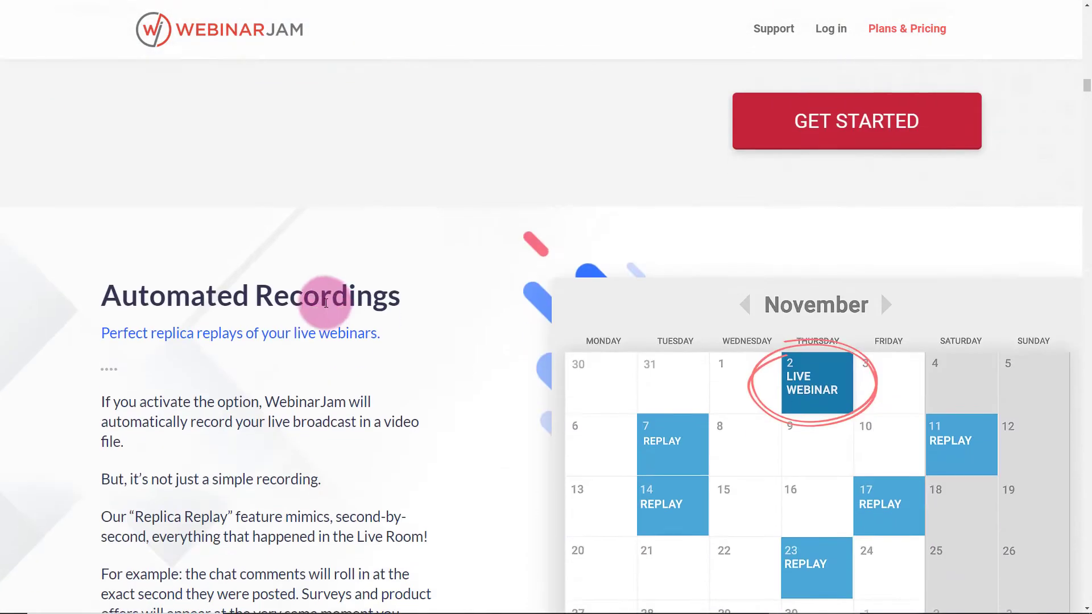
{"action": "scroll", "coordinate": [323, 302], "scroll_direction": "down", "scroll_amount": 6}
{"action": "scroll", "coordinate": [637, 381], "scroll_direction": "down", "scroll_amount": 6}
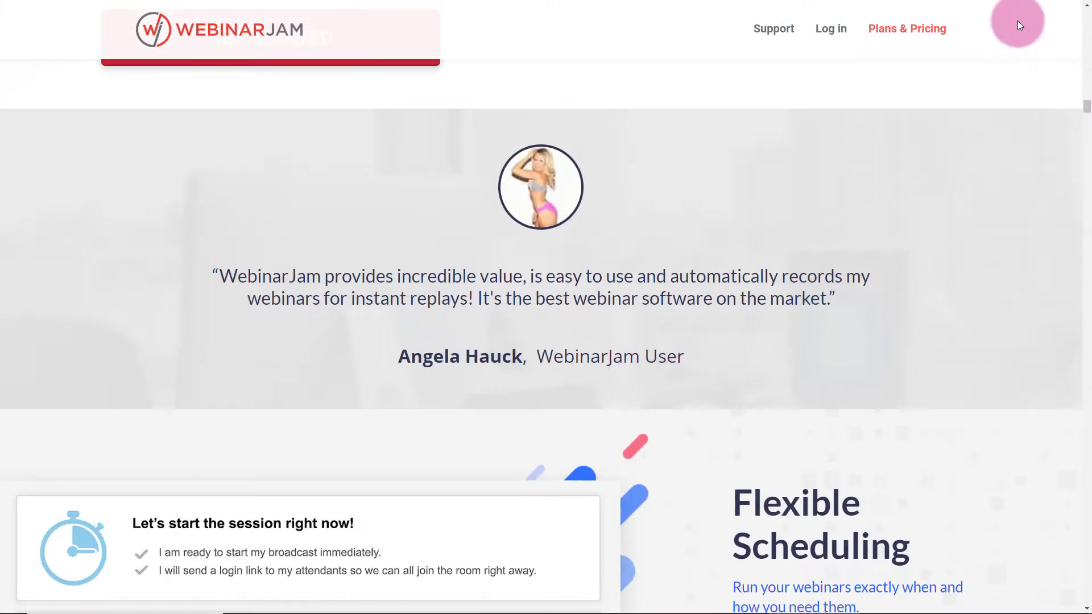
{"action": "left_click", "coordinate": [906, 31]}
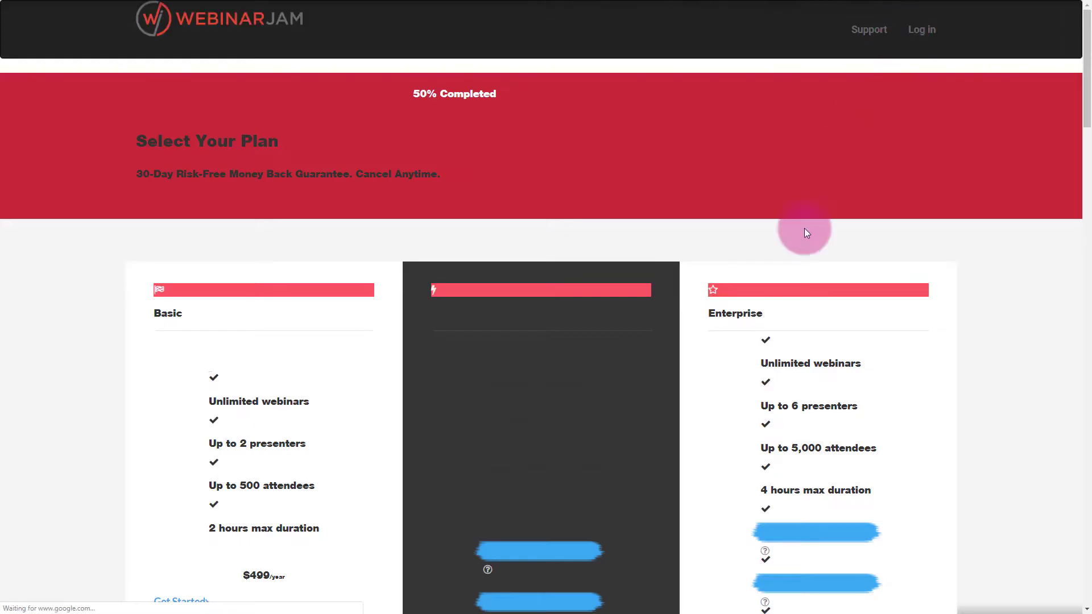
{"action": "scroll", "coordinate": [247, 394], "scroll_direction": "down", "scroll_amount": 1}
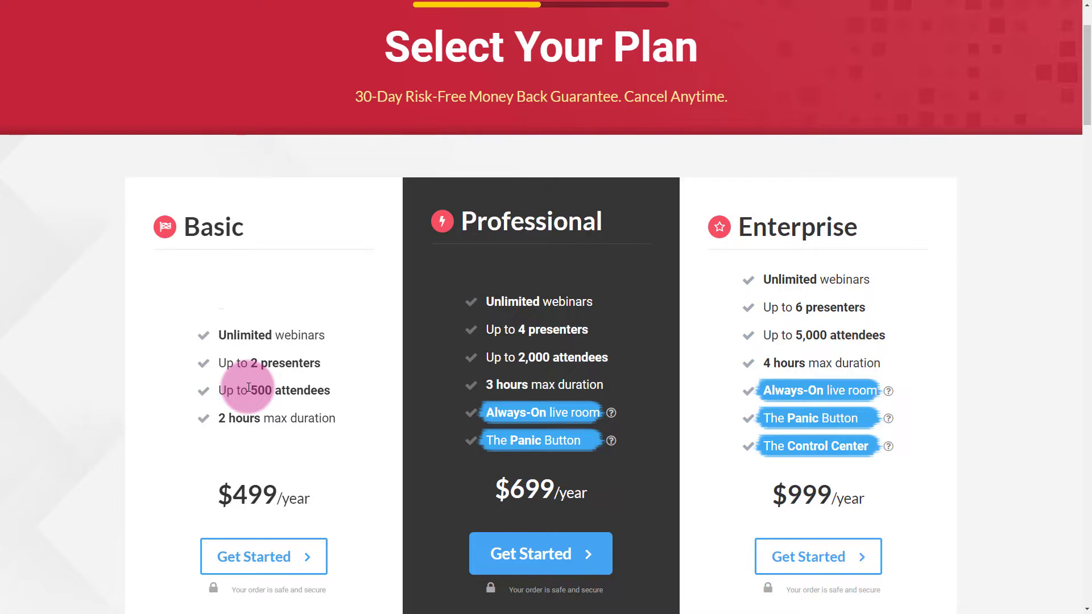
{"action": "scroll", "coordinate": [250, 547], "scroll_direction": "down", "scroll_amount": 2}
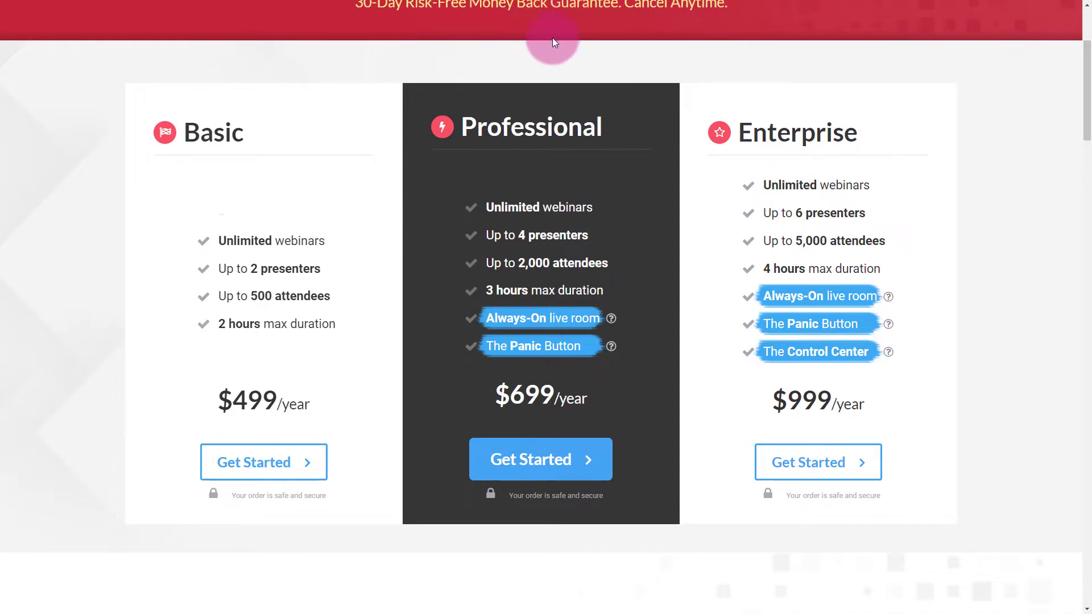
Step: Leave full-screen with F11 and review the three plans' yearly prices
{"action": "key", "text": "F11"}
{"action": "scroll", "coordinate": [902, 308], "scroll_direction": "down", "scroll_amount": 1}
{"action": "scroll", "coordinate": [902, 309], "scroll_direction": "up", "scroll_amount": 1}
{"action": "scroll", "coordinate": [902, 309], "scroll_direction": "down", "scroll_amount": 1}
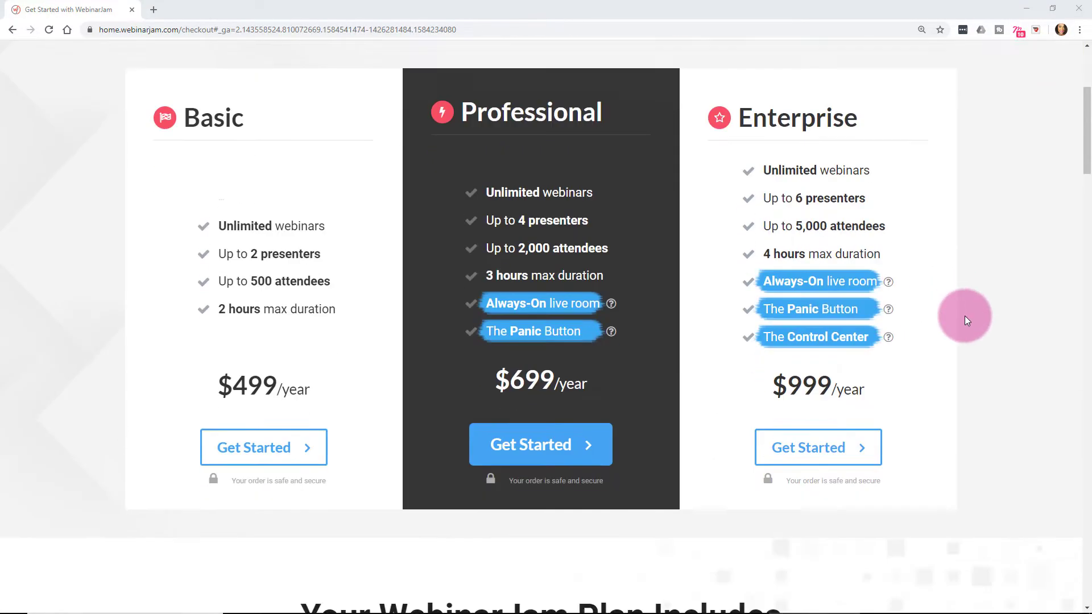
{"action": "scroll", "coordinate": [965, 317], "scroll_direction": "down", "scroll_amount": 20}
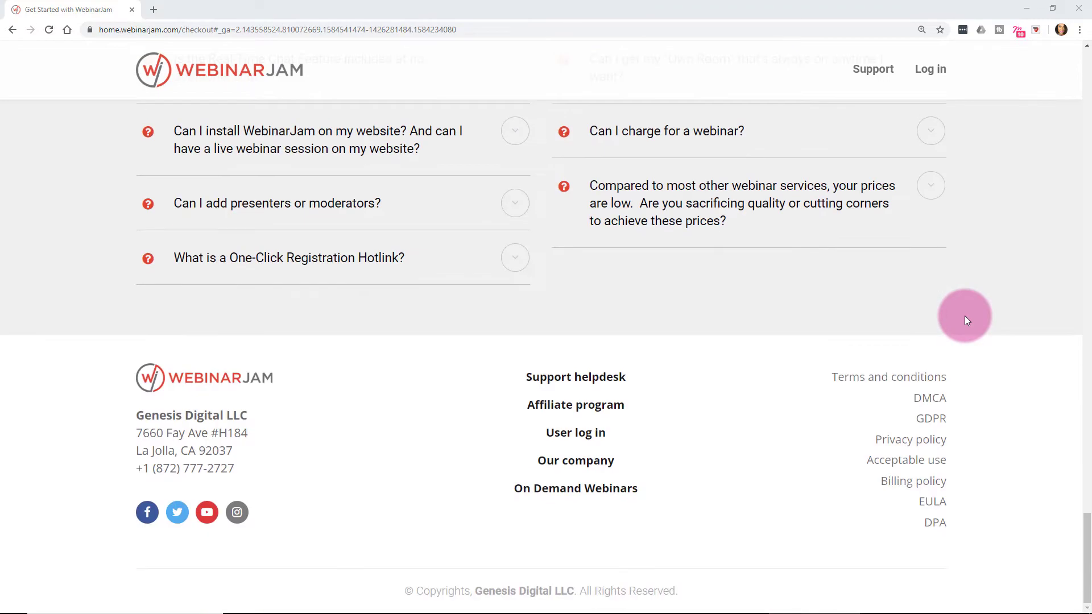
{"action": "scroll", "coordinate": [974, 389], "scroll_direction": "up", "scroll_amount": 15}
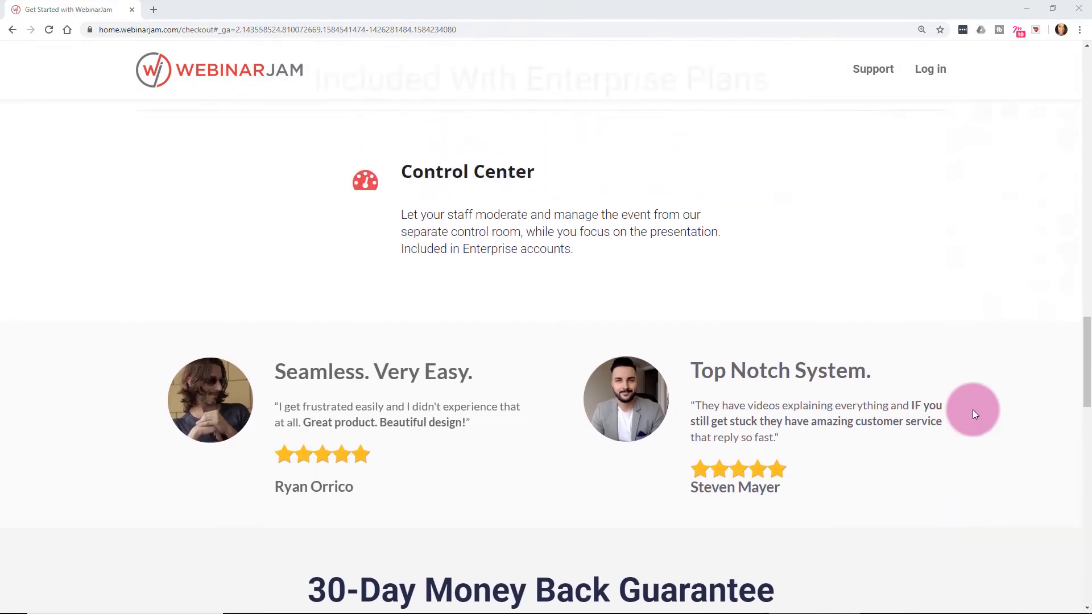
{"action": "scroll", "coordinate": [972, 409], "scroll_direction": "up", "scroll_amount": 20}
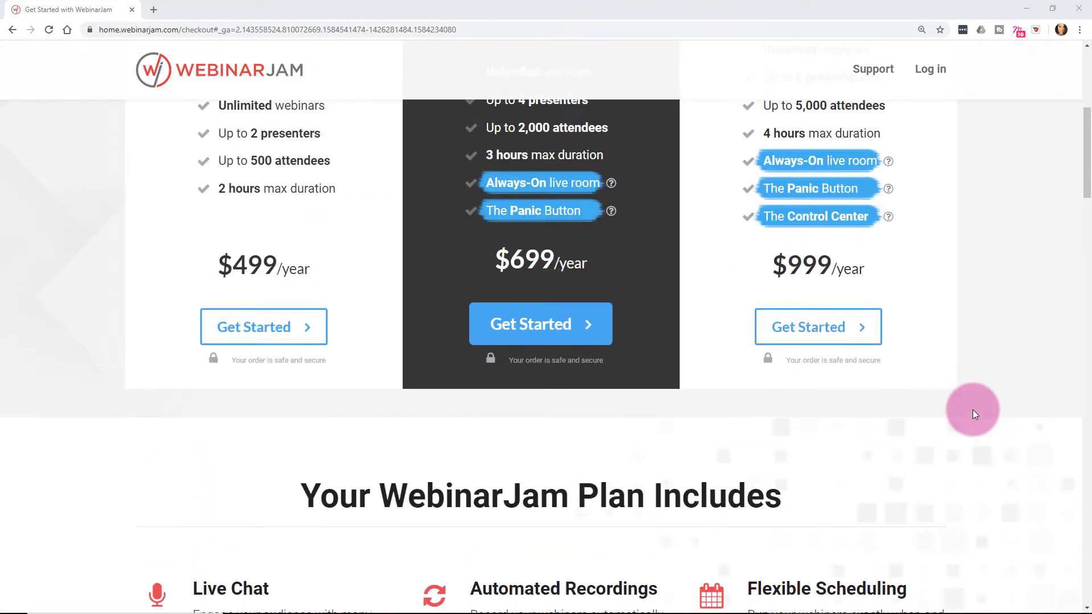
{"action": "scroll", "coordinate": [973, 409], "scroll_direction": "up", "scroll_amount": 2}
Step: Start the Basic plan checkout, close the cart, and accept the $1 14-day trial from the exit popup
{"action": "left_click", "coordinate": [304, 420]}
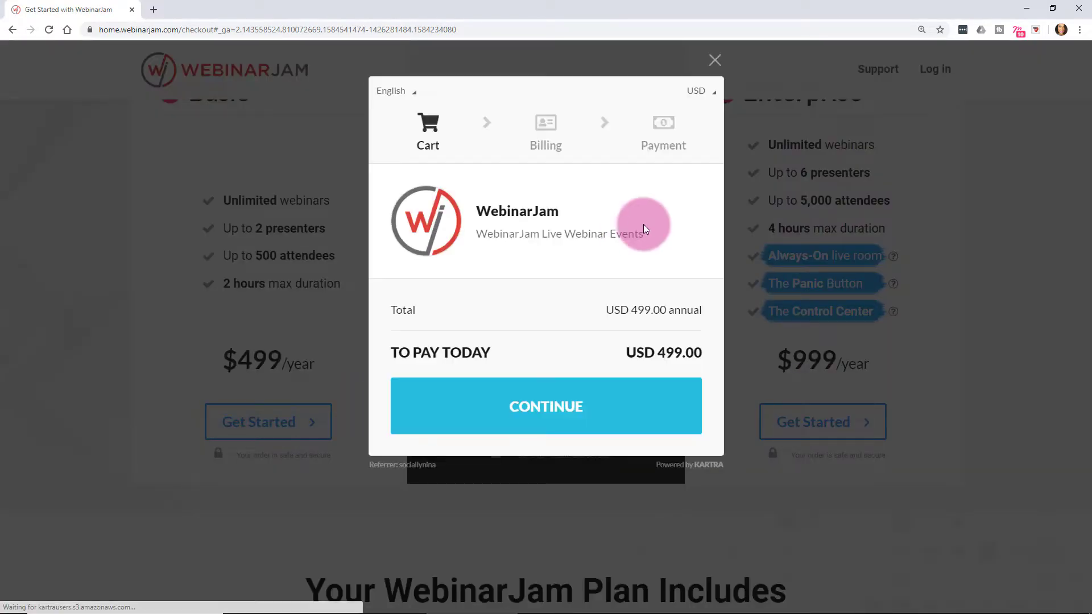
{"action": "left_click", "coordinate": [714, 61]}
{"action": "scroll", "coordinate": [734, 227], "scroll_direction": "up", "scroll_amount": 4}
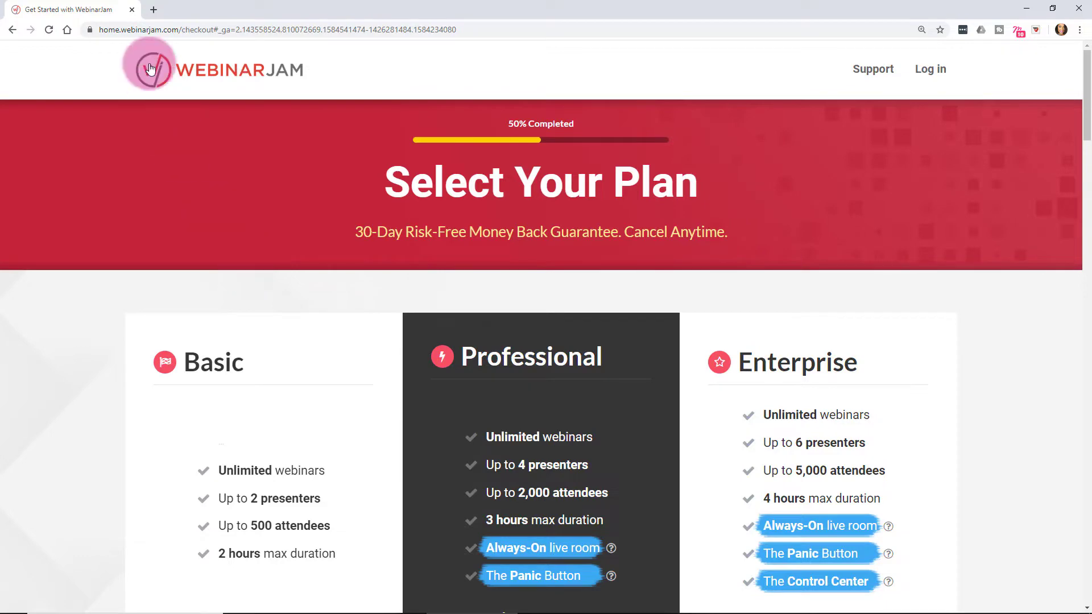
{"action": "mouse_move", "coordinate": [134, 8]}
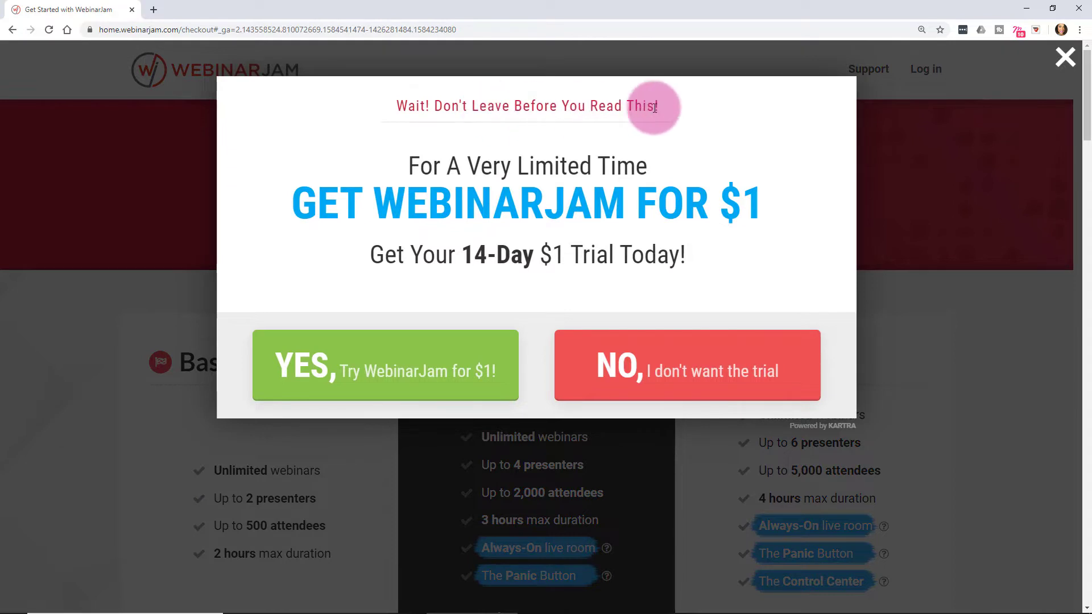
{"action": "left_click", "coordinate": [405, 370]}
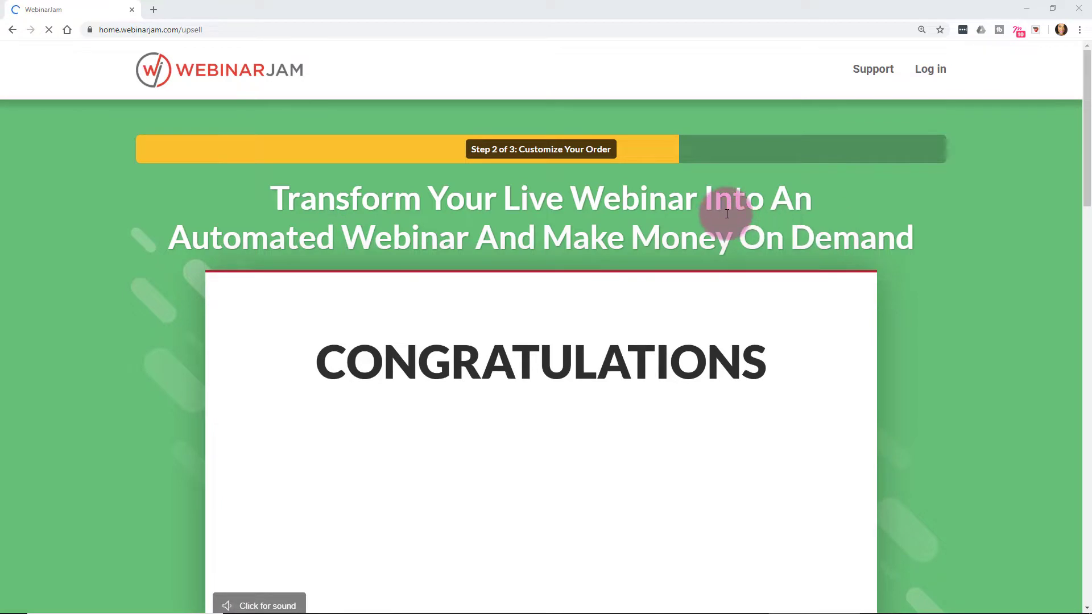
Step: Review the EverWebinar upsell page, highlighting its $297 offer price
{"action": "scroll", "coordinate": [719, 205], "scroll_direction": "down", "scroll_amount": 8}
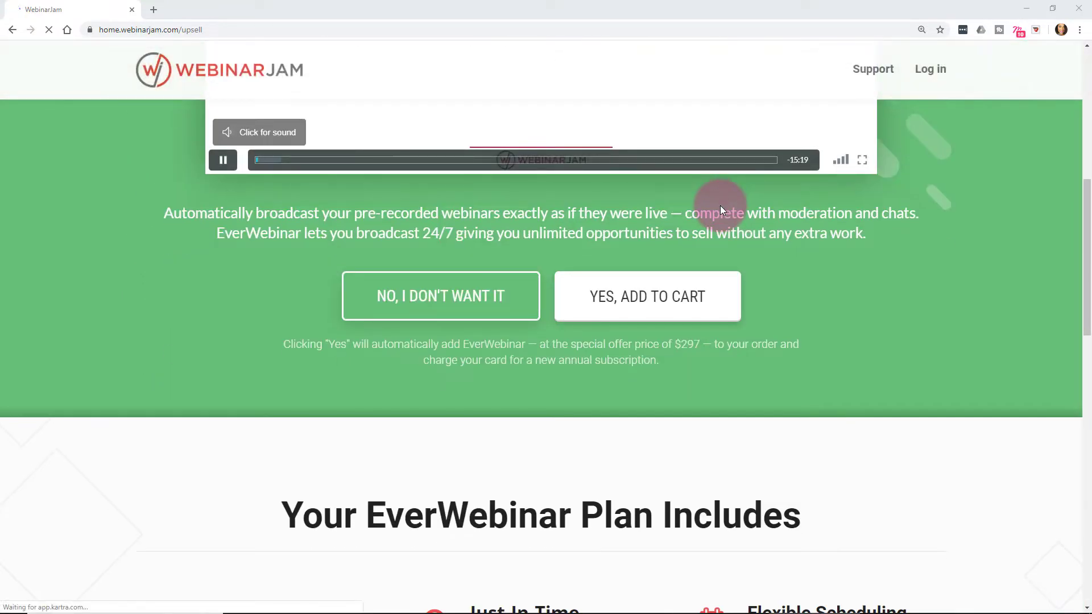
{"action": "scroll", "coordinate": [720, 205], "scroll_direction": "up", "scroll_amount": 5}
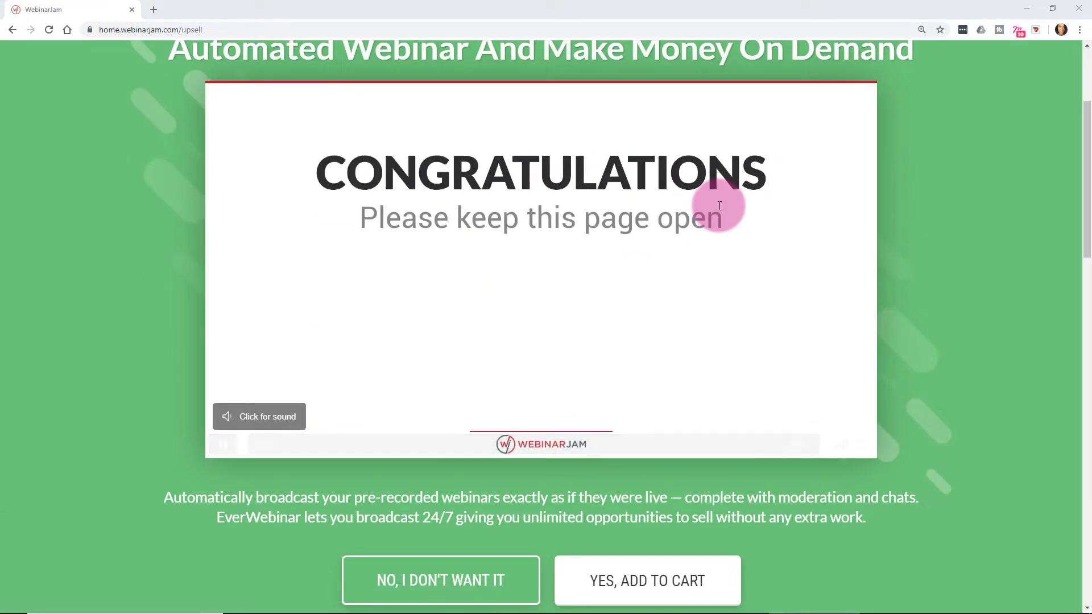
{"action": "scroll", "coordinate": [720, 205], "scroll_direction": "up", "scroll_amount": 2}
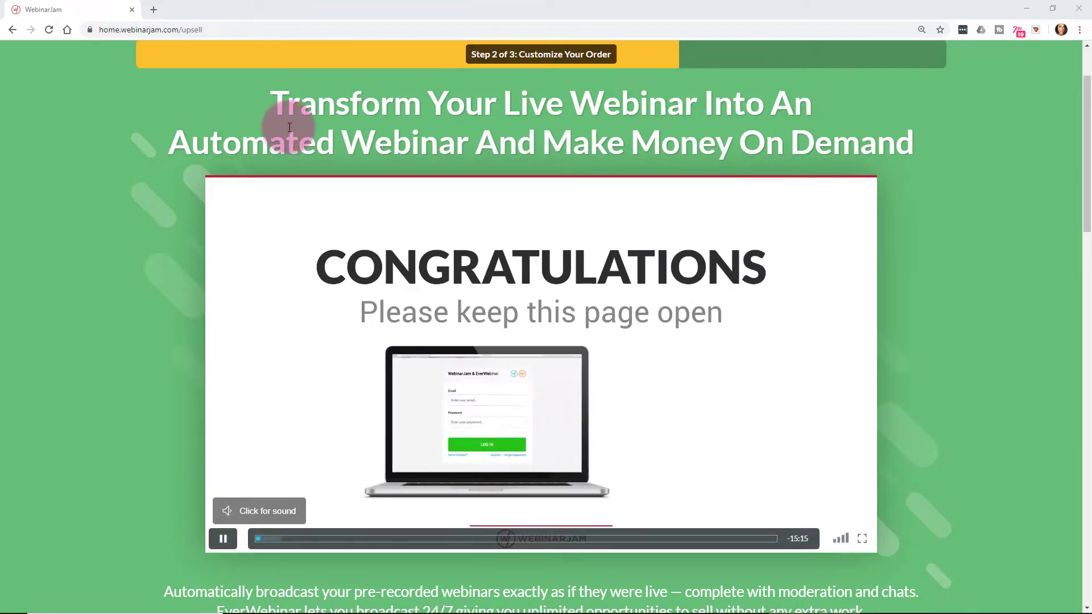
{"action": "left_click_drag", "start_coordinate": [419, 122], "coordinate": [708, 151]}
{"action": "scroll", "coordinate": [708, 151], "scroll_direction": "down", "scroll_amount": 2}
{"action": "scroll", "coordinate": [709, 147], "scroll_direction": "down", "scroll_amount": 5}
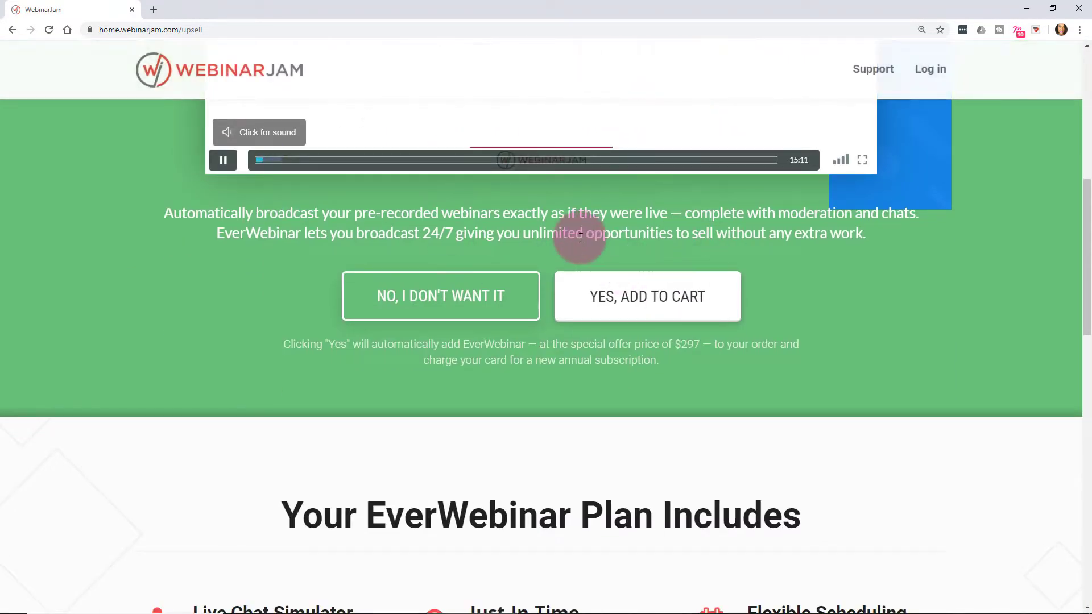
{"action": "left_click_drag", "start_coordinate": [674, 348], "coordinate": [710, 347]}
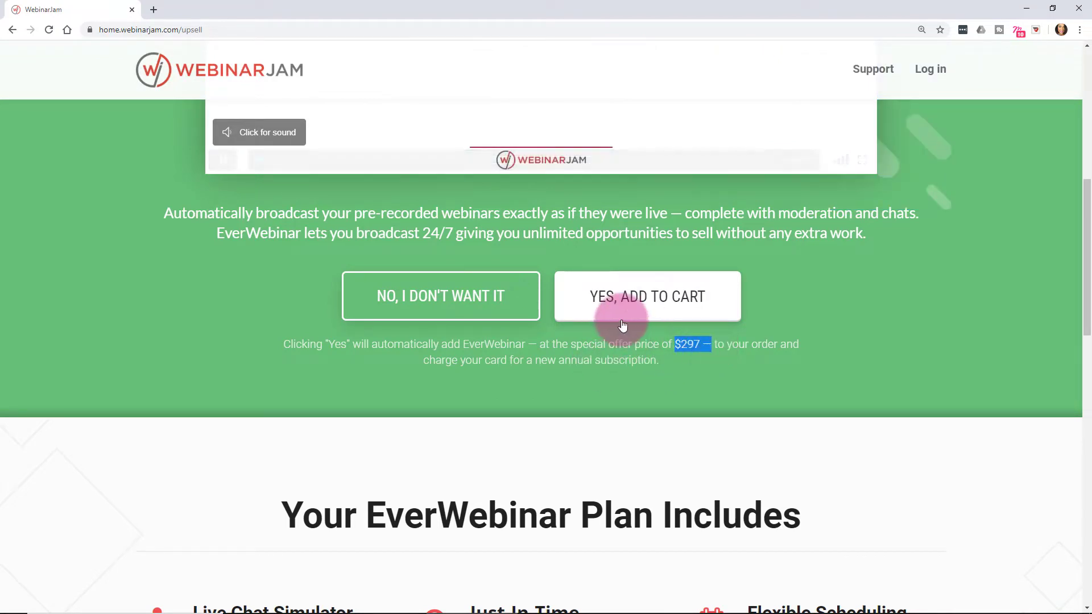
Step: Decline the EverWebinar add-on and dismiss the Kartra 30-day free bonus offer
{"action": "left_click", "coordinate": [462, 299]}
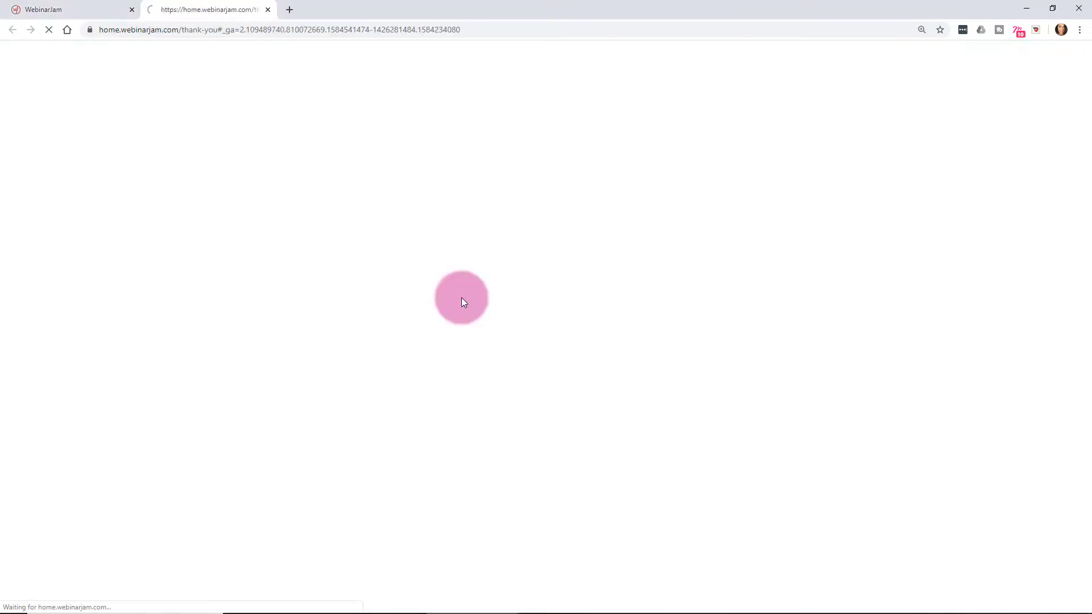
{"action": "scroll", "coordinate": [470, 295], "scroll_direction": "down", "scroll_amount": 3}
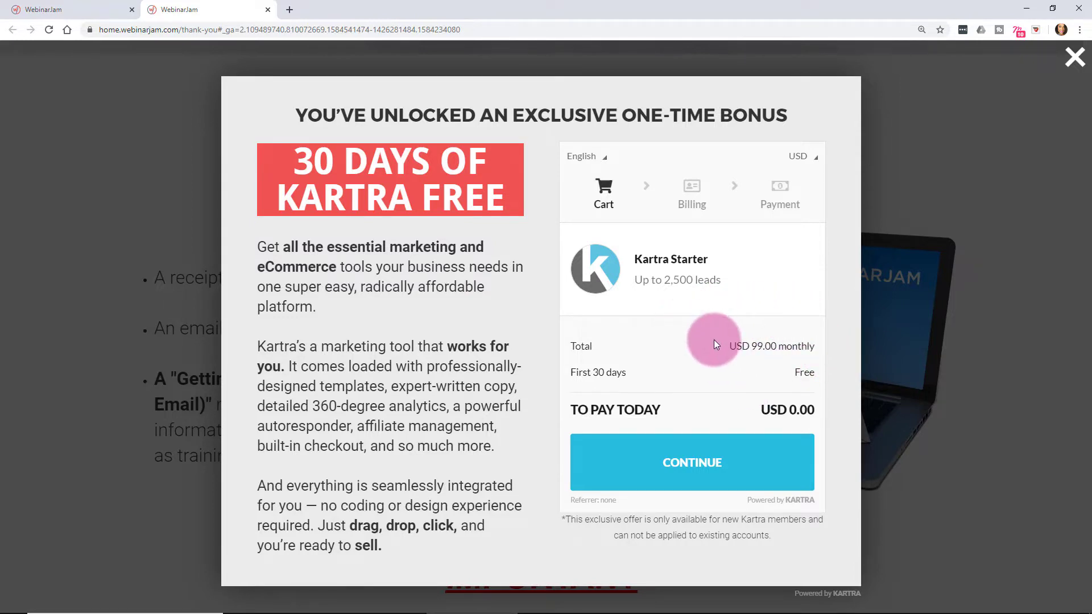
{"action": "left_click", "coordinate": [1081, 64]}
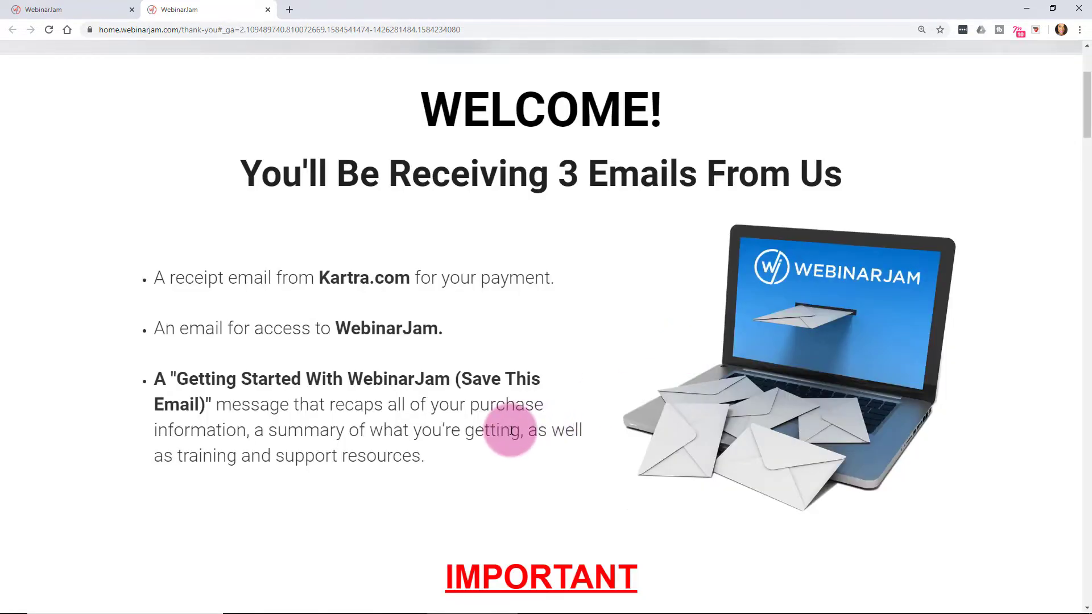
Step: Scroll through the setup steps listed on the thank-you page
{"action": "scroll", "coordinate": [511, 430], "scroll_direction": "down", "scroll_amount": 3}
{"action": "scroll", "coordinate": [511, 431], "scroll_direction": "down", "scroll_amount": 3}
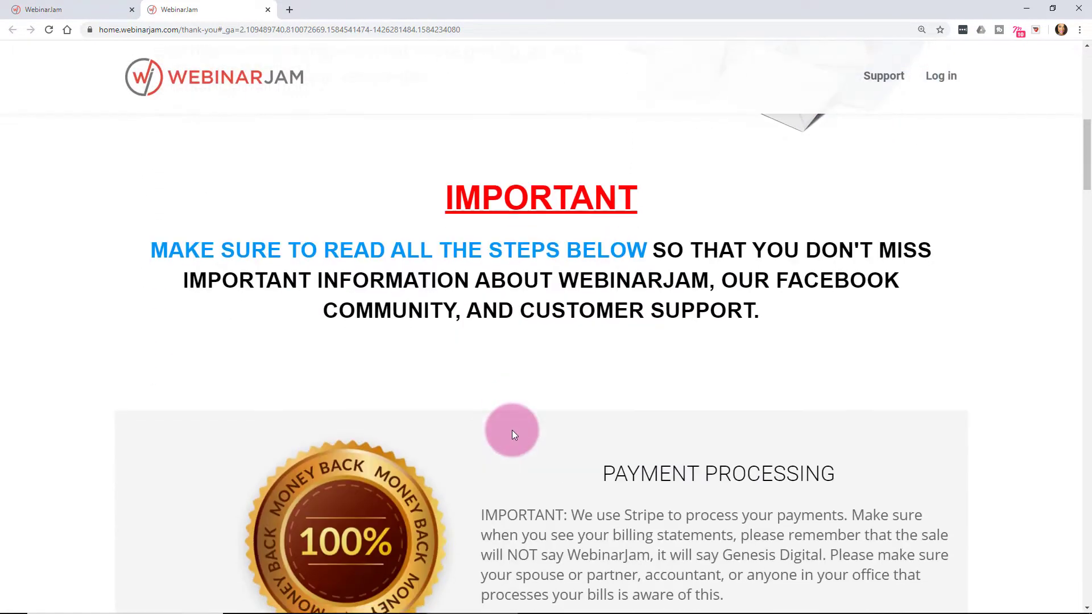
{"action": "scroll", "coordinate": [514, 431], "scroll_direction": "down", "scroll_amount": 20}
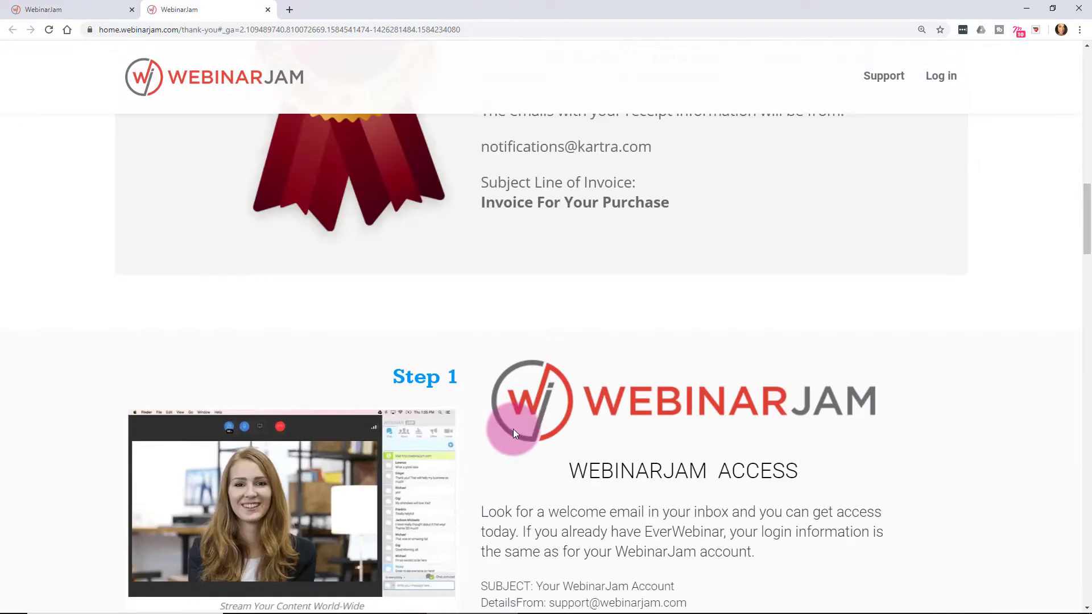
{"action": "scroll", "coordinate": [516, 428], "scroll_direction": "down", "scroll_amount": 4}
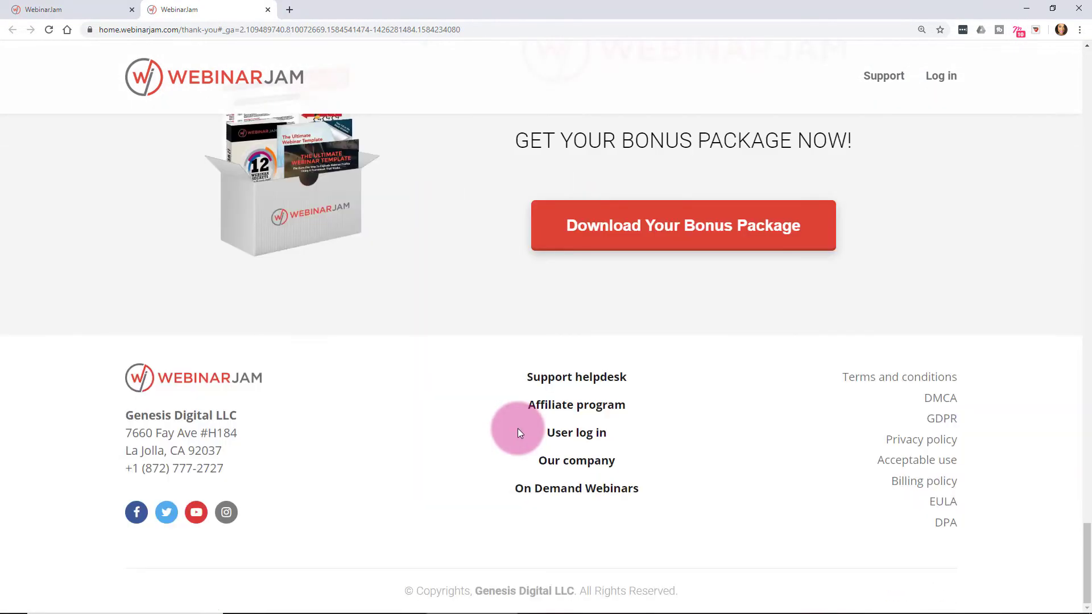
{"action": "scroll", "coordinate": [516, 428], "scroll_direction": "up", "scroll_amount": 3}
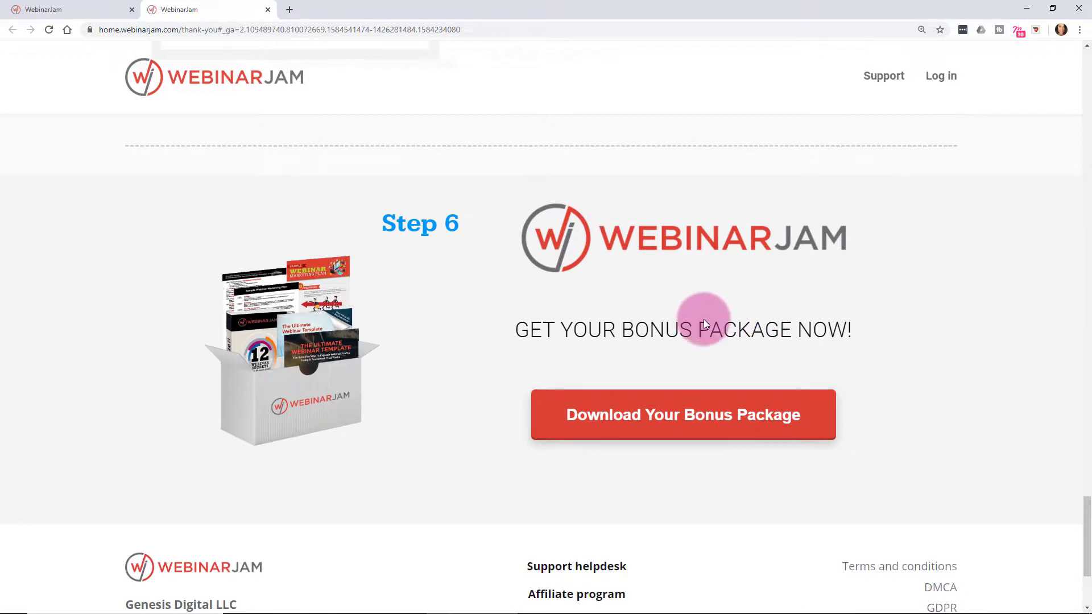
{"action": "scroll", "coordinate": [803, 370], "scroll_direction": "up", "scroll_amount": 5}
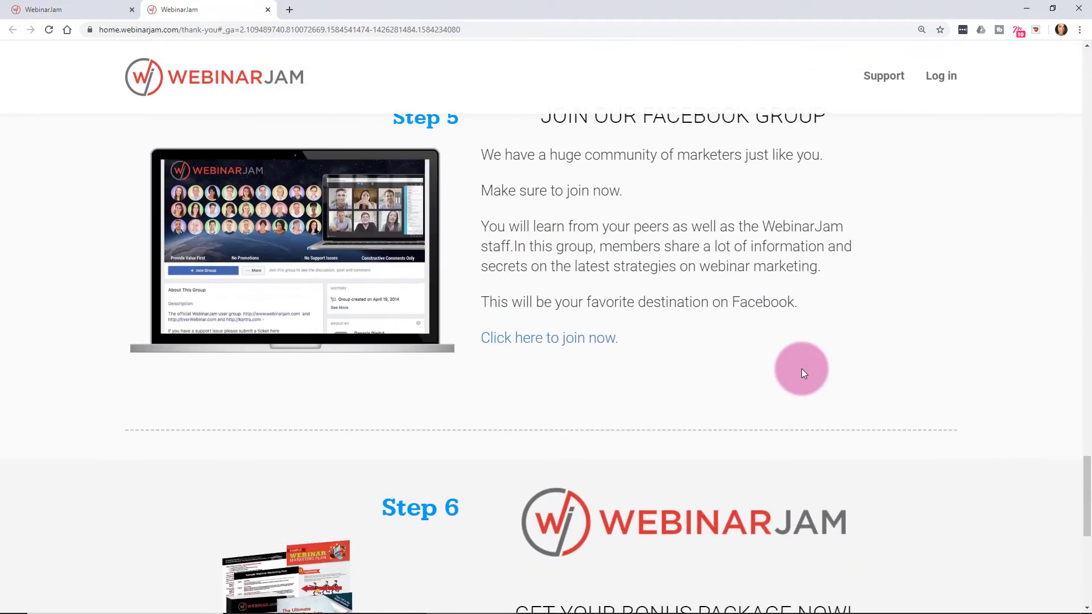
{"action": "scroll", "coordinate": [803, 372], "scroll_direction": "down", "scroll_amount": 5}
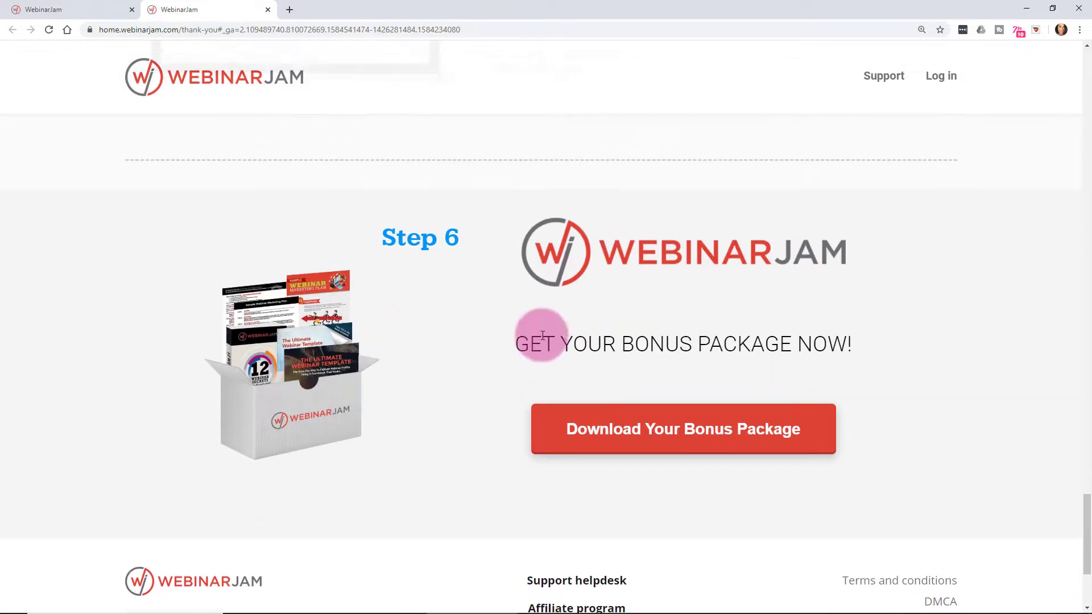
{"action": "scroll", "coordinate": [541, 334], "scroll_direction": "up", "scroll_amount": 5}
{"action": "scroll", "coordinate": [541, 337], "scroll_direction": "up", "scroll_amount": 2}
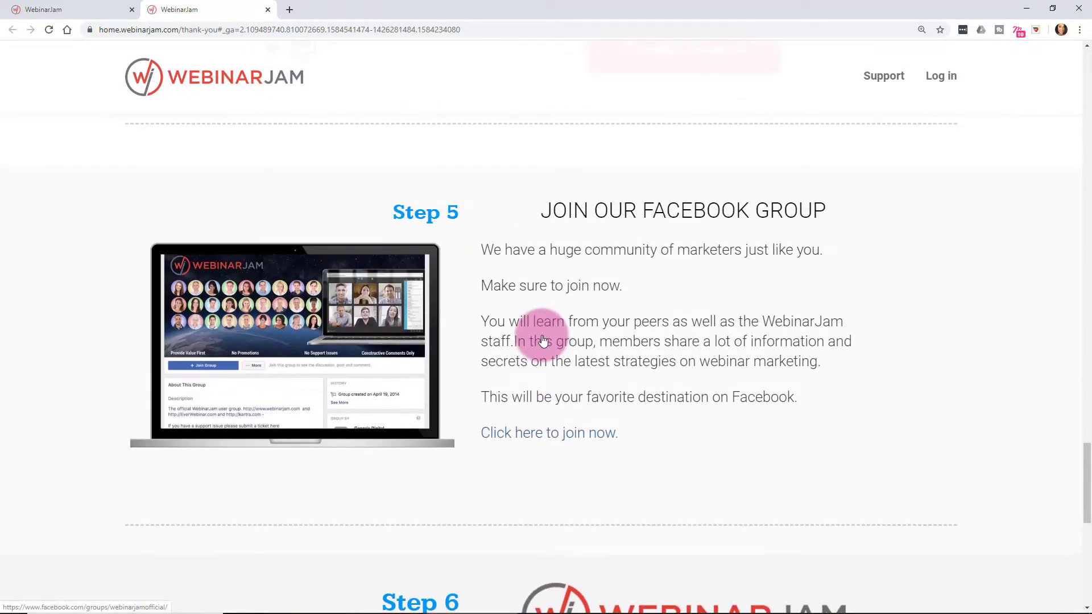
{"action": "scroll", "coordinate": [541, 336], "scroll_direction": "up", "scroll_amount": 12}
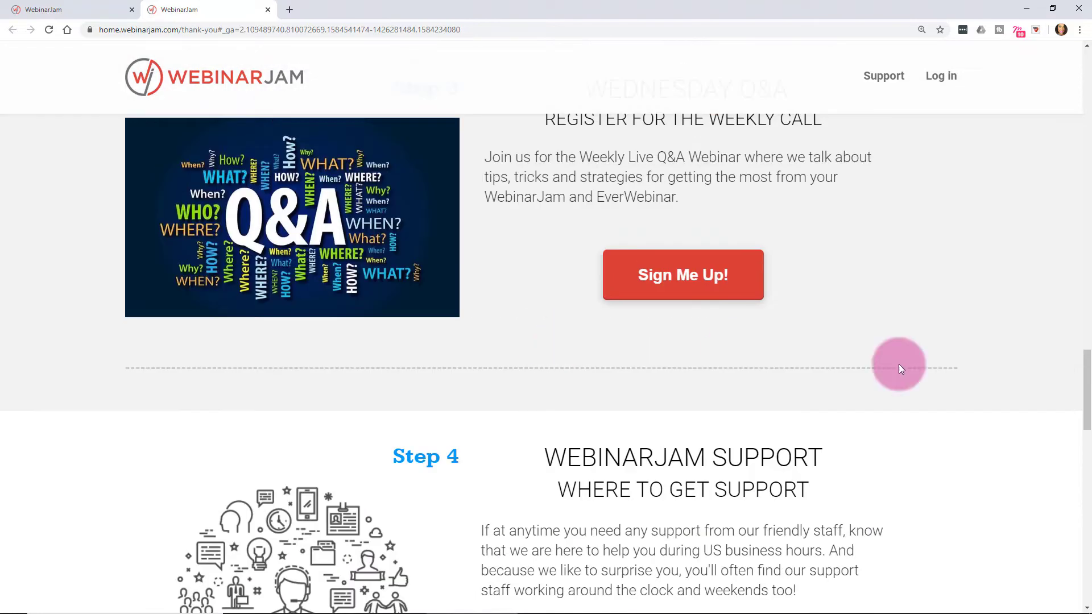
{"action": "left_click_drag", "start_coordinate": [1086, 378], "coordinate": [1077, 327]}
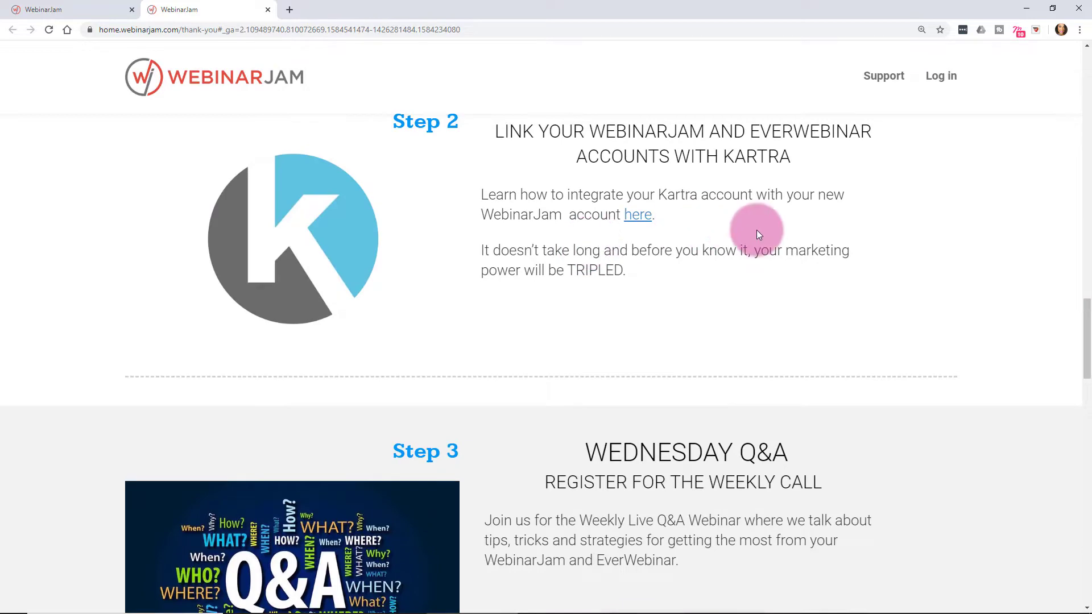
Step: Scroll down to the thank-you page footer, then close that tab with Ctrl+W
{"action": "scroll", "coordinate": [824, 299], "scroll_direction": "down", "scroll_amount": 6}
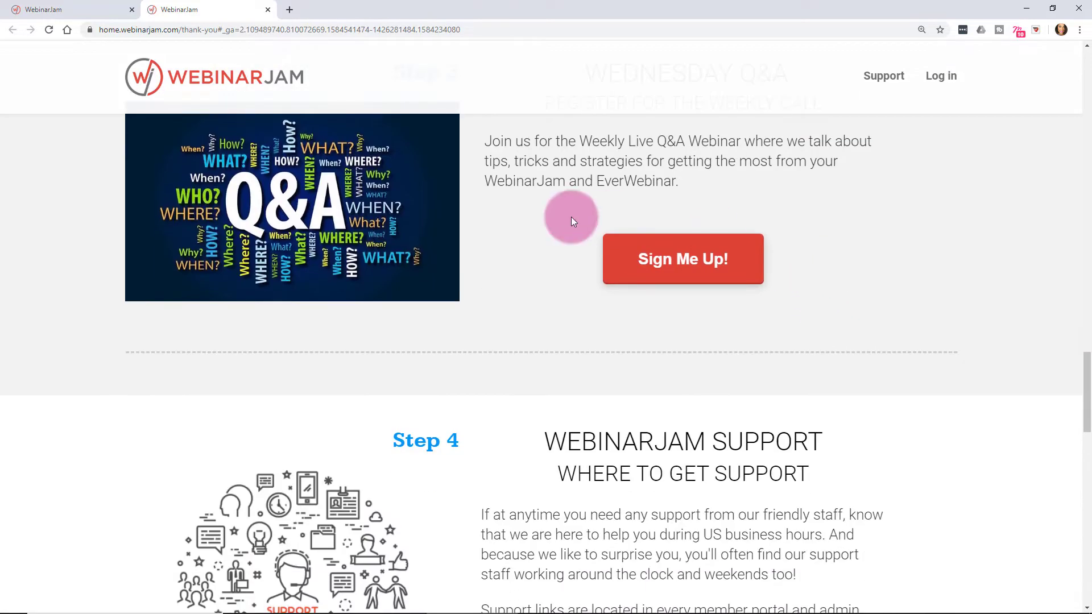
{"action": "scroll", "coordinate": [583, 238], "scroll_direction": "up", "scroll_amount": 2}
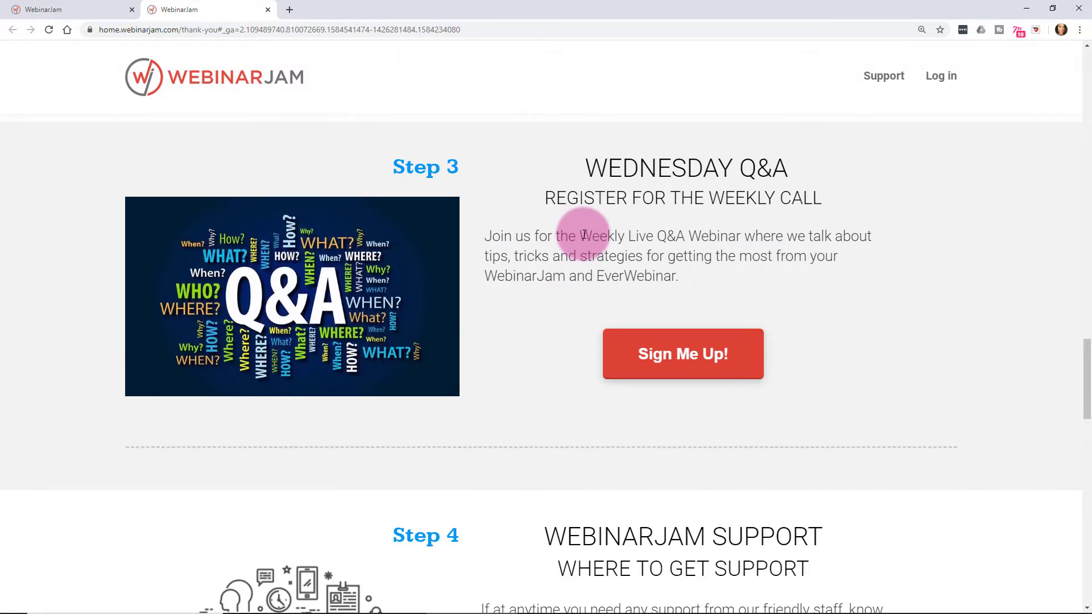
{"action": "scroll", "coordinate": [583, 235], "scroll_direction": "down", "scroll_amount": 3}
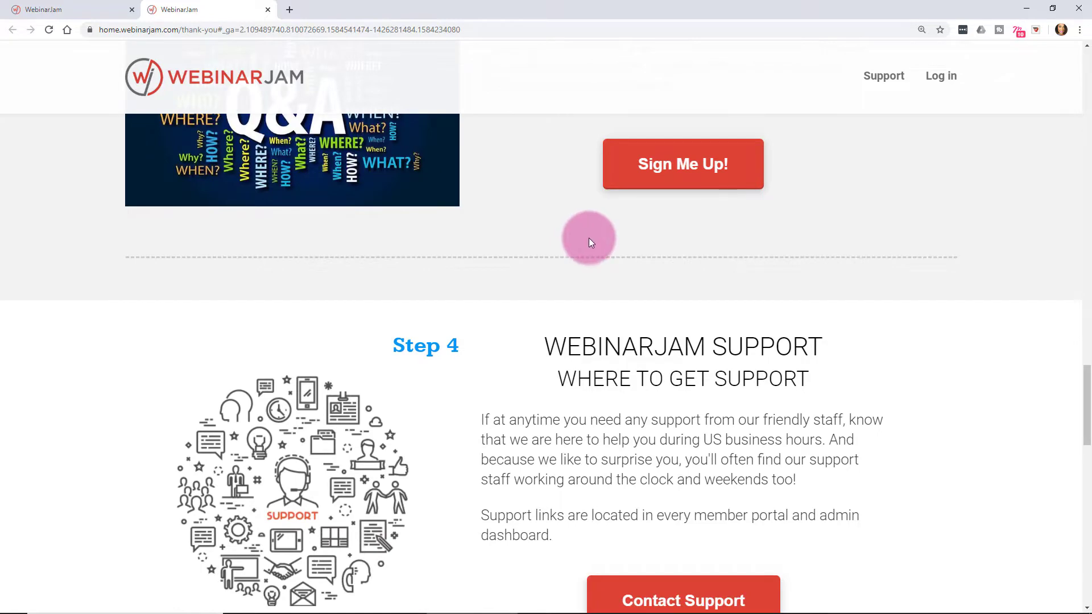
{"action": "scroll", "coordinate": [588, 238], "scroll_direction": "down", "scroll_amount": 3}
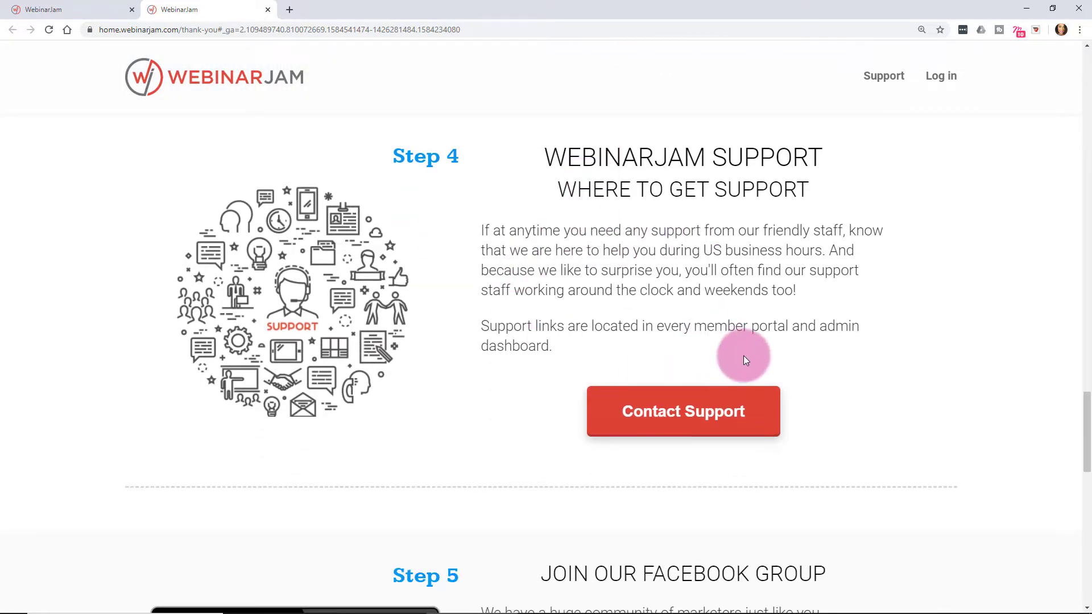
{"action": "scroll", "coordinate": [743, 356], "scroll_direction": "down", "scroll_amount": 6}
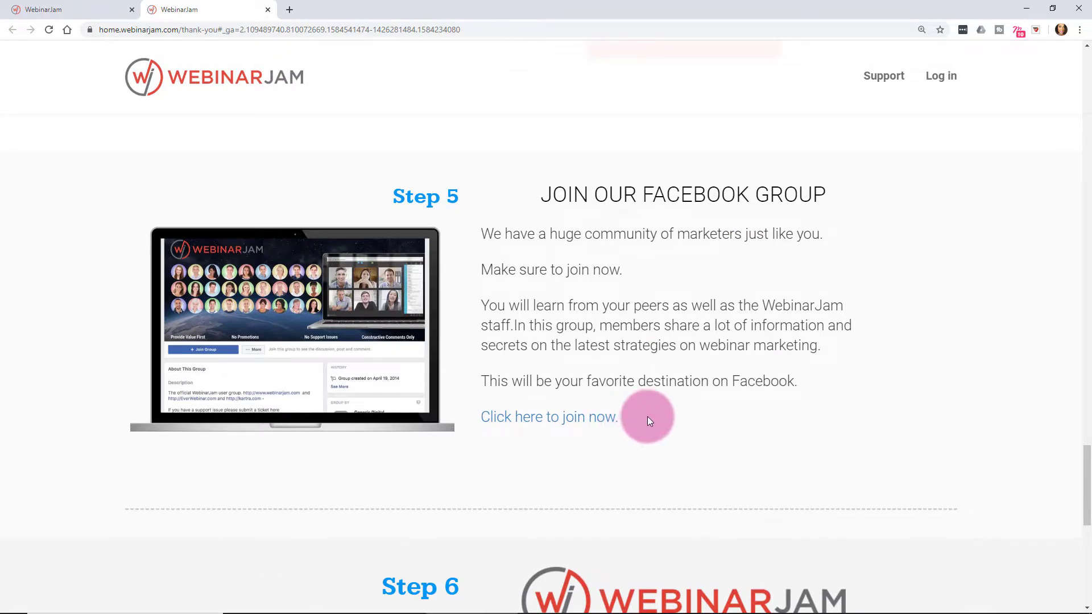
{"action": "scroll", "coordinate": [647, 421], "scroll_direction": "down", "scroll_amount": 2}
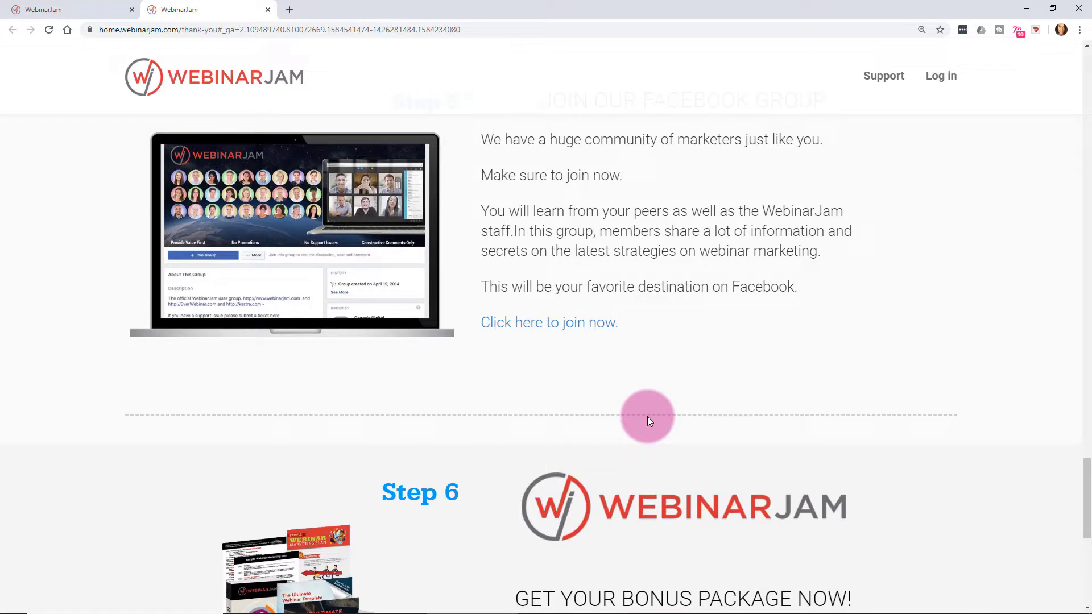
{"action": "scroll", "coordinate": [650, 420], "scroll_direction": "down", "scroll_amount": 5}
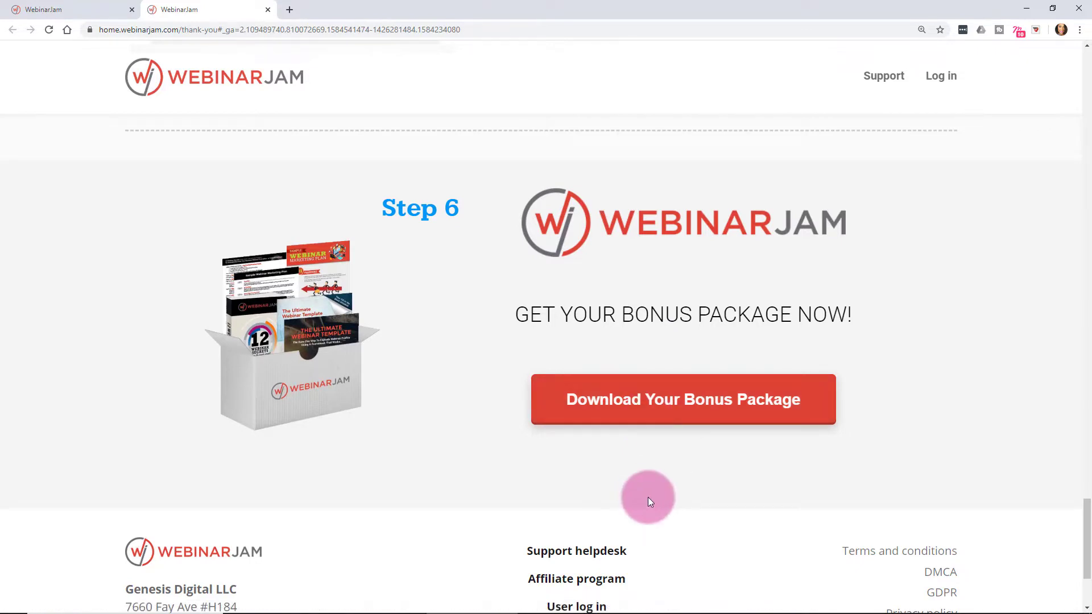
{"action": "scroll", "coordinate": [647, 497], "scroll_direction": "down", "scroll_amount": 2}
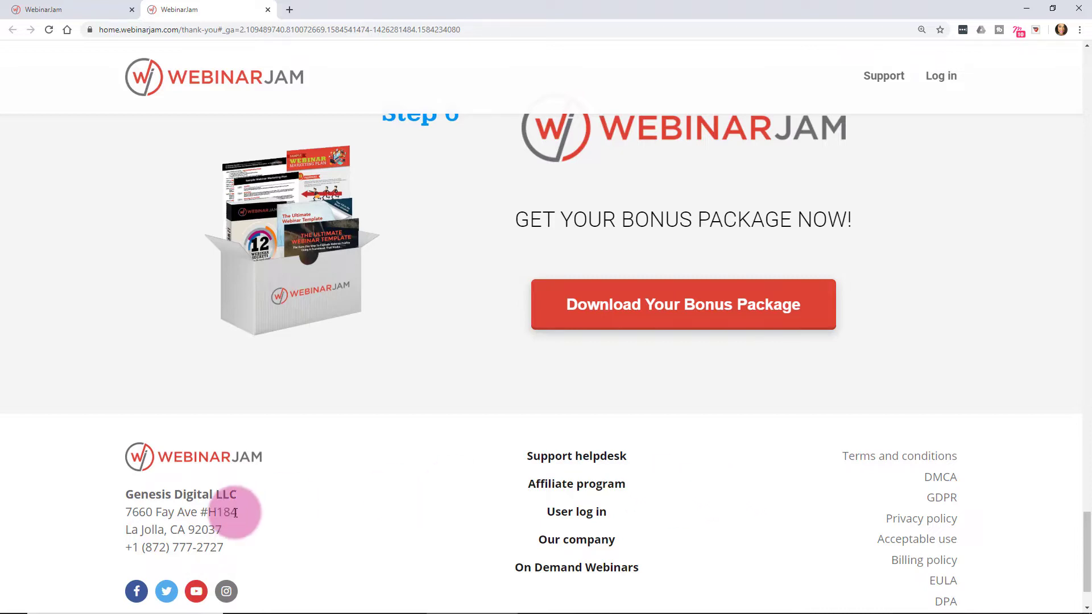
{"action": "key", "text": "ctrl+w"}
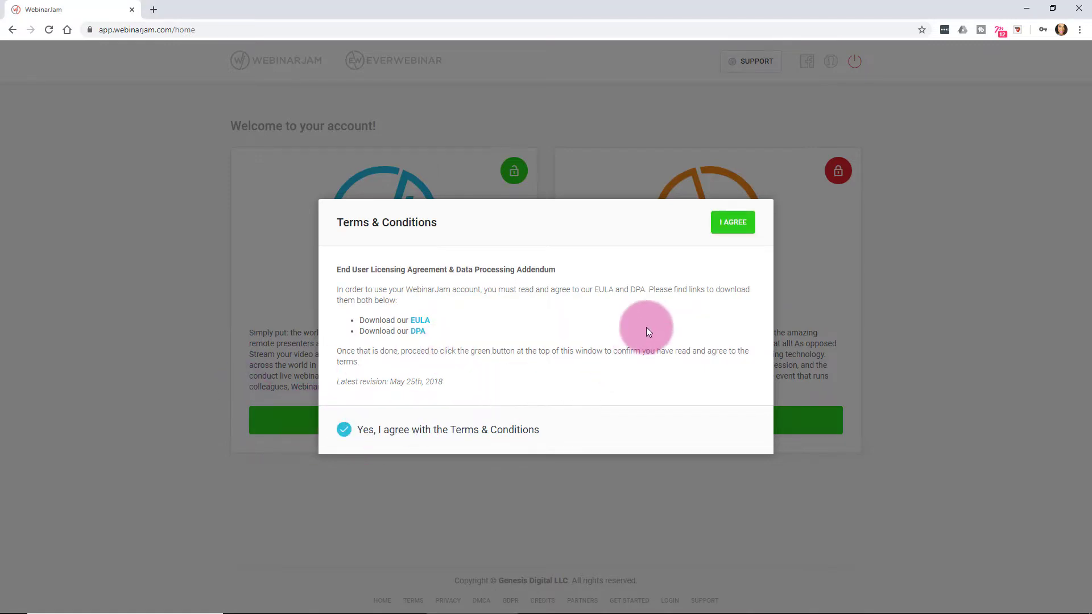
Step: Accept the Terms & Conditions with I Agree
{"action": "left_click", "coordinate": [732, 222]}
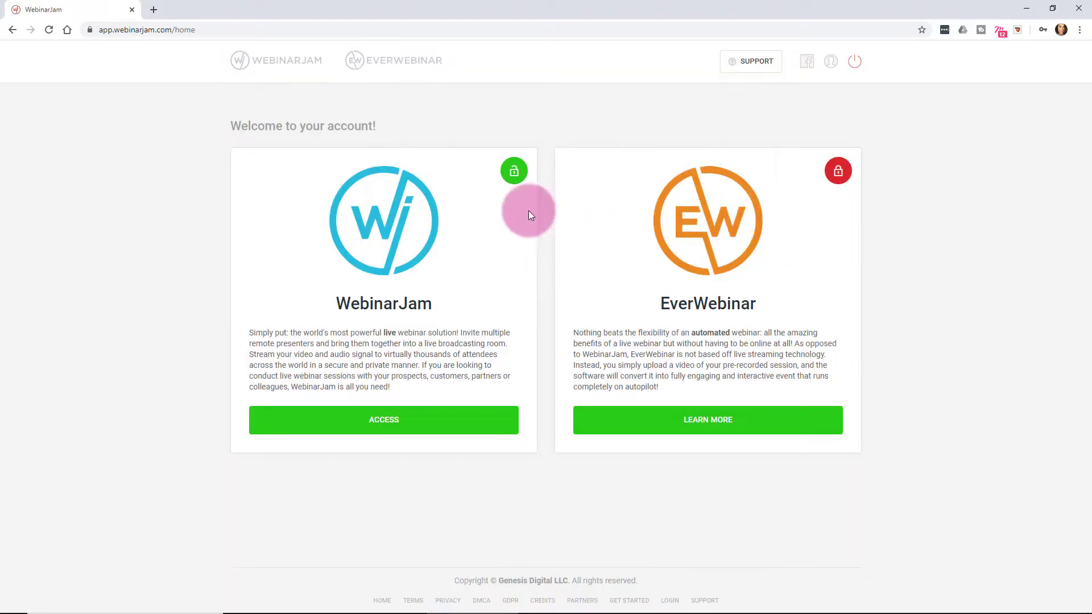
{"action": "mouse_move", "coordinate": [516, 166]}
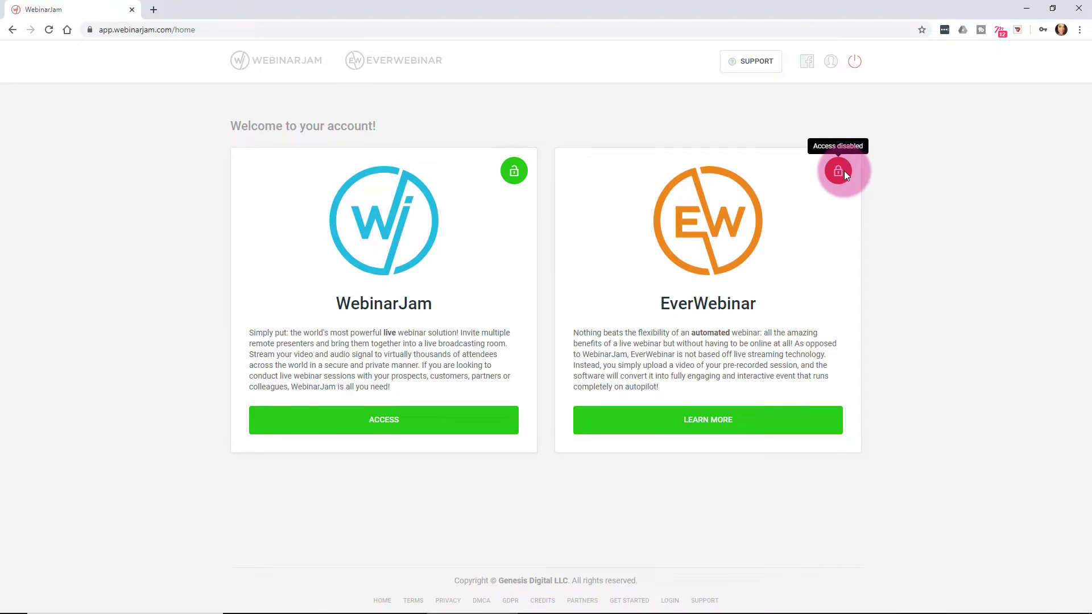
Step: Upload a headshot in My profile, centre the face in the crop box, and save it
{"action": "left_click", "coordinate": [829, 66]}
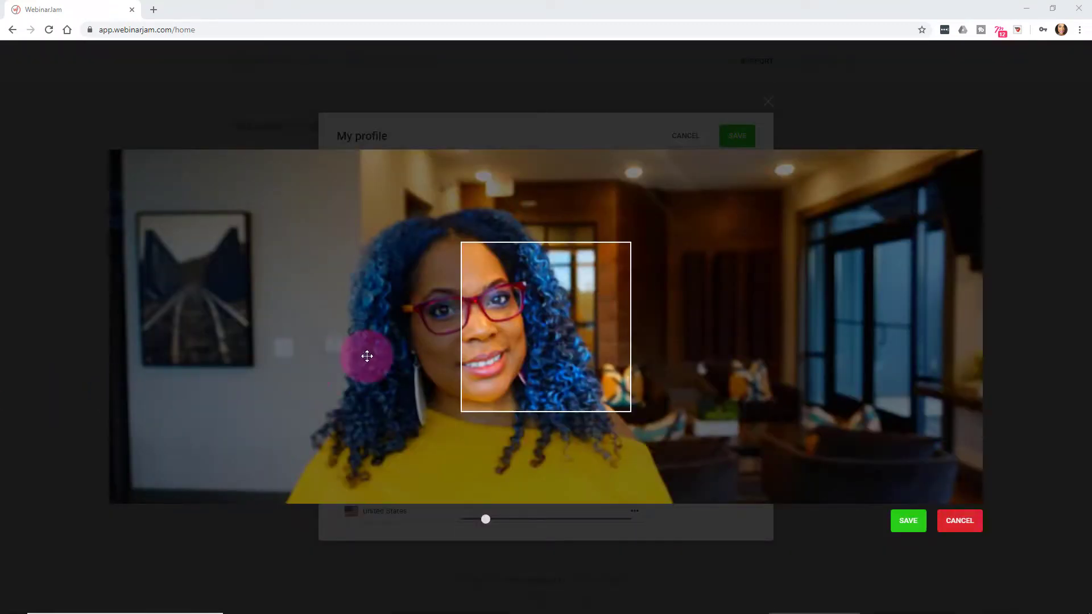
{"action": "left_click_drag", "start_coordinate": [366, 356], "coordinate": [430, 378]}
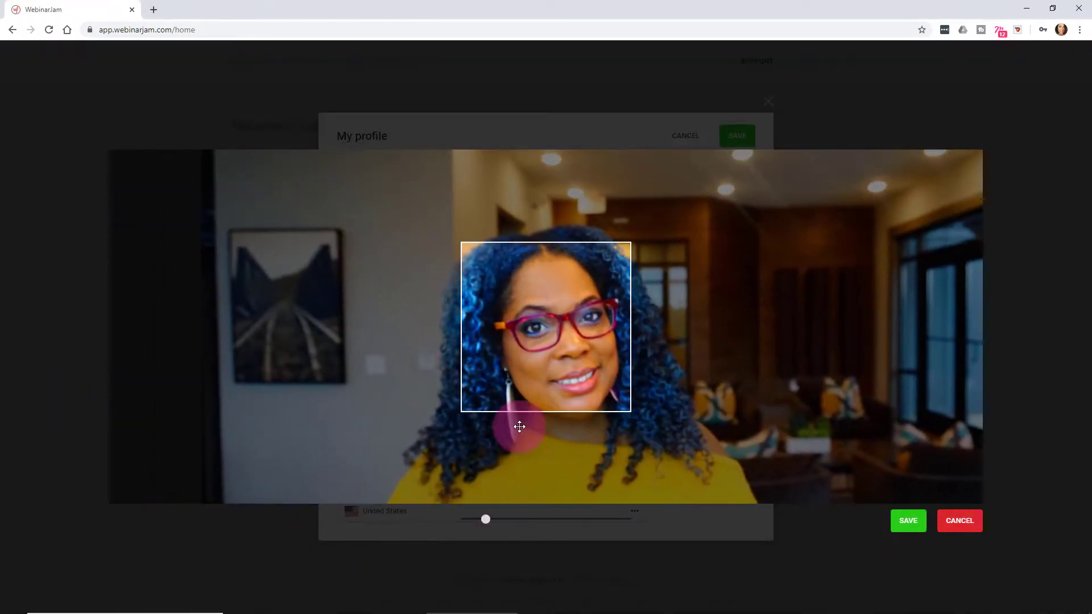
{"action": "left_click_drag", "start_coordinate": [519, 383], "coordinate": [502, 378]}
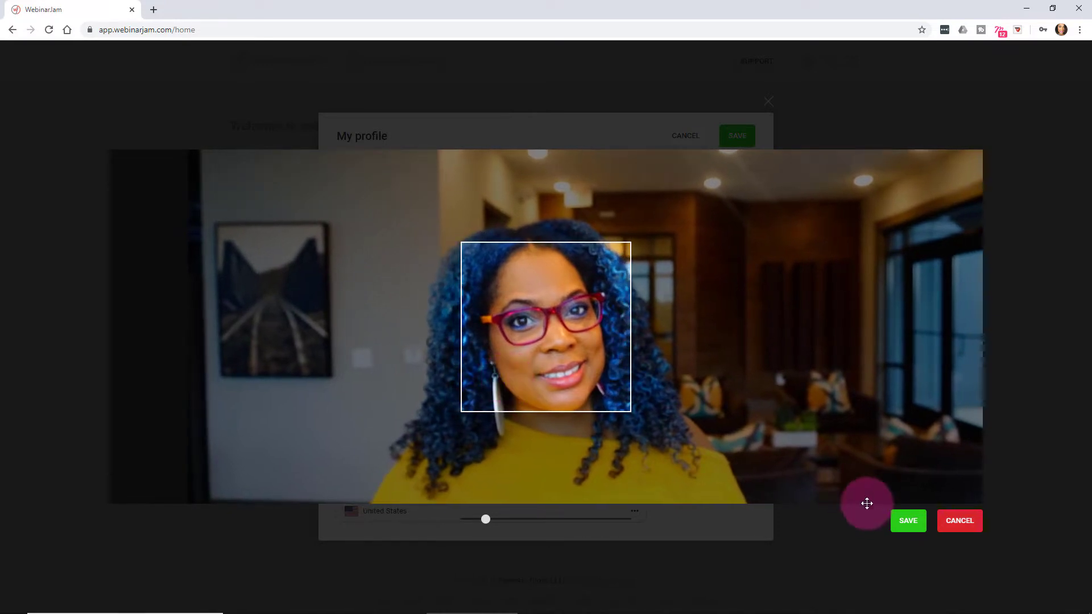
{"action": "left_click", "coordinate": [904, 518]}
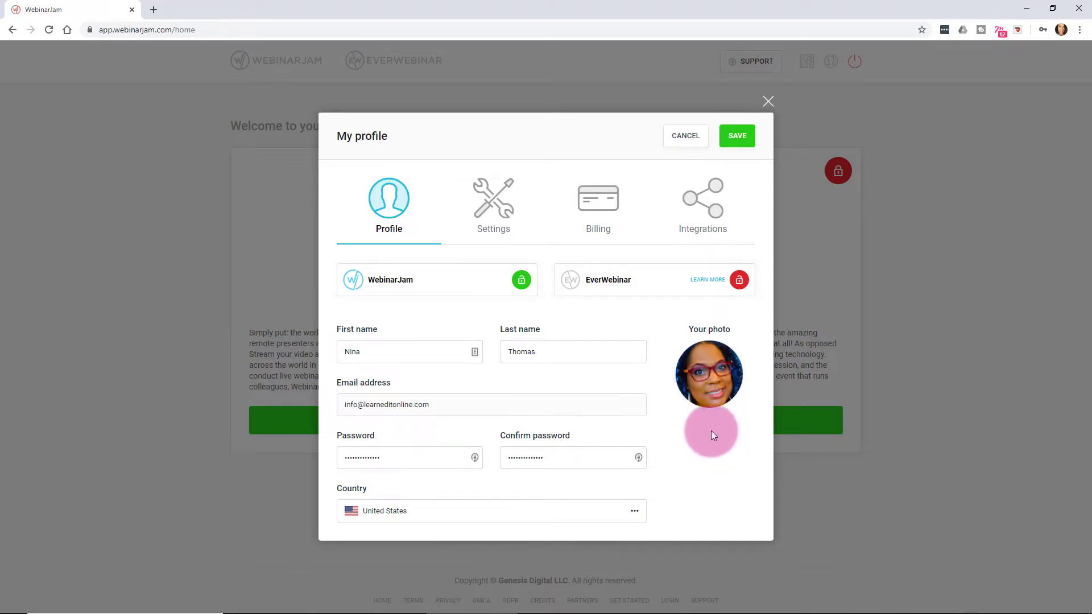
{"action": "mouse_move", "coordinate": [699, 348]}
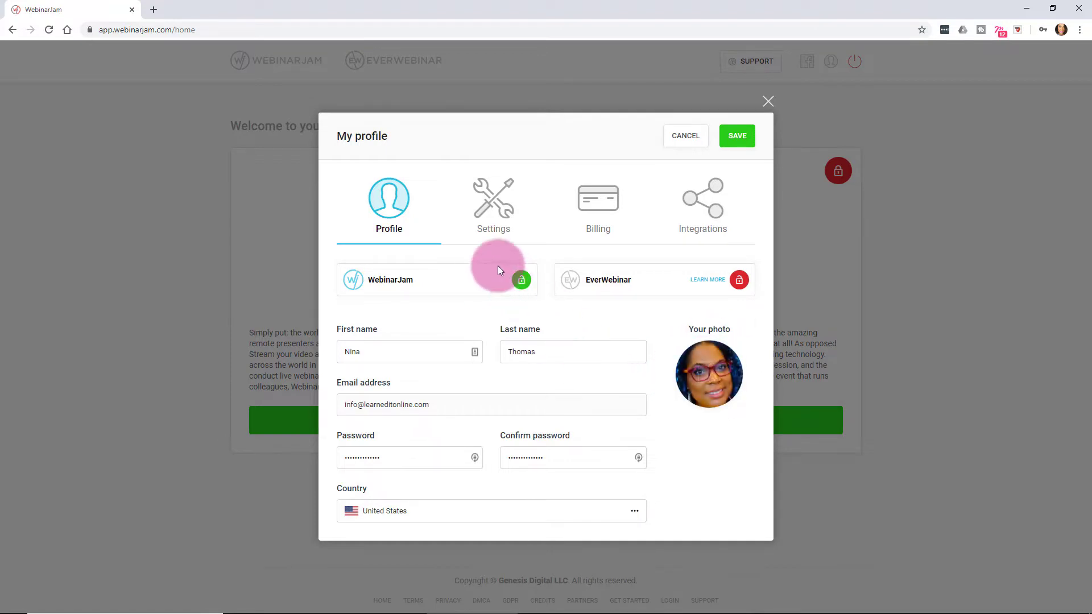
Step: Activate GDPR compliance on the My profile Settings tab
{"action": "left_click", "coordinate": [505, 206]}
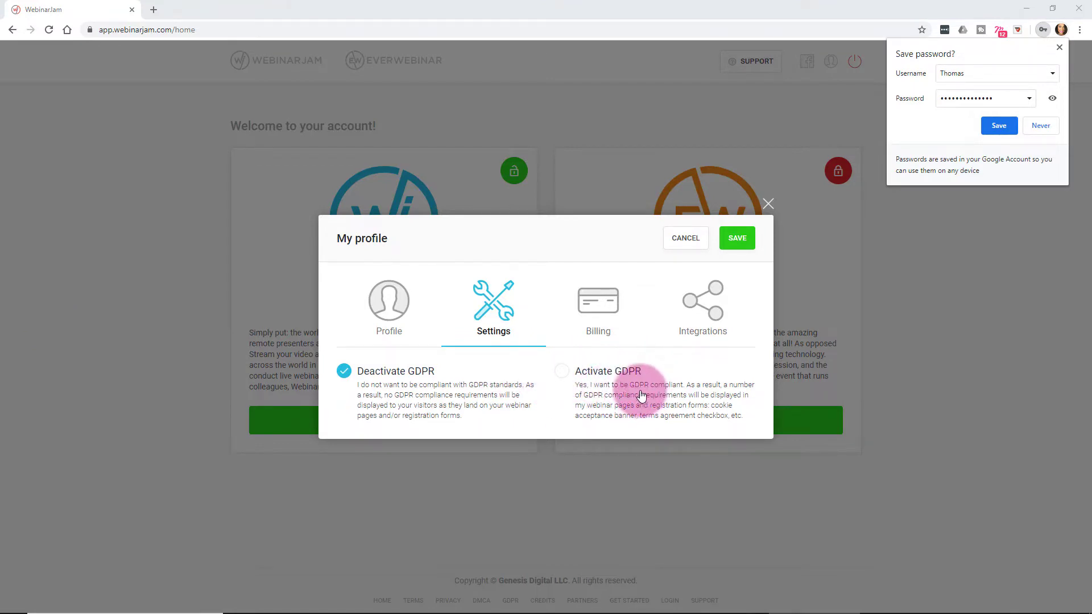
{"action": "left_click", "coordinate": [561, 375]}
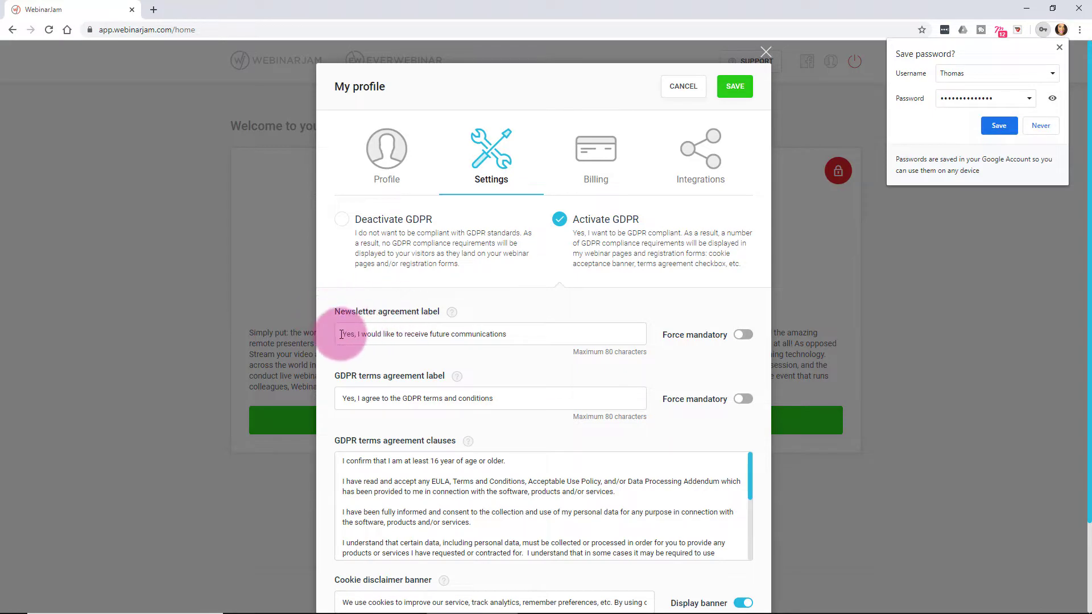
{"action": "left_click_drag", "start_coordinate": [341, 334], "coordinate": [573, 334]}
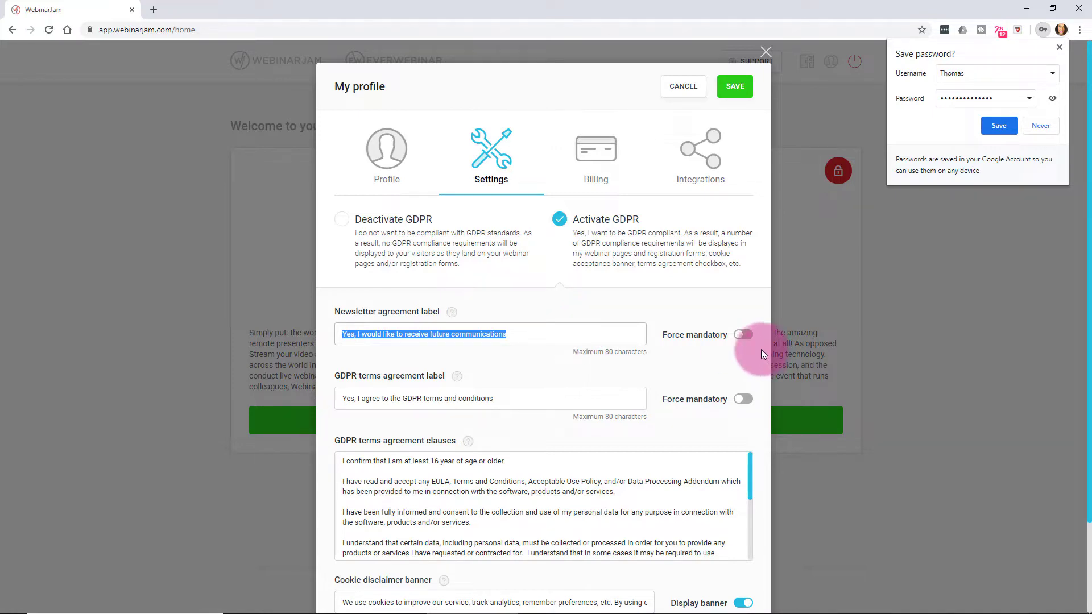
Step: Force both the newsletter agreement and the GDPR terms agreement to be mandatory
{"action": "left_click", "coordinate": [742, 334]}
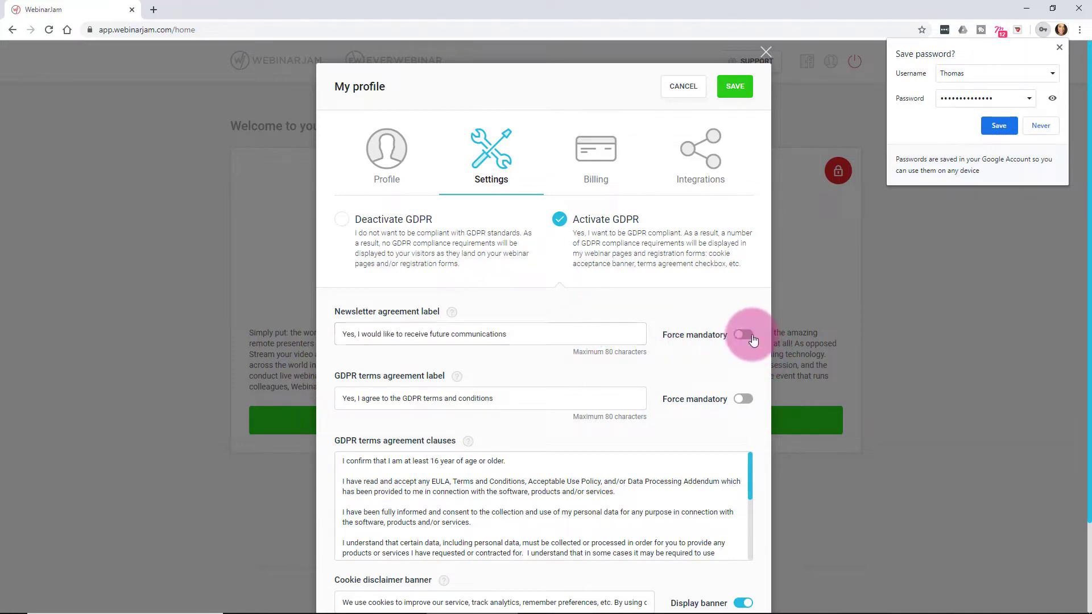
{"action": "scroll", "coordinate": [673, 344], "scroll_direction": "down", "scroll_amount": 2}
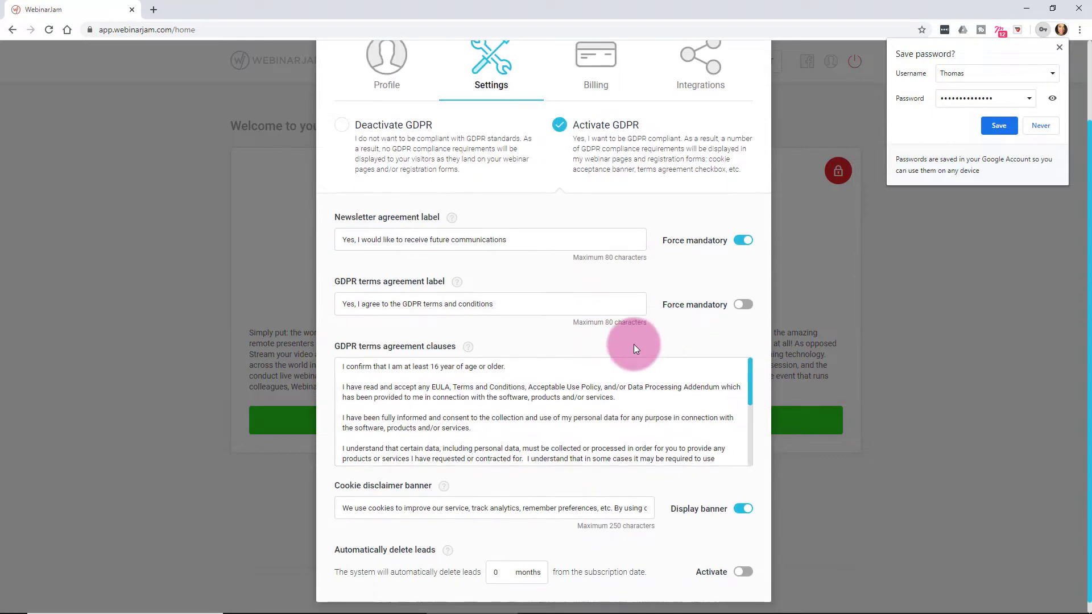
{"action": "left_click", "coordinate": [741, 304]}
{"action": "scroll", "coordinate": [474, 312], "scroll_direction": "down", "scroll_amount": 1}
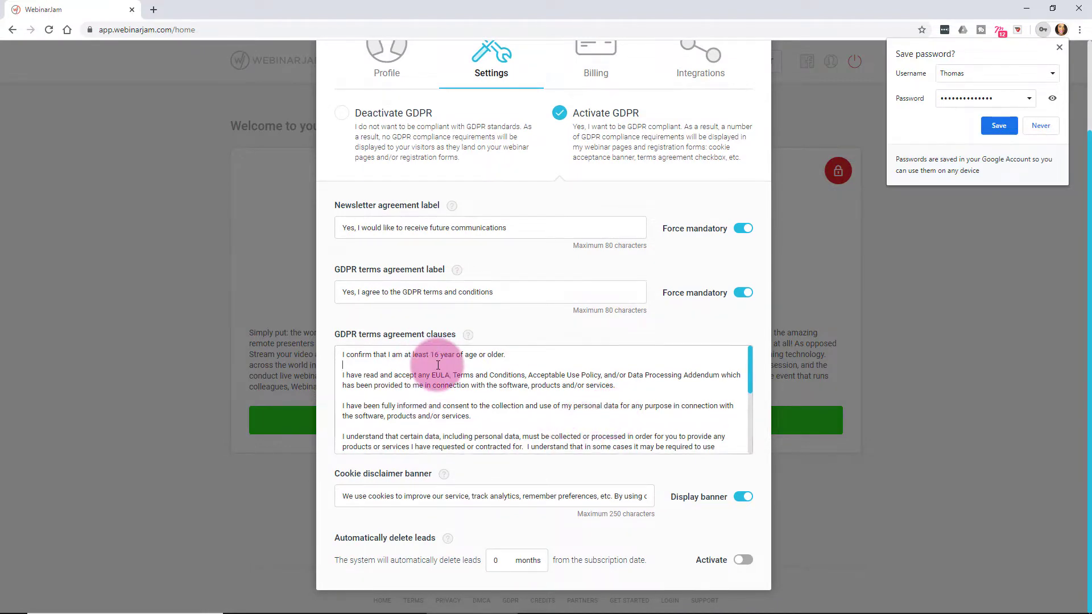
{"action": "scroll", "coordinate": [437, 363], "scroll_direction": "down", "scroll_amount": 2}
{"action": "scroll", "coordinate": [438, 364], "scroll_direction": "down", "scroll_amount": 1}
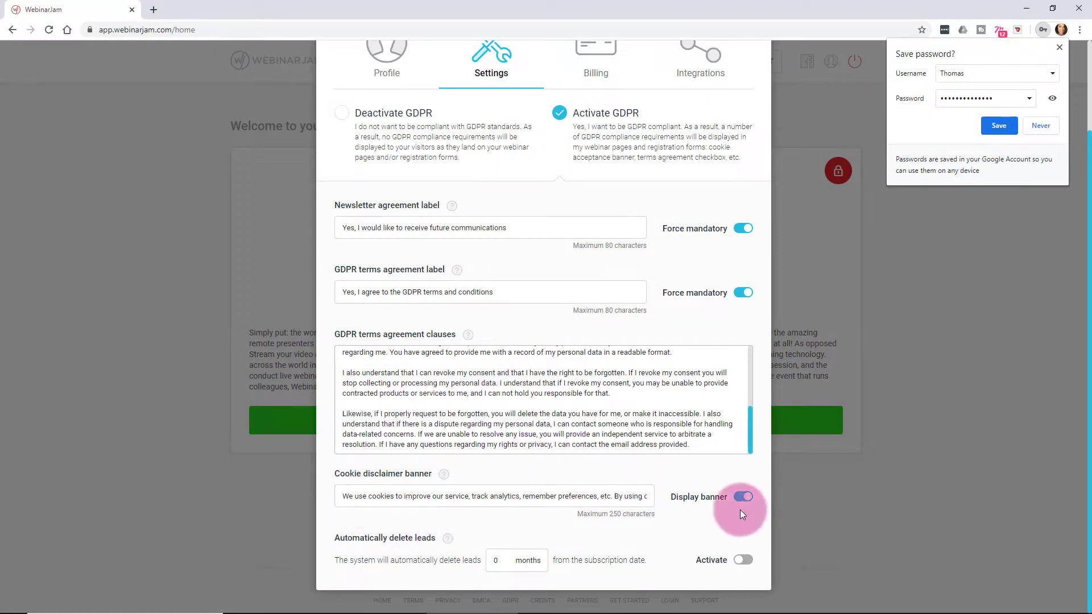
{"action": "scroll", "coordinate": [653, 446], "scroll_direction": "up", "scroll_amount": 5}
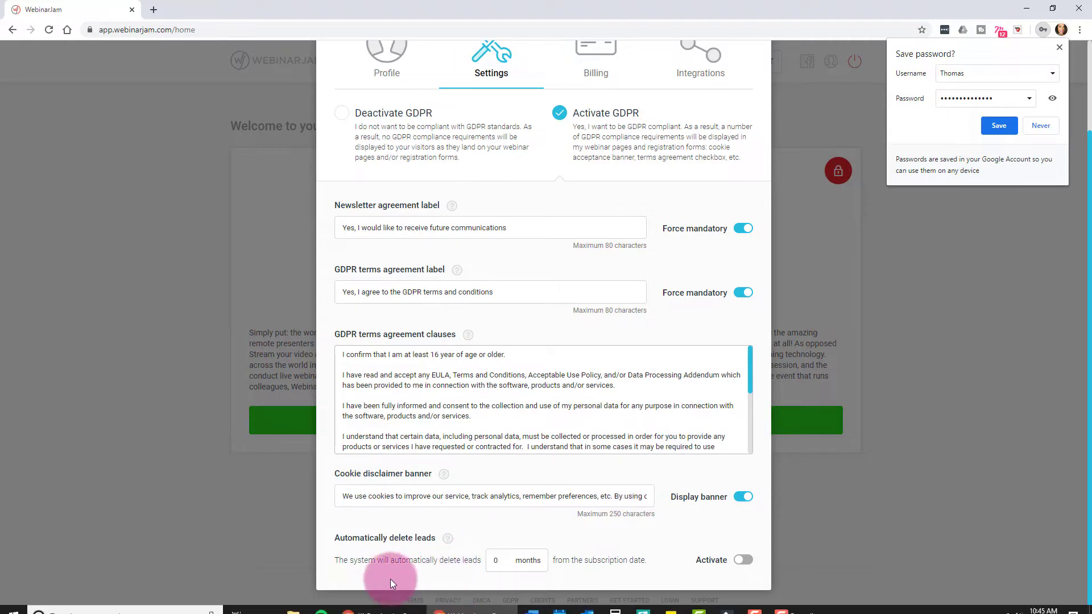
{"action": "scroll", "coordinate": [650, 481], "scroll_direction": "up", "scroll_amount": 2}
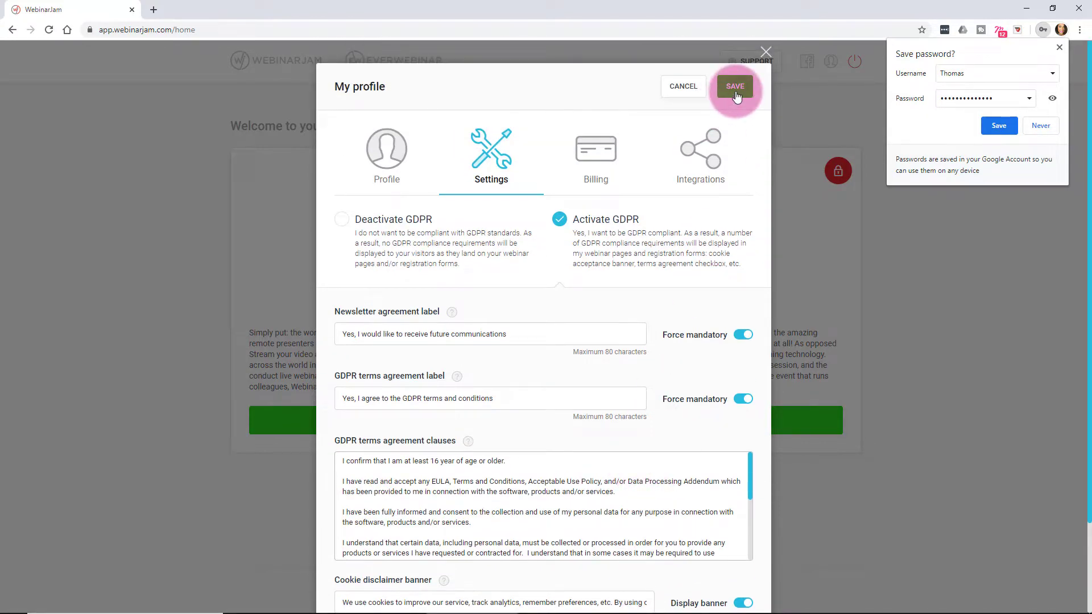
Step: Save the GDPR settings, check the Profile tab, then return to Settings
{"action": "left_click", "coordinate": [691, 157]}
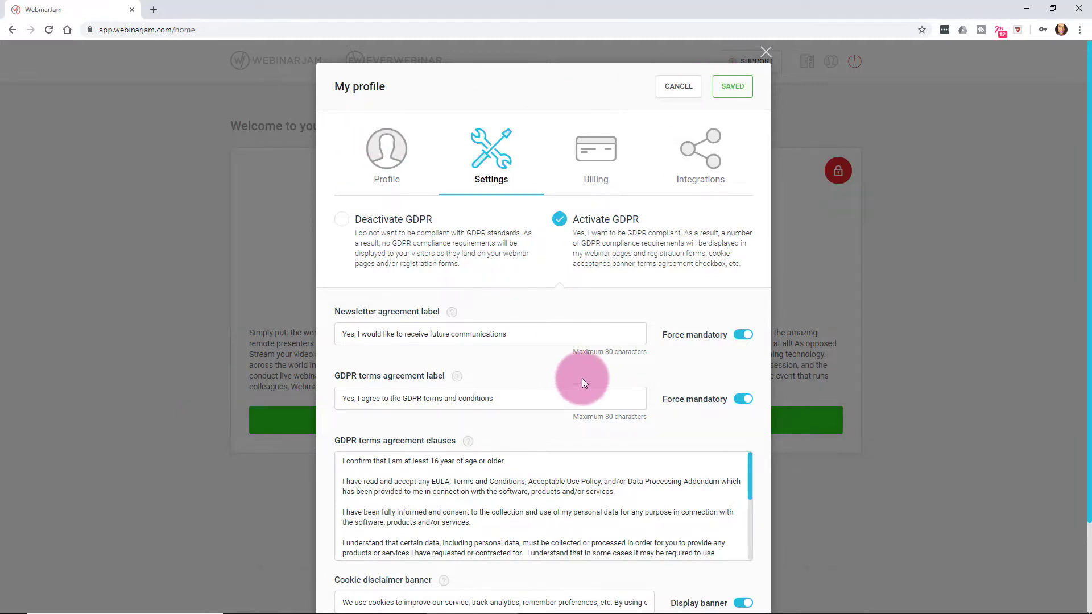
{"action": "scroll", "coordinate": [582, 377], "scroll_direction": "down", "scroll_amount": 2}
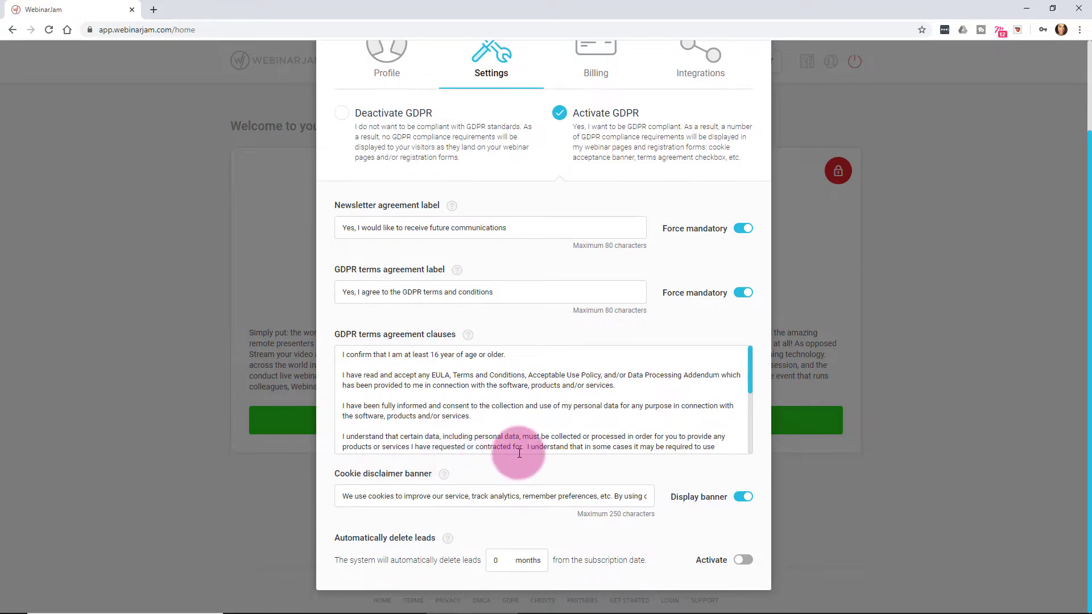
{"action": "scroll", "coordinate": [500, 370], "scroll_direction": "up", "scroll_amount": 2}
{"action": "left_click", "coordinate": [388, 164]}
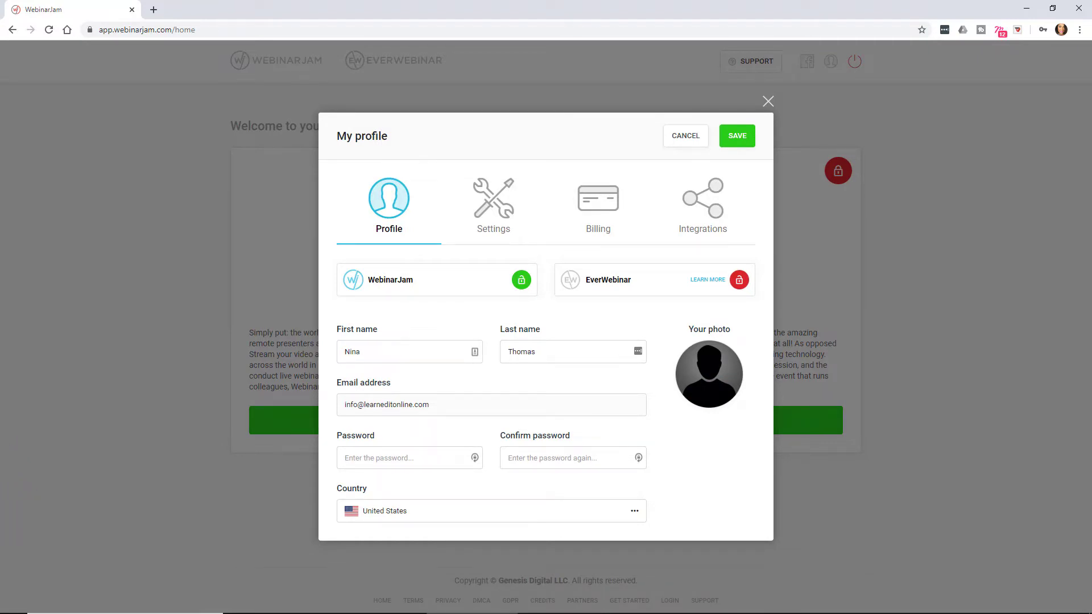
{"action": "left_click", "coordinate": [452, 223]}
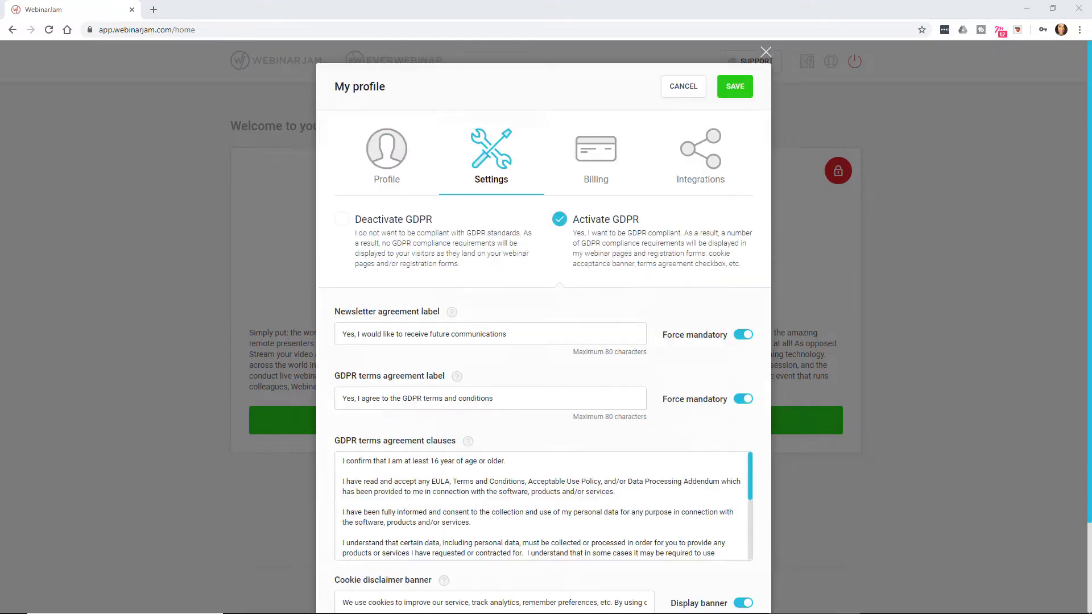
Step: Browse the autoresponder integrations, show OntraPort's connection fields, then close My profile with Esc
{"action": "left_click", "coordinate": [697, 170]}
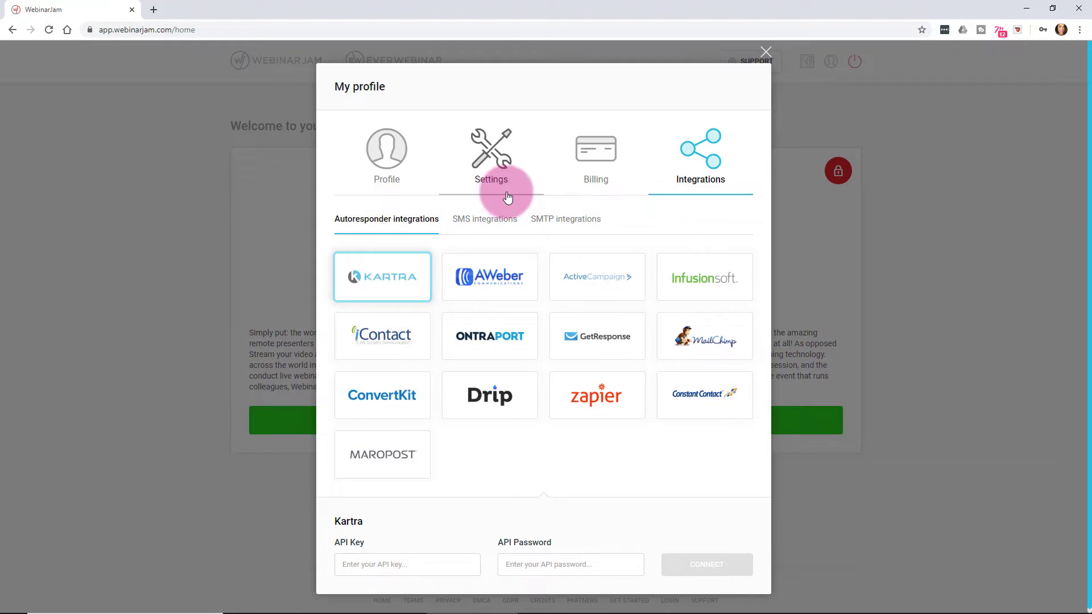
{"action": "mouse_move", "coordinate": [743, 397]}
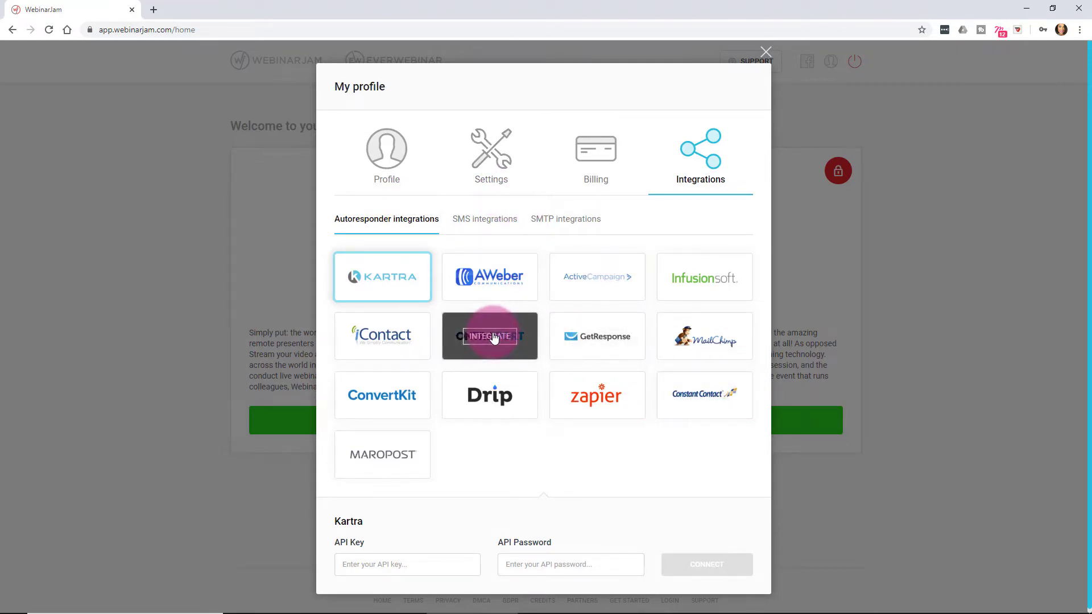
{"action": "mouse_move", "coordinate": [365, 275]}
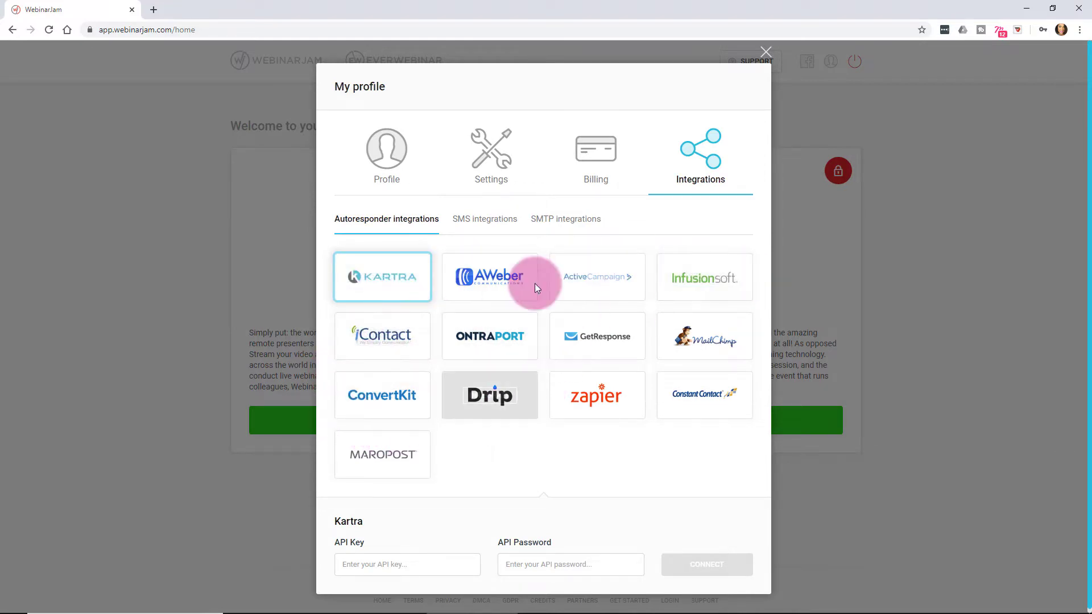
{"action": "mouse_move", "coordinate": [382, 257]}
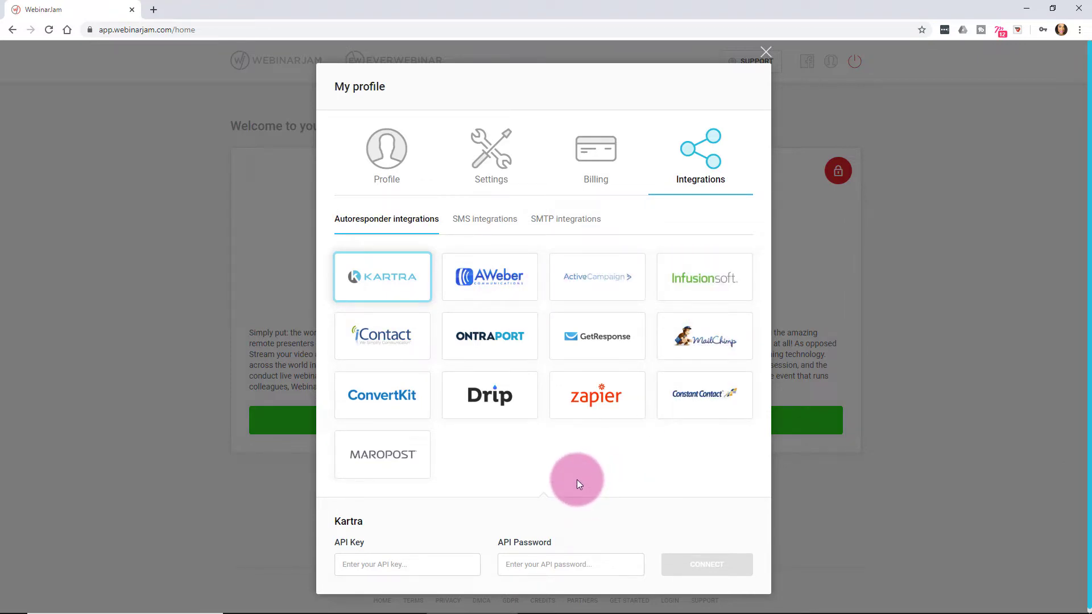
{"action": "scroll", "coordinate": [544, 472], "scroll_direction": "down", "scroll_amount": 1}
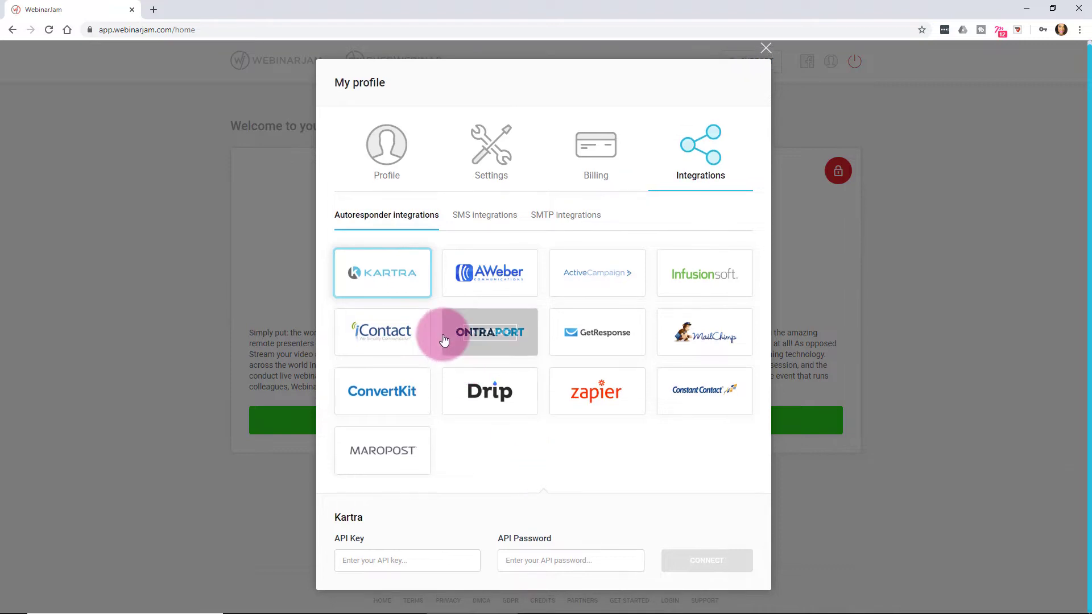
{"action": "left_click", "coordinate": [486, 332]}
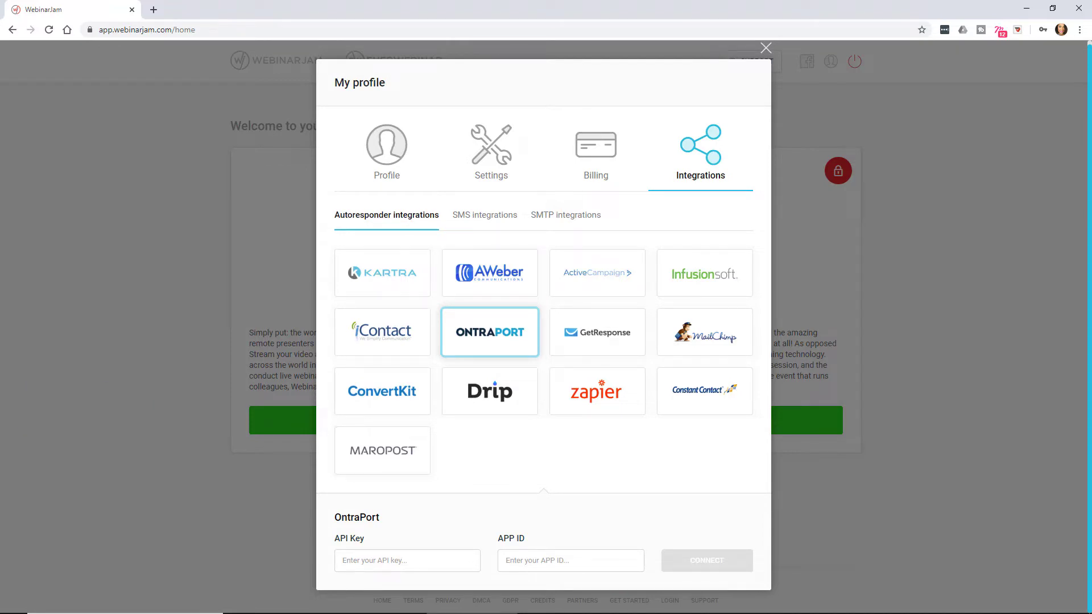
{"action": "key", "text": "Escape"}
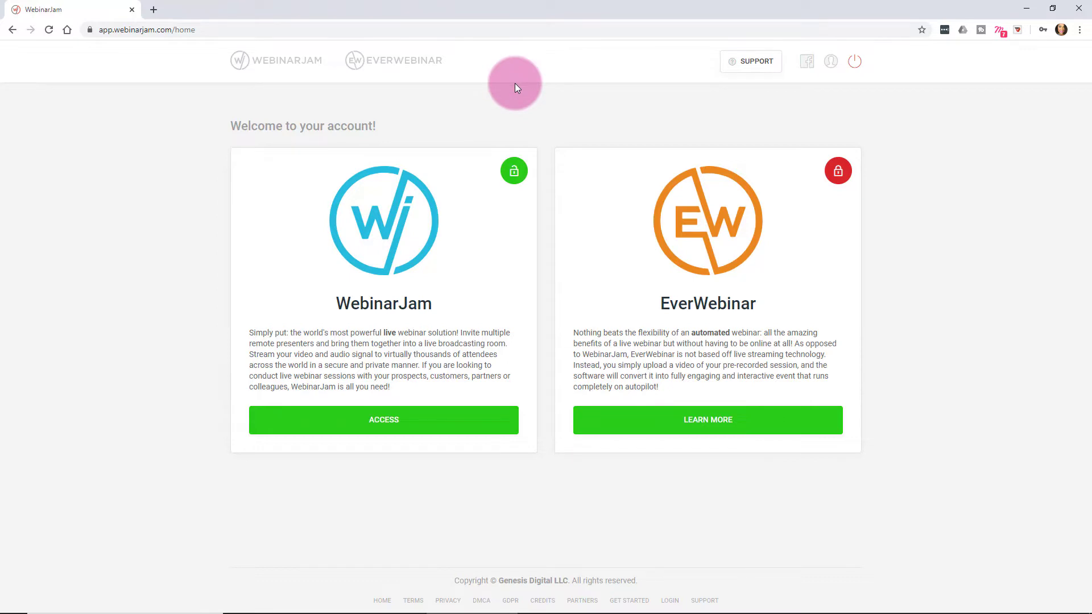
Step: Enter the WebinarJam My webinars area and step through the onboarding tour until it closes
{"action": "left_click", "coordinate": [406, 31]}
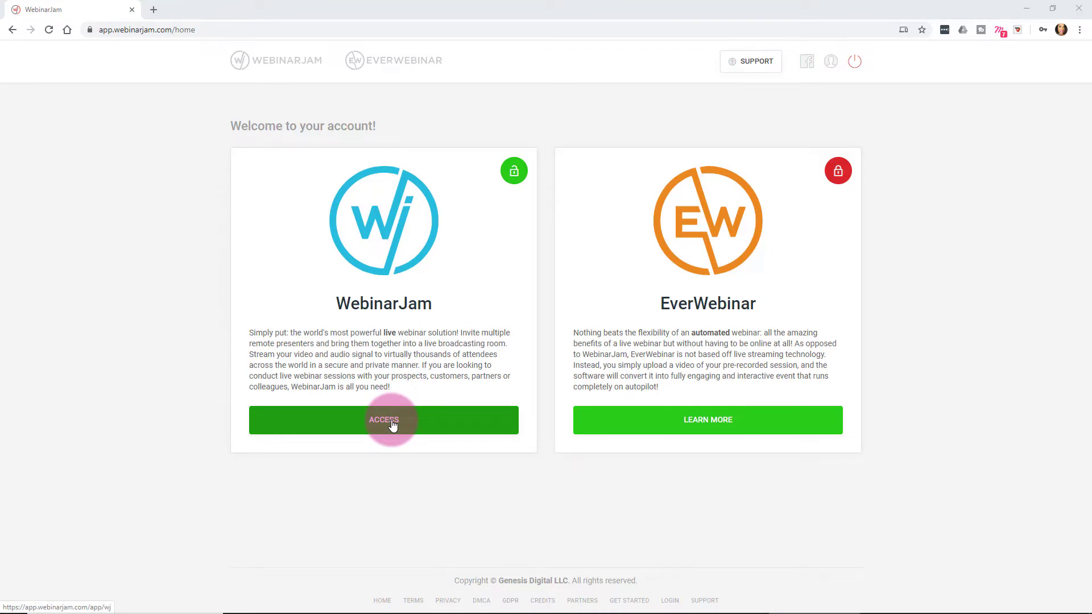
{"action": "left_click", "coordinate": [365, 425]}
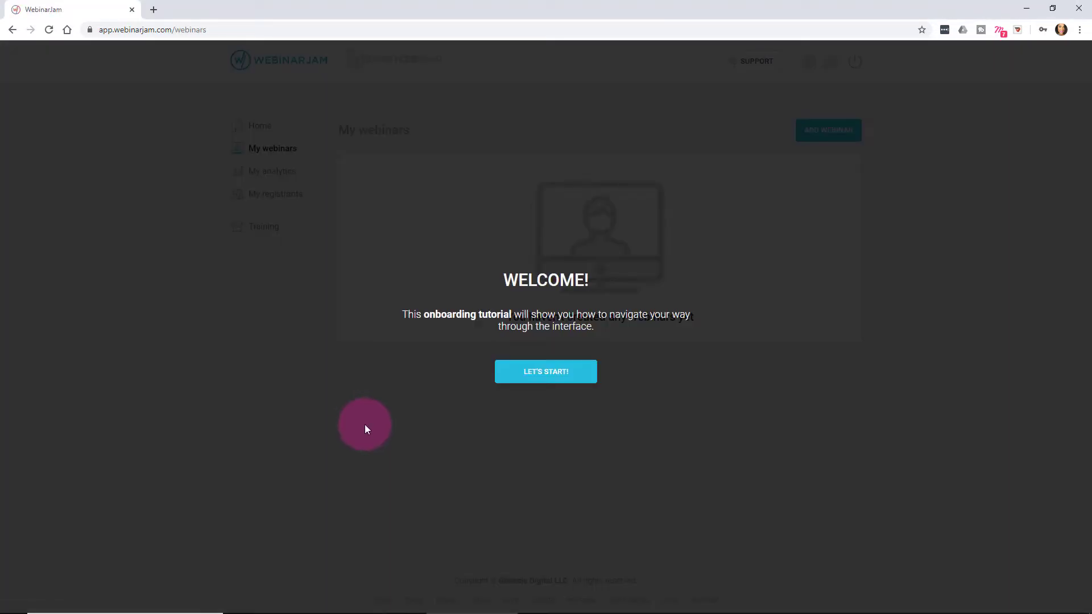
{"action": "left_click", "coordinate": [559, 372]}
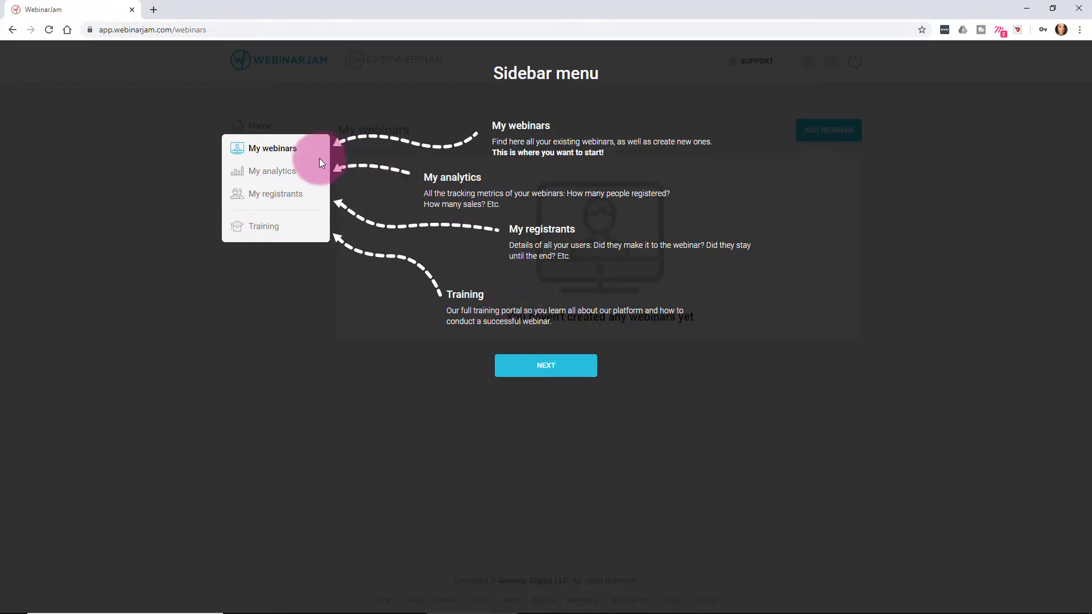
{"action": "left_click", "coordinate": [552, 367]}
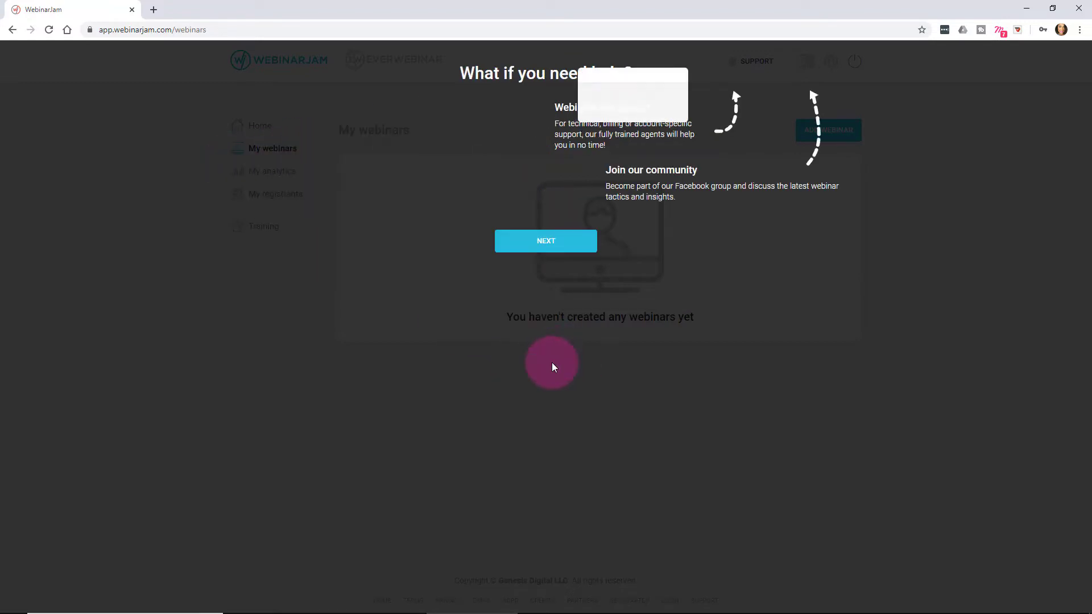
{"action": "left_click", "coordinate": [560, 241]}
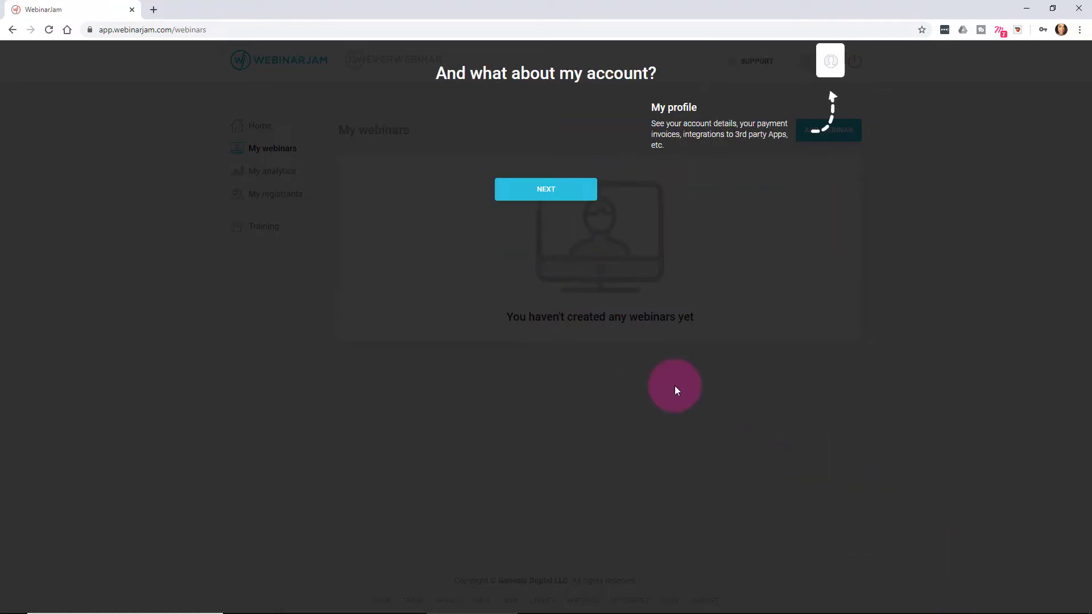
{"action": "left_click", "coordinate": [581, 194]}
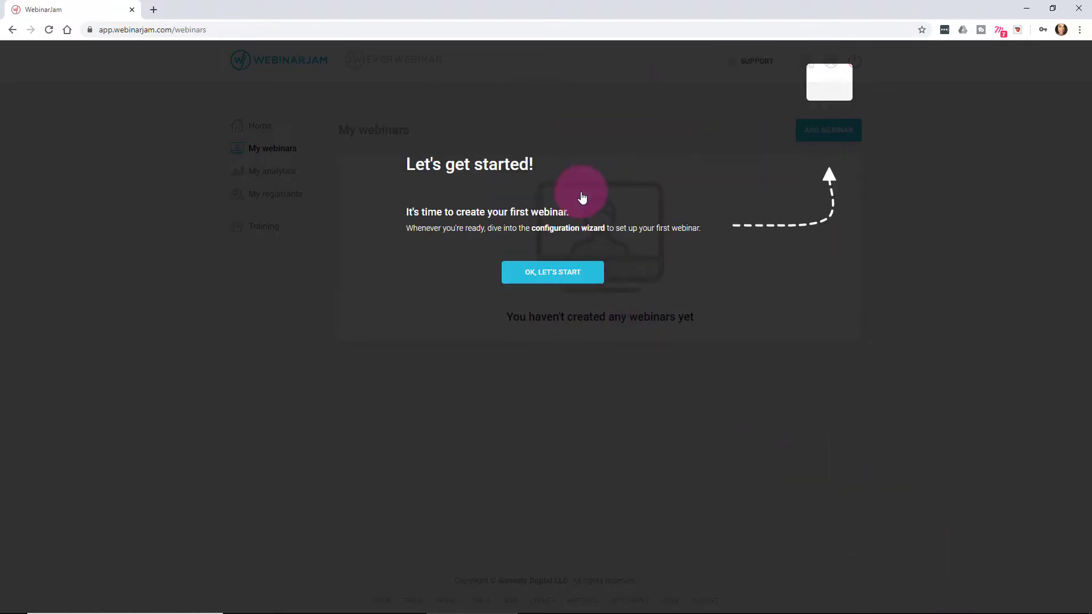
{"action": "left_click", "coordinate": [553, 274]}
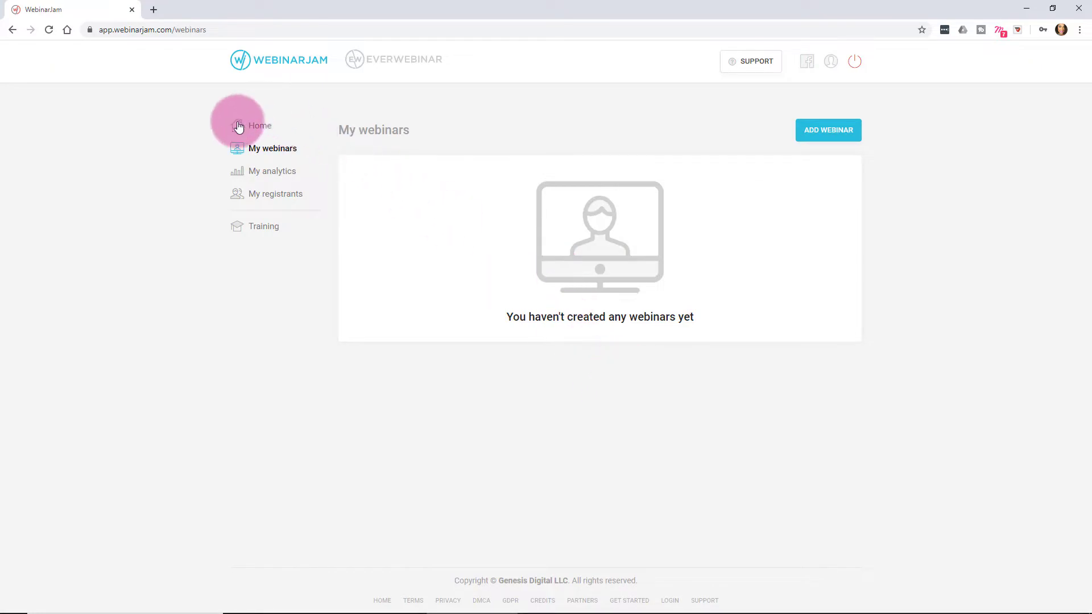
{"action": "left_click", "coordinate": [263, 125]}
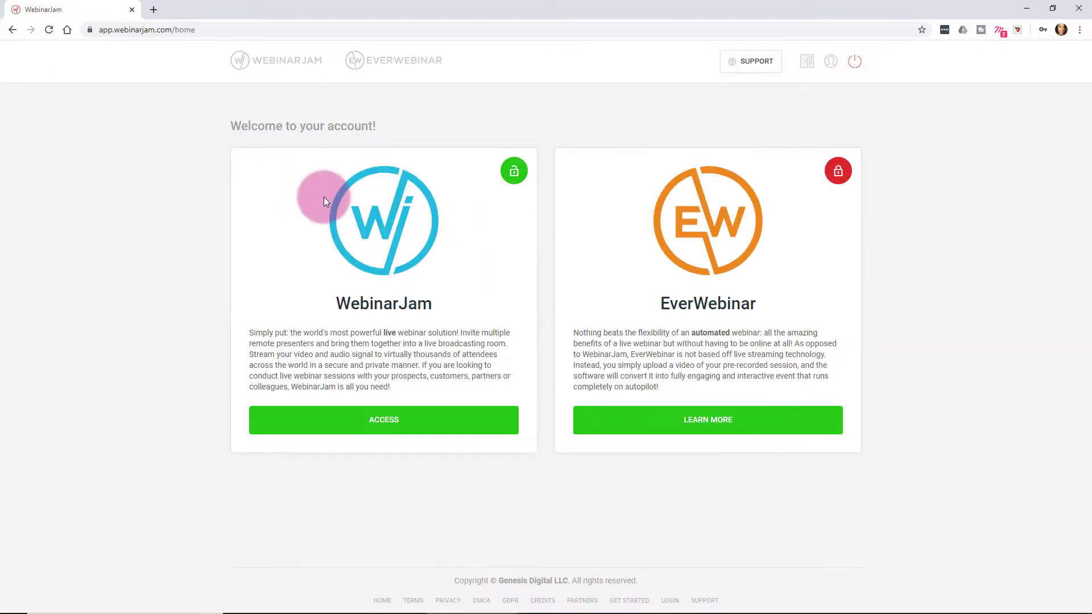
{"action": "left_click", "coordinate": [377, 419]}
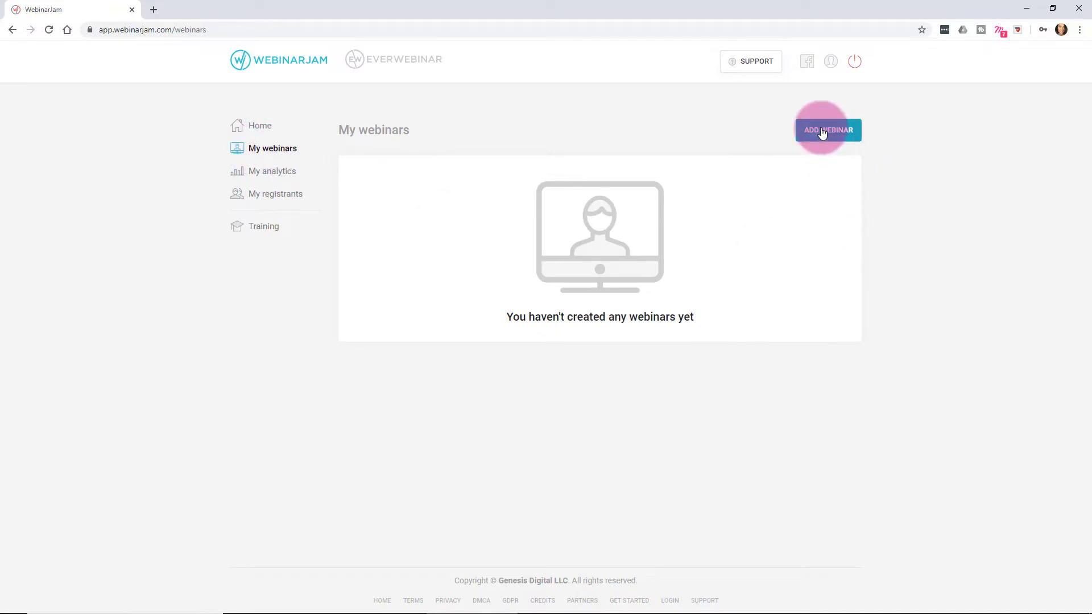
{"action": "left_click", "coordinate": [273, 171]}
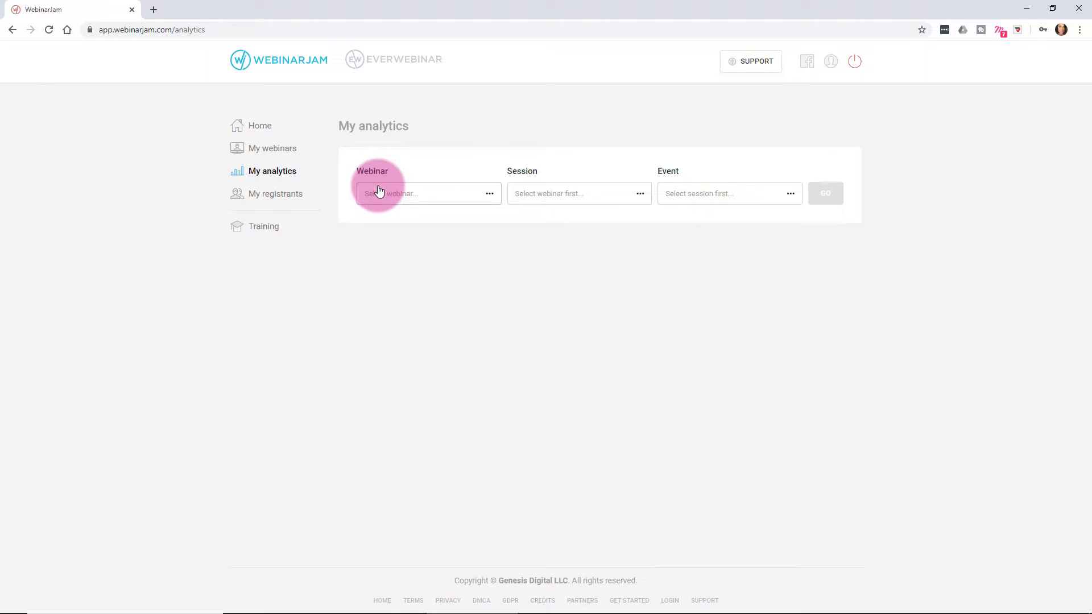
{"action": "left_click", "coordinate": [275, 194]}
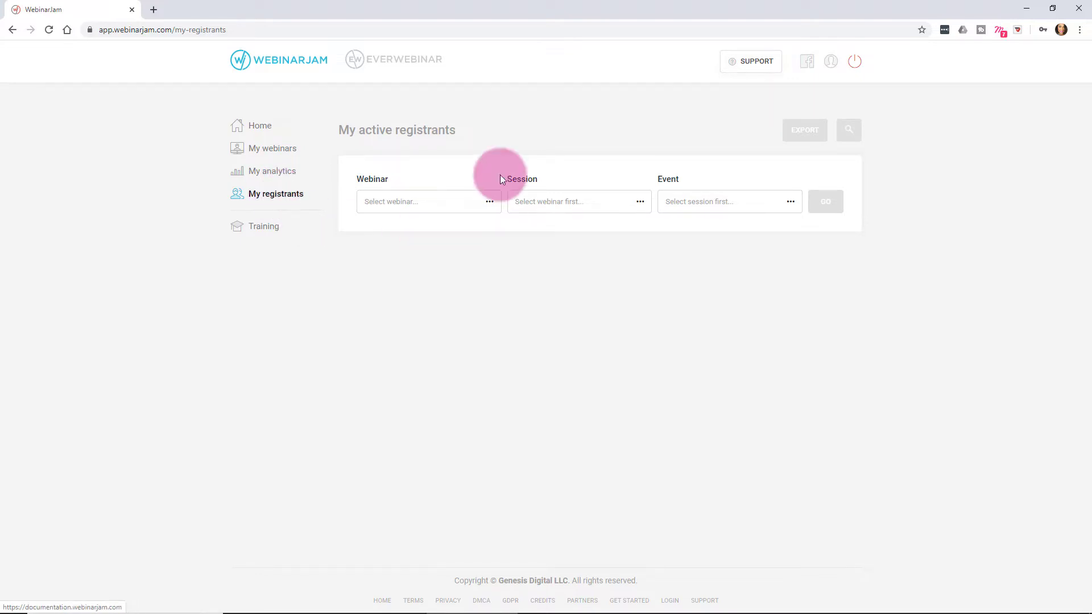
{"action": "left_click", "coordinate": [278, 152]}
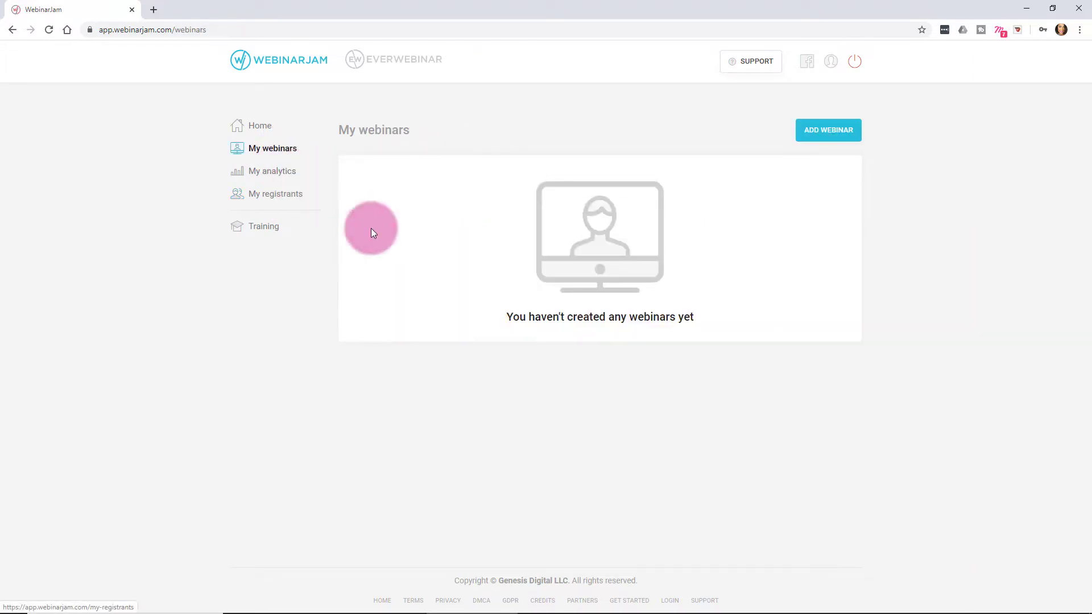
Step: Add a new webinar using Full configuration, scheduled for a later date
{"action": "left_click", "coordinate": [813, 132]}
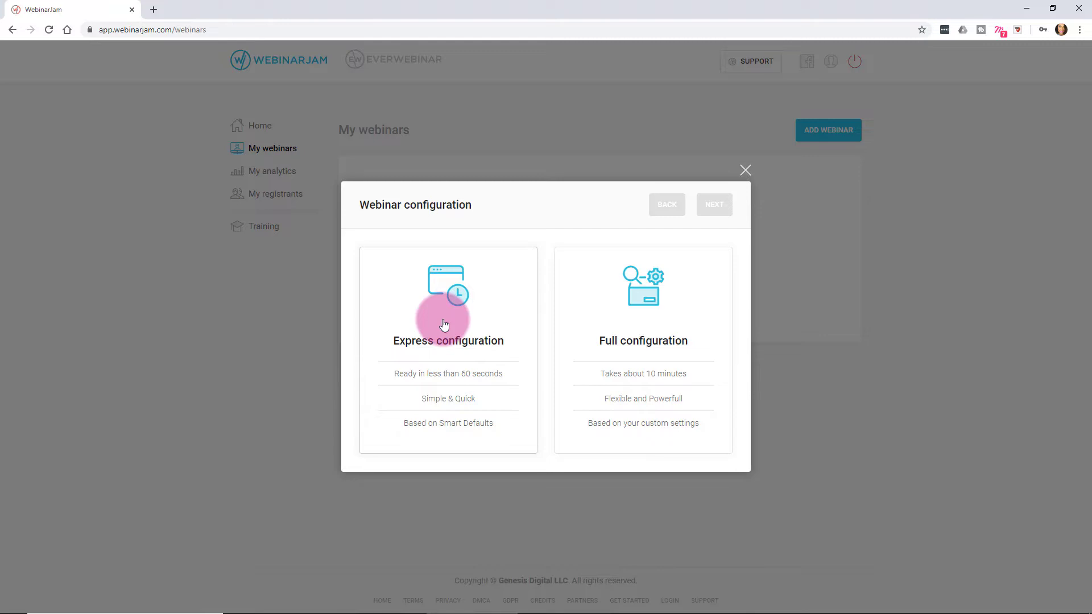
{"action": "left_click", "coordinate": [704, 312]}
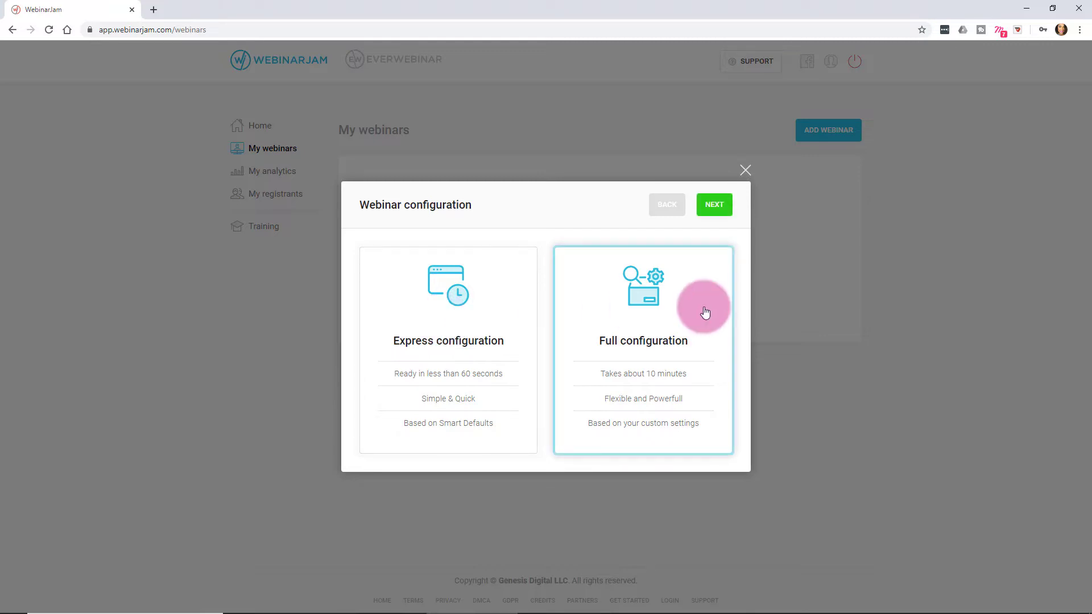
{"action": "left_click", "coordinate": [714, 205]}
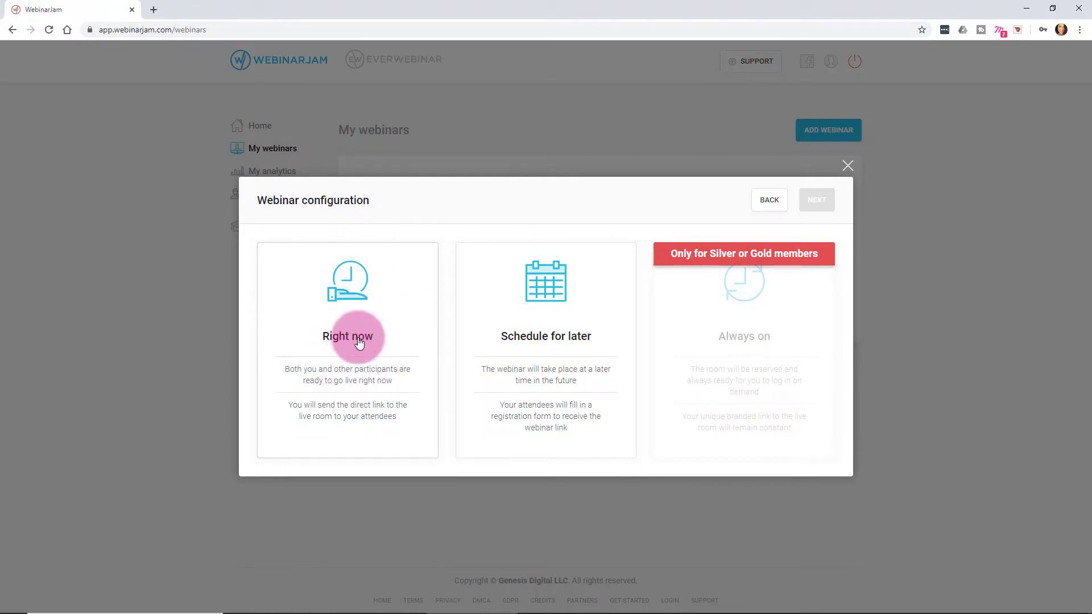
{"action": "left_click", "coordinate": [583, 335]}
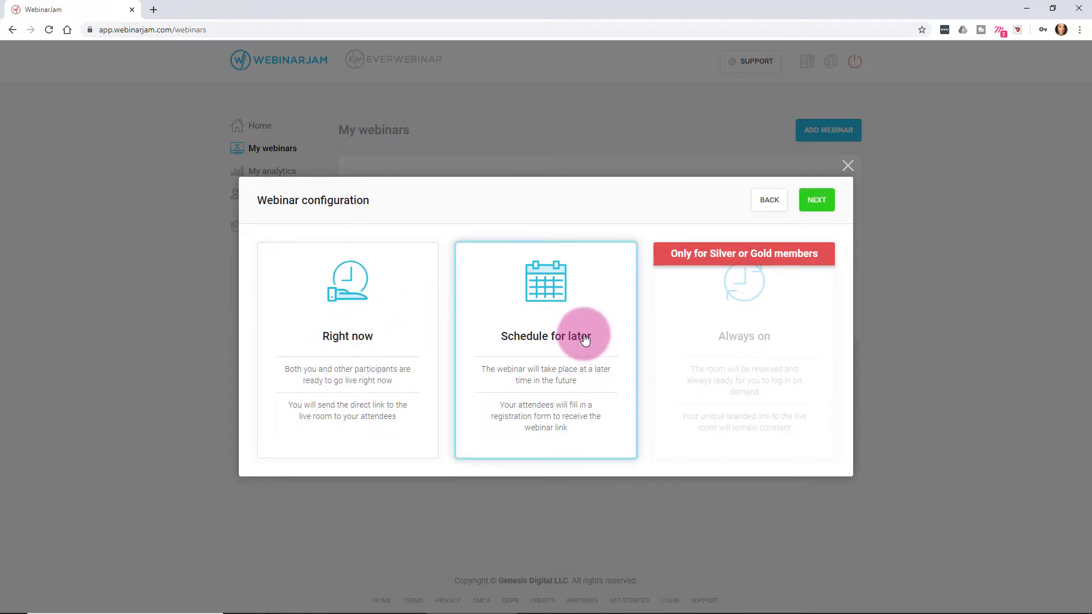
{"action": "left_click", "coordinate": [819, 198]}
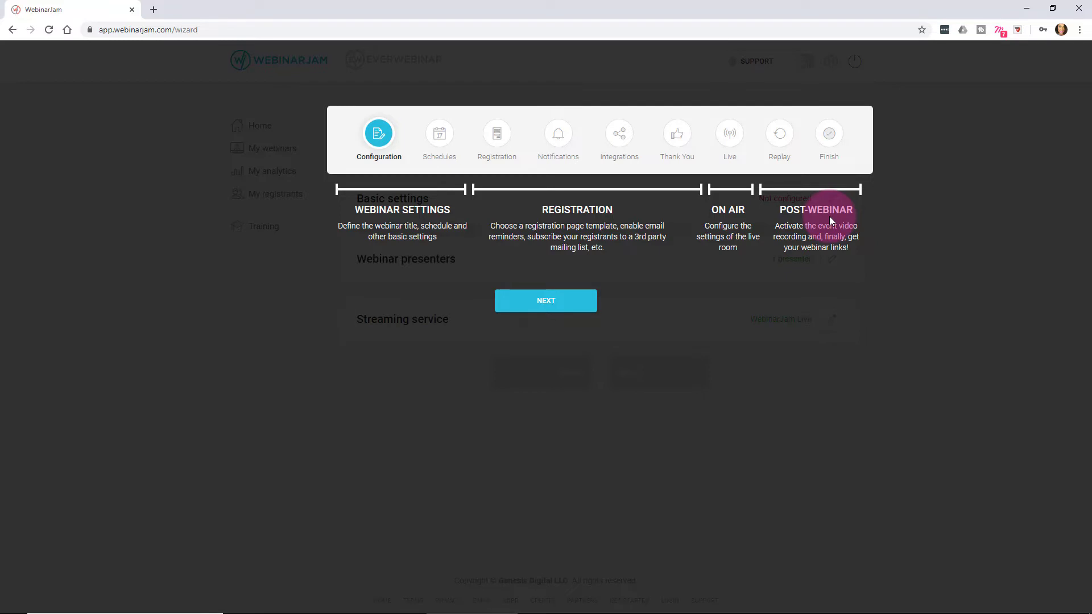
Step: Step through and dismiss the wizard introduction tour to reach the Configuration step
{"action": "left_click", "coordinate": [1079, 30]}
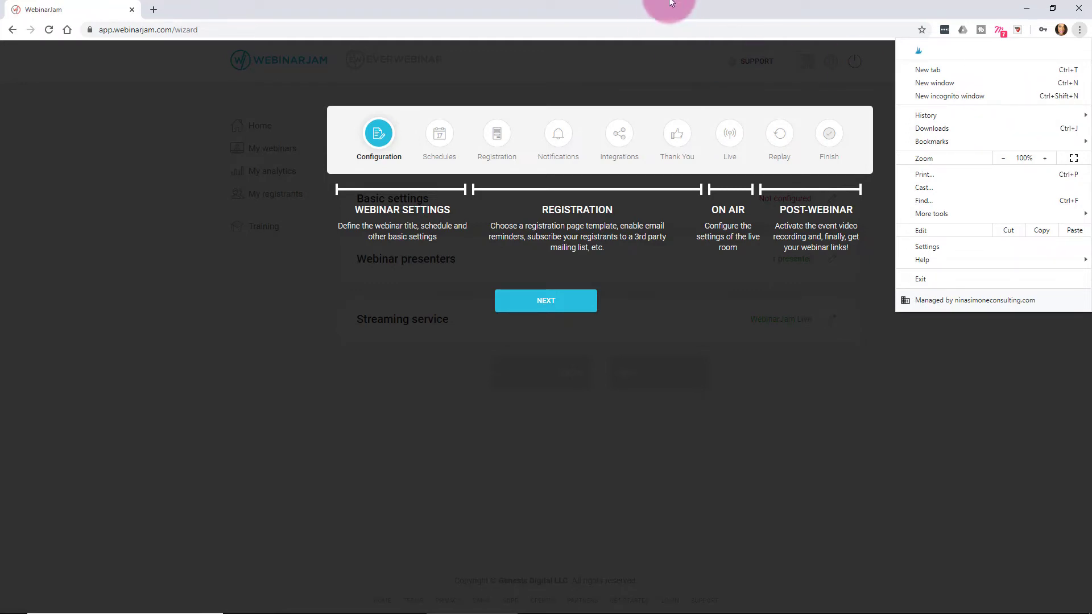
{"action": "left_click", "coordinate": [689, 8]}
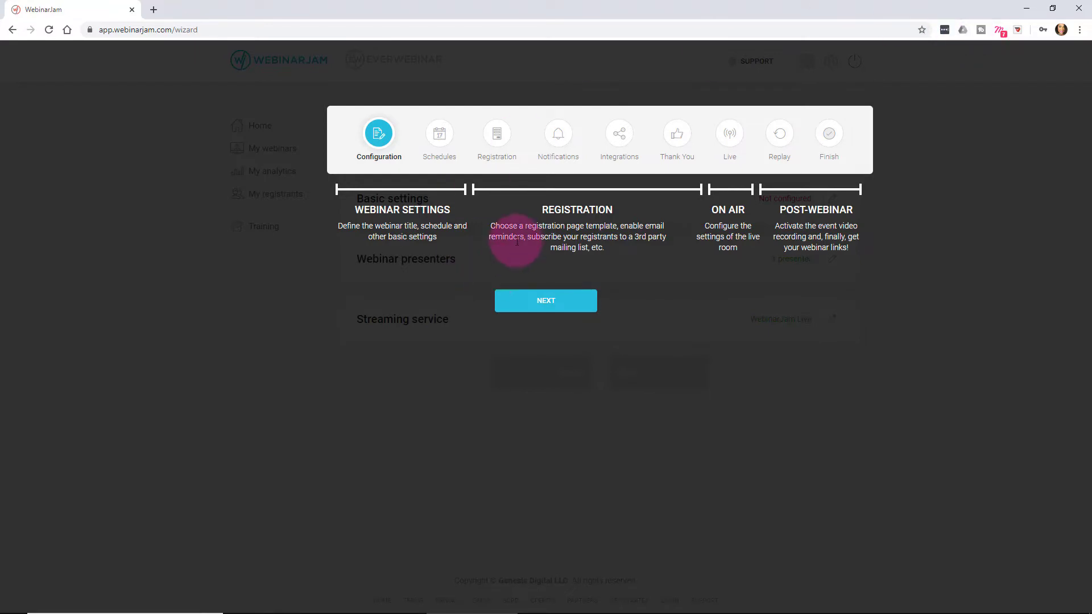
{"action": "left_click", "coordinate": [526, 298]}
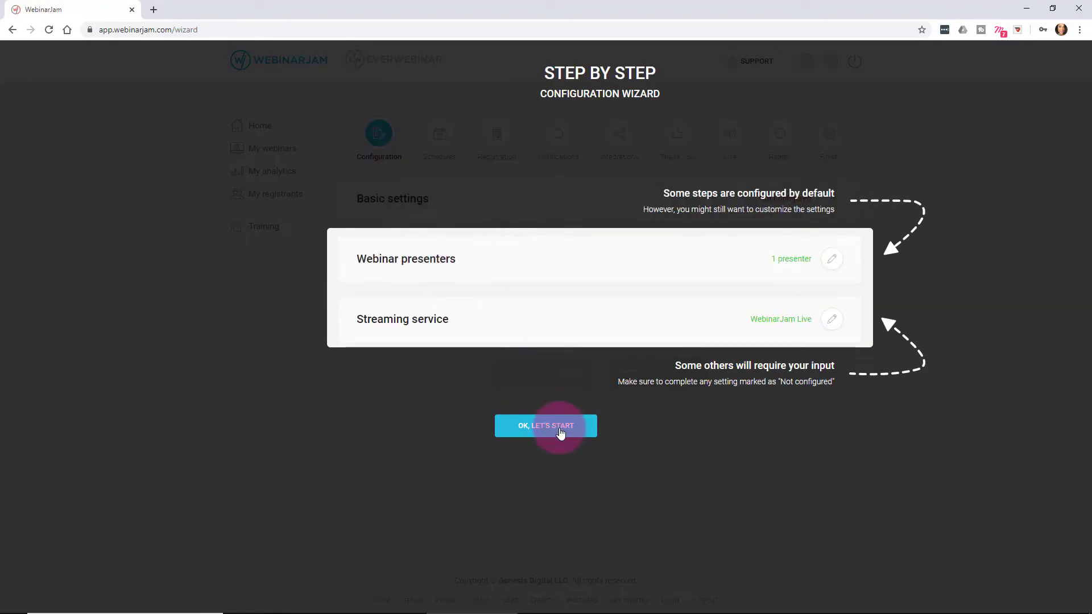
{"action": "left_click", "coordinate": [556, 426]}
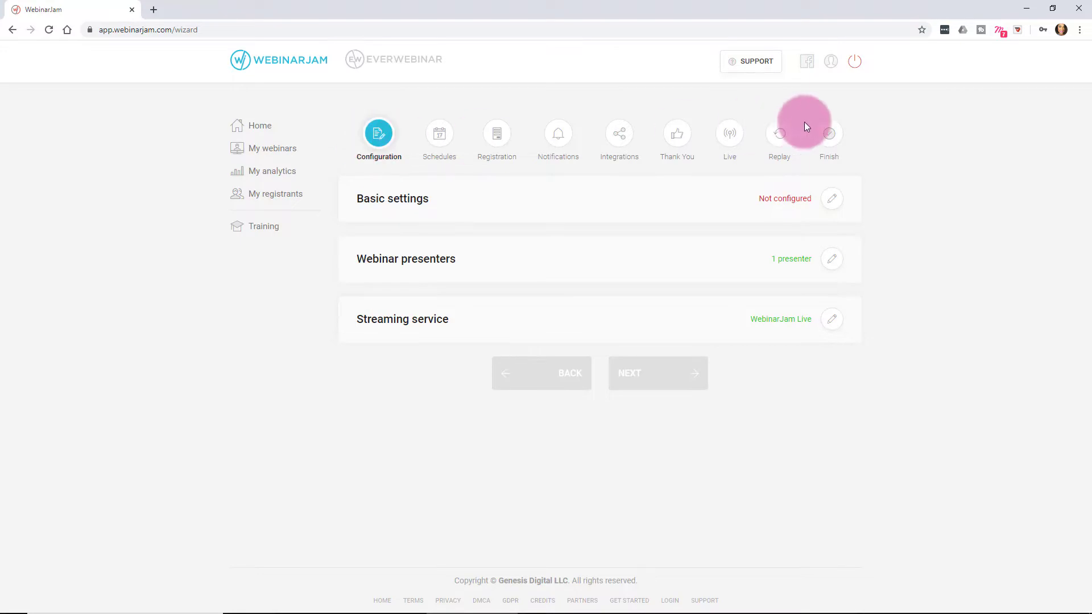
Step: Expand Basic settings and review its thumbnail, name, title, description, language and listing fields
{"action": "left_click", "coordinate": [830, 199]}
{"action": "scroll", "coordinate": [751, 261], "scroll_direction": "down", "scroll_amount": 3}
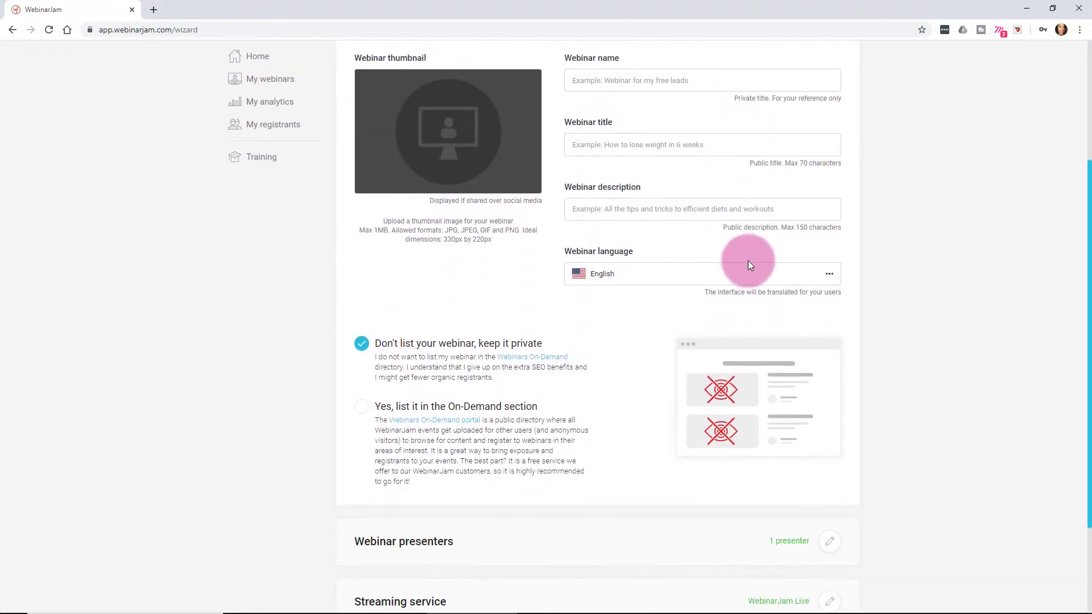
{"action": "scroll", "coordinate": [748, 260], "scroll_direction": "down", "scroll_amount": 3}
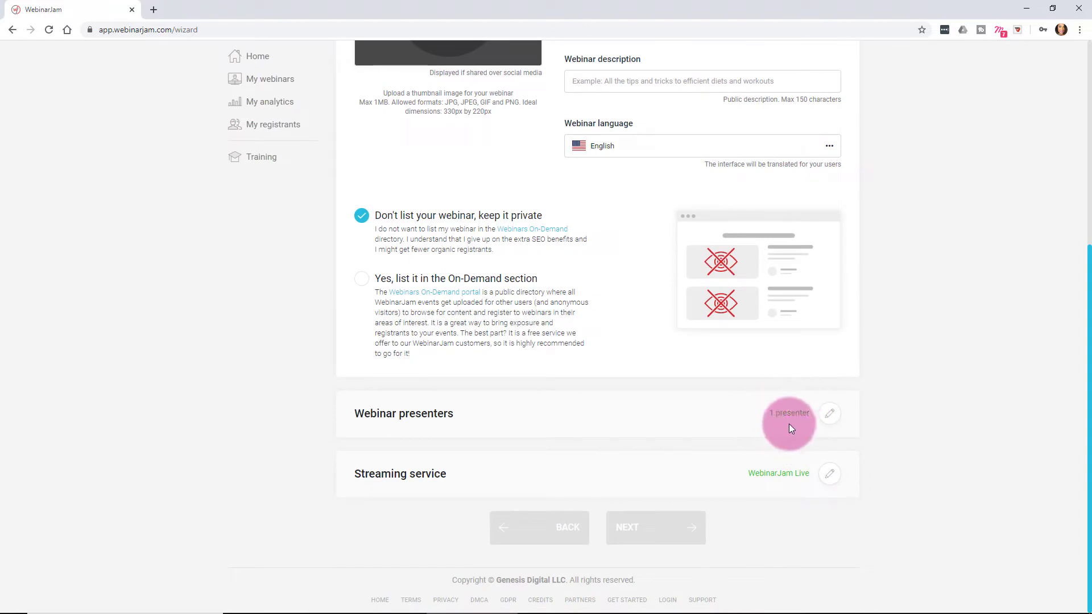
{"action": "scroll", "coordinate": [803, 432], "scroll_direction": "up", "scroll_amount": 2}
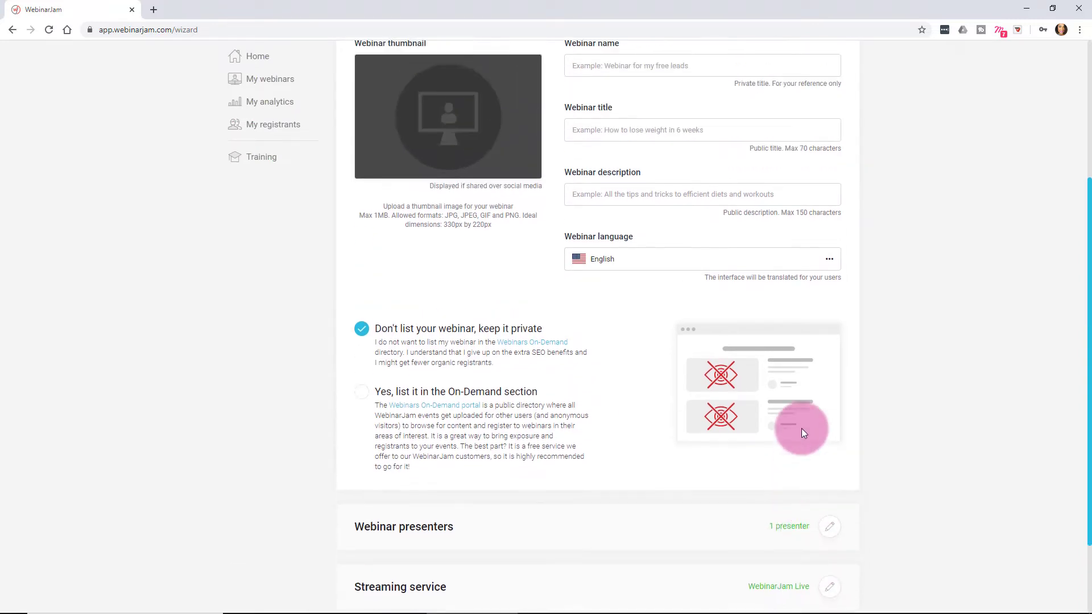
{"action": "scroll", "coordinate": [800, 428], "scroll_direction": "up", "scroll_amount": 3}
{"action": "scroll", "coordinate": [801, 428], "scroll_direction": "up", "scroll_amount": 1}
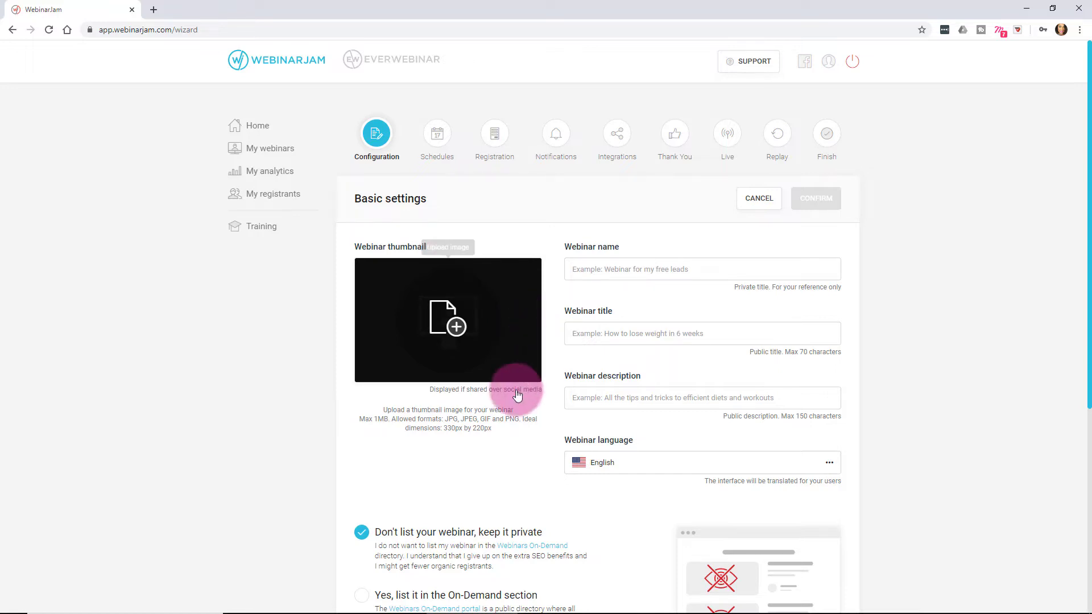
{"action": "scroll", "coordinate": [455, 512], "scroll_direction": "down", "scroll_amount": 2}
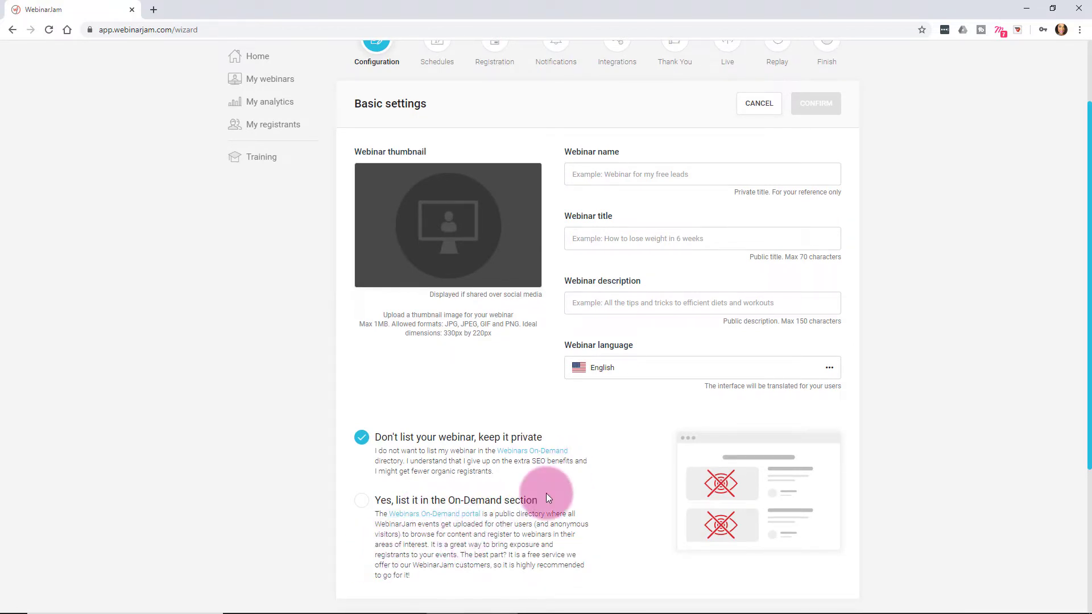
{"action": "mouse_move", "coordinate": [445, 233]}
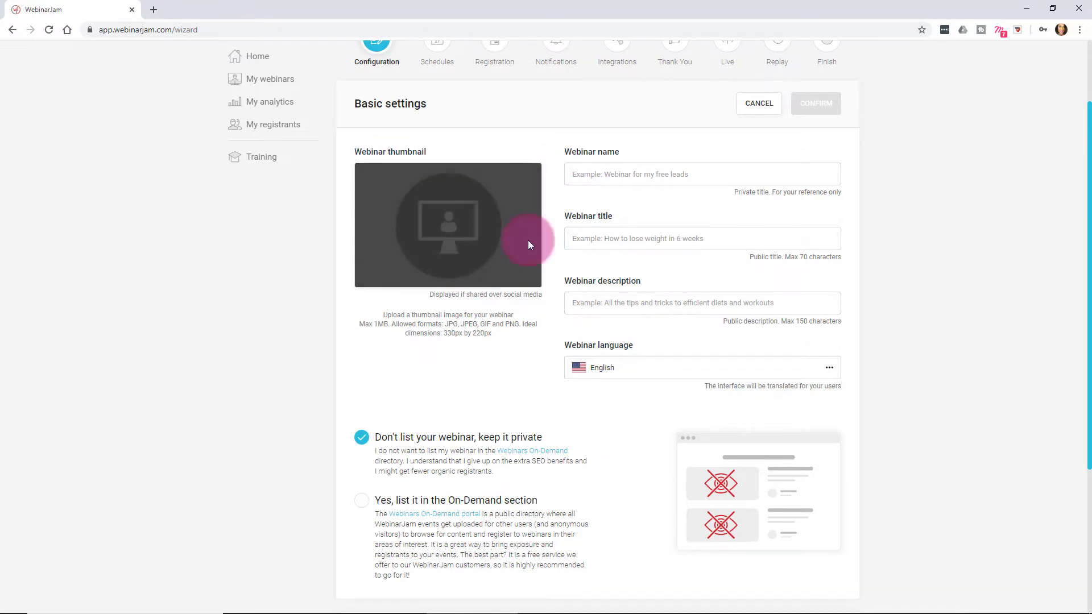
Step: Try uploading photo DSC08700, then another photo, as the 330x220 webinar thumbnail
{"action": "left_click_drag", "start_coordinate": [496, 333], "coordinate": [439, 337]}
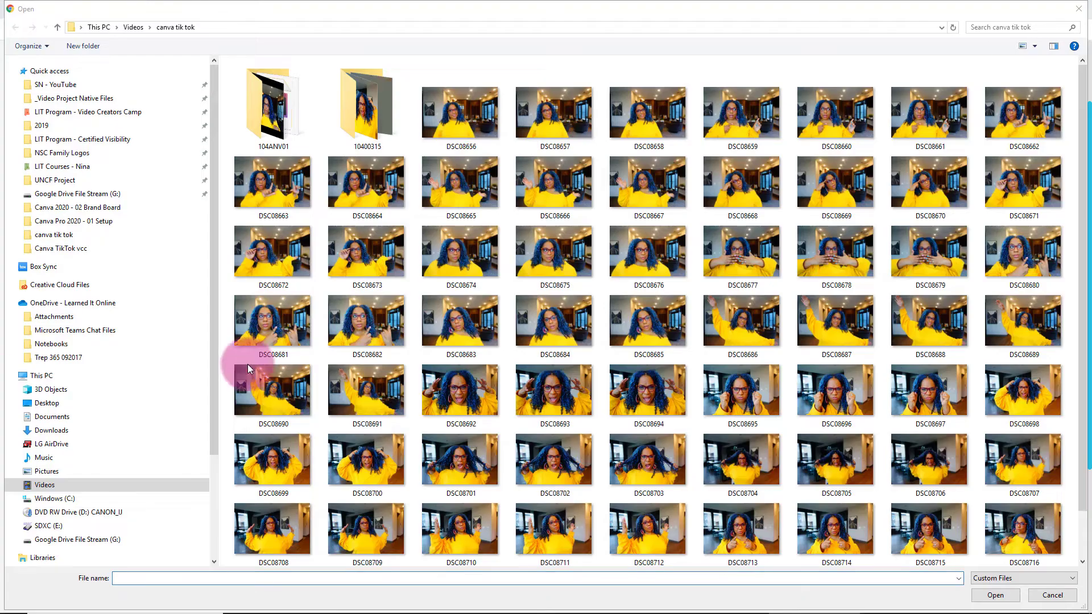
{"action": "double_click", "coordinate": [374, 466]}
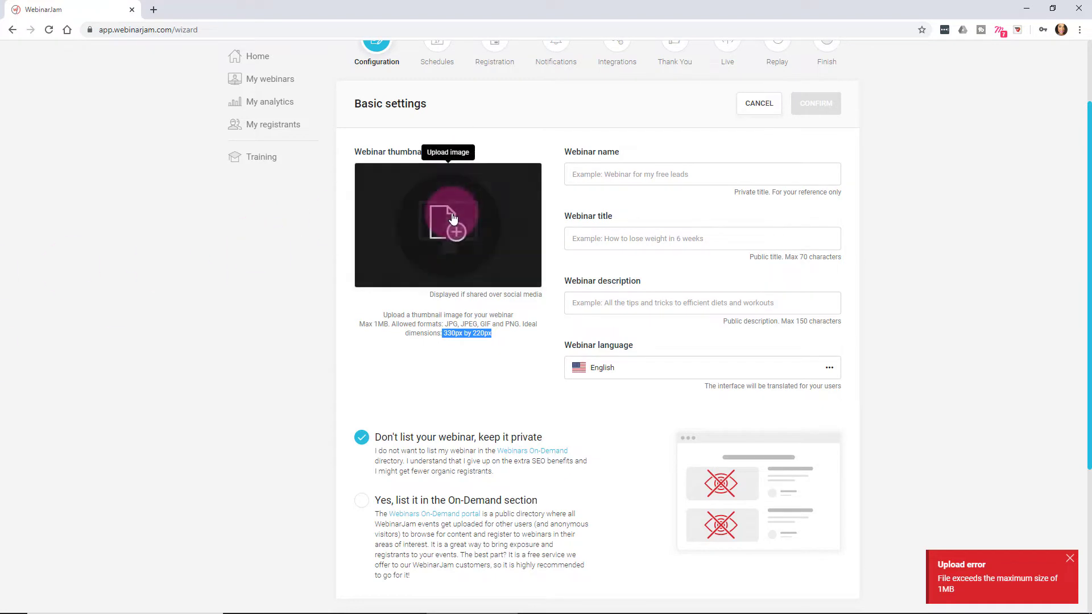
{"action": "left_click", "coordinate": [455, 236]}
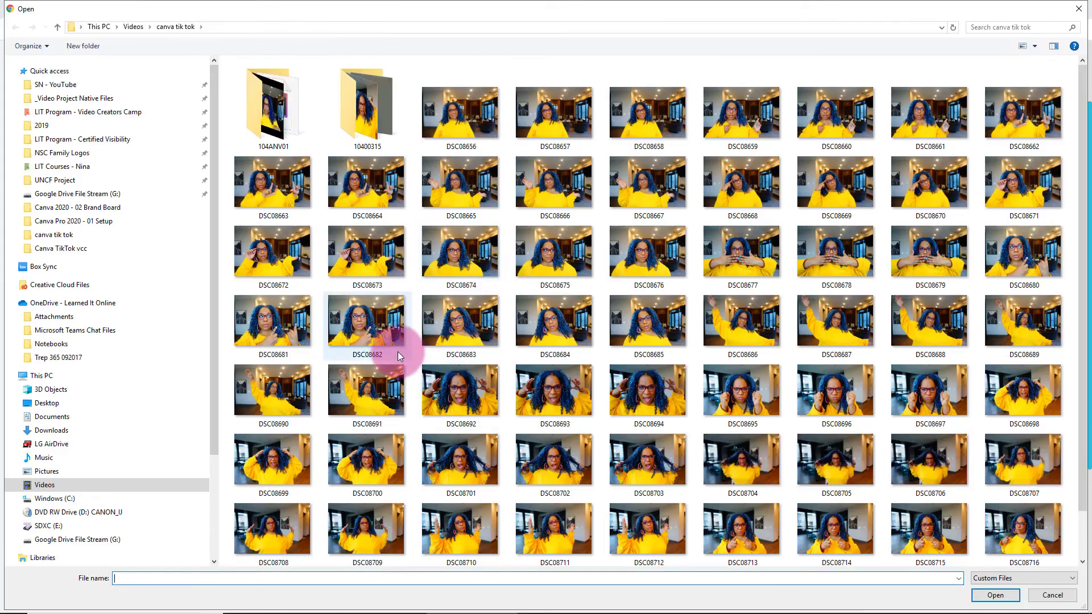
{"action": "double_click", "coordinate": [365, 326]}
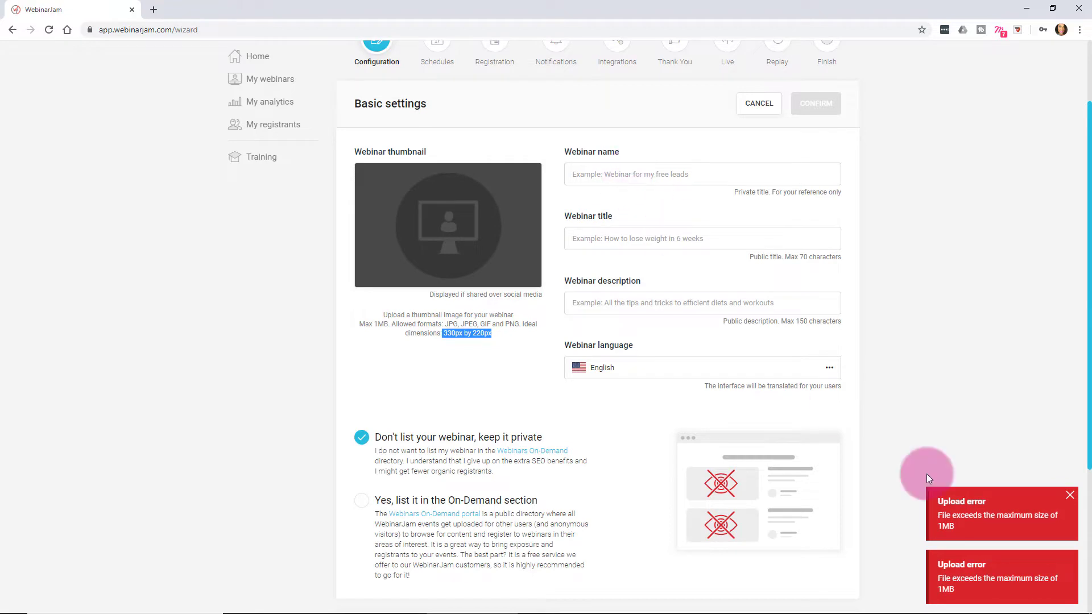
Step: Note the 1MB size-limit errors and bring up the thumbnail file chooser again
{"action": "left_click_drag", "start_coordinate": [963, 525], "coordinate": [929, 525]}
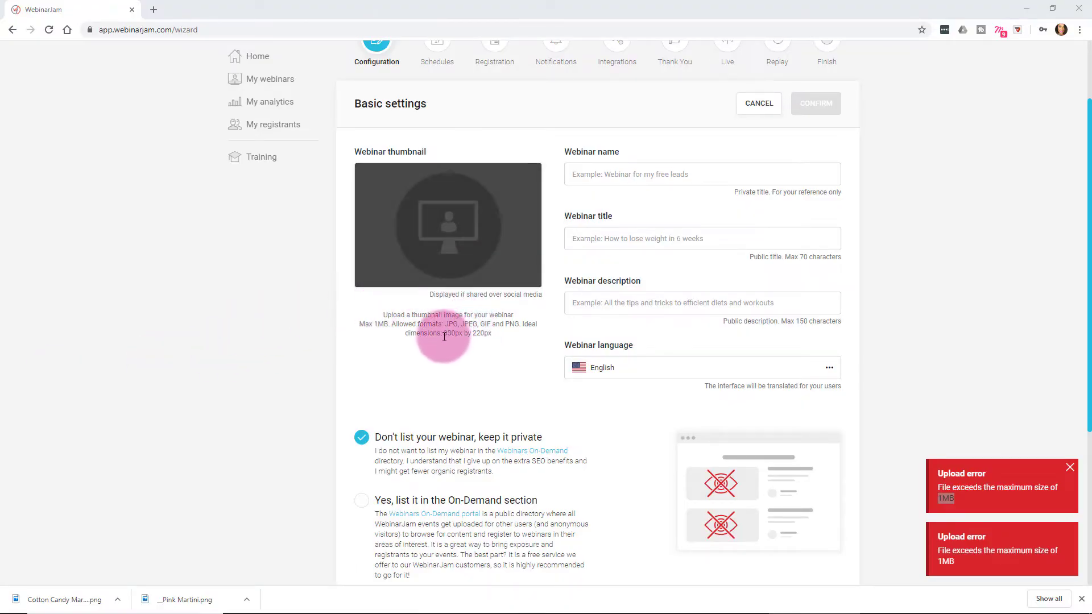
{"action": "left_click_drag", "start_coordinate": [444, 336], "coordinate": [493, 340]}
{"action": "left_click", "coordinate": [504, 341]}
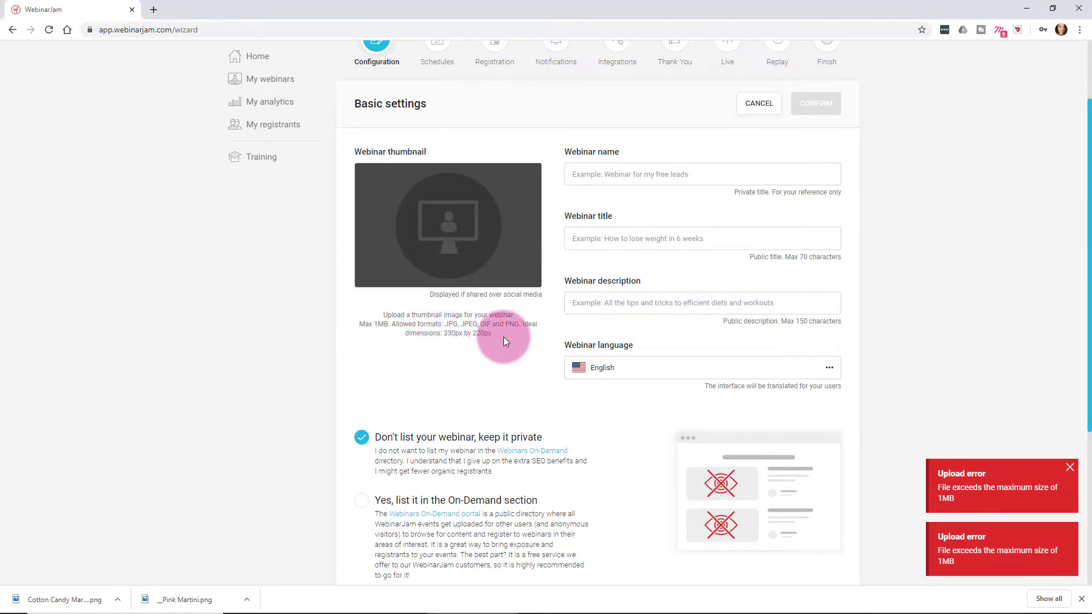
{"action": "left_click", "coordinate": [447, 236]}
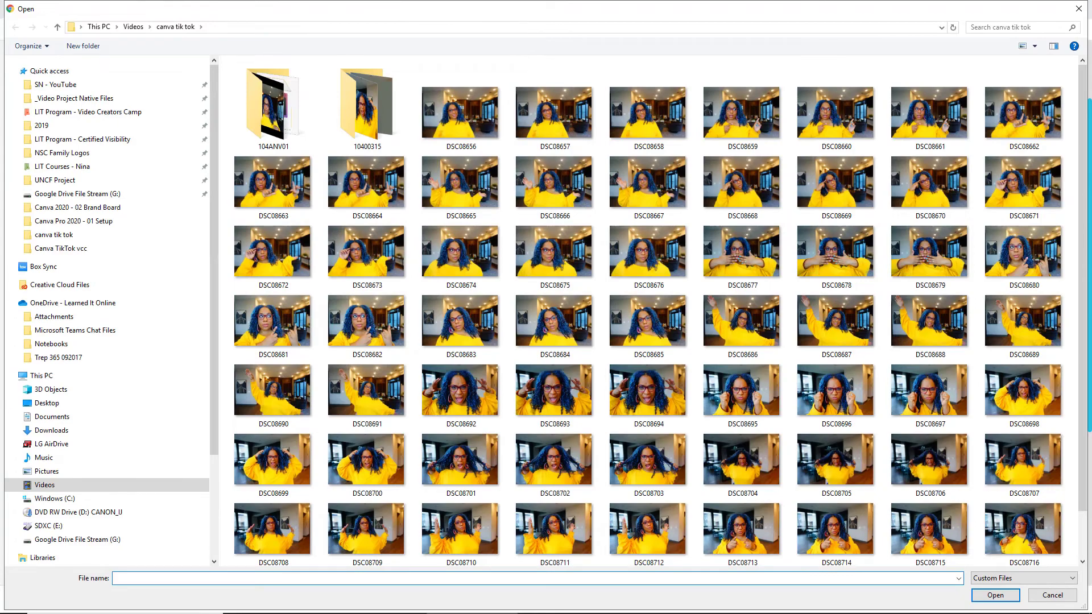
Step: Close the Open dialog without picking a photo
{"action": "key", "text": "Escape"}
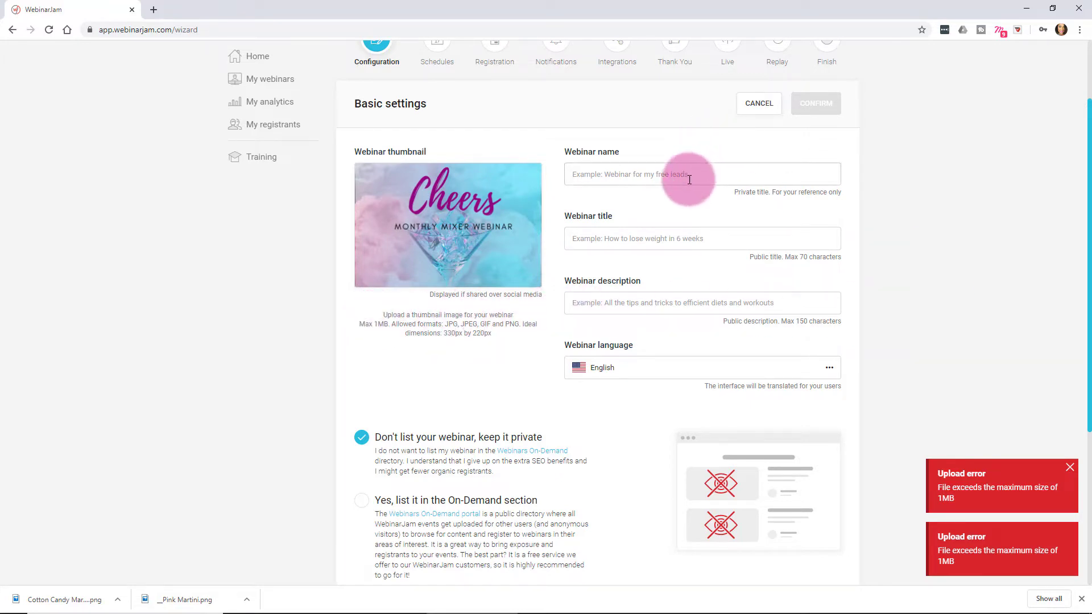
Step: Put 'Cheers - Monthly Mixer Webinar (VIP Members)' into the Webinar title field
{"action": "type", "text": "Cheers - Monthly Mixer Webinar (VIP Membe"}
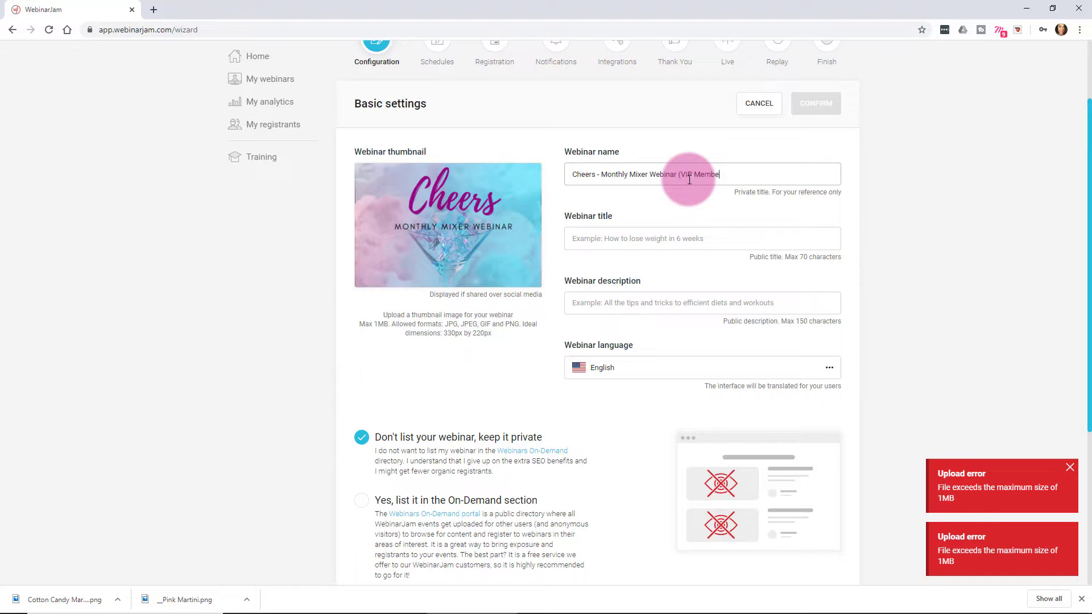
{"action": "type", "text": "rs)"}
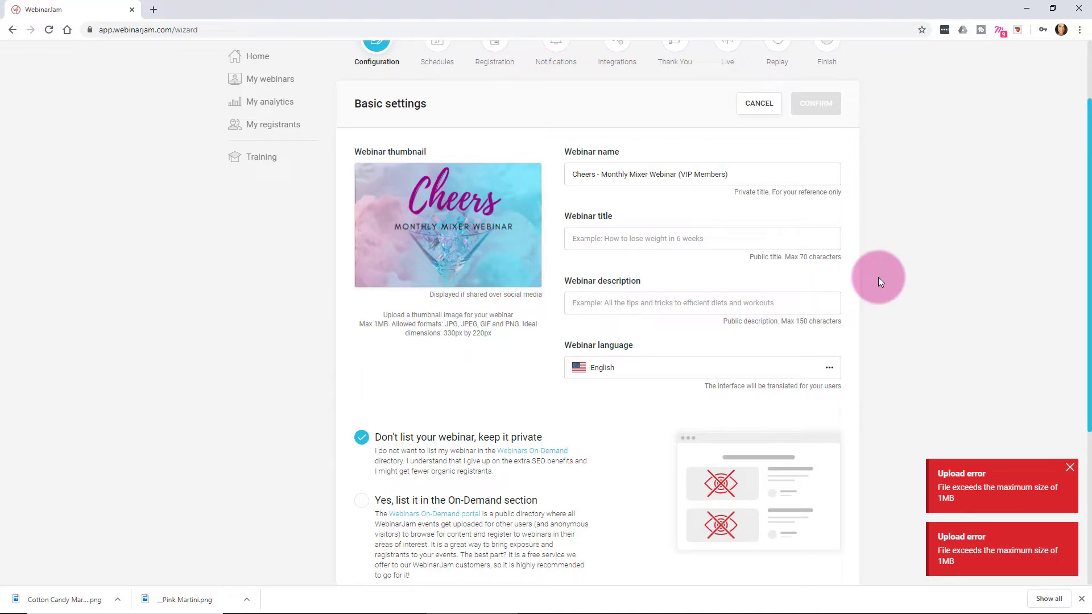
{"action": "left_click", "coordinate": [732, 238]}
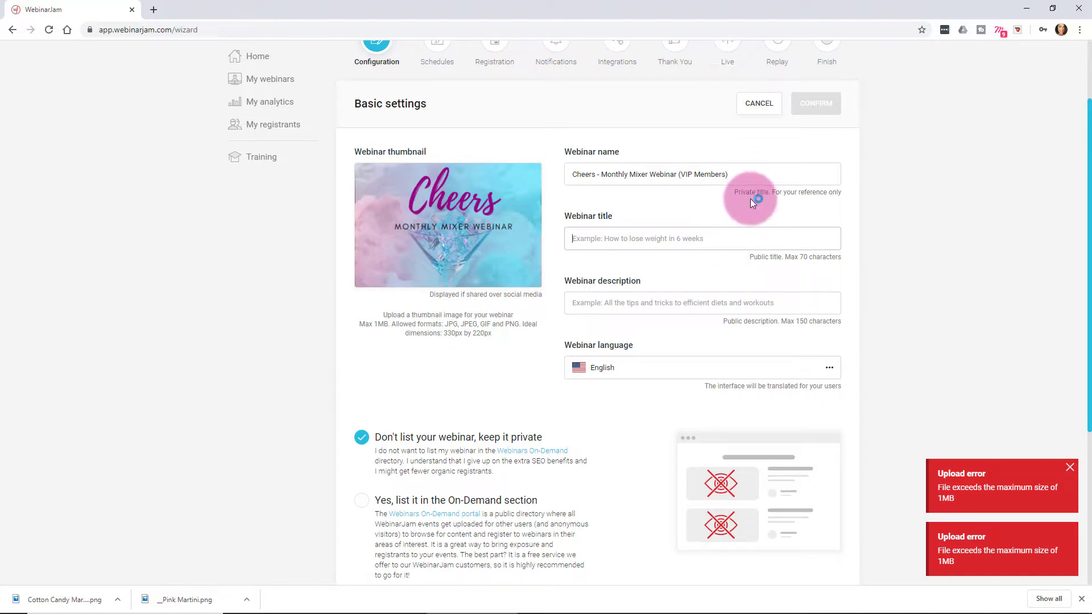
{"action": "left_click_drag", "start_coordinate": [737, 194], "coordinate": [772, 192]}
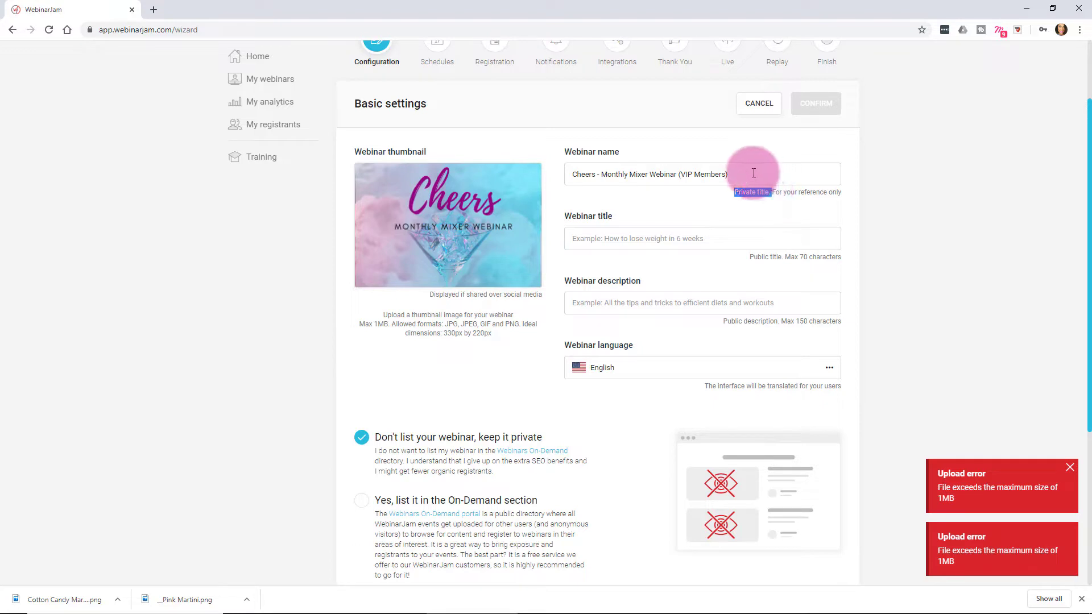
{"action": "left_click_drag", "start_coordinate": [753, 171], "coordinate": [572, 174]}
{"action": "left_click_drag", "start_coordinate": [626, 174], "coordinate": [634, 235]}
{"action": "left_click", "coordinate": [586, 172]}
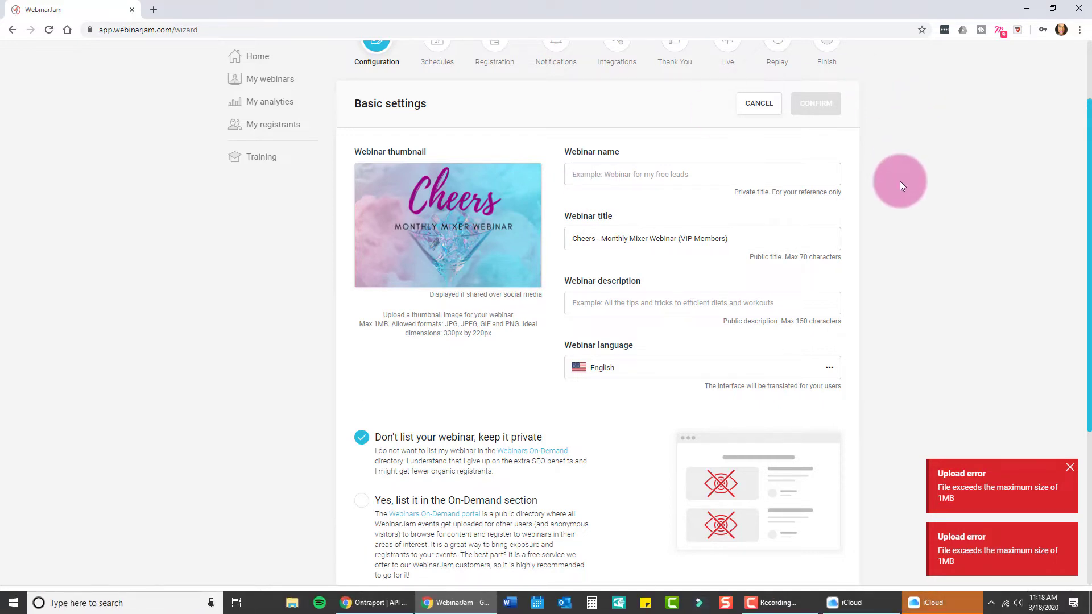
{"action": "key", "text": "F11"}
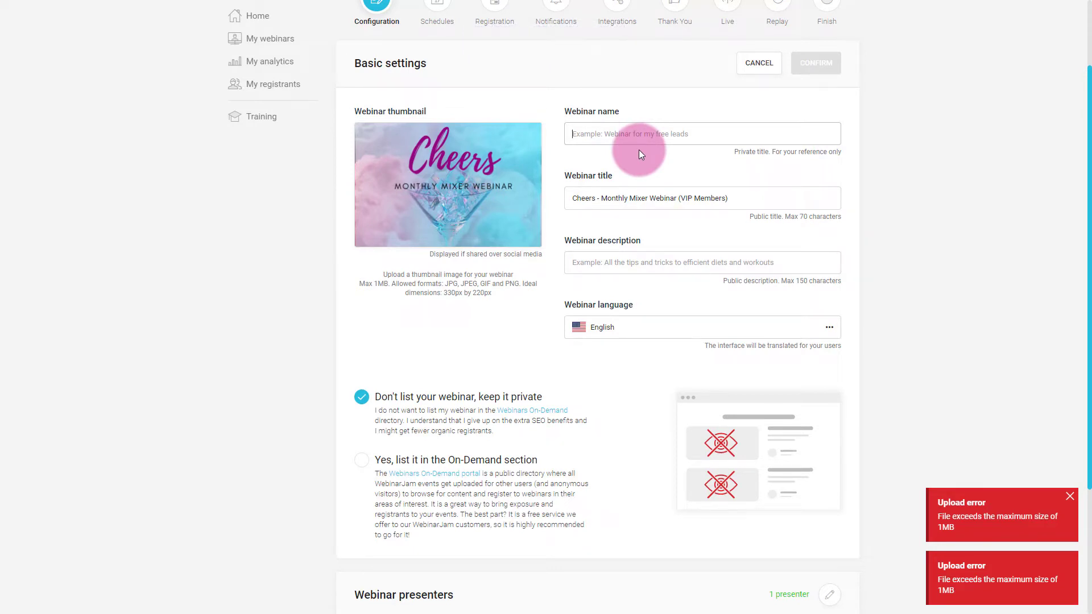
Step: Name the webinar 'VIP Member Webinars - March 2020' and paste in the prepared description
{"action": "type", "text": "Monthly"}
{"action": "key", "text": "BackSpace"}
{"action": "key", "text": "BackSpace"}
{"action": "key", "text": "BackSpace"}
{"action": "key", "text": "BackSpace"}
{"action": "key", "text": "BackSpace"}
{"action": "key", "text": "BackSpace"}
{"action": "key", "text": "BackSpace"}
{"action": "key", "text": "BackSpace"}
{"action": "type", "text": "VIP Member Webinars - March 2020"}
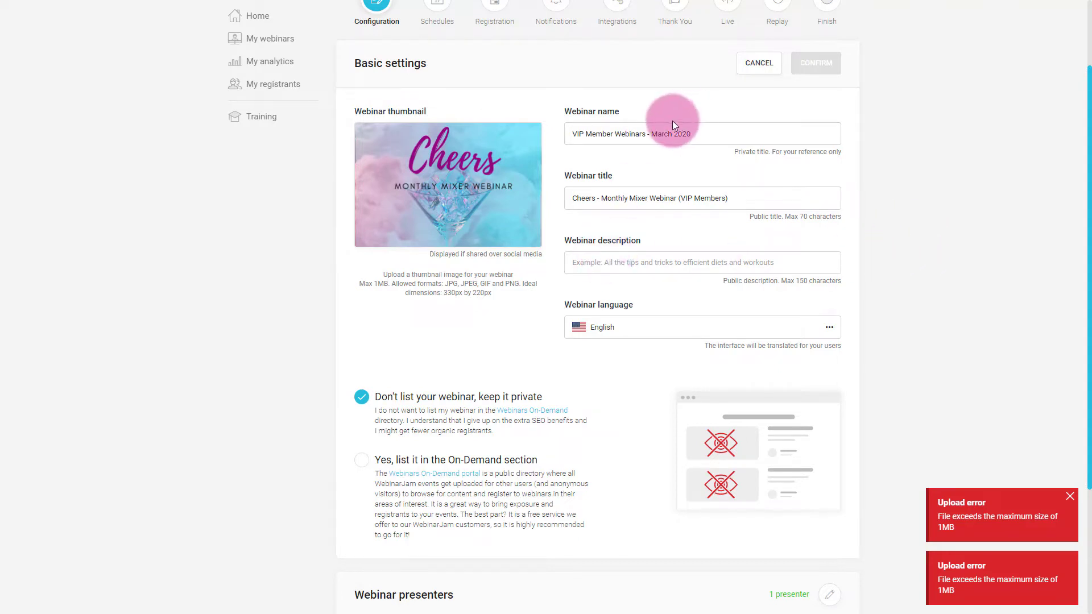
{"action": "left_click_drag", "start_coordinate": [647, 135], "coordinate": [698, 137]}
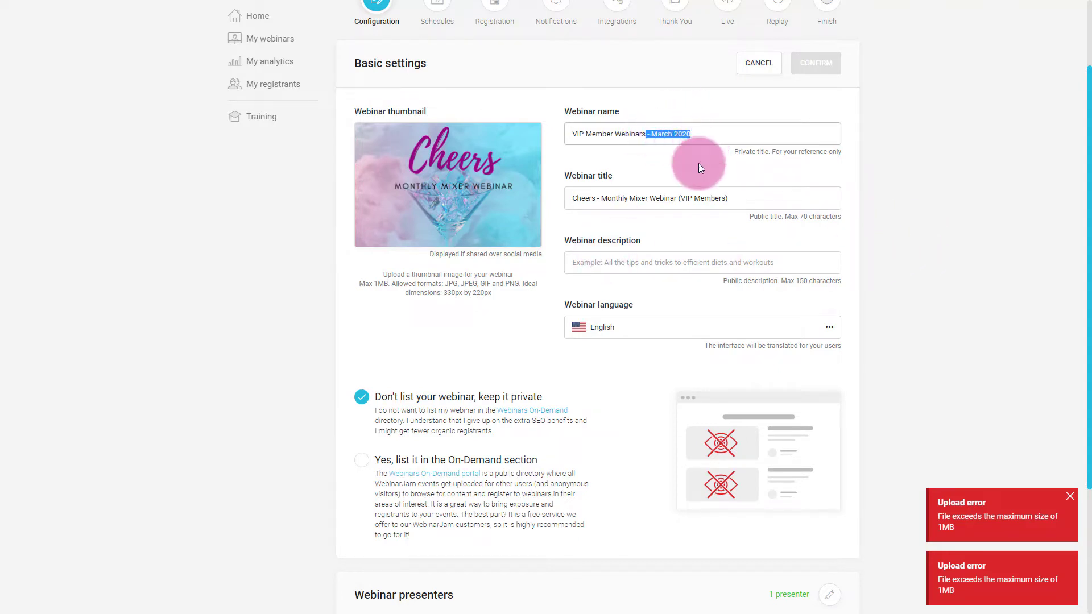
{"action": "left_click", "coordinate": [683, 262]}
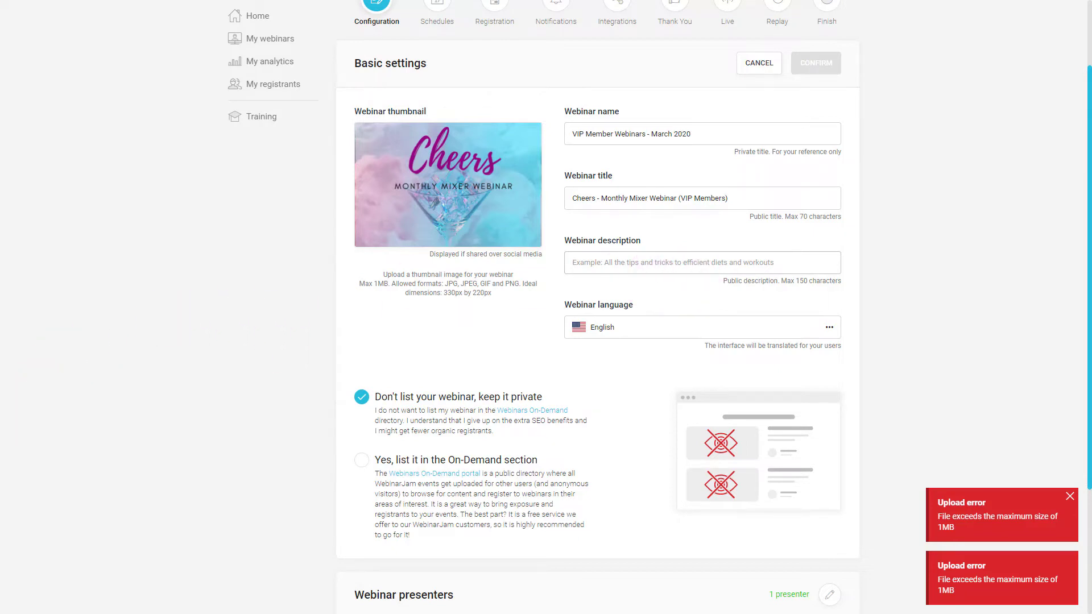
{"action": "key", "text": "ctrl+v"}
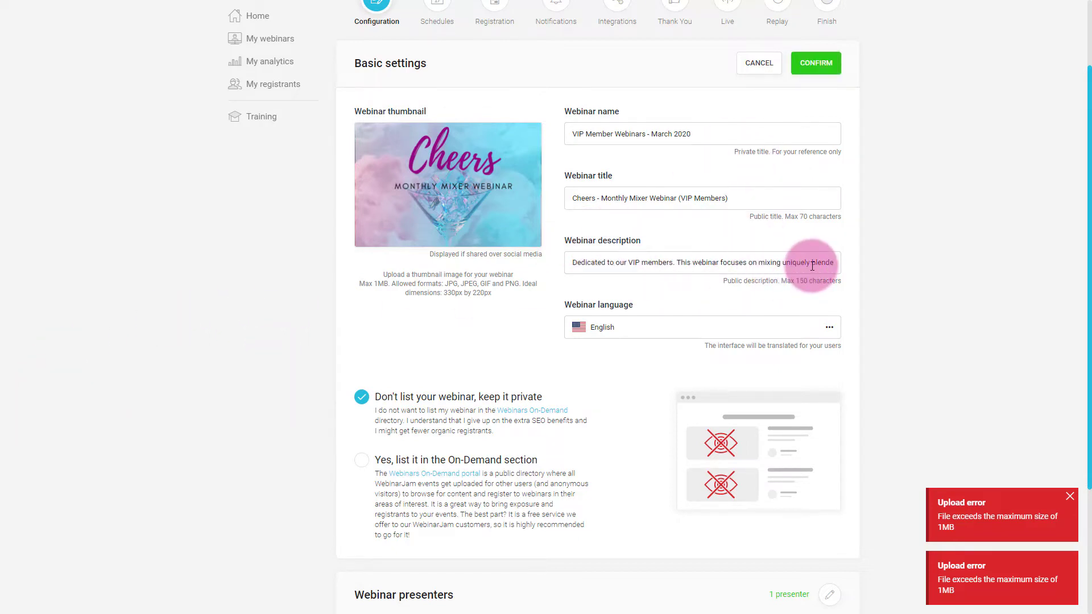
{"action": "scroll", "coordinate": [812, 266], "scroll_direction": "down", "scroll_amount": 3}
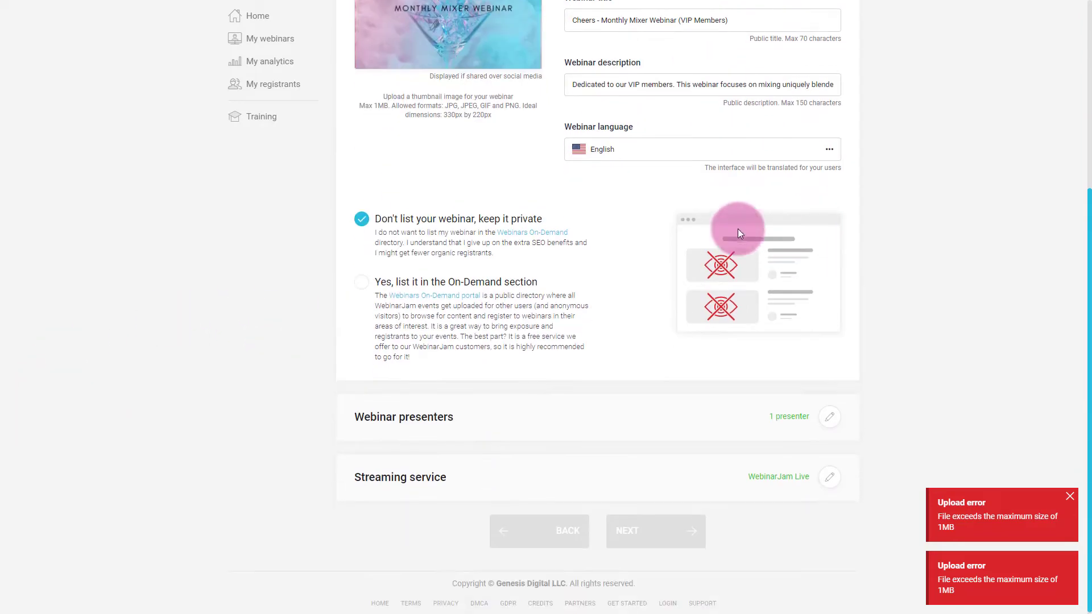
Step: List the webinar in the On-Demand directory under the Cooking and food category
{"action": "left_click", "coordinate": [362, 284]}
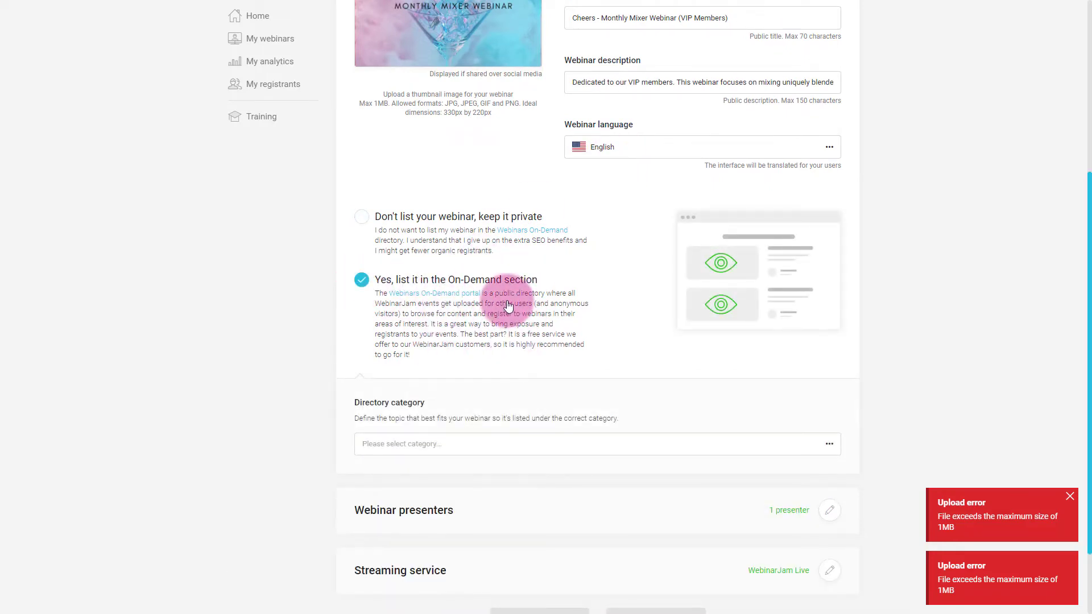
{"action": "scroll", "coordinate": [484, 327], "scroll_direction": "up", "scroll_amount": 5}
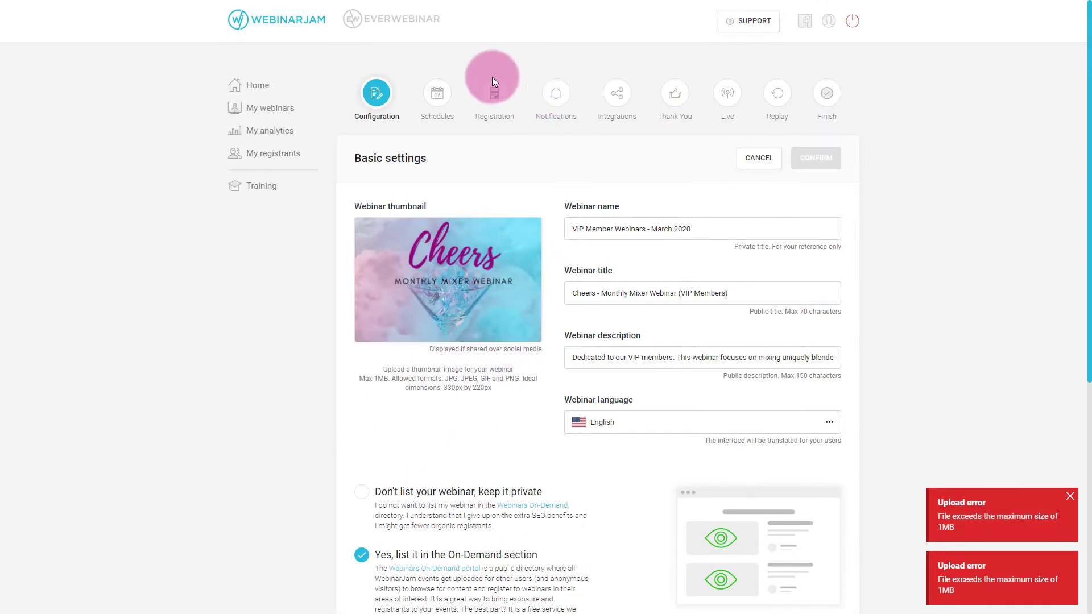
{"action": "mouse_move", "coordinate": [535, 4]}
{"action": "scroll", "coordinate": [606, 392], "scroll_direction": "down", "scroll_amount": 4}
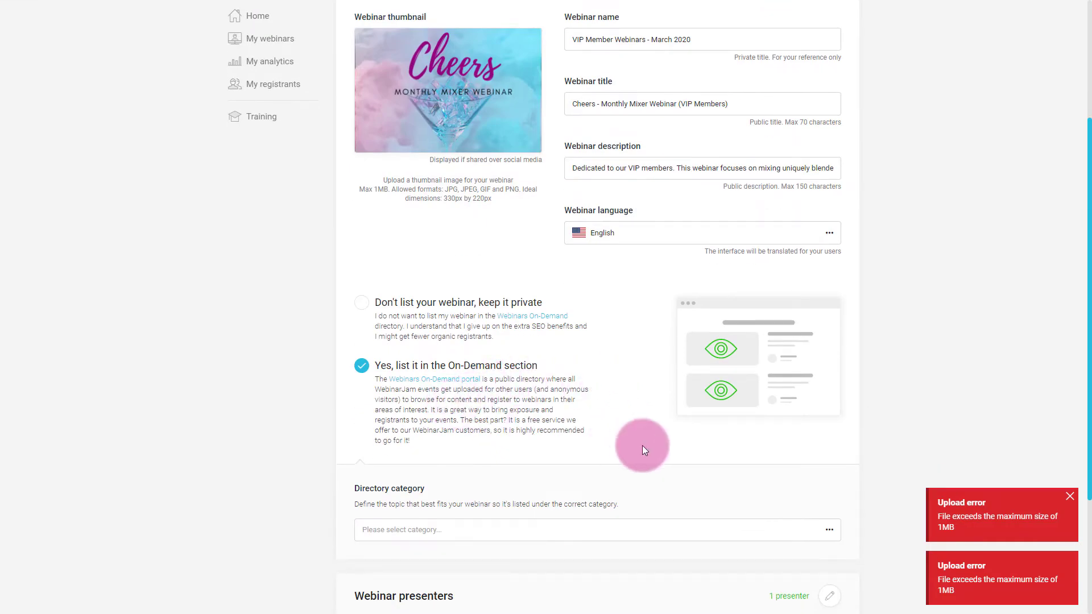
{"action": "scroll", "coordinate": [645, 431], "scroll_direction": "down", "scroll_amount": 4}
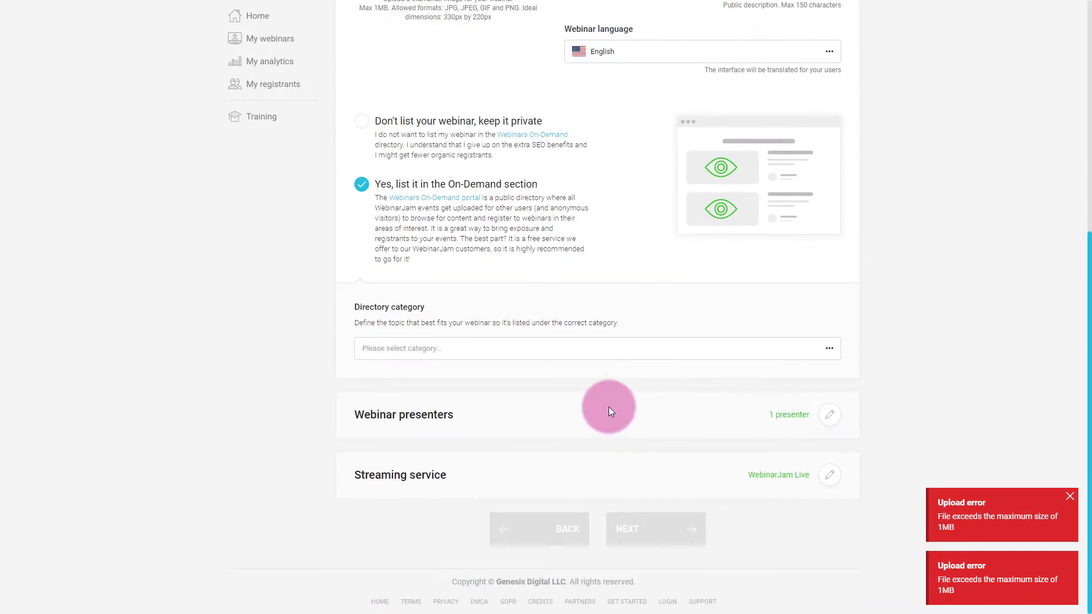
{"action": "left_click", "coordinate": [514, 346]}
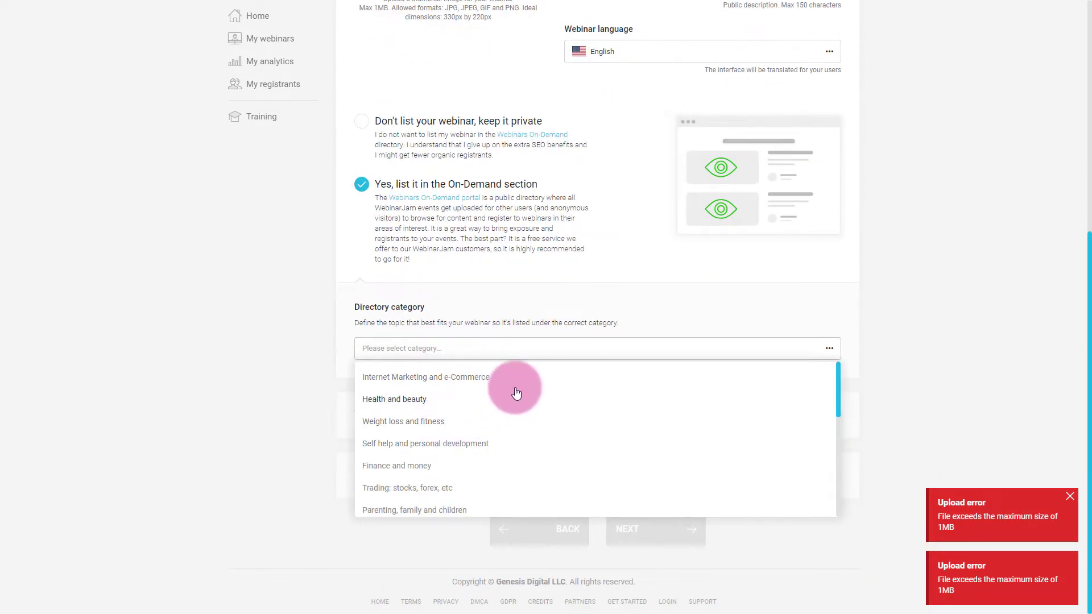
{"action": "scroll", "coordinate": [525, 436], "scroll_direction": "down", "scroll_amount": 2}
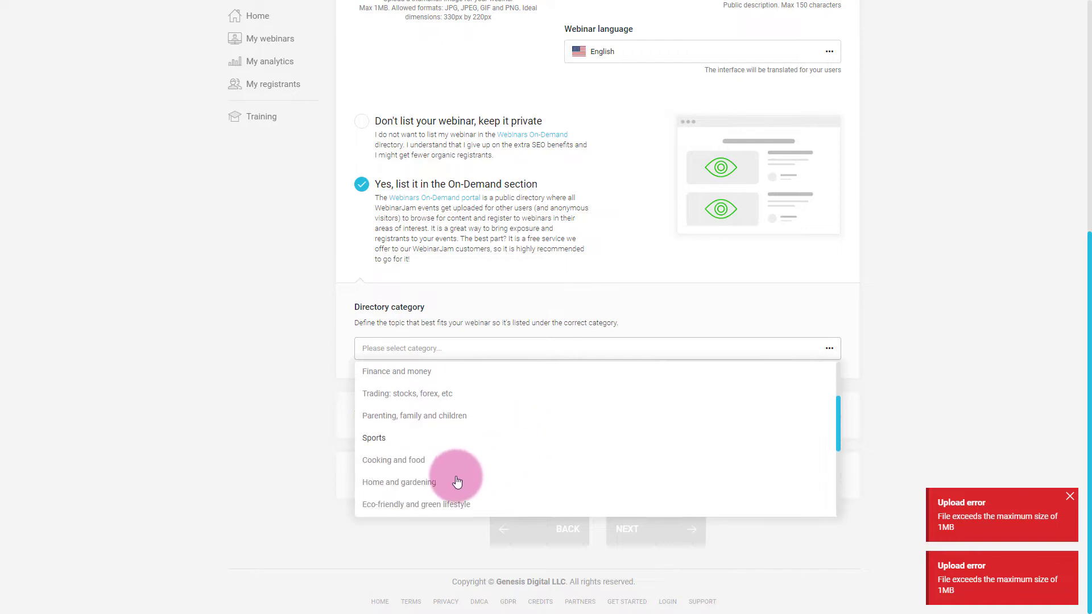
{"action": "left_click", "coordinate": [444, 464]}
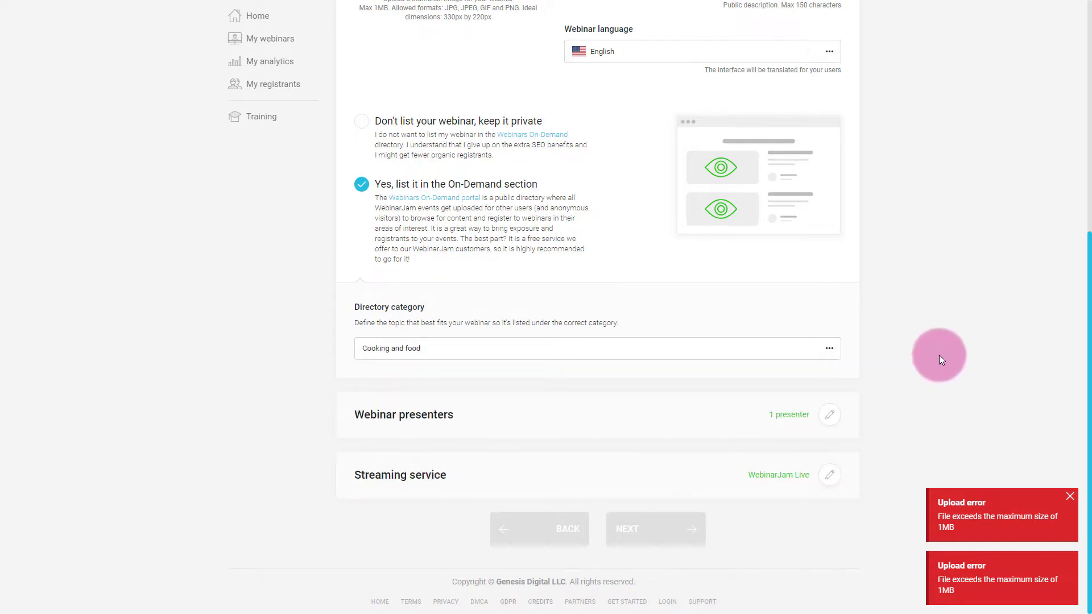
Step: Replace the host presenter's full name with a new display name and save it
{"action": "left_click", "coordinate": [830, 418]}
{"action": "scroll", "coordinate": [818, 384], "scroll_direction": "down", "scroll_amount": 3}
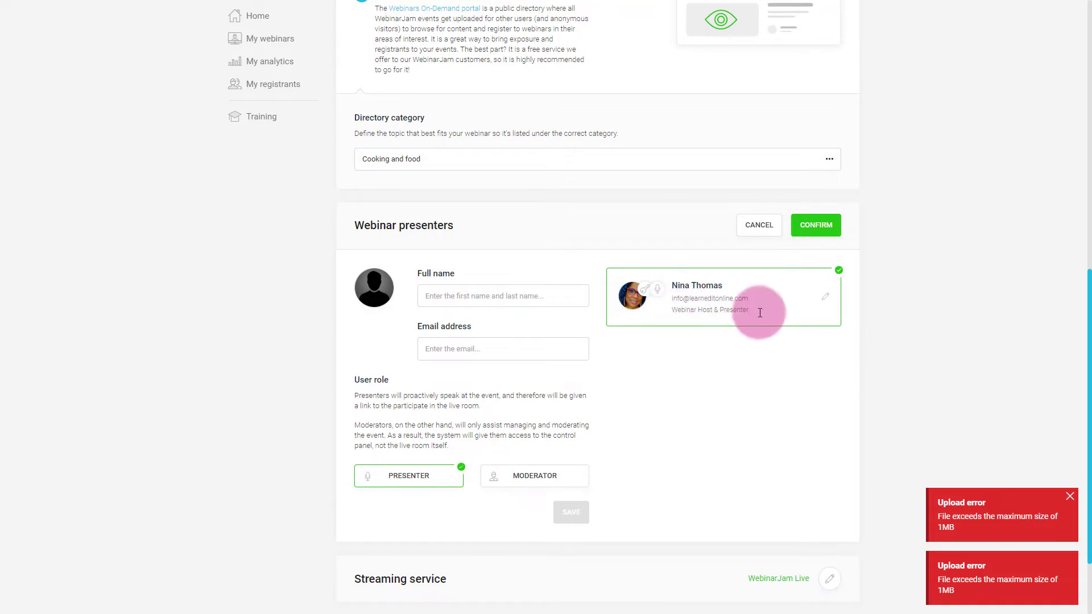
{"action": "left_click", "coordinate": [825, 296]}
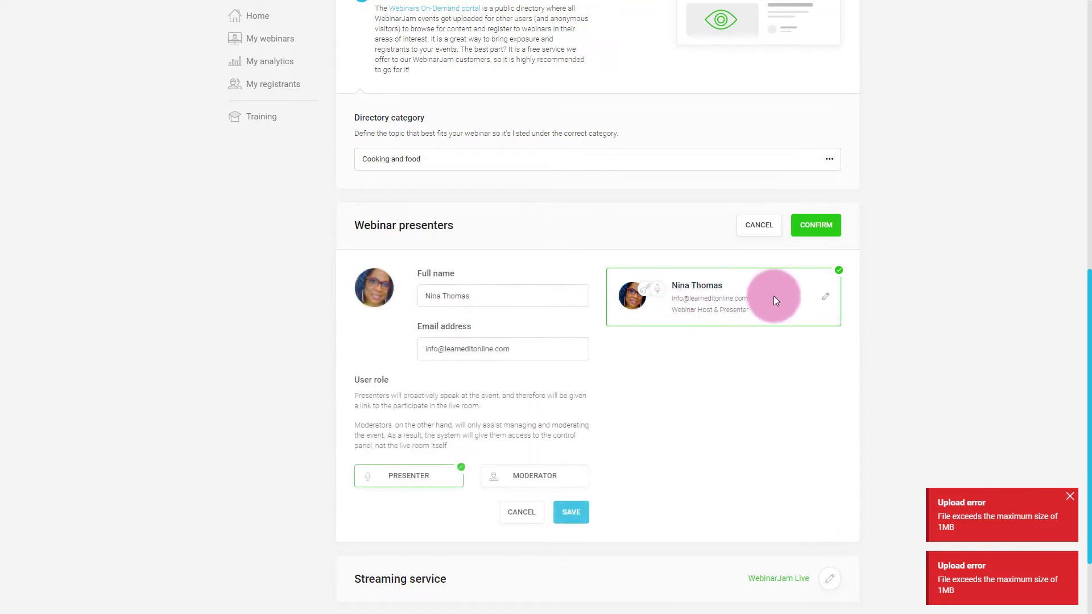
{"action": "left_click", "coordinate": [429, 298]}
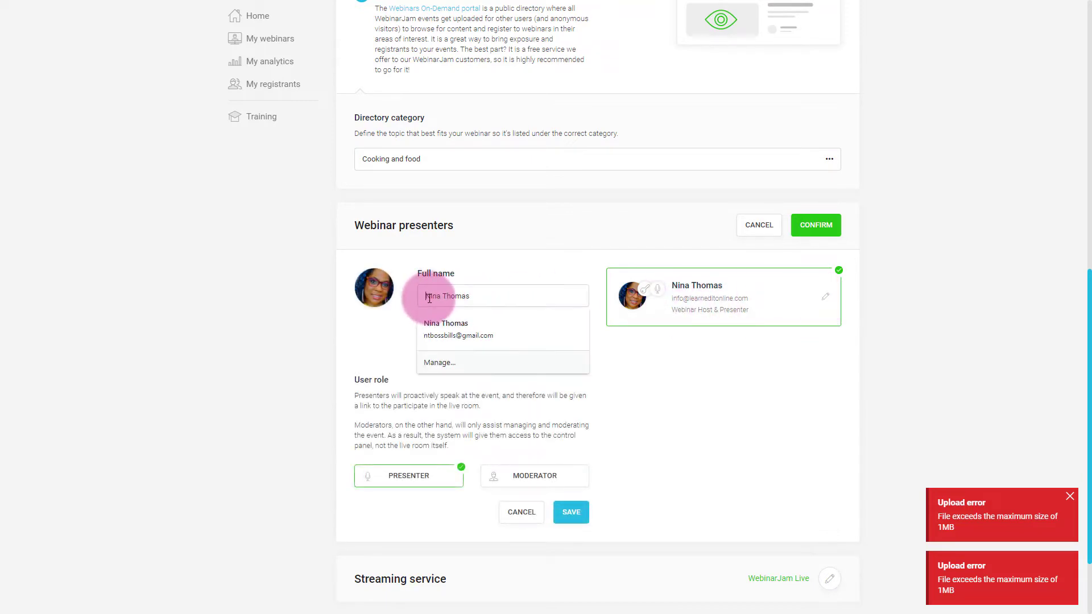
{"action": "left_click_drag", "start_coordinate": [429, 298], "coordinate": [526, 292]}
{"action": "type", "text": "Soci"}
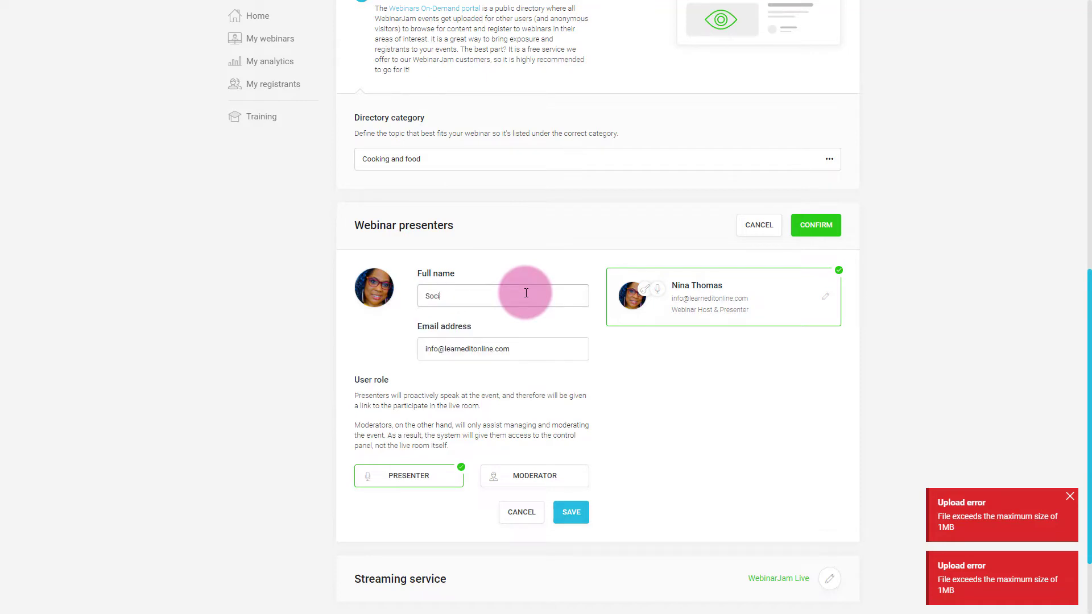
{"action": "type", "text": "ally Nina"}
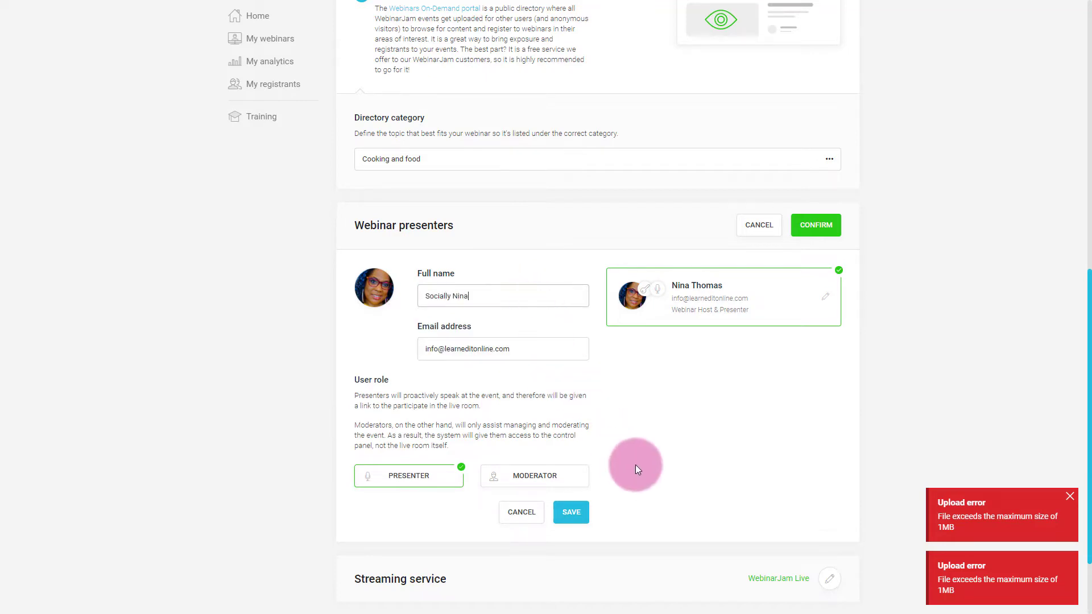
{"action": "left_click", "coordinate": [573, 510]}
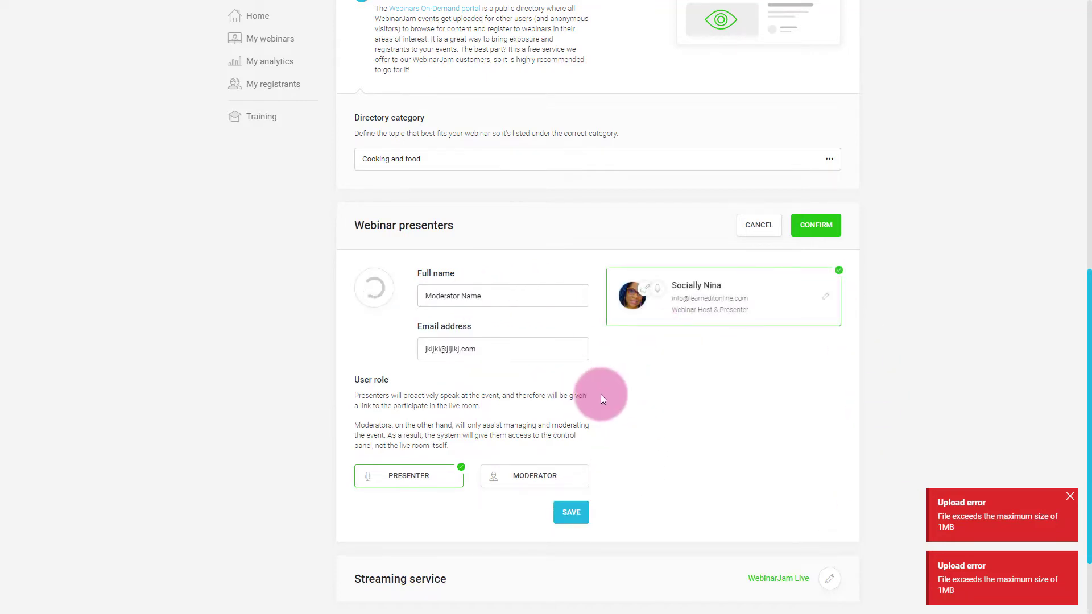
Step: Dismiss both upload error alerts and confirm the one-presenter setup
{"action": "left_click", "coordinate": [513, 474]}
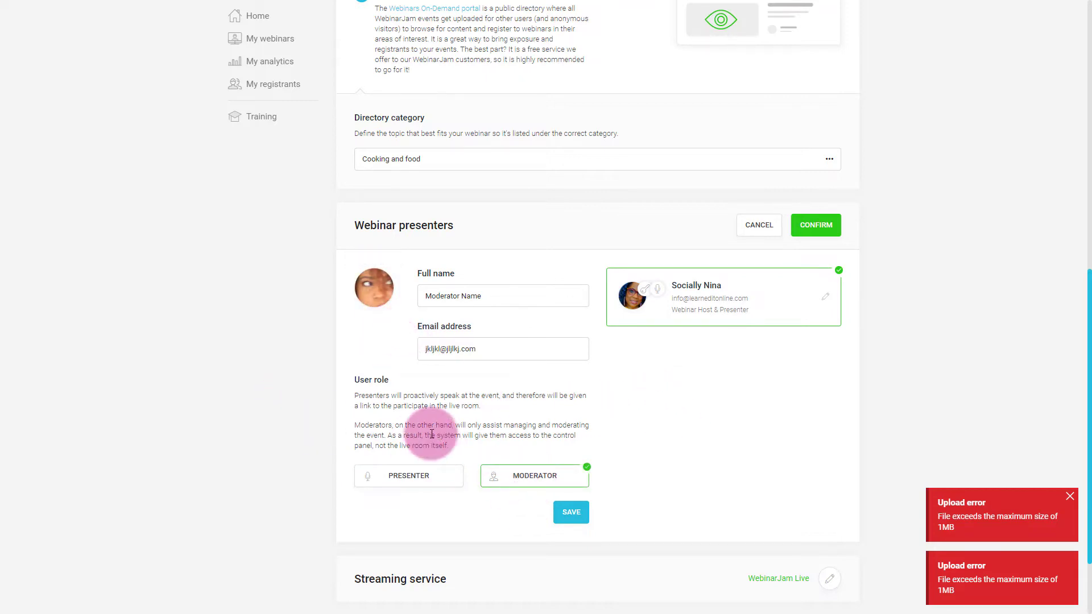
{"action": "key", "text": "ctrl+plus"}
{"action": "key", "text": "ctrl+plus"}
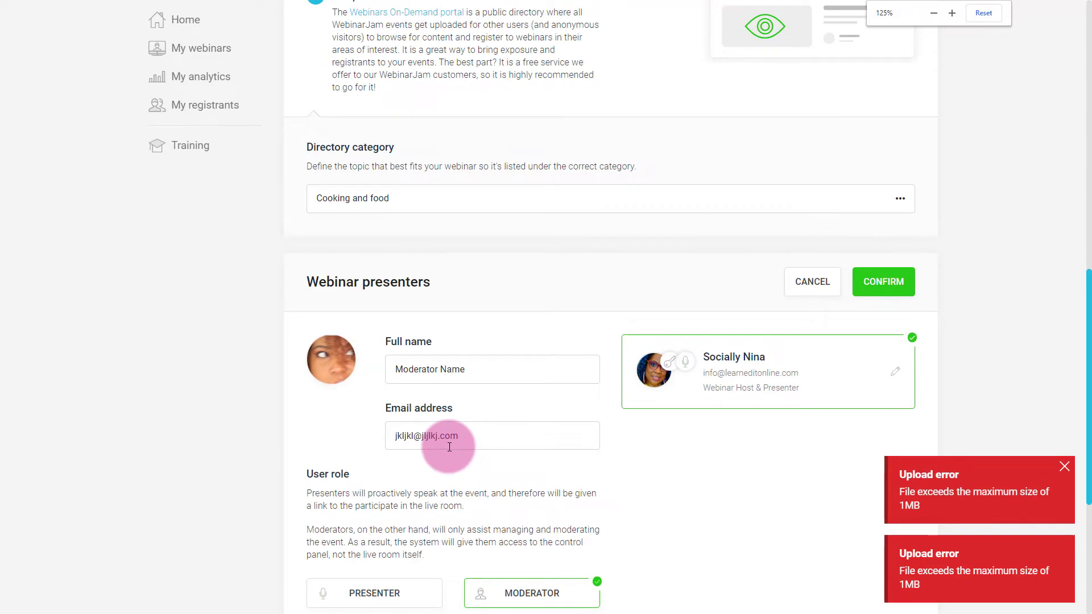
{"action": "scroll", "coordinate": [448, 446], "scroll_direction": "down", "scroll_amount": 2}
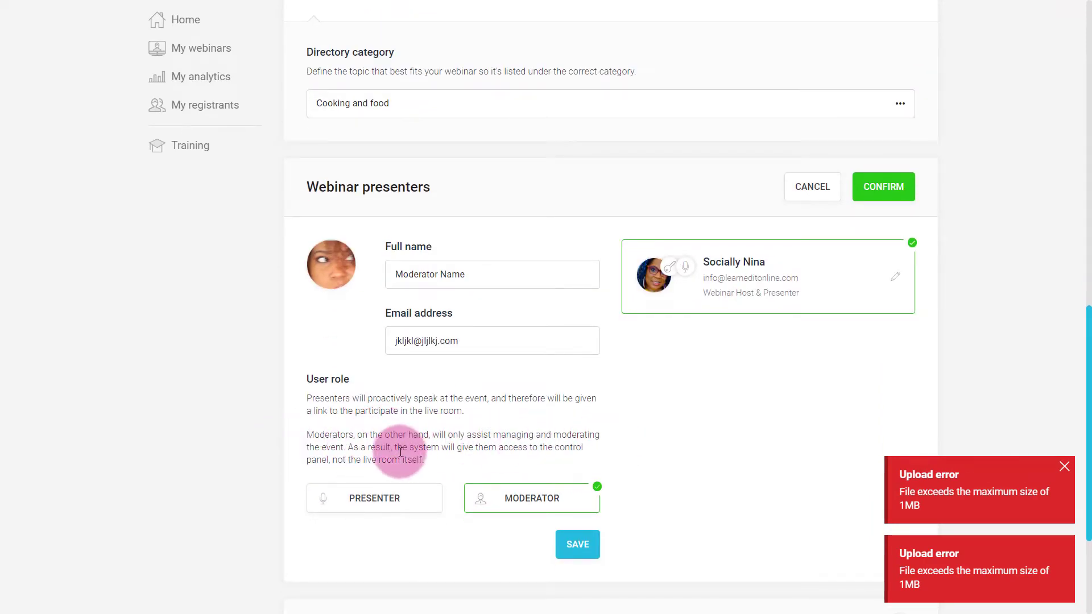
{"action": "key", "text": "ctrl+minus"}
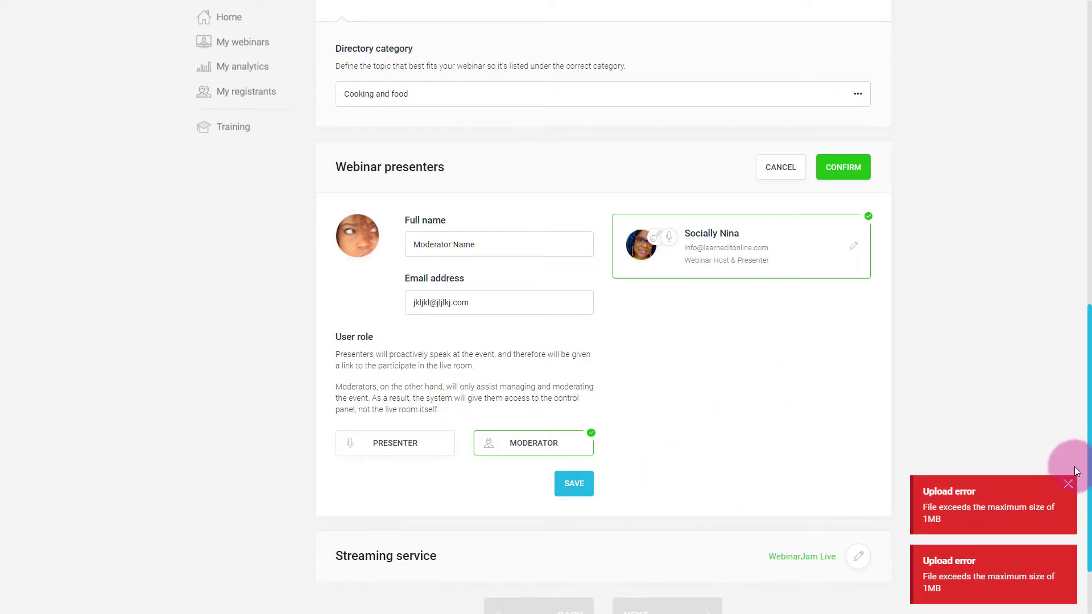
{"action": "left_click", "coordinate": [1068, 484]}
{"action": "left_click", "coordinate": [1067, 554]}
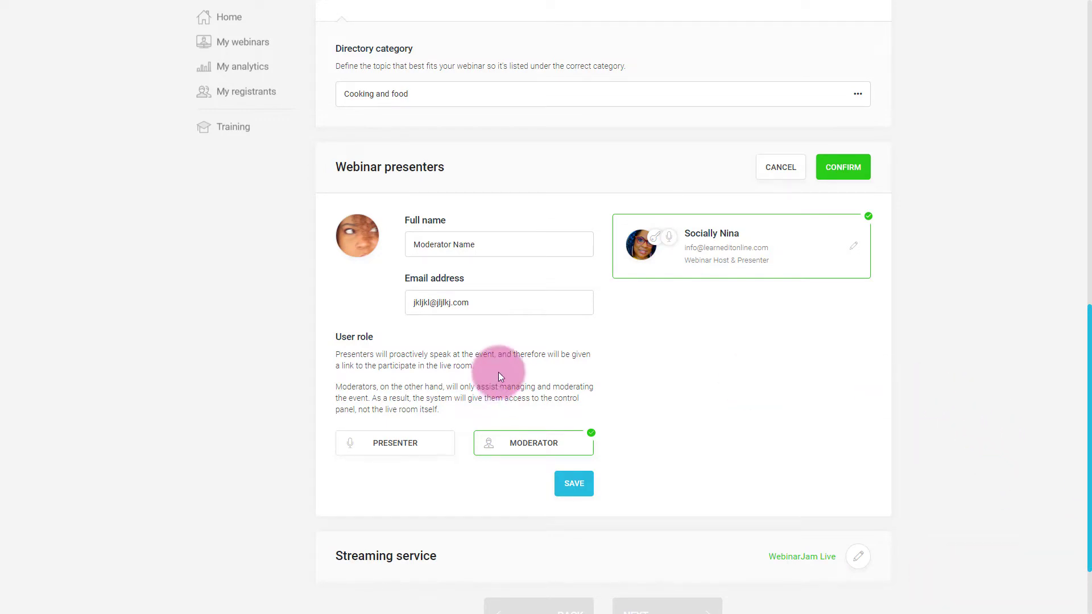
{"action": "left_click", "coordinate": [844, 166]}
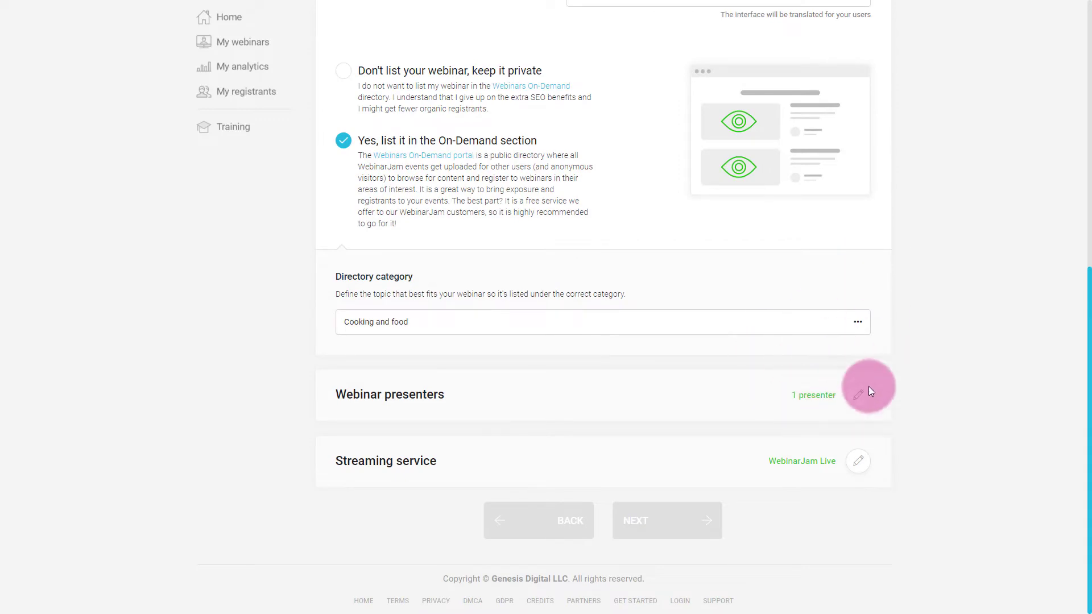
Step: Confirm WebinarJam Live as the streaming service, then confirm the Basic settings
{"action": "left_click", "coordinate": [858, 464]}
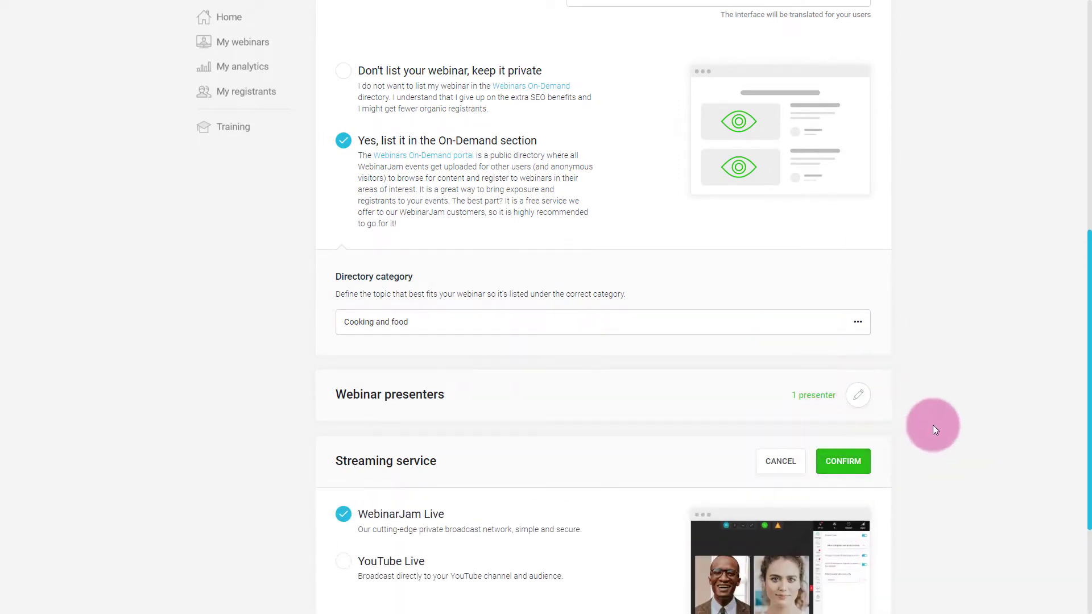
{"action": "scroll", "coordinate": [933, 425], "scroll_direction": "down", "scroll_amount": 3}
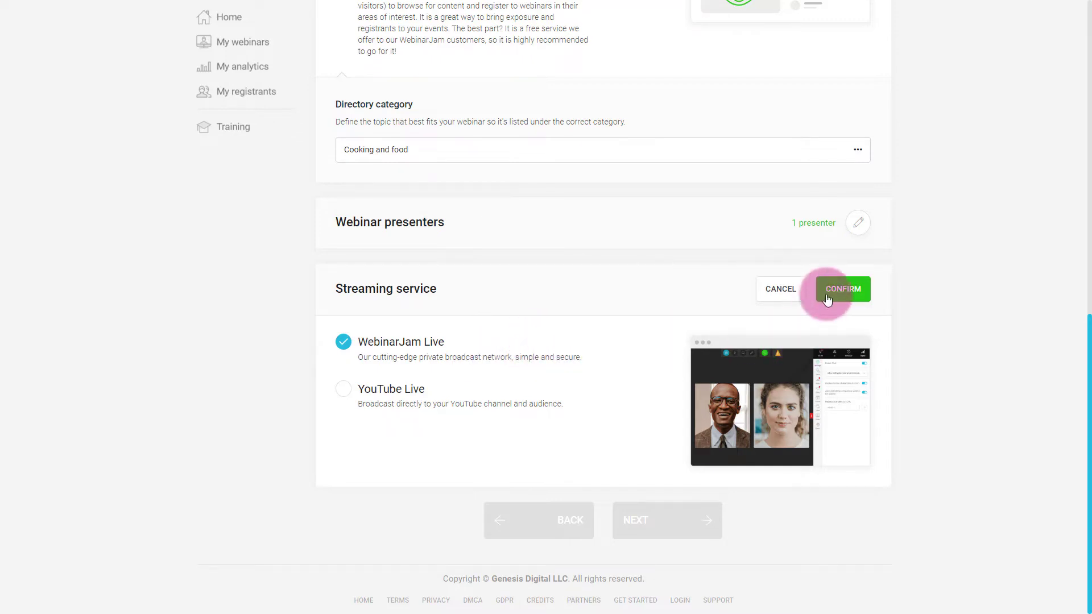
{"action": "left_click", "coordinate": [847, 289]}
{"action": "scroll", "coordinate": [862, 336], "scroll_direction": "up", "scroll_amount": 8}
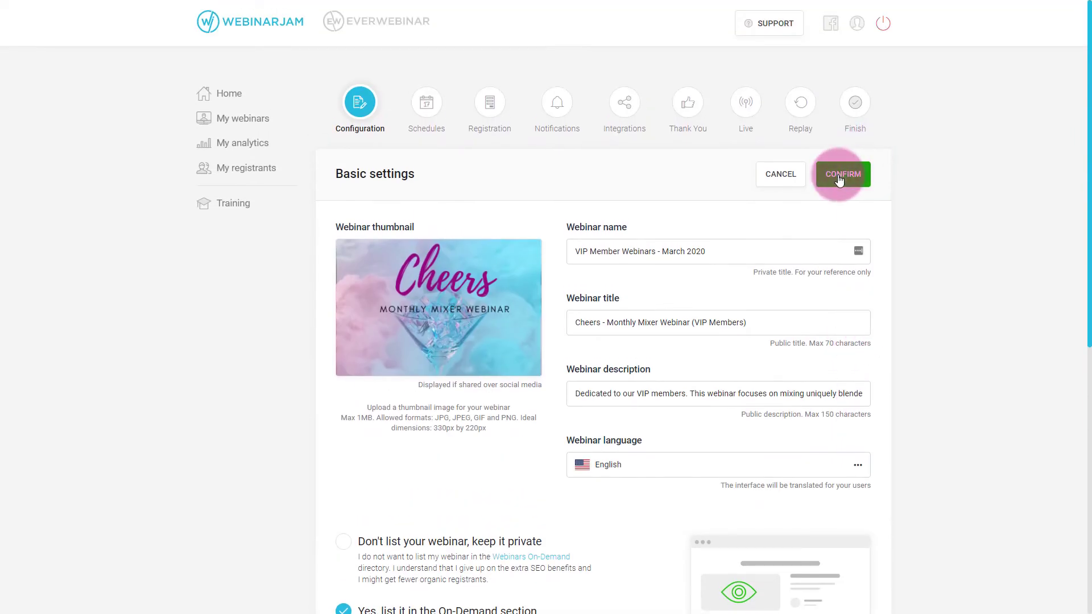
{"action": "left_click", "coordinate": [841, 175]}
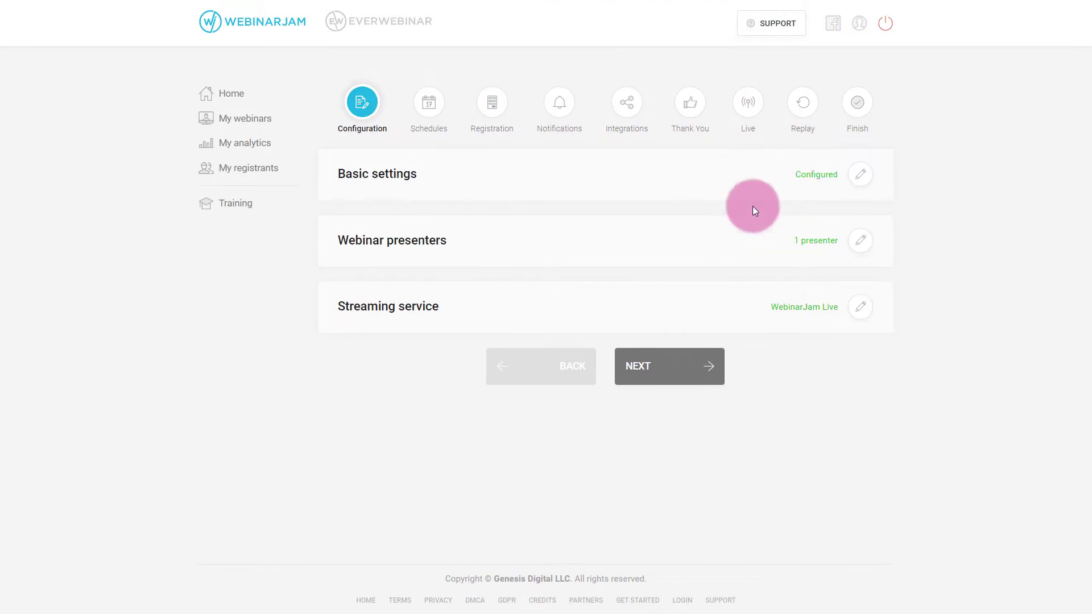
Step: Set up a recurring series repeating every Monday at 12:00 PM
{"action": "left_click", "coordinate": [665, 380]}
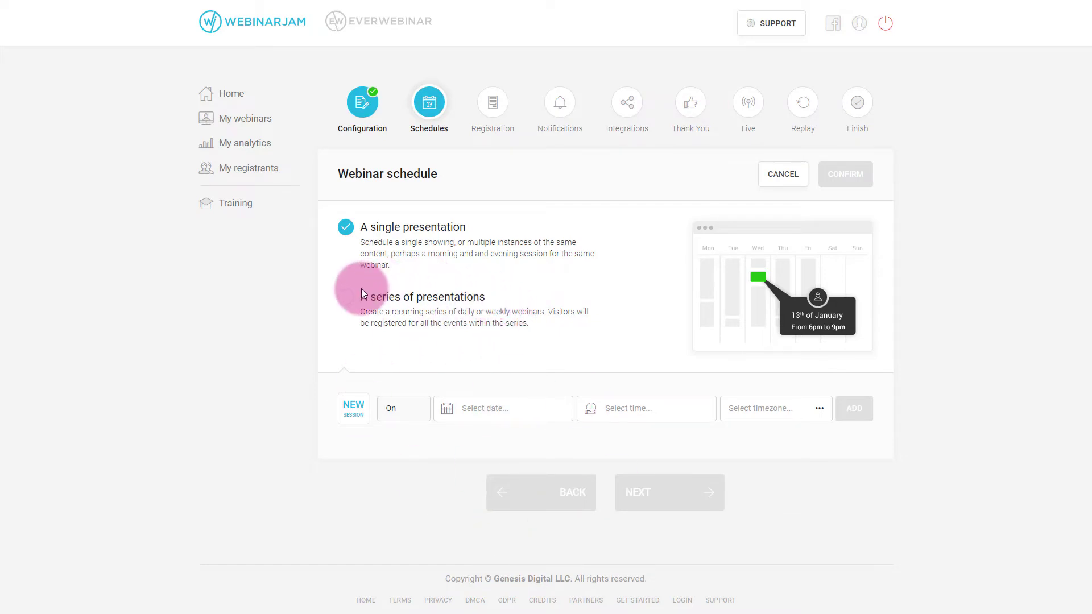
{"action": "left_click", "coordinate": [344, 305]}
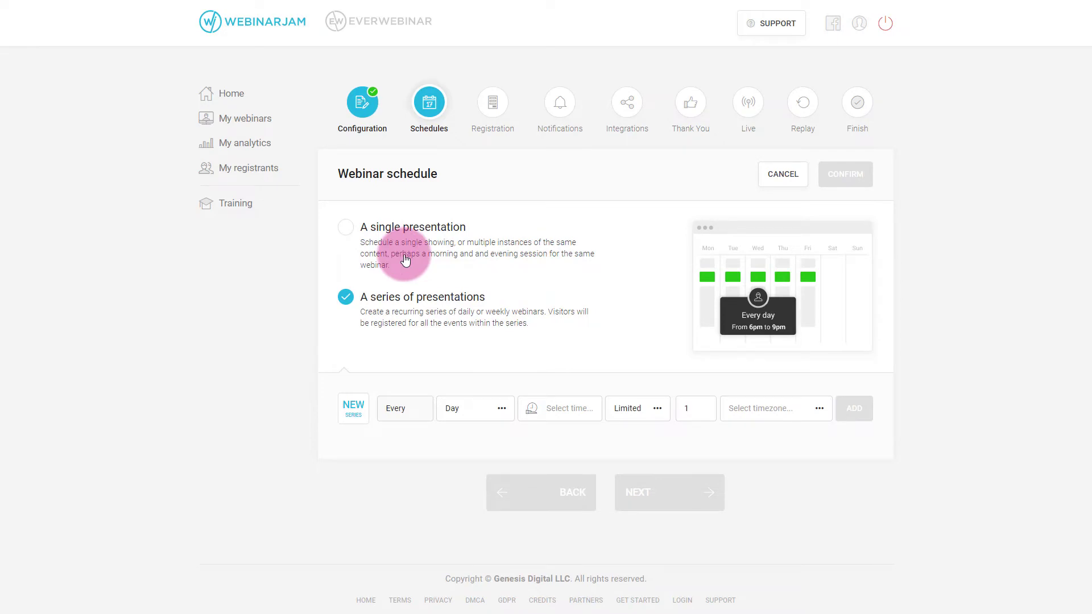
{"action": "left_click", "coordinate": [447, 424]}
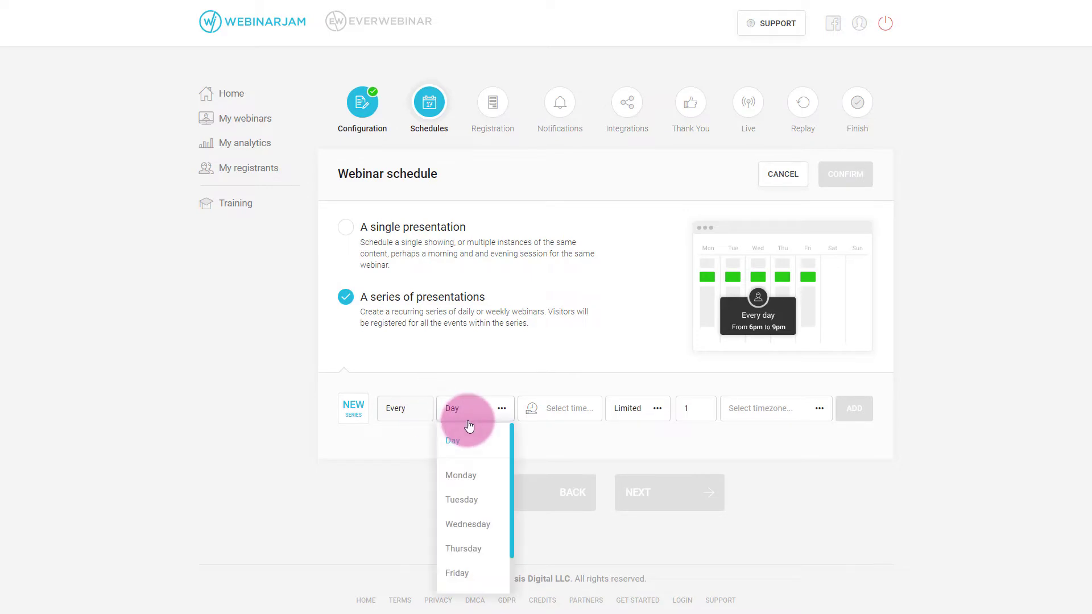
{"action": "left_click", "coordinate": [465, 483]}
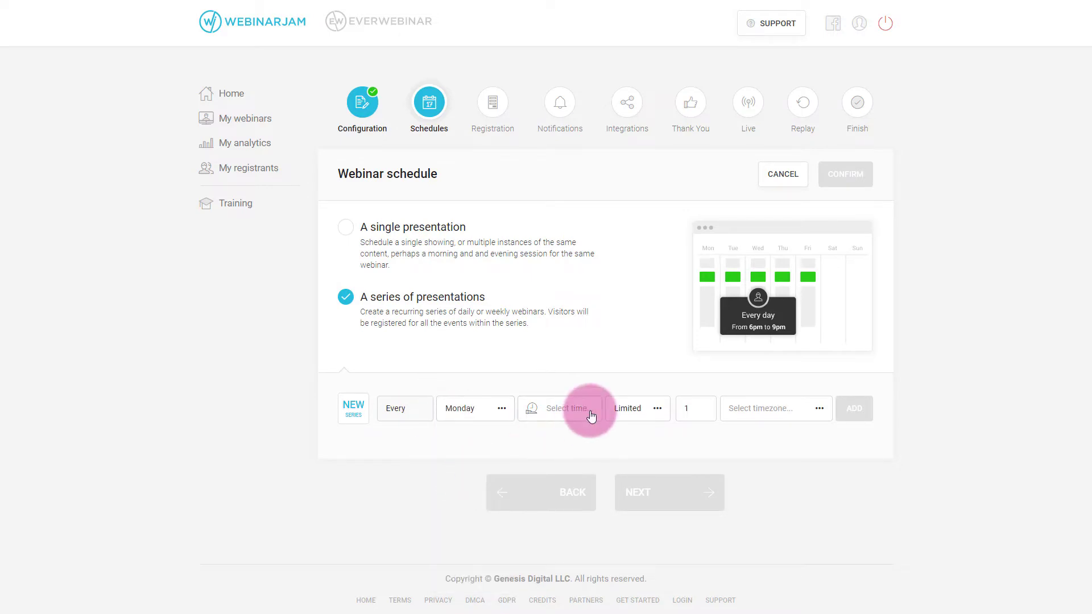
{"action": "left_click", "coordinate": [591, 415]}
{"action": "left_click", "coordinate": [477, 413]}
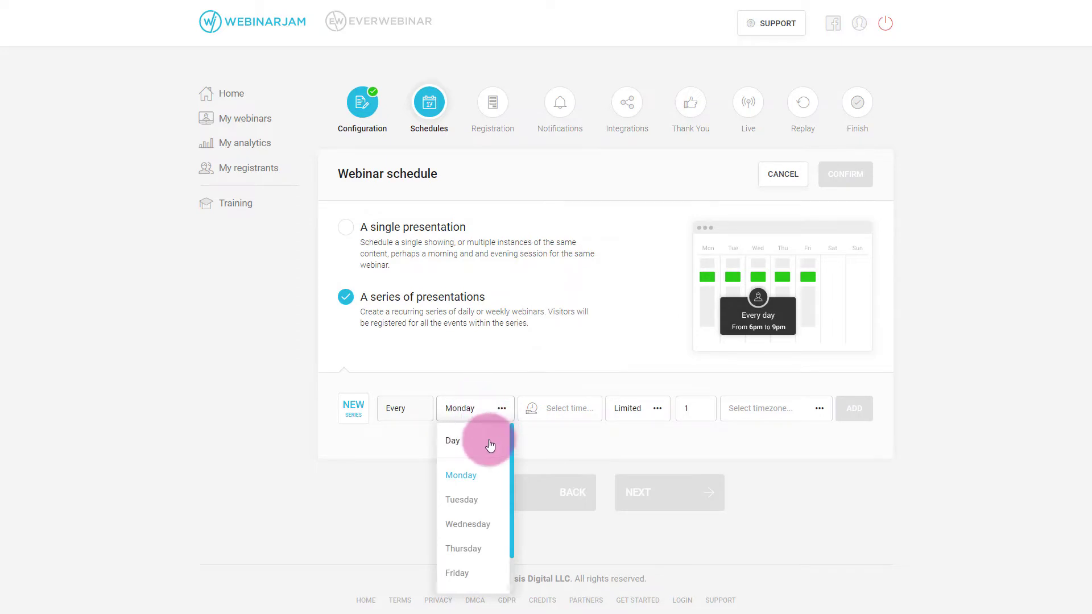
{"action": "left_click", "coordinate": [459, 476]}
{"action": "left_click", "coordinate": [570, 419]}
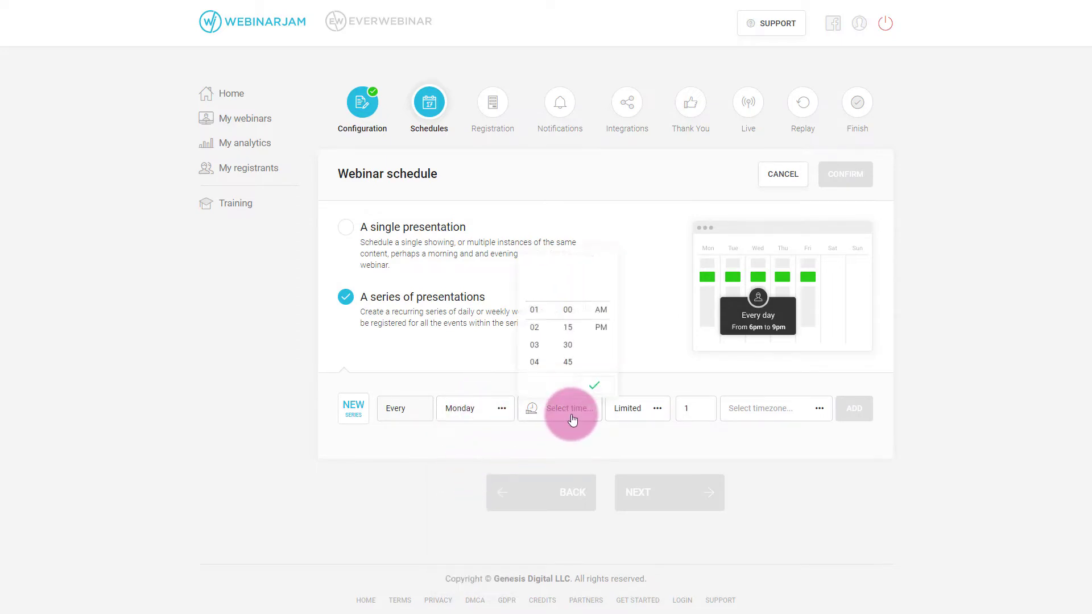
{"action": "left_click", "coordinate": [534, 328]}
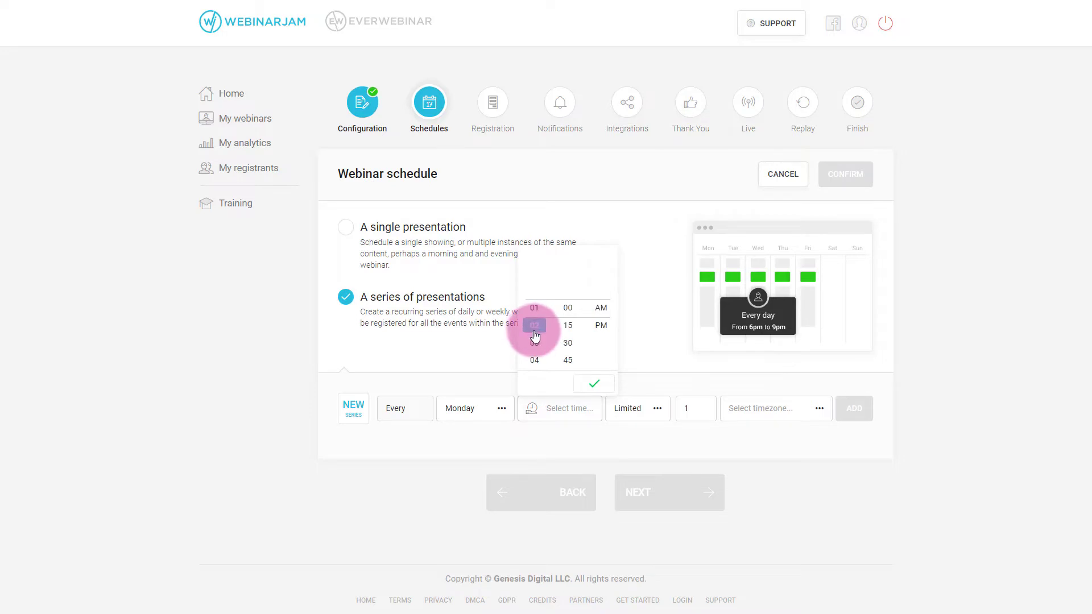
{"action": "scroll", "coordinate": [535, 336], "scroll_direction": "down", "scroll_amount": 5}
{"action": "left_click", "coordinate": [540, 315]}
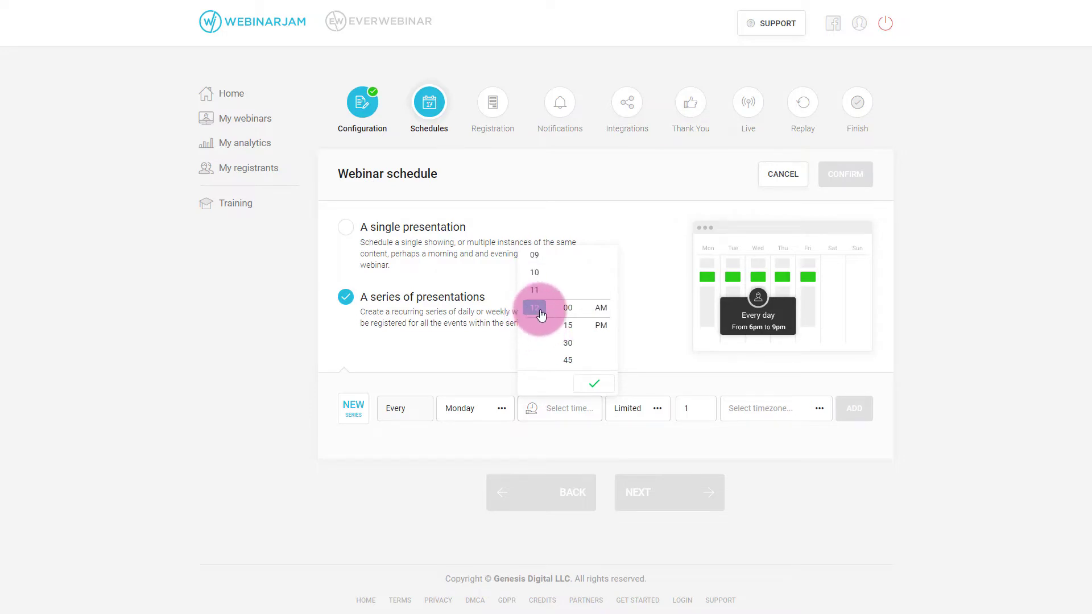
{"action": "left_click", "coordinate": [602, 325]}
Step: Limit the series to 12 sessions in Eastern Time, add it, and confirm the schedule
{"action": "left_click", "coordinate": [652, 409]}
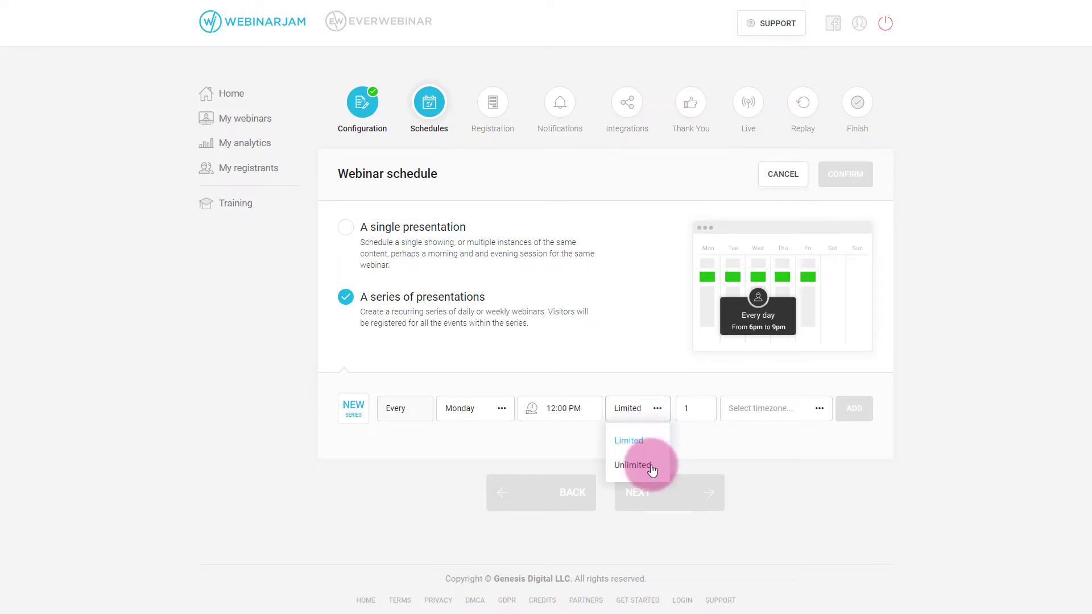
{"action": "left_click", "coordinate": [689, 411]}
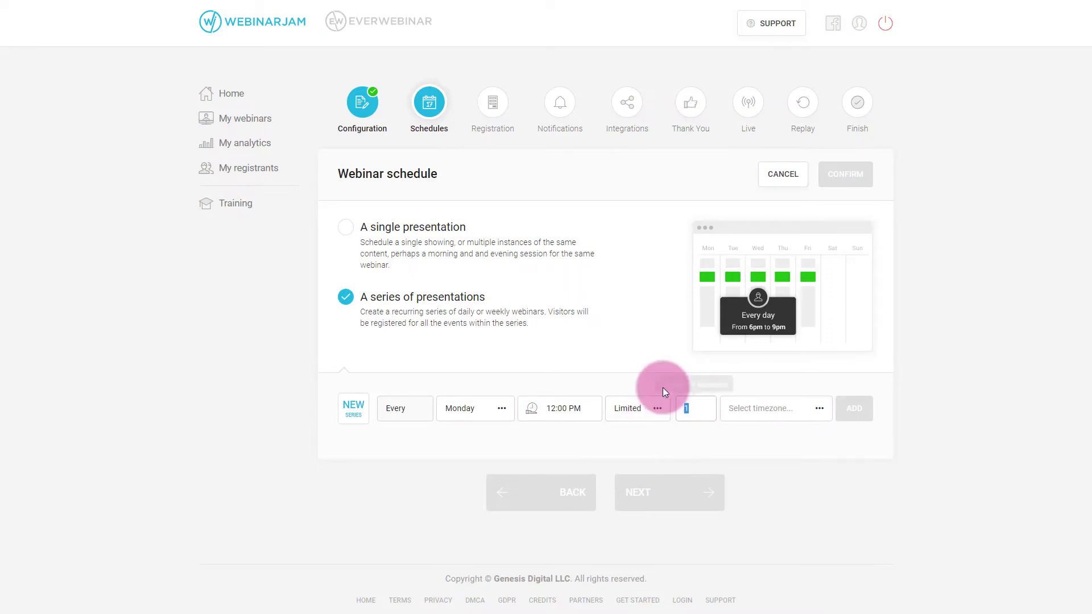
{"action": "type", "text": "2"}
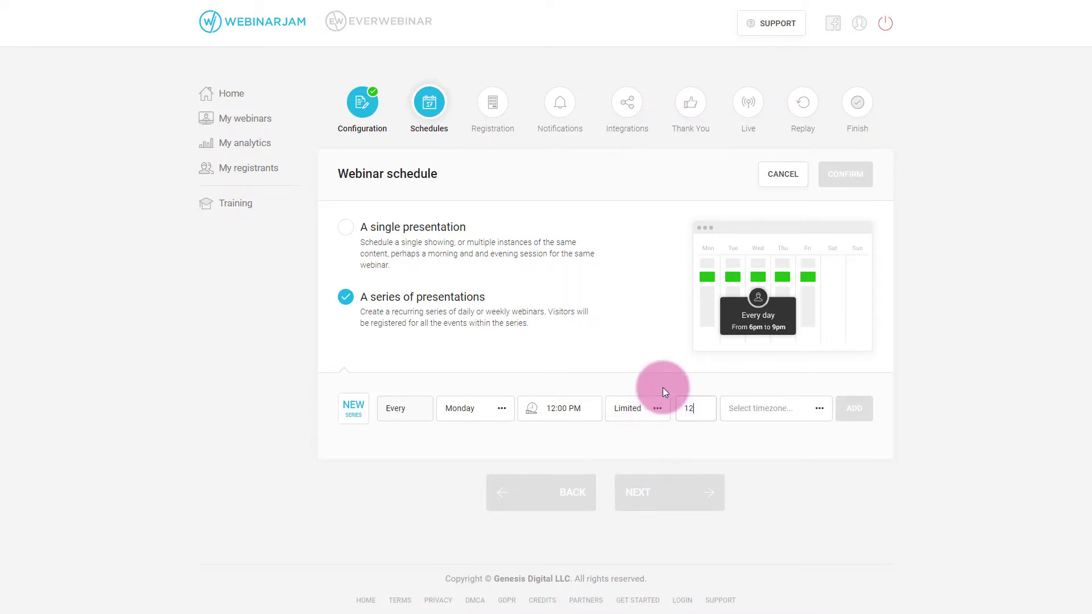
{"action": "left_click", "coordinate": [799, 418]}
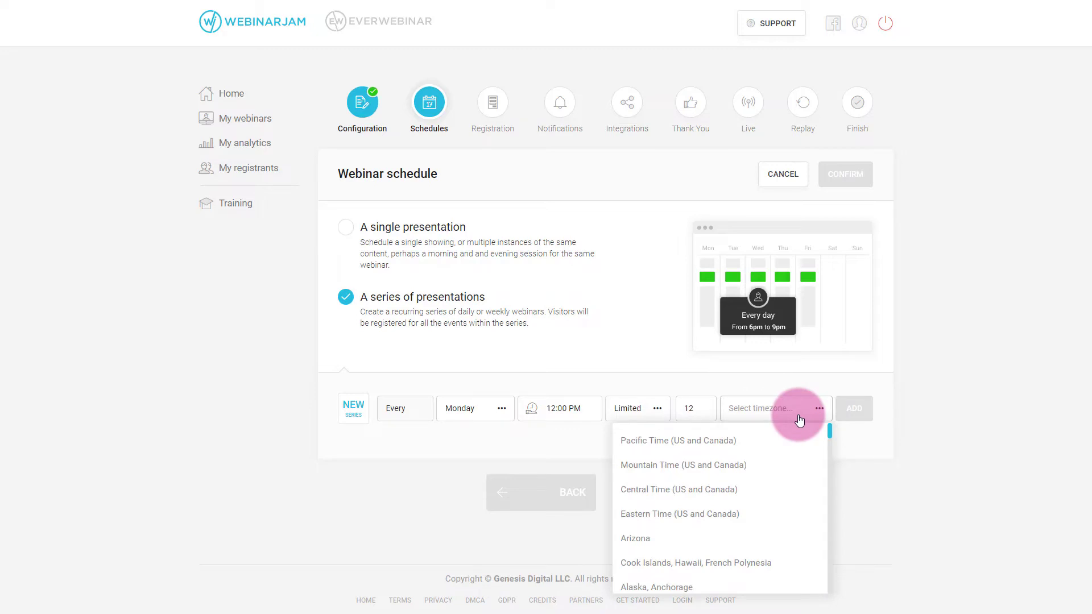
{"action": "left_click", "coordinate": [685, 514]}
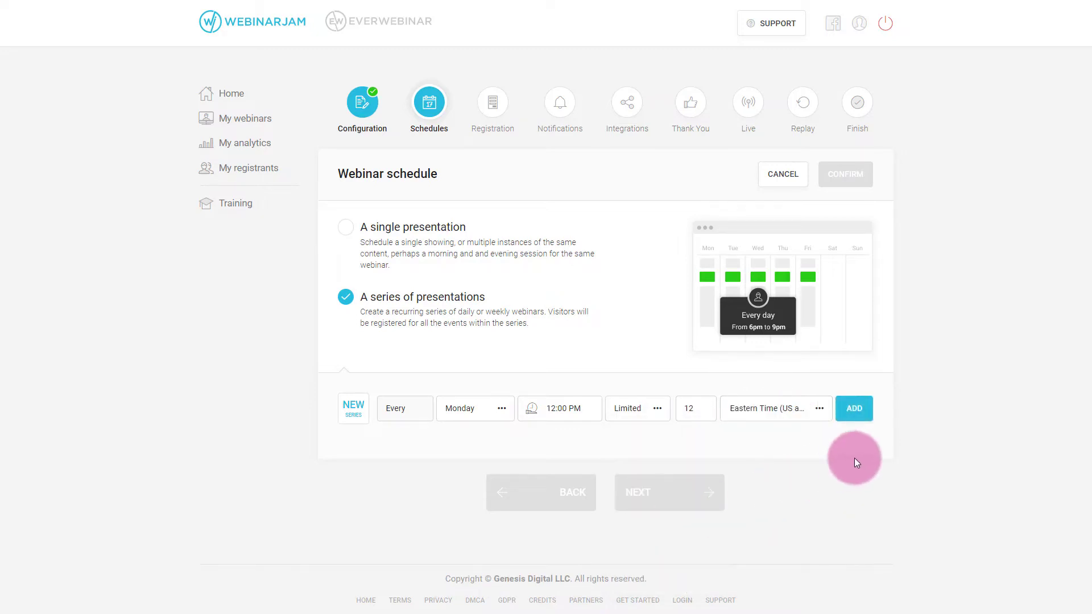
{"action": "left_click", "coordinate": [852, 409]}
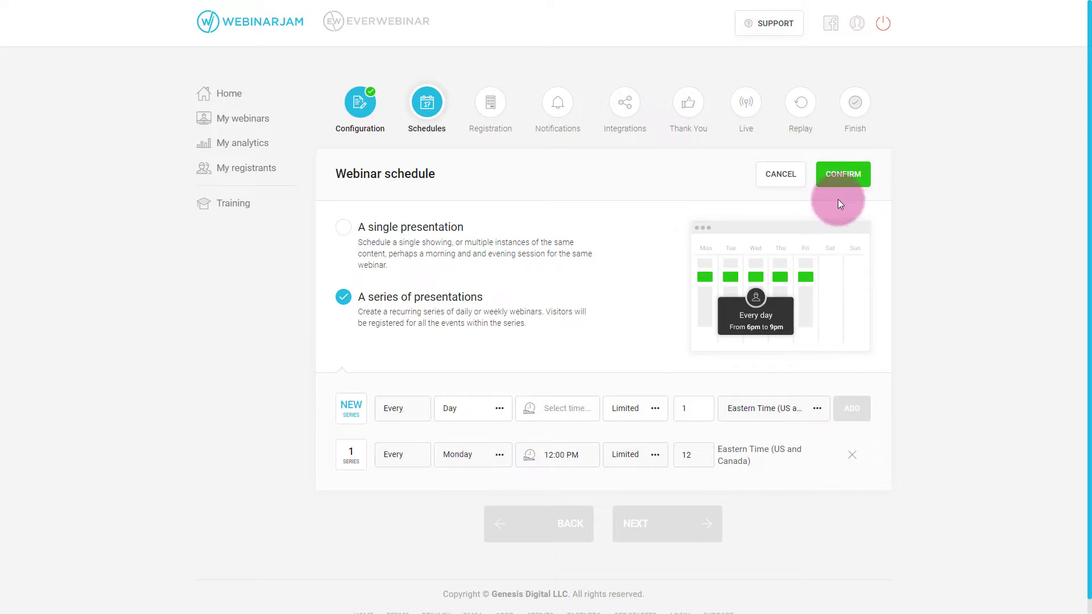
{"action": "left_click", "coordinate": [844, 176]}
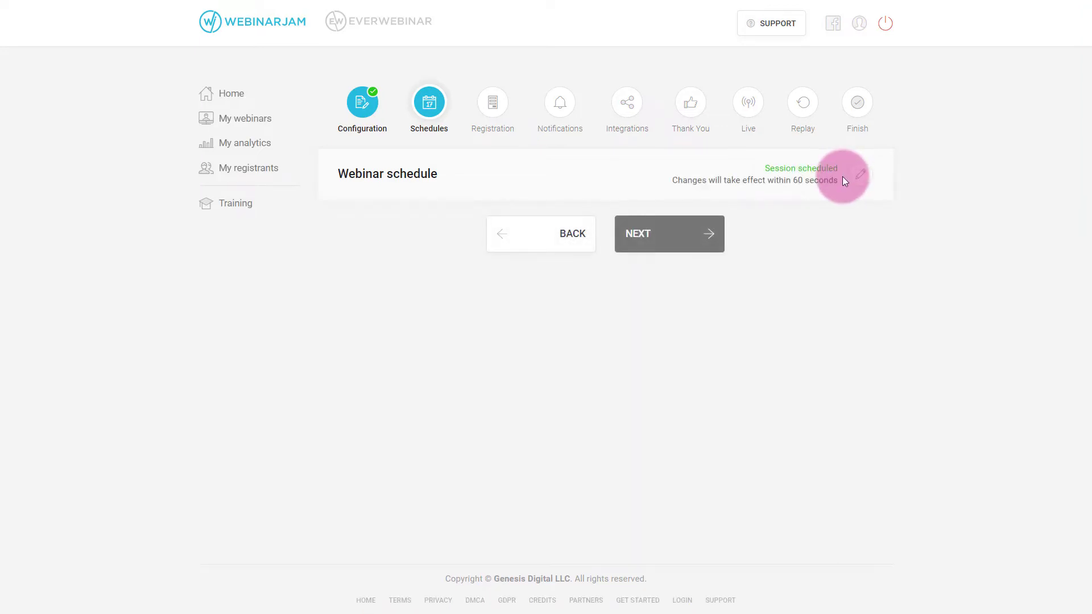
{"action": "left_click", "coordinate": [861, 176]}
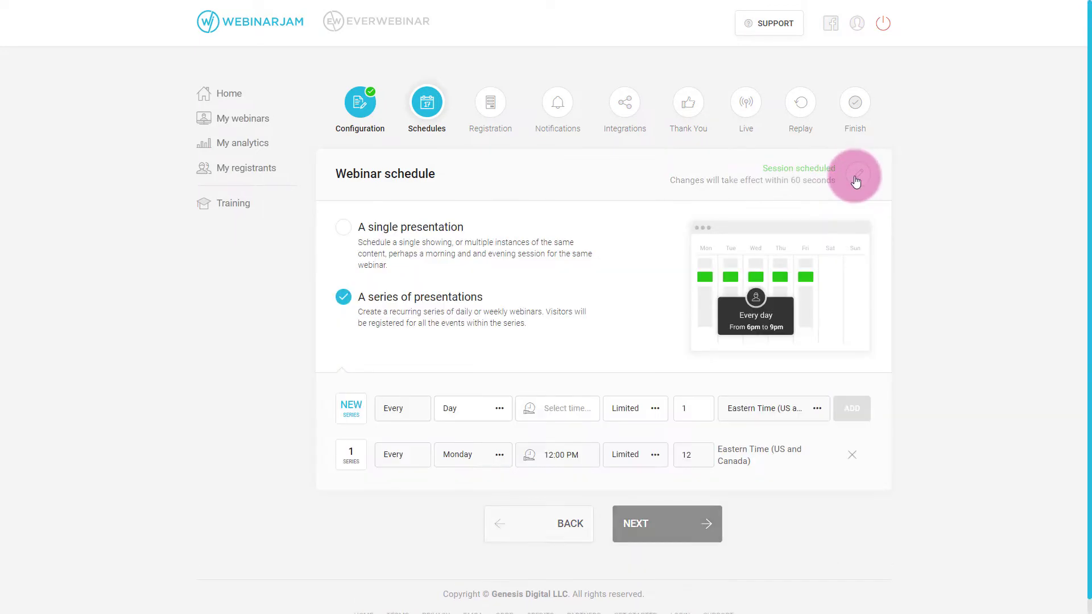
{"action": "left_click", "coordinate": [856, 180]}
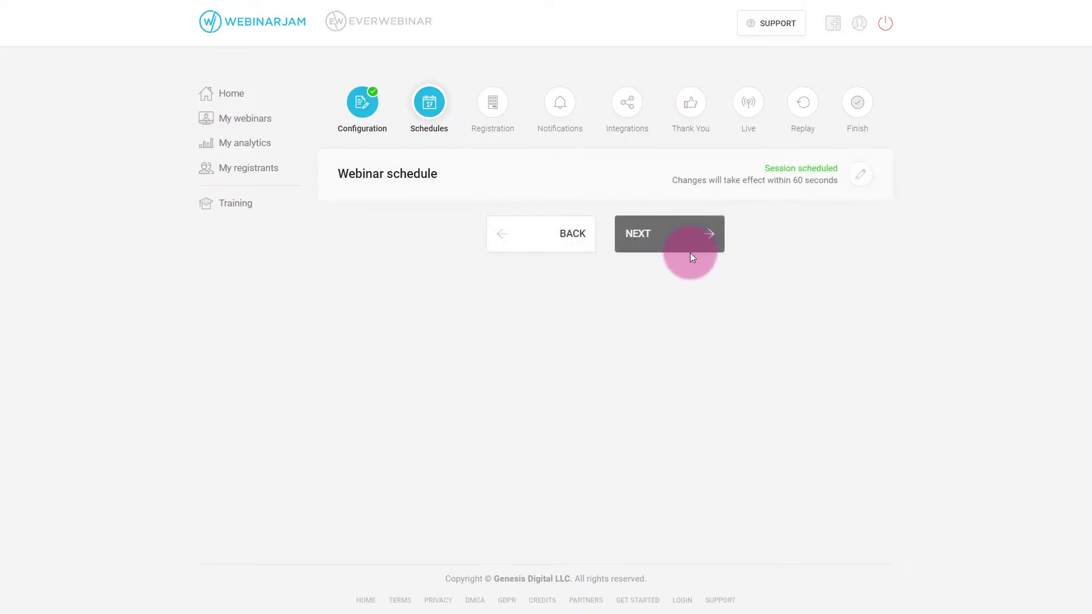
Step: Continue to the Registration step and open the registration page design template gallery
{"action": "left_click", "coordinate": [692, 236]}
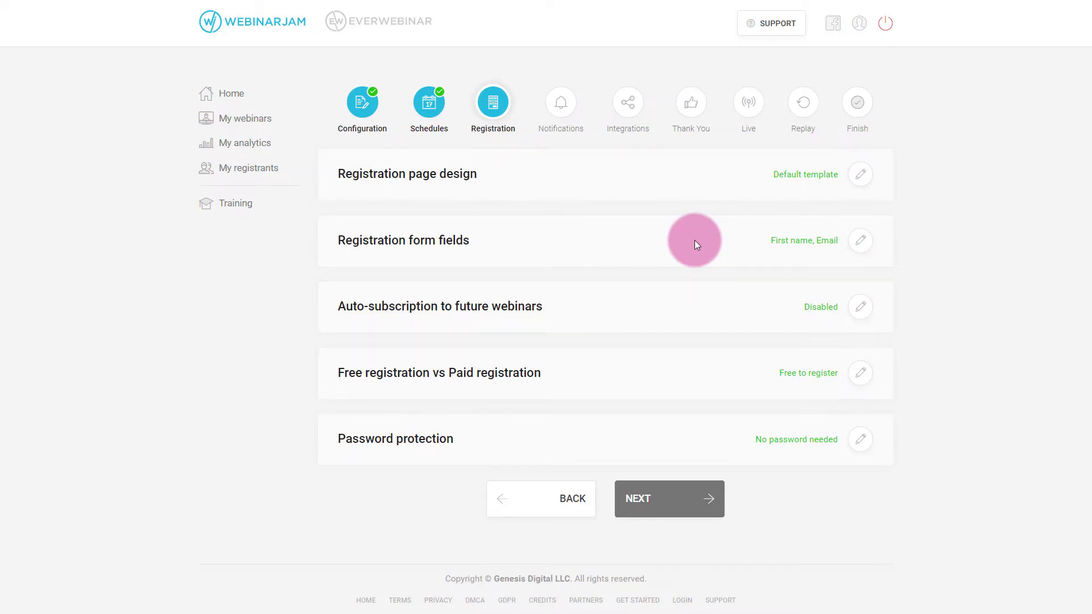
{"action": "left_click", "coordinate": [862, 185]}
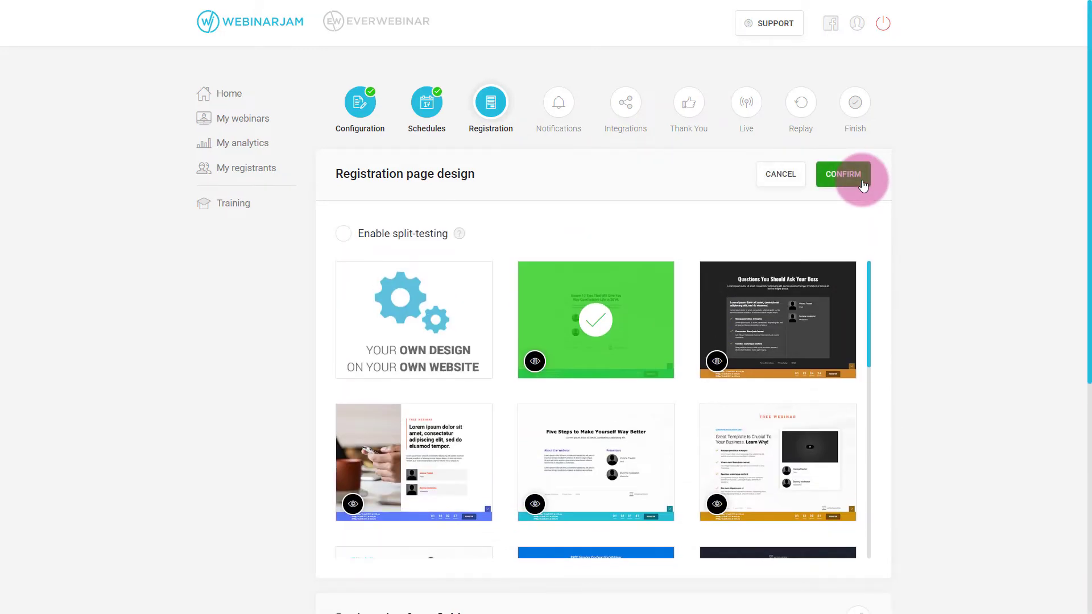
{"action": "scroll", "coordinate": [773, 364], "scroll_direction": "down", "scroll_amount": 8}
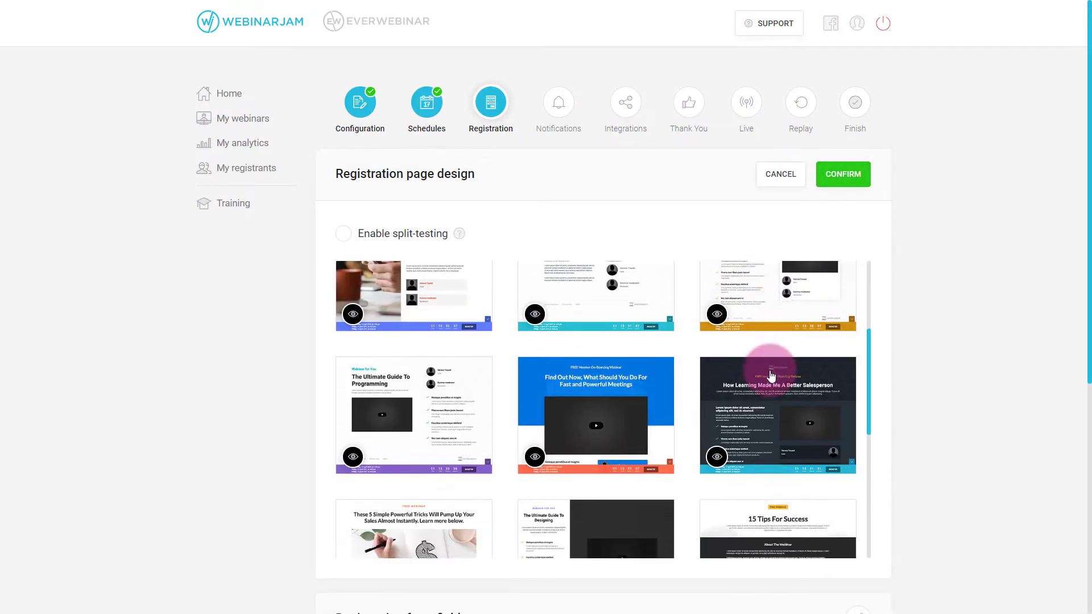
{"action": "scroll", "coordinate": [770, 375], "scroll_direction": "down", "scroll_amount": 5}
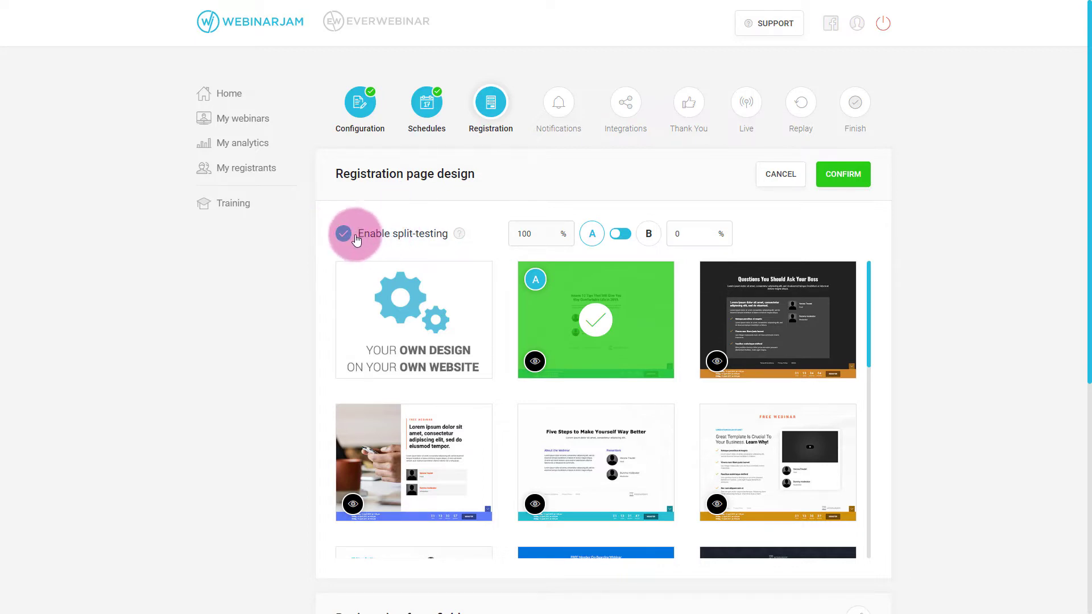
Step: Turn split-testing off and preview the What Your Customers thumbs-up template
{"action": "left_click", "coordinate": [344, 233]}
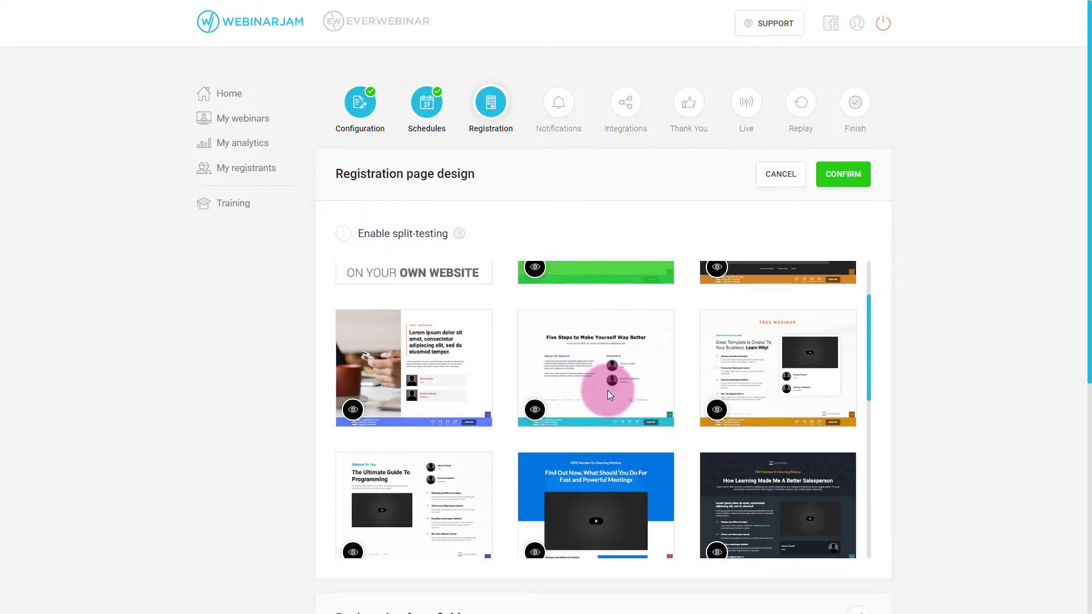
{"action": "scroll", "coordinate": [603, 394], "scroll_direction": "down", "scroll_amount": 2}
{"action": "scroll", "coordinate": [608, 396], "scroll_direction": "down", "scroll_amount": 4}
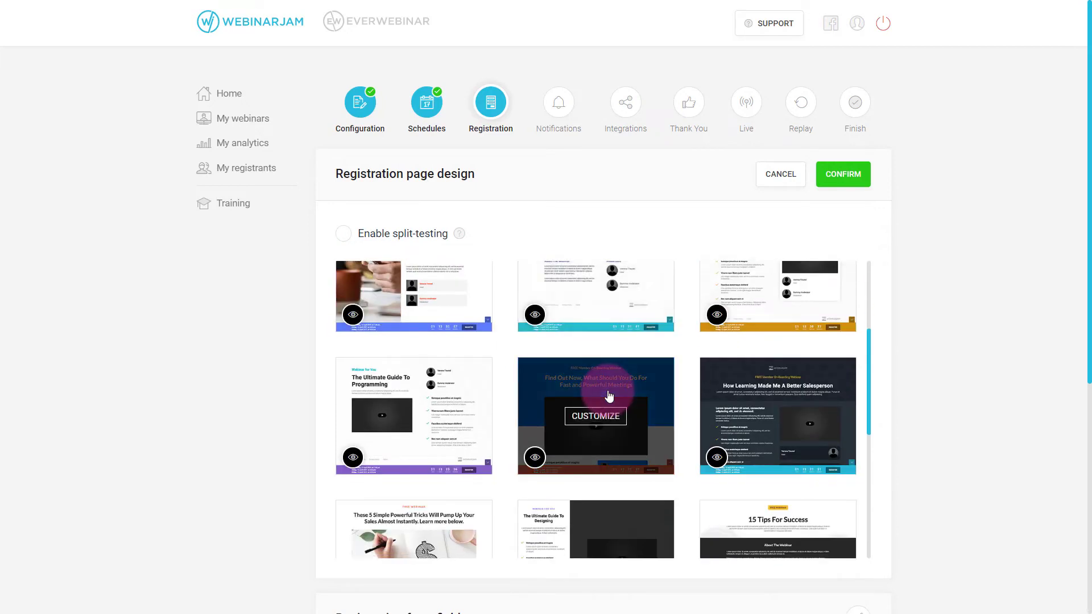
{"action": "scroll", "coordinate": [608, 397], "scroll_direction": "down", "scroll_amount": 2}
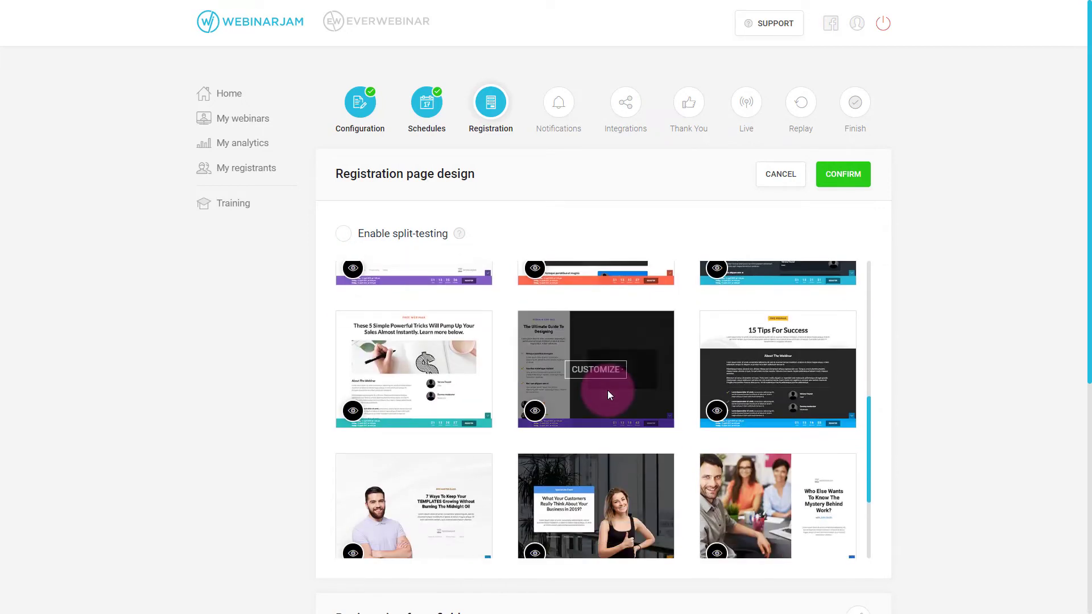
{"action": "scroll", "coordinate": [609, 396], "scroll_direction": "down", "scroll_amount": 2}
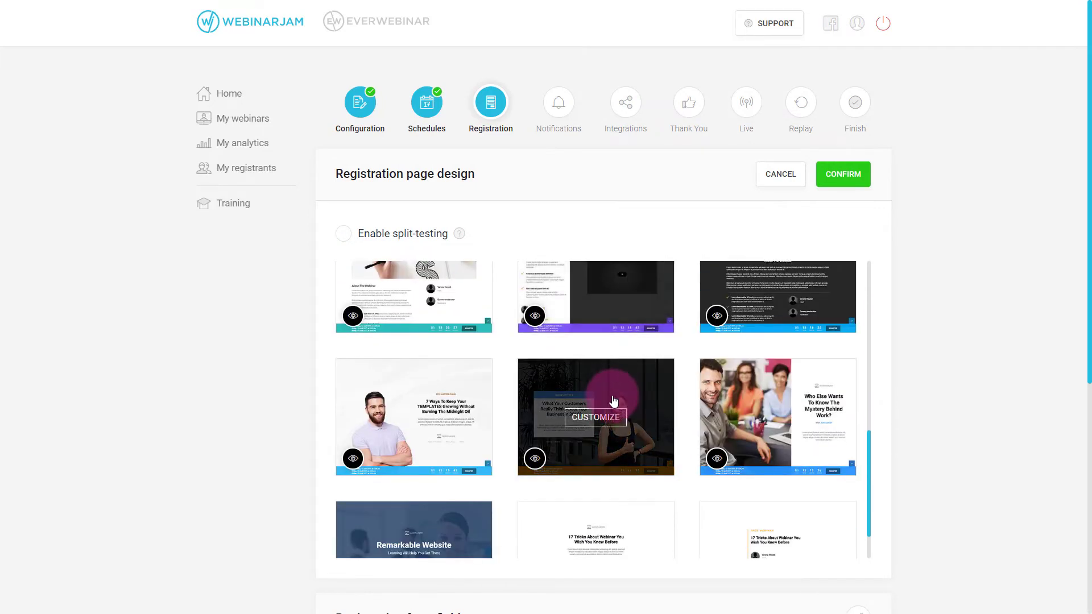
{"action": "left_click", "coordinate": [533, 457]}
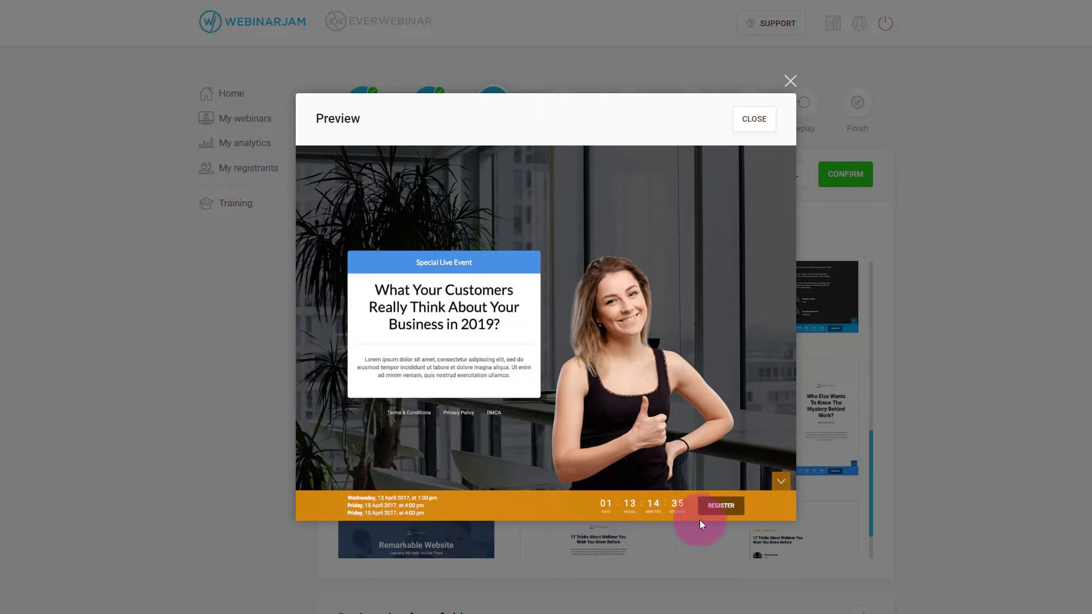
{"action": "left_click", "coordinate": [774, 130]}
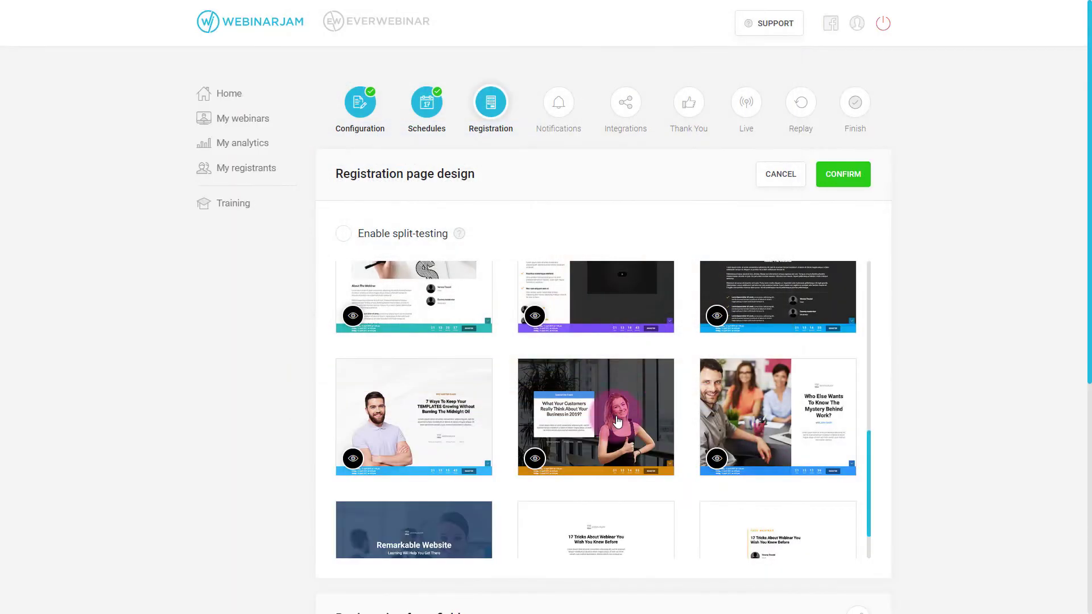
Step: Customize the What Your Customers template with the _Pink Martini image as its background
{"action": "left_click", "coordinate": [587, 421]}
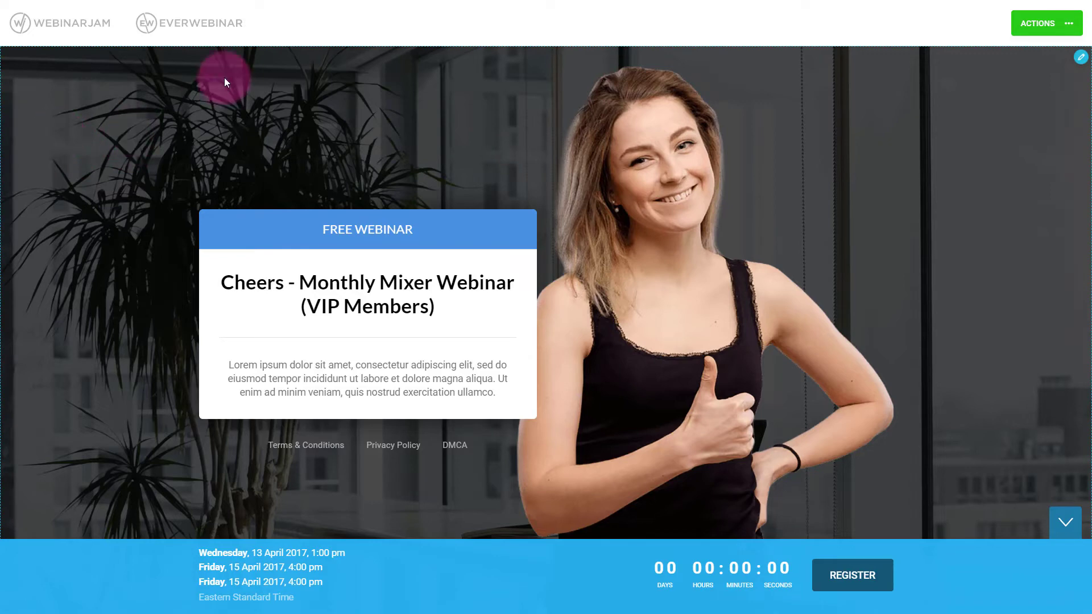
{"action": "left_click", "coordinate": [1080, 59]}
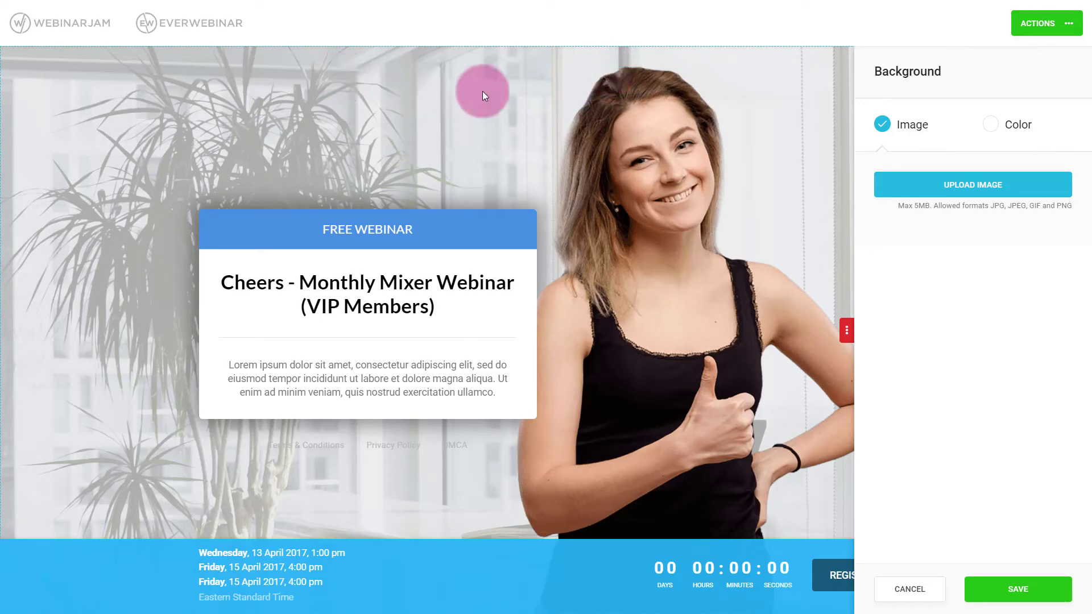
{"action": "left_click", "coordinate": [969, 184]}
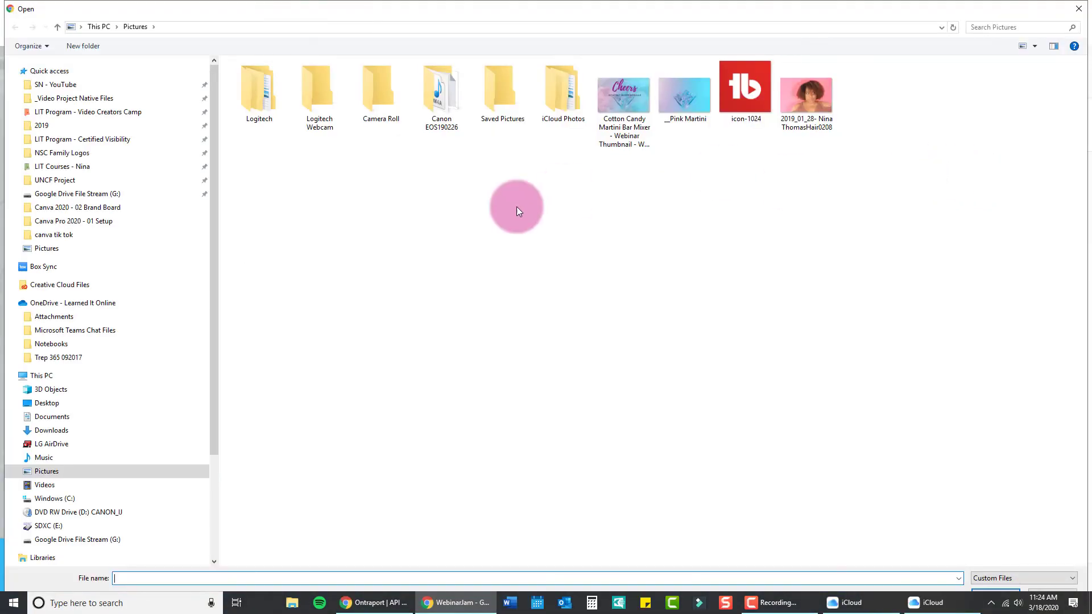
{"action": "double_click", "coordinate": [680, 105]}
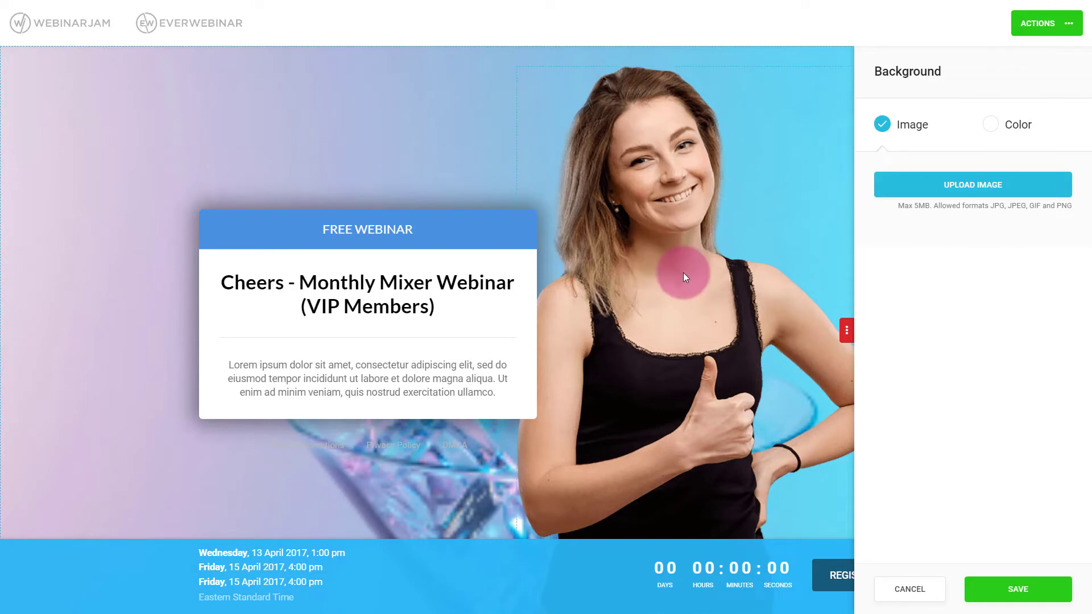
{"action": "left_click", "coordinate": [1015, 589]}
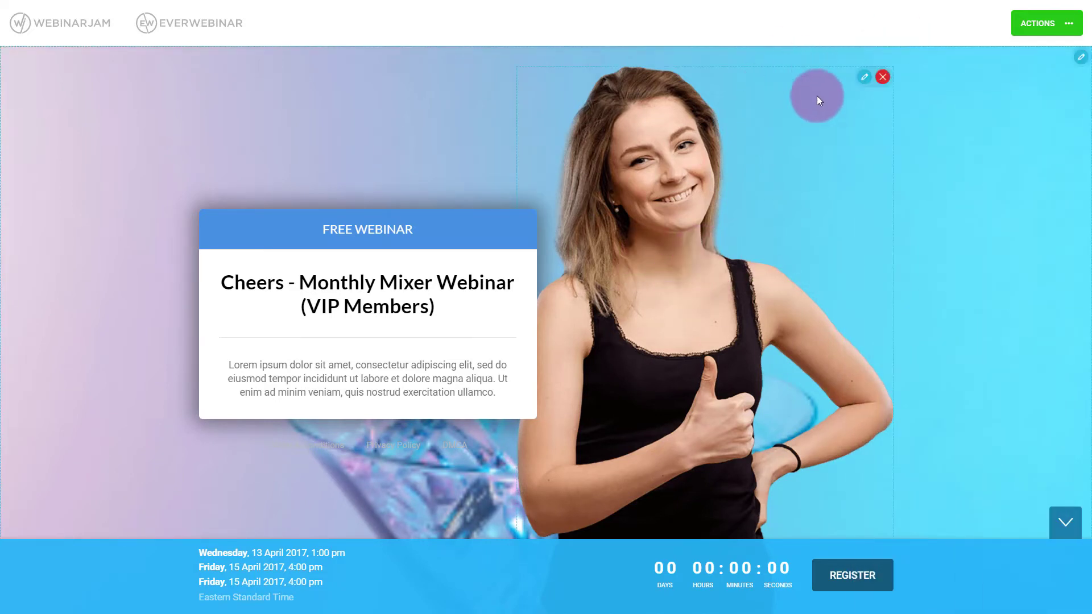
Step: Replace the woman's photo with the Cotton Candy Cheers thumbnail image
{"action": "left_click", "coordinate": [864, 80]}
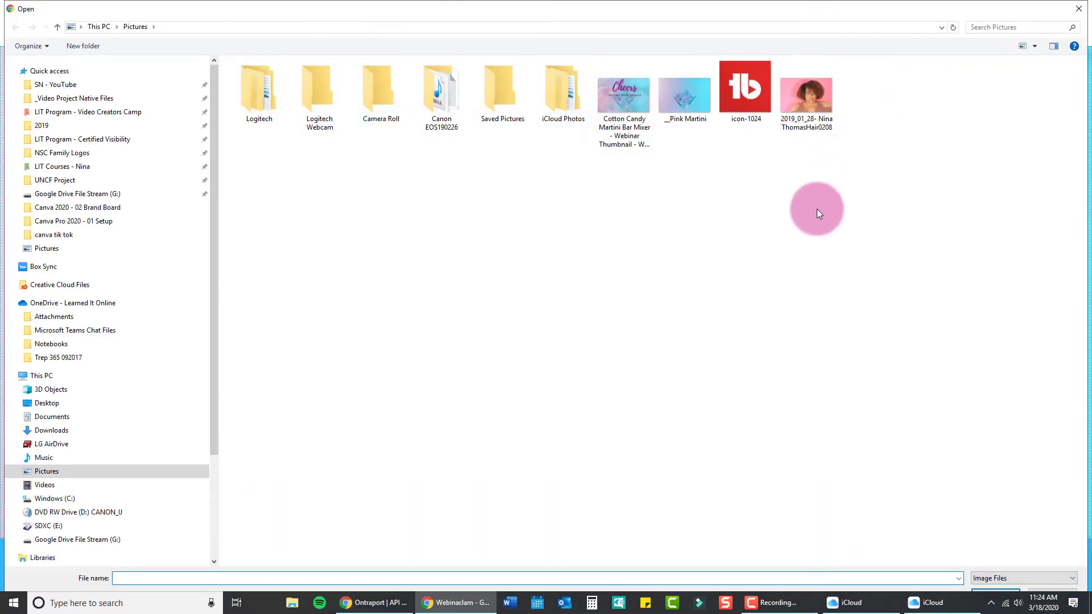
{"action": "double_click", "coordinate": [612, 107]}
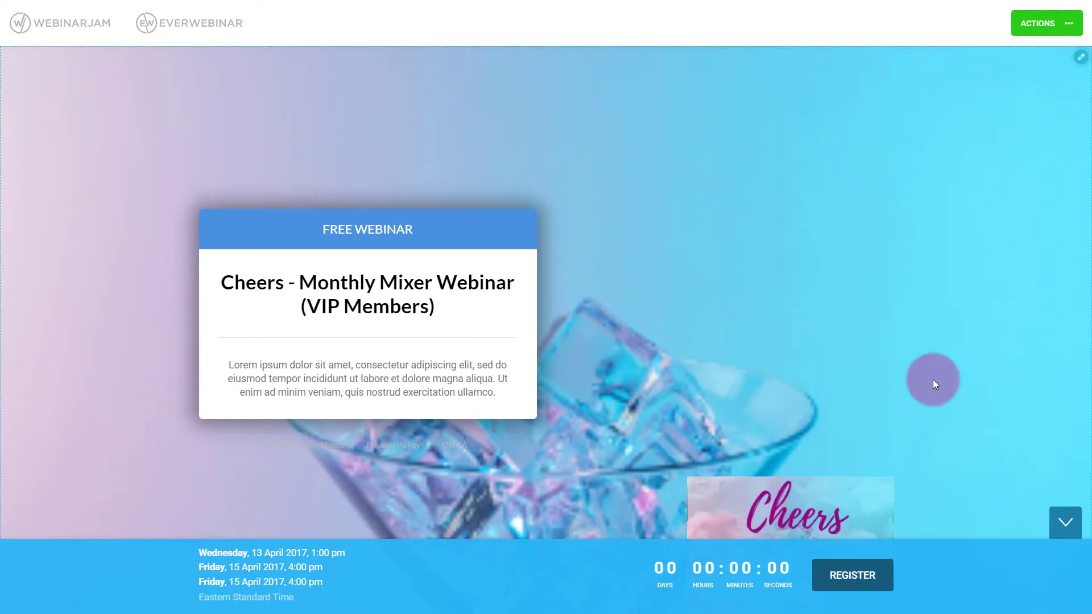
{"action": "mouse_move", "coordinate": [813, 521]}
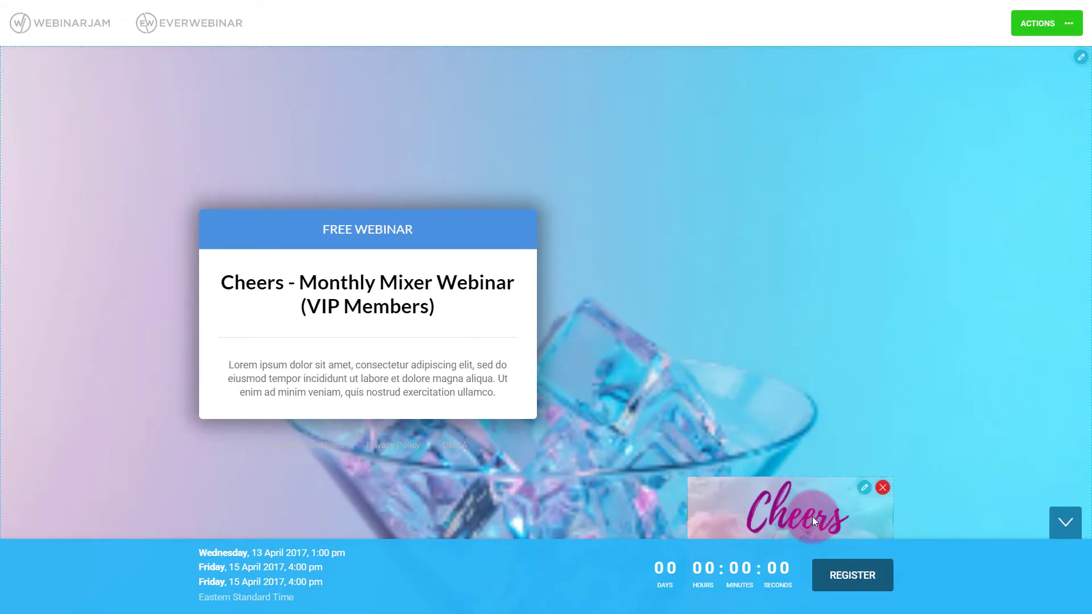
{"action": "left_click", "coordinate": [869, 487]}
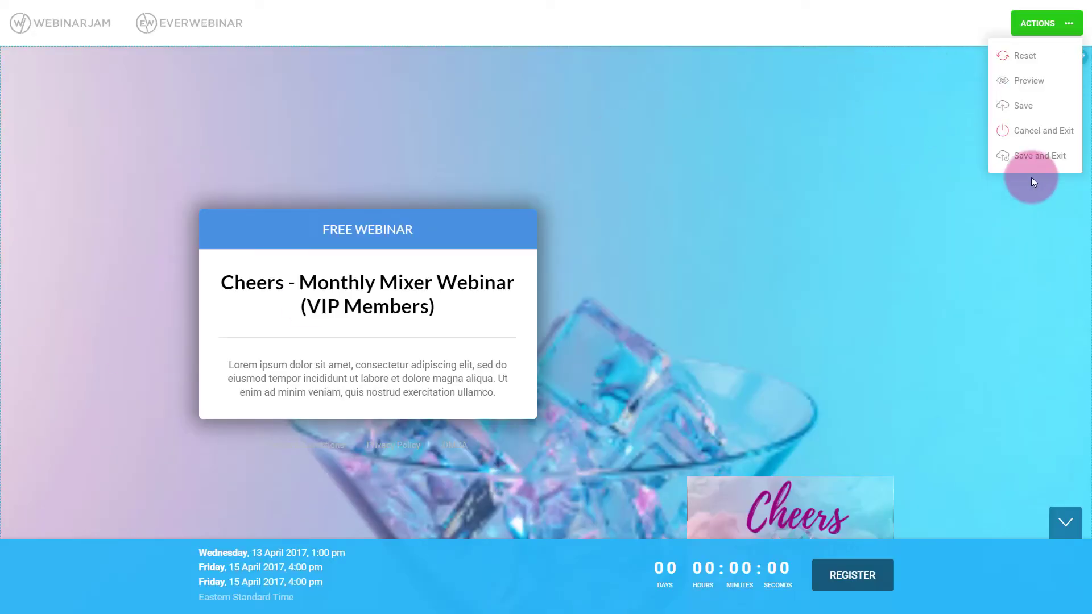
Step: Reset the design to its original settings and re-edit the page background image
{"action": "left_click", "coordinate": [1017, 56]}
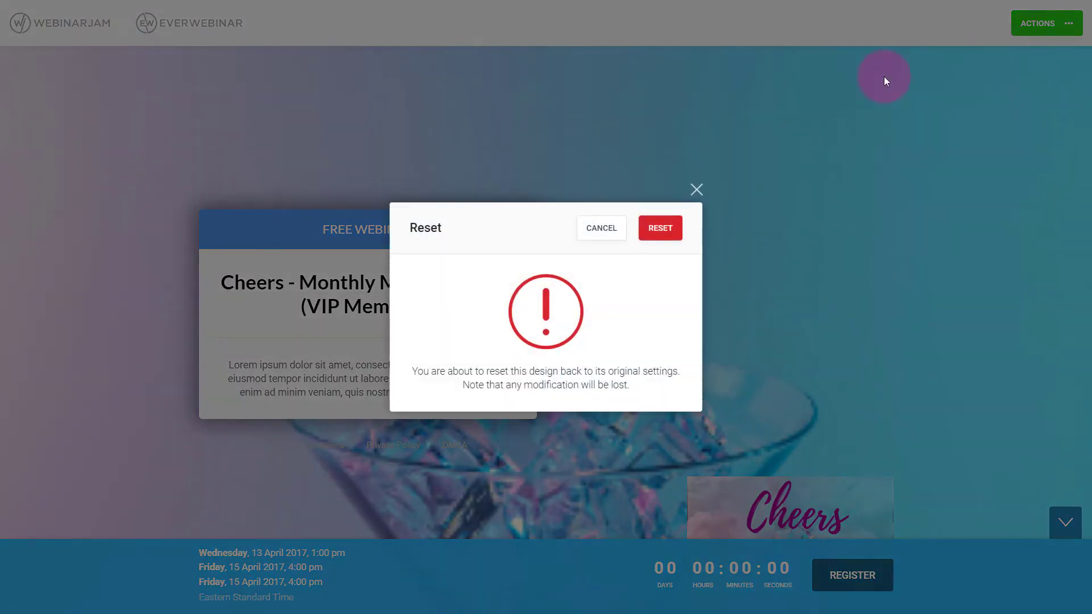
{"action": "left_click", "coordinate": [662, 228]}
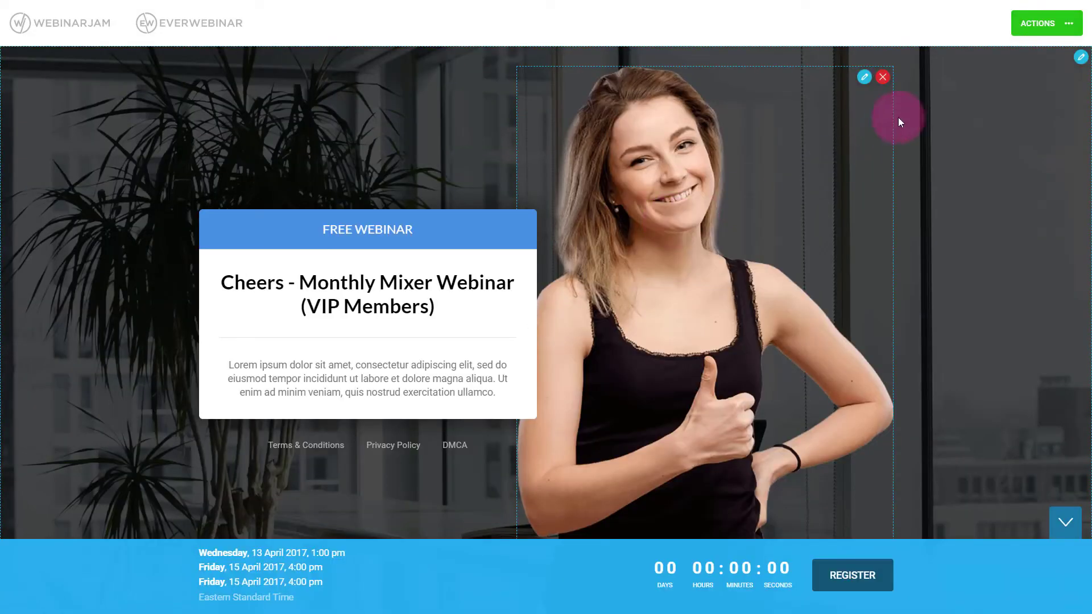
{"action": "left_click", "coordinate": [882, 75]}
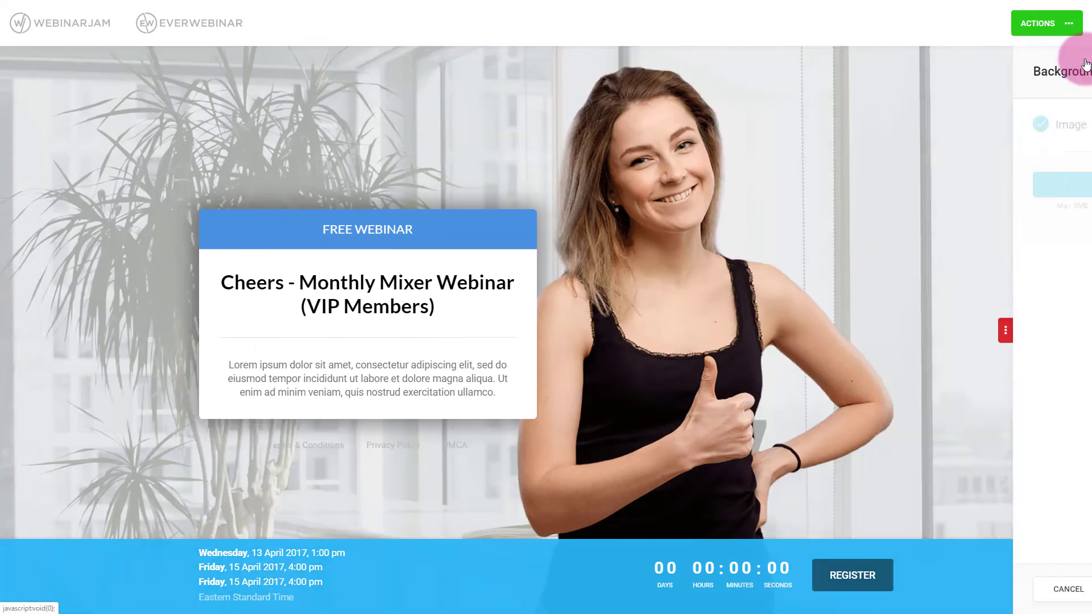
{"action": "left_click", "coordinate": [983, 187]}
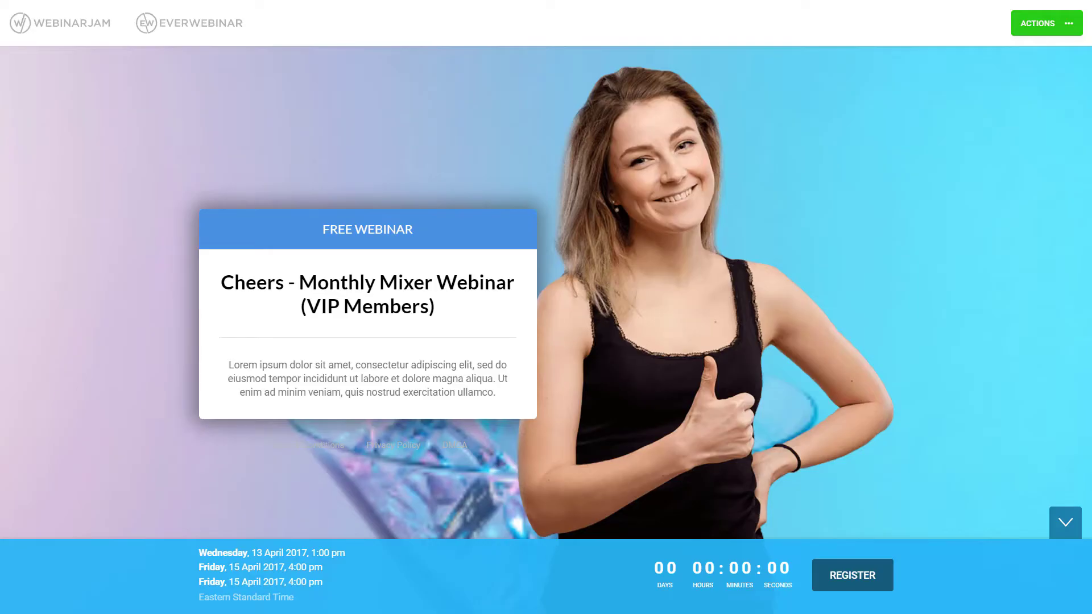
Step: Put the FREE WEBINAR header into text editing with its formatting toolbar showing
{"action": "left_click", "coordinate": [618, 308]}
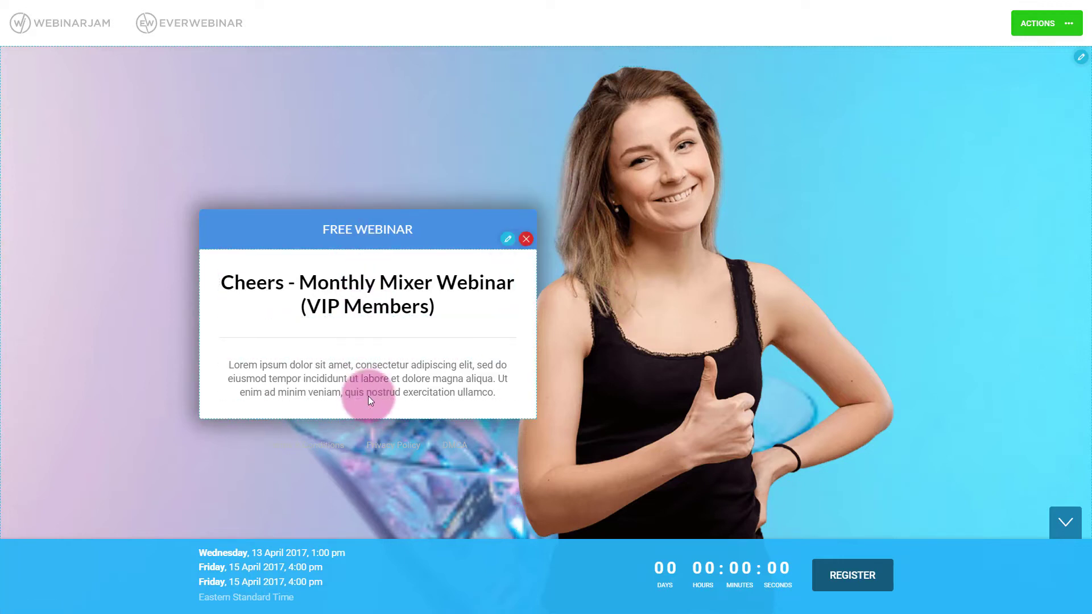
{"action": "left_click", "coordinate": [352, 233]}
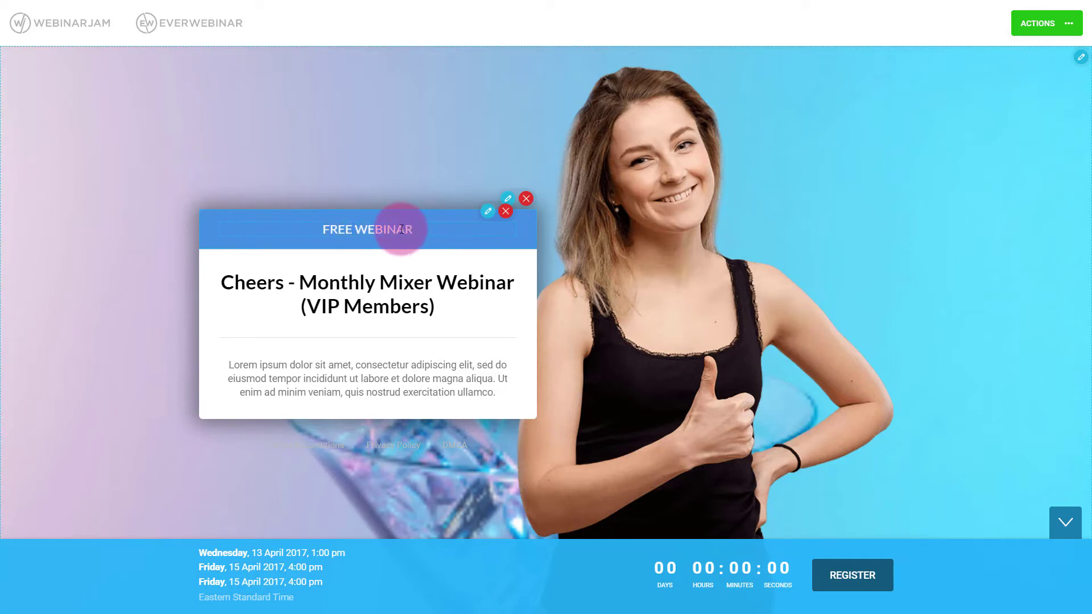
{"action": "left_click", "coordinate": [488, 213]}
Step: Append 'for VIP Members' to the header and capitalise 'for' as 'FOR'
{"action": "left_click", "coordinate": [411, 230]}
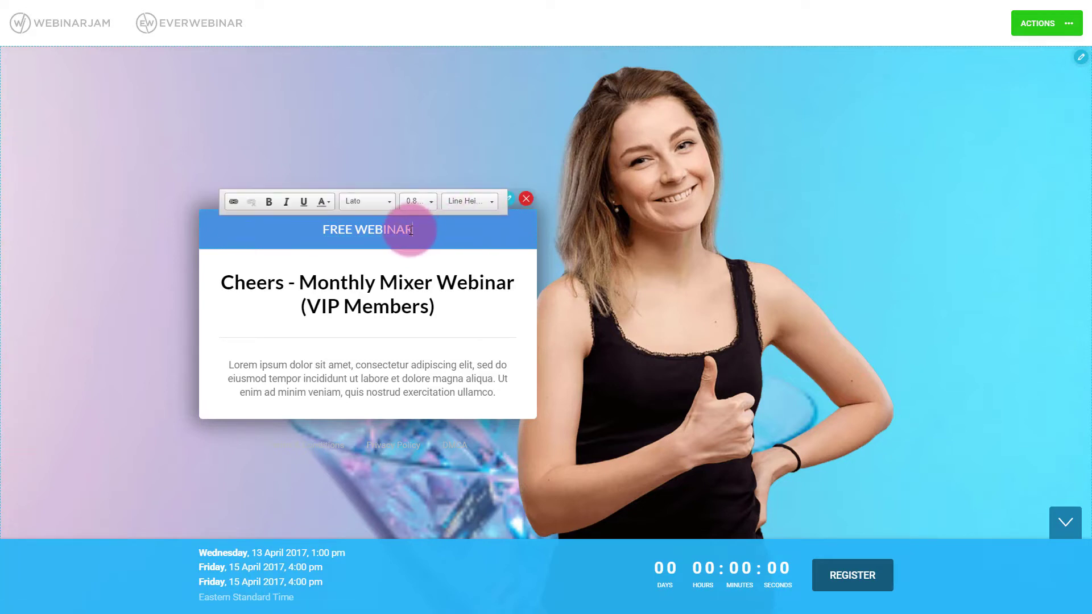
{"action": "type", "text": "for VIP"}
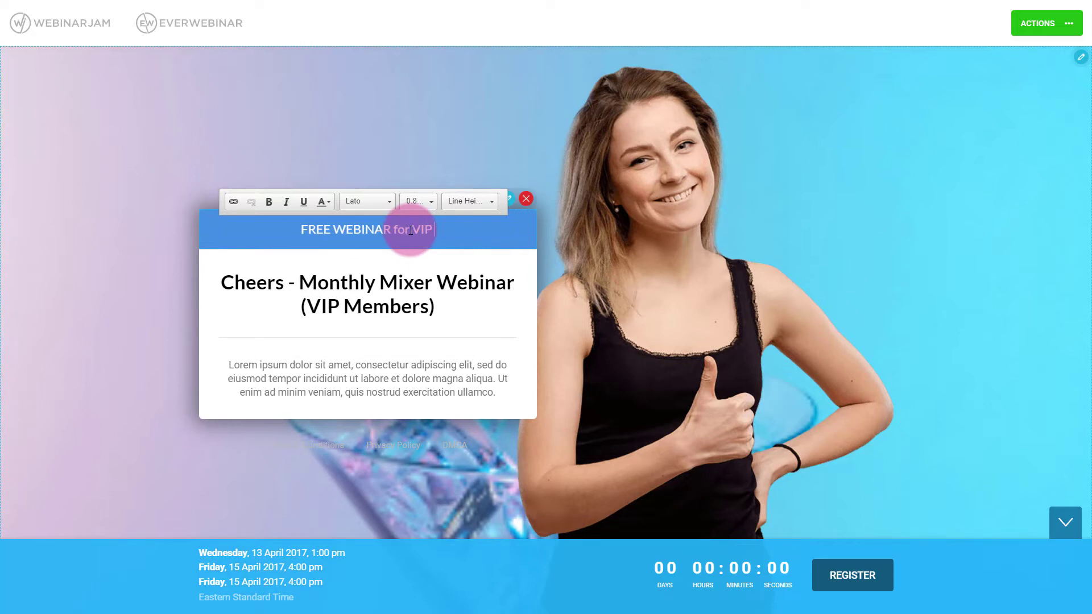
{"action": "type", "text": " Members"}
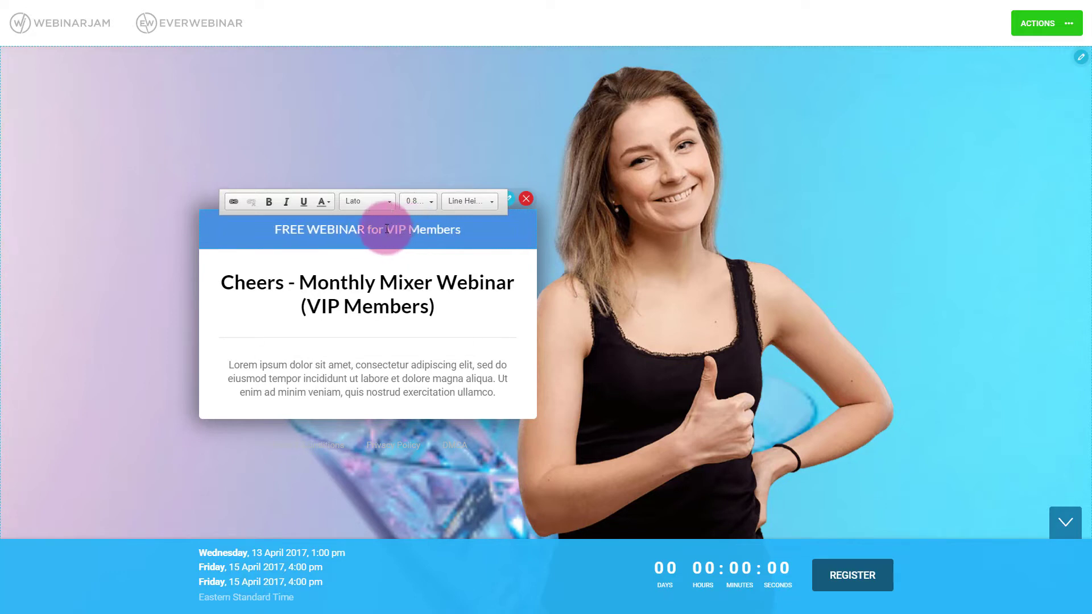
{"action": "double_click", "coordinate": [380, 227]}
{"action": "type", "text": "FOR"}
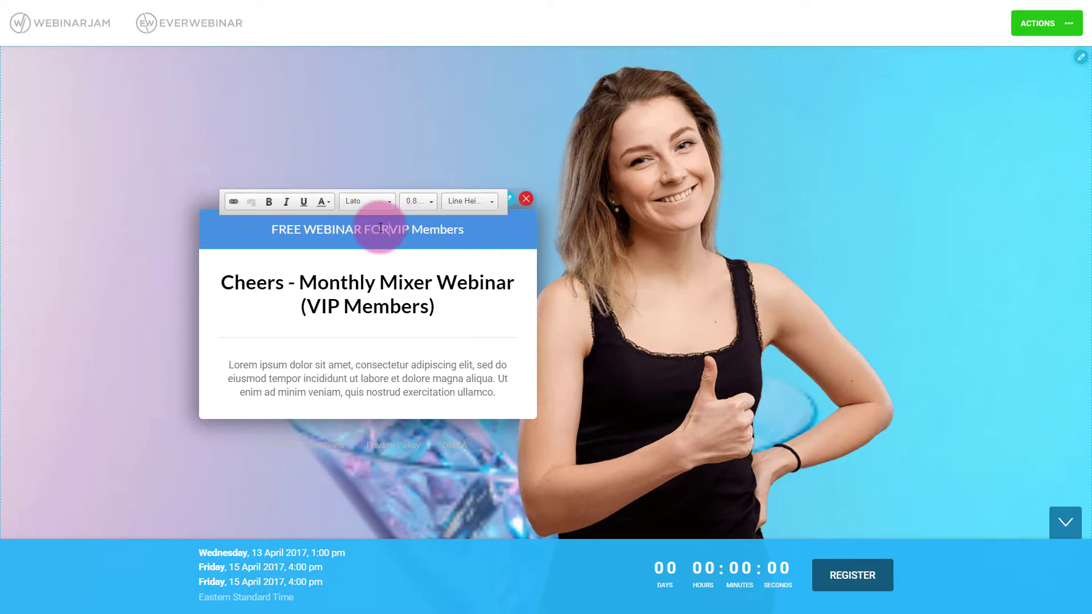
Step: Try purple colour, bold and the Anton font on the selected VIP Members text
{"action": "left_click_drag", "start_coordinate": [390, 229], "coordinate": [469, 229]}
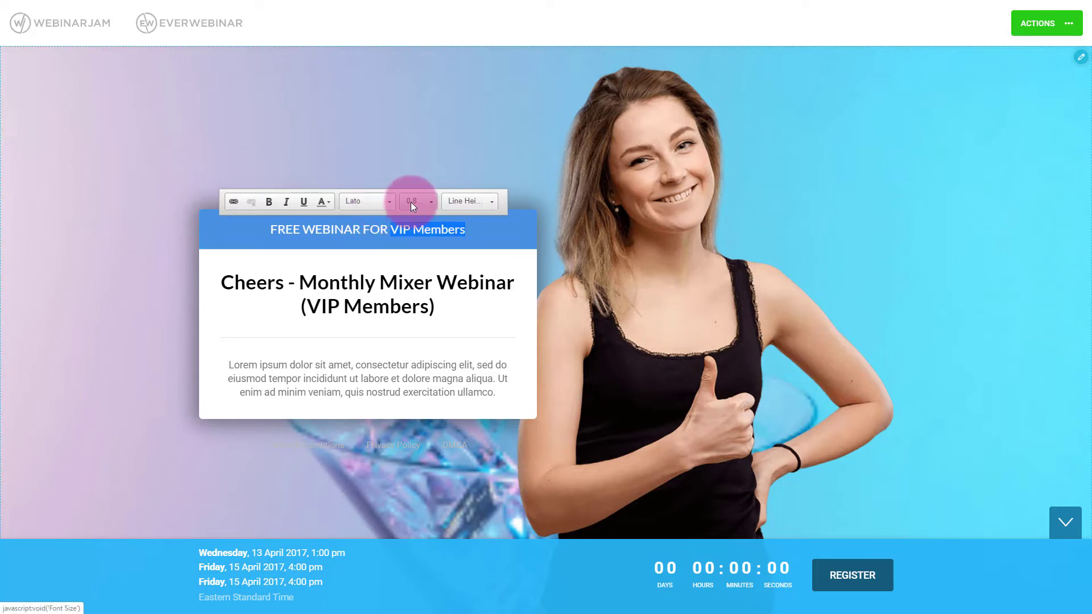
{"action": "left_click", "coordinate": [330, 203]}
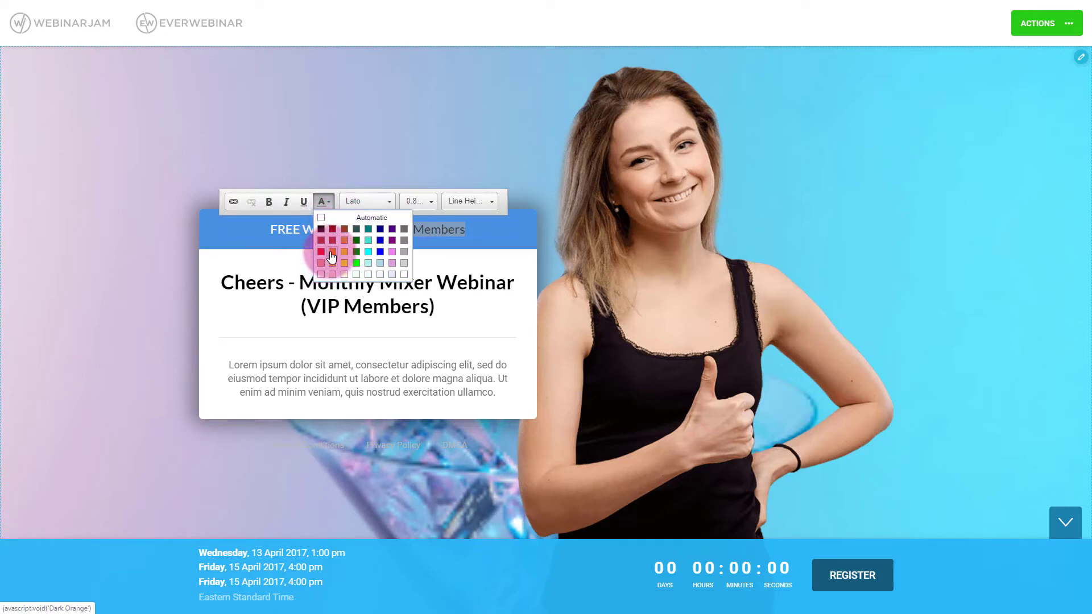
{"action": "left_click", "coordinate": [394, 248]}
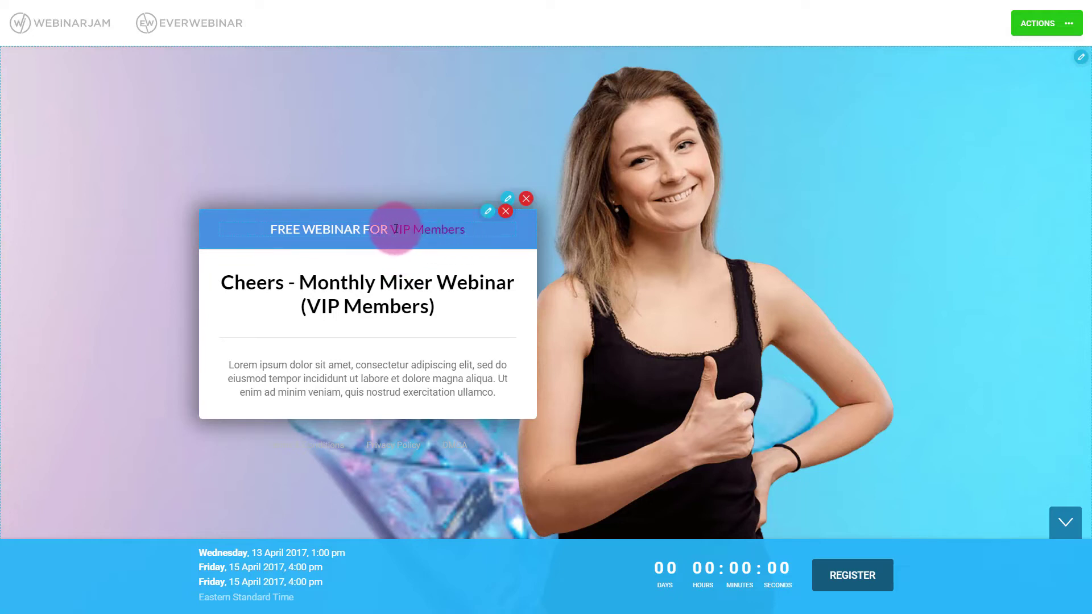
{"action": "left_click_drag", "start_coordinate": [396, 229], "coordinate": [468, 234]}
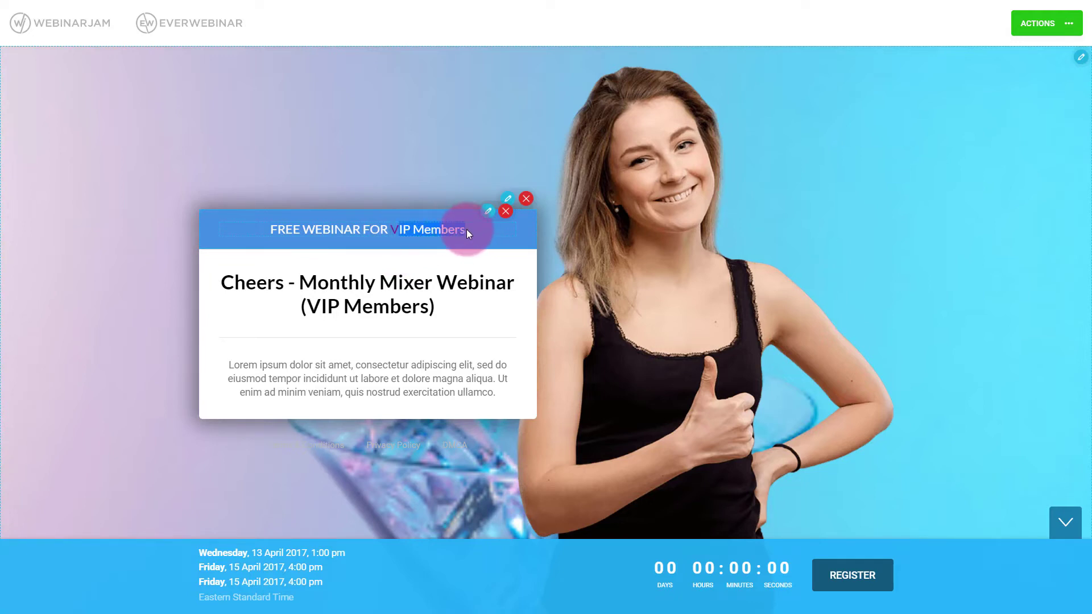
{"action": "left_click_drag", "start_coordinate": [390, 230], "coordinate": [477, 234]}
{"action": "left_click", "coordinate": [488, 211]}
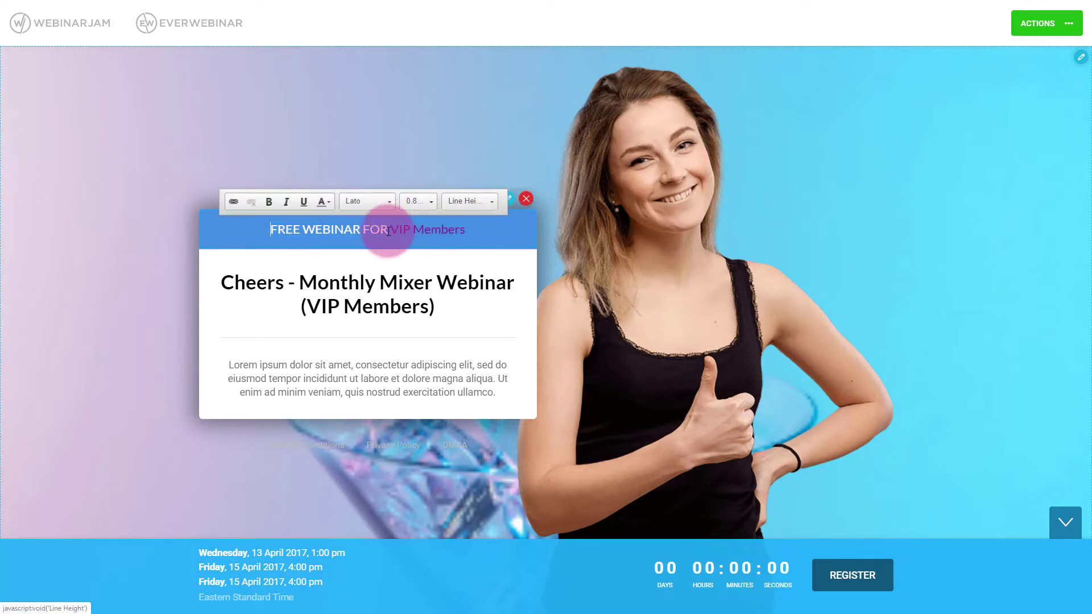
{"action": "left_click_drag", "start_coordinate": [389, 232], "coordinate": [466, 230]}
{"action": "left_click", "coordinate": [270, 203]}
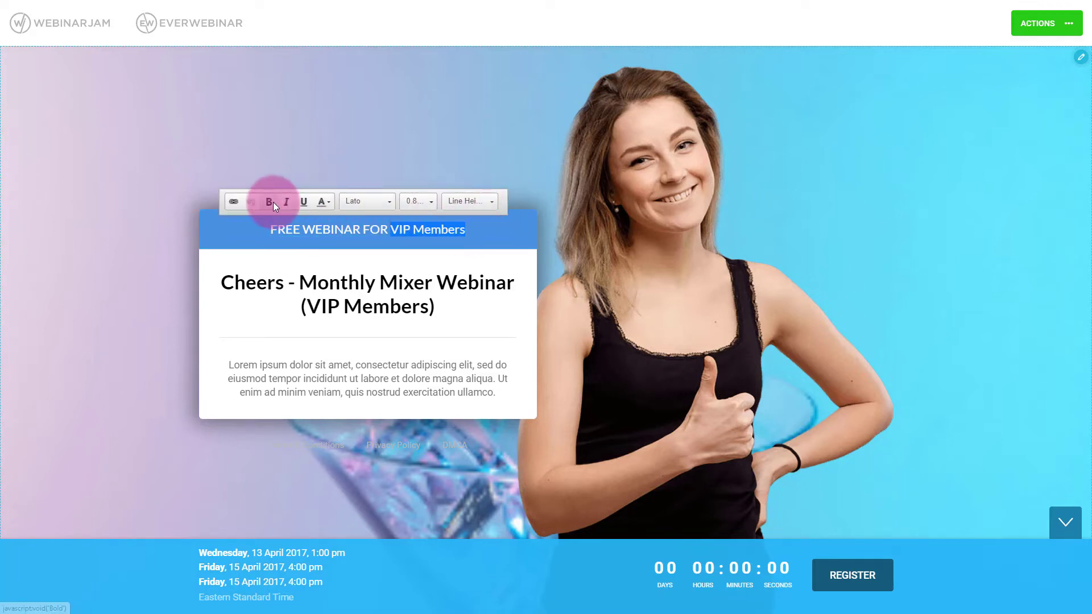
{"action": "left_click", "coordinate": [380, 206]}
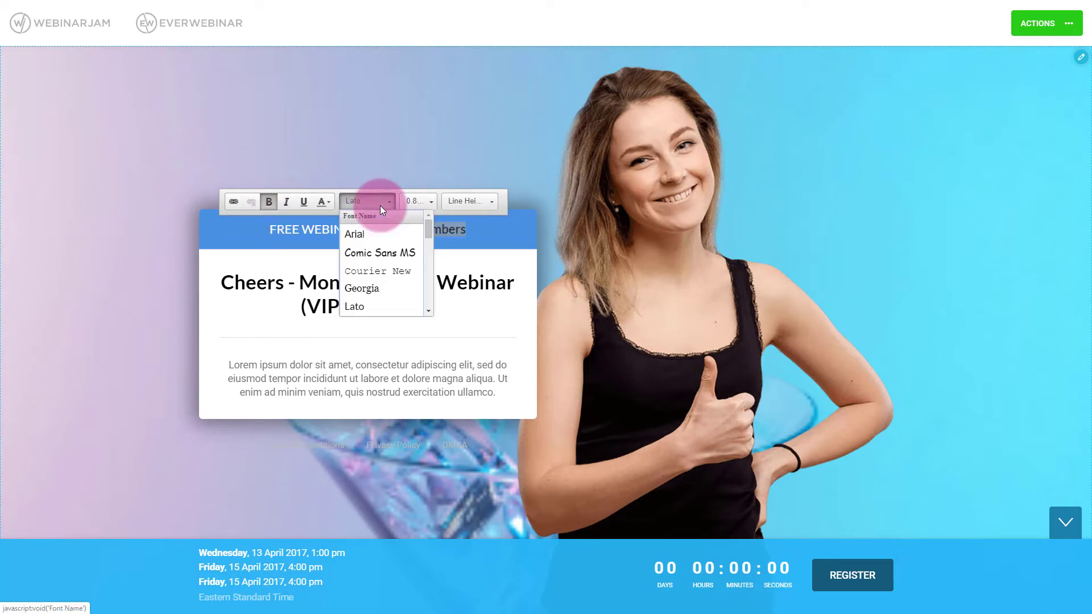
{"action": "scroll", "coordinate": [393, 261], "scroll_direction": "down", "scroll_amount": 5}
{"action": "left_click", "coordinate": [366, 236]}
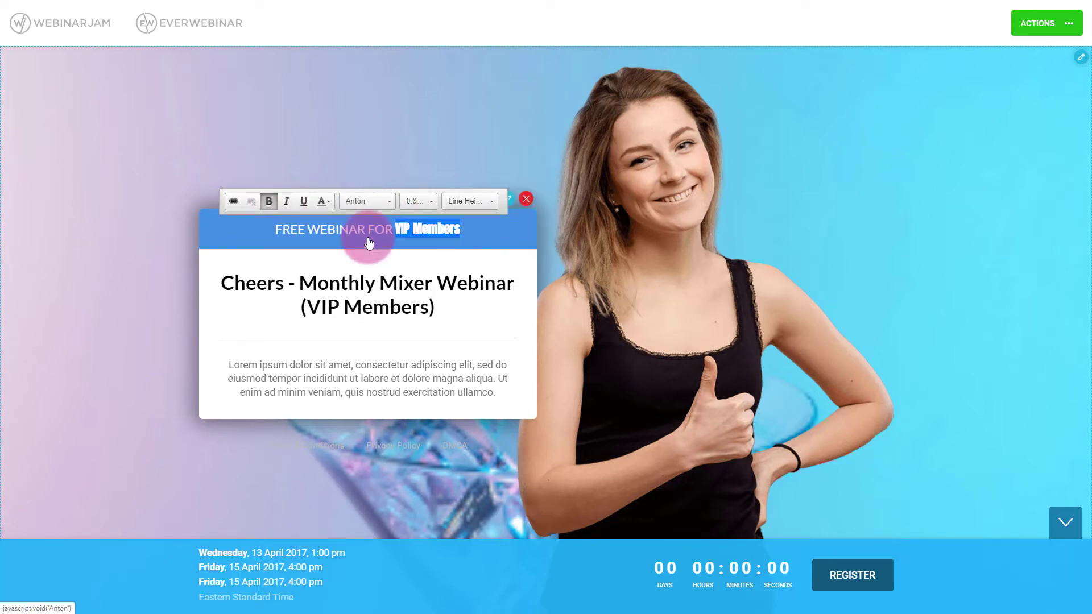
{"action": "left_click", "coordinate": [327, 202]}
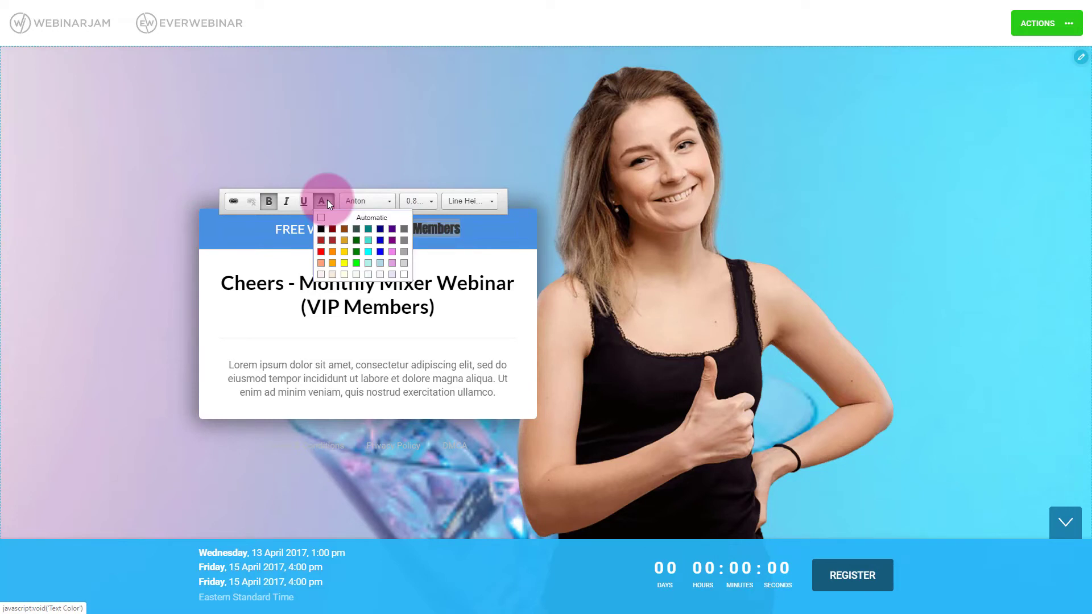
{"action": "left_click", "coordinate": [321, 201]}
Step: Set VIP Members in the Architects Daughter font at size 1rem
{"action": "left_click", "coordinate": [350, 201]}
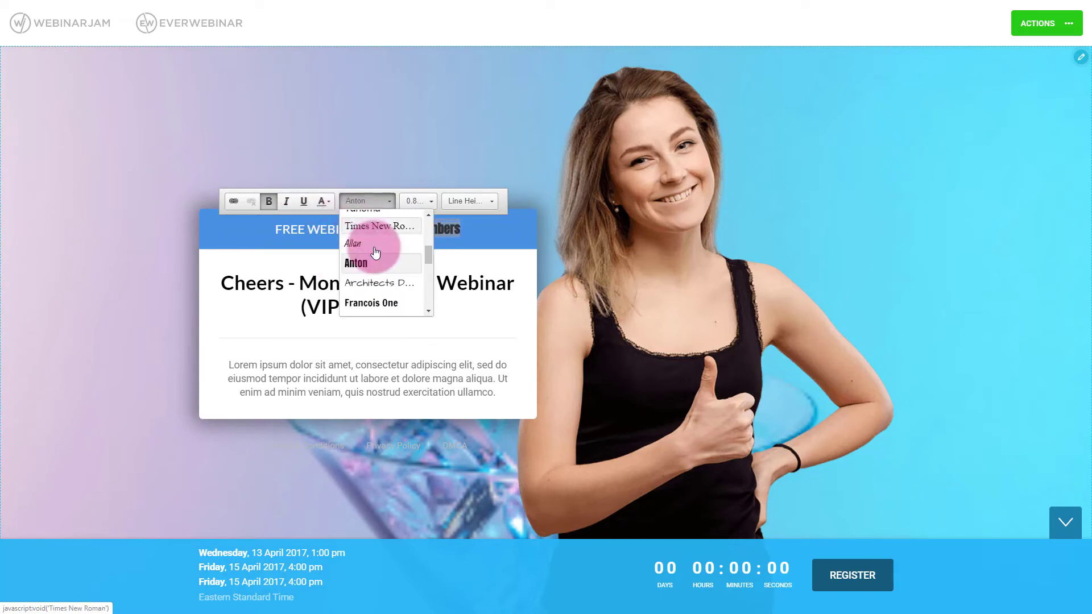
{"action": "left_click", "coordinate": [380, 284]}
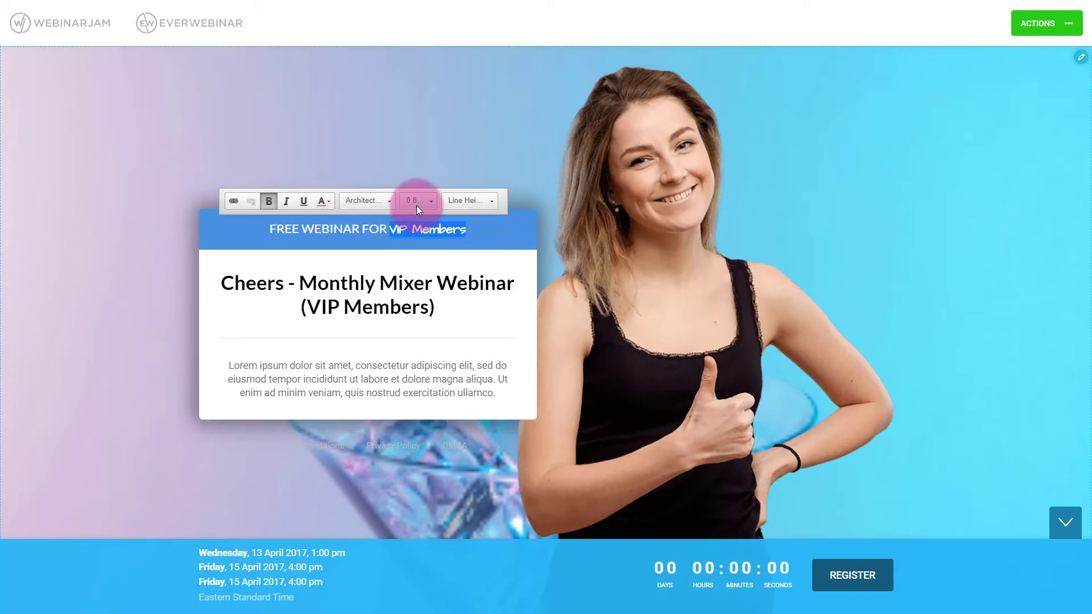
{"action": "left_click", "coordinate": [416, 206]}
{"action": "scroll", "coordinate": [430, 273], "scroll_direction": "down", "scroll_amount": 2}
{"action": "scroll", "coordinate": [427, 276], "scroll_direction": "up", "scroll_amount": 2}
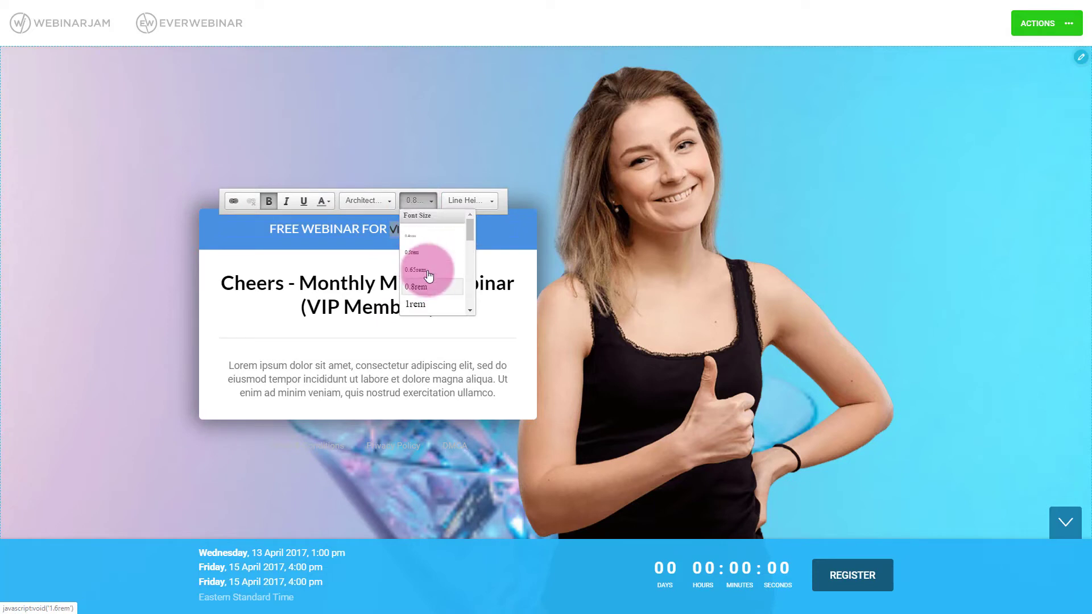
{"action": "left_click", "coordinate": [420, 302]}
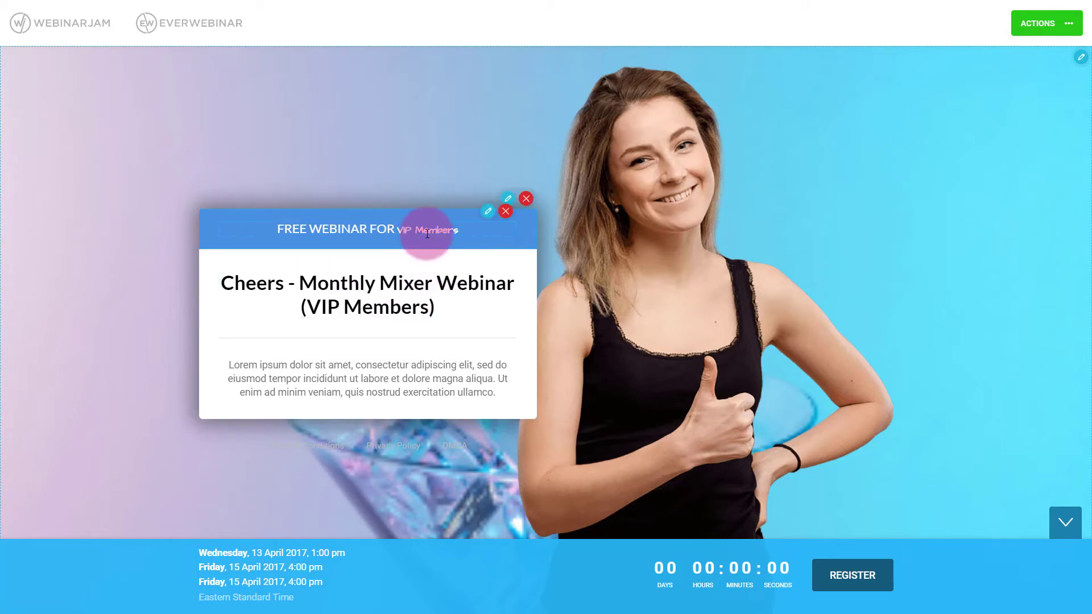
Step: Make VIP Members italic with black text colour
{"action": "left_click_drag", "start_coordinate": [427, 233], "coordinate": [370, 231]}
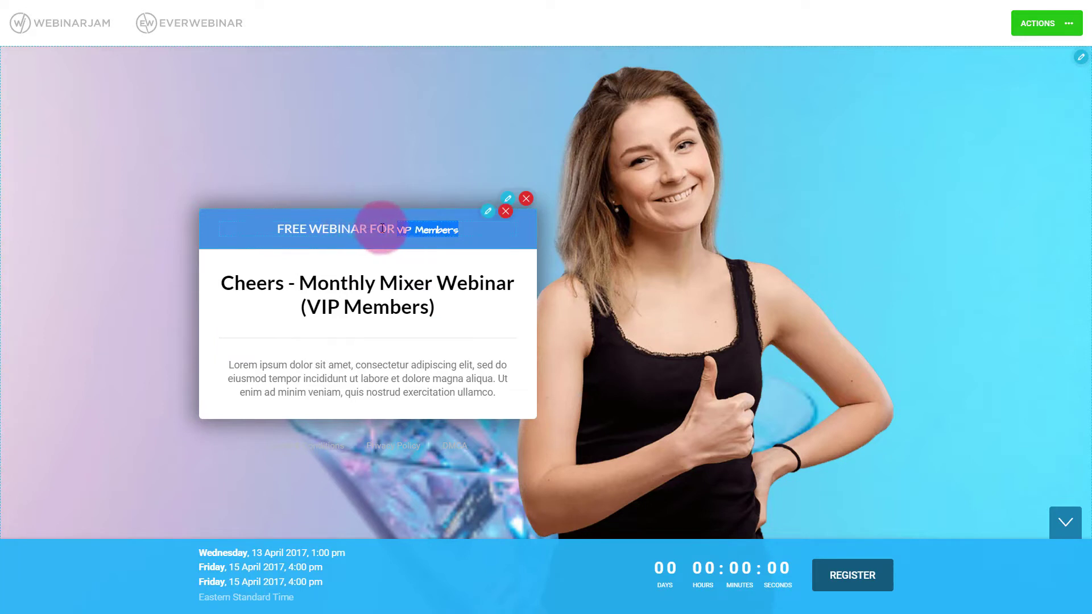
{"action": "left_click", "coordinate": [485, 214]}
{"action": "left_click_drag", "start_coordinate": [458, 231], "coordinate": [400, 232]}
{"action": "left_click", "coordinate": [376, 199]}
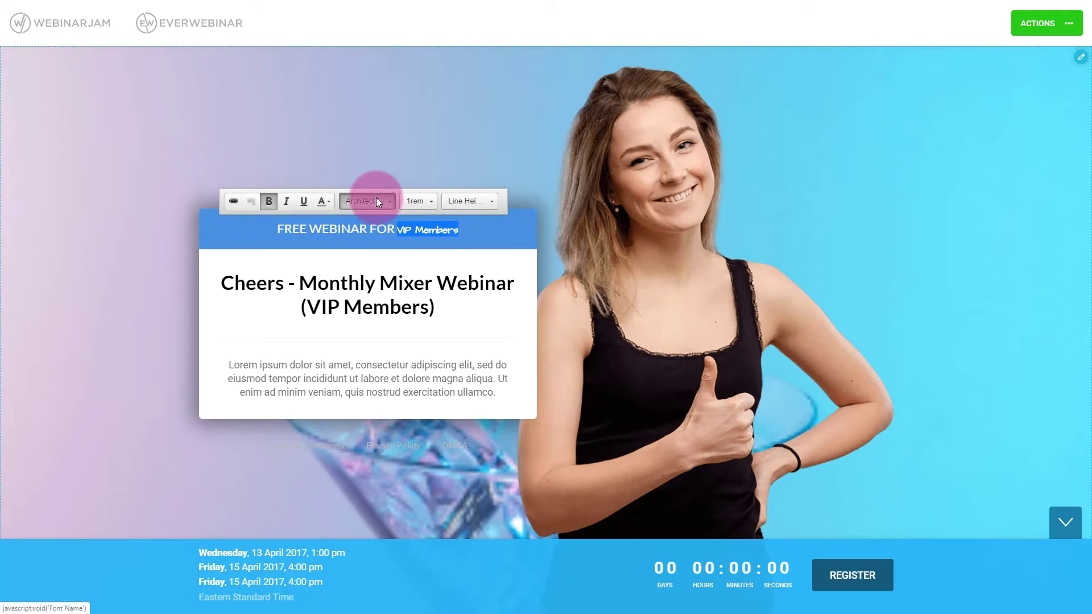
{"action": "left_click", "coordinate": [286, 202]}
{"action": "left_click", "coordinate": [322, 200]}
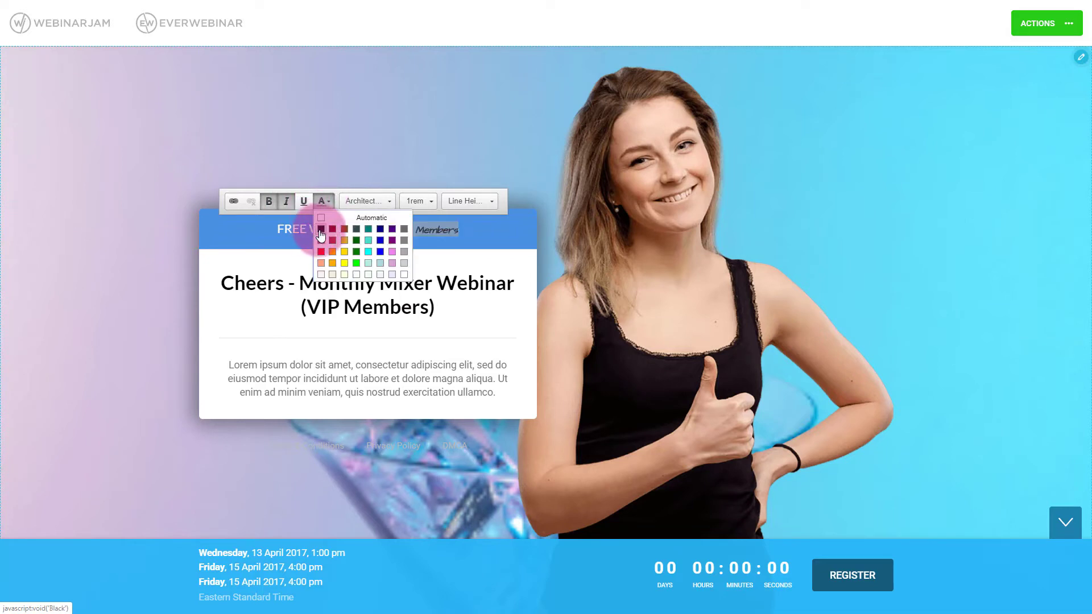
{"action": "left_click", "coordinate": [327, 233]}
{"action": "left_click", "coordinate": [429, 294]}
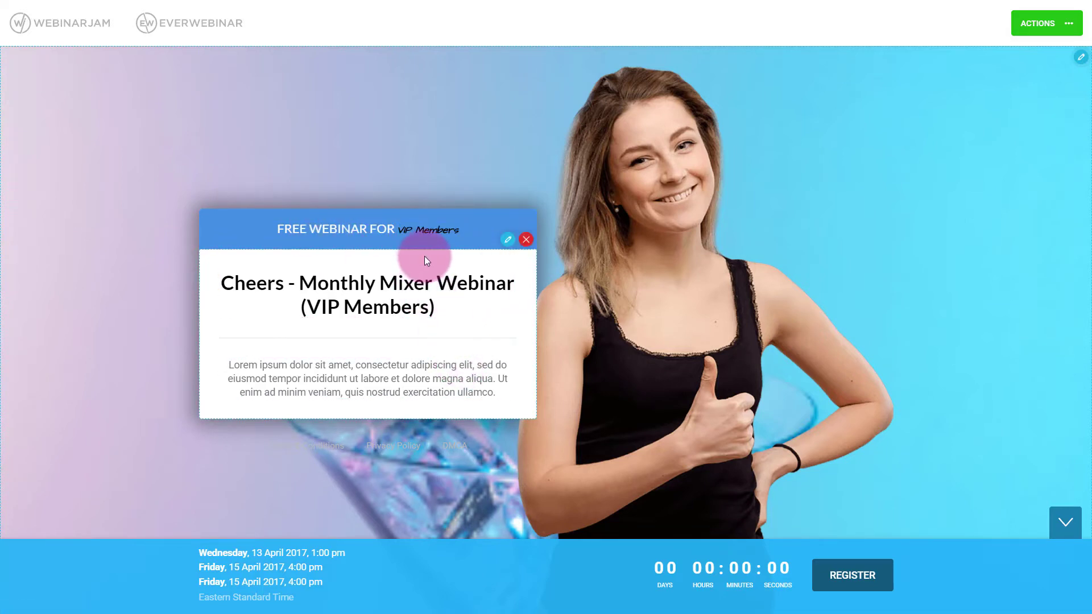
{"action": "double_click", "coordinate": [429, 221]}
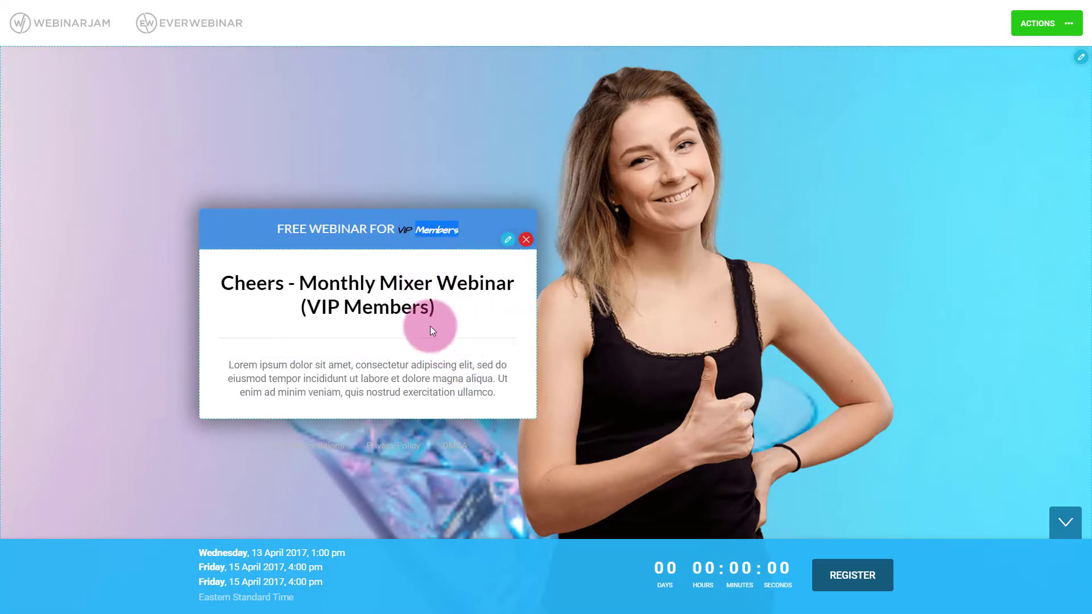
{"action": "left_click", "coordinate": [390, 377]}
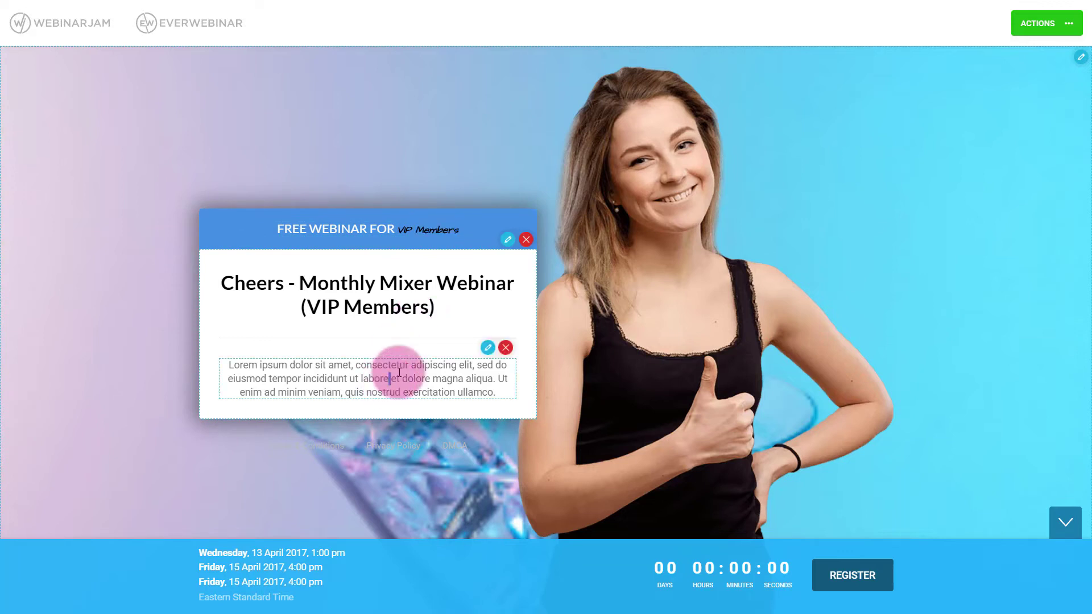
Step: Select all the Lorem ipsum body text to replace it with the hand-crafted drinks description
{"action": "key", "text": "ctrl+a"}
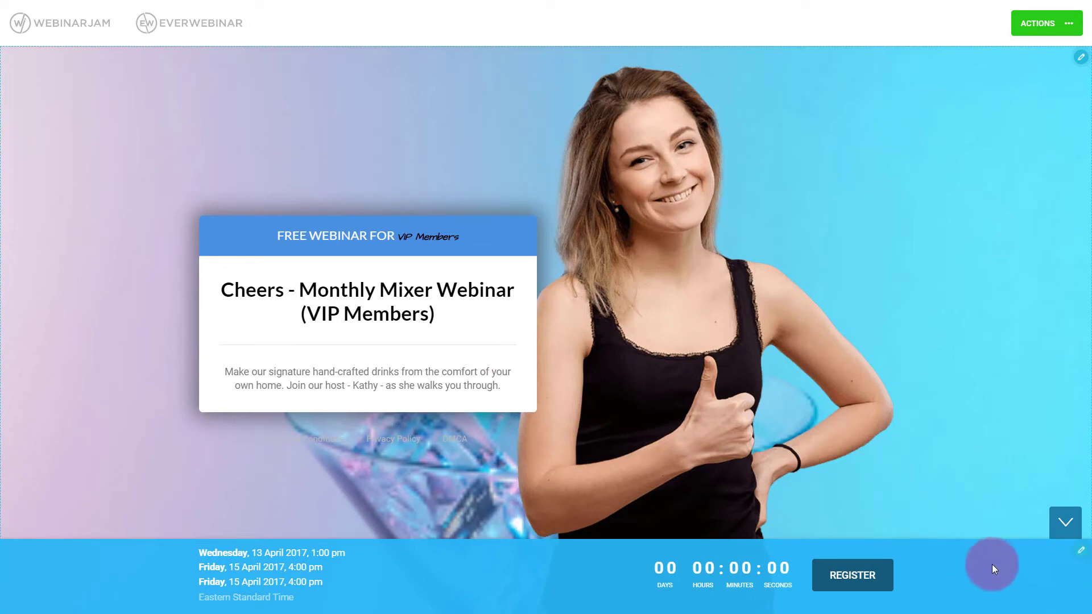
Step: Set the registration bar colour to hex 951581
{"action": "left_click", "coordinate": [1082, 553]}
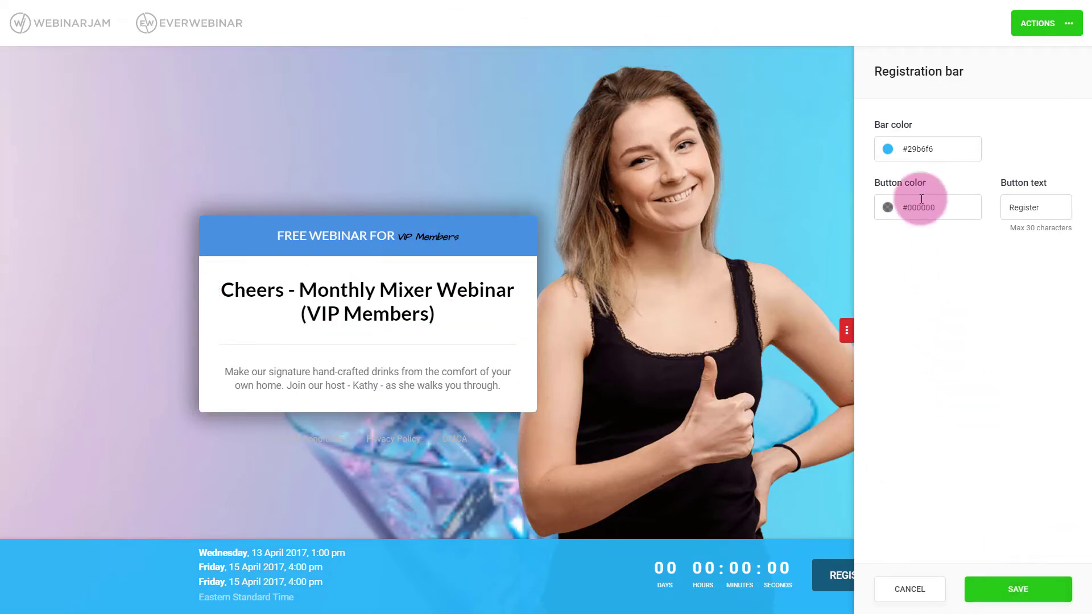
{"action": "double_click", "coordinate": [919, 149]}
{"action": "type", "text": "951581"}
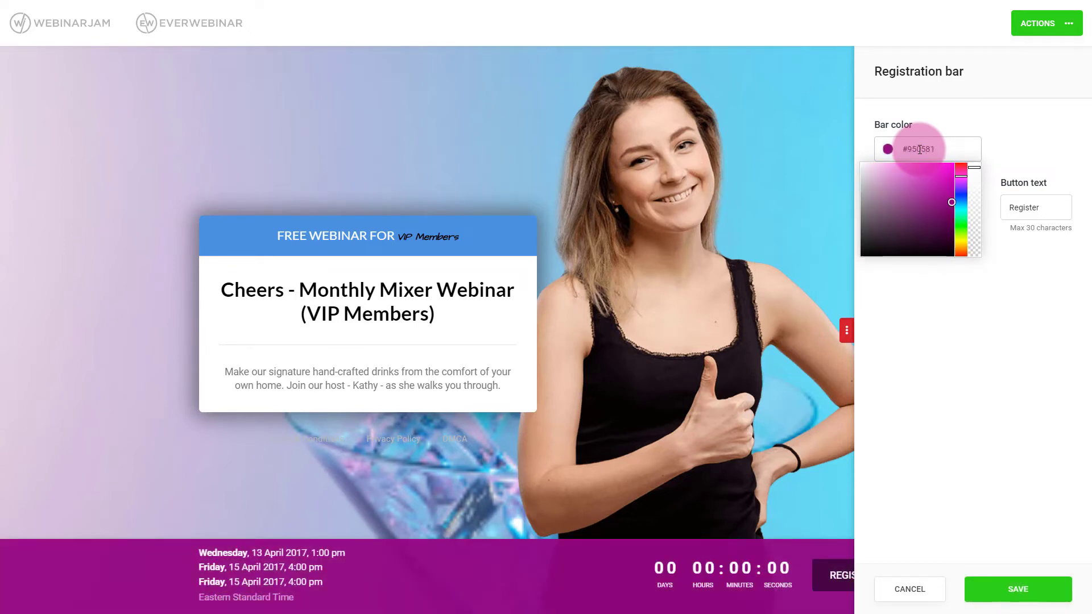
{"action": "double_click", "coordinate": [925, 148]}
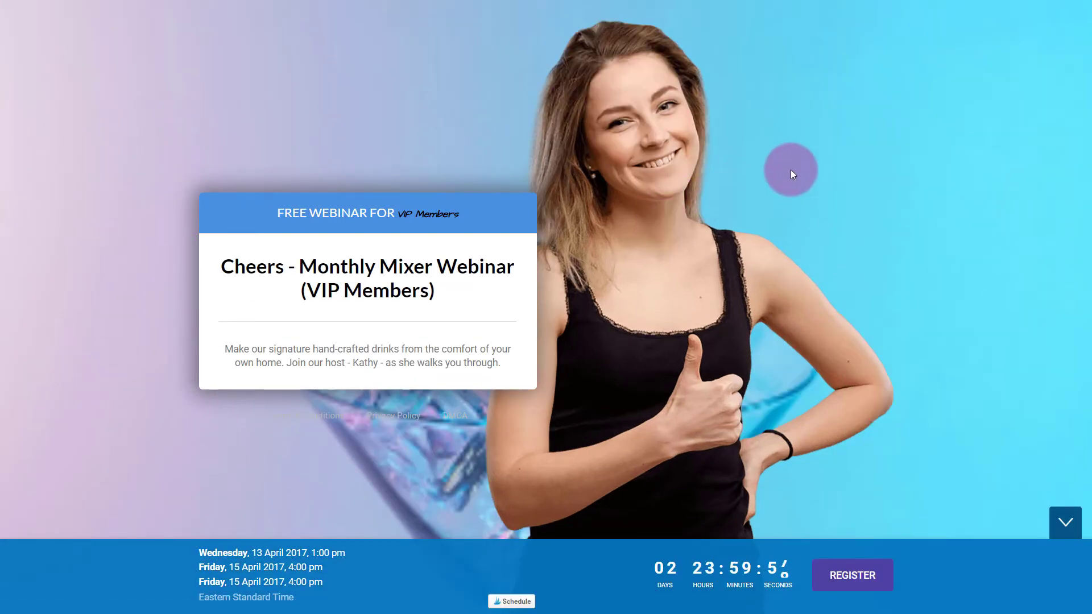
Step: Leave the full-screen preview, then save the page and exit the editor
{"action": "key", "text": "F11"}
{"action": "left_click", "coordinate": [103, 8]}
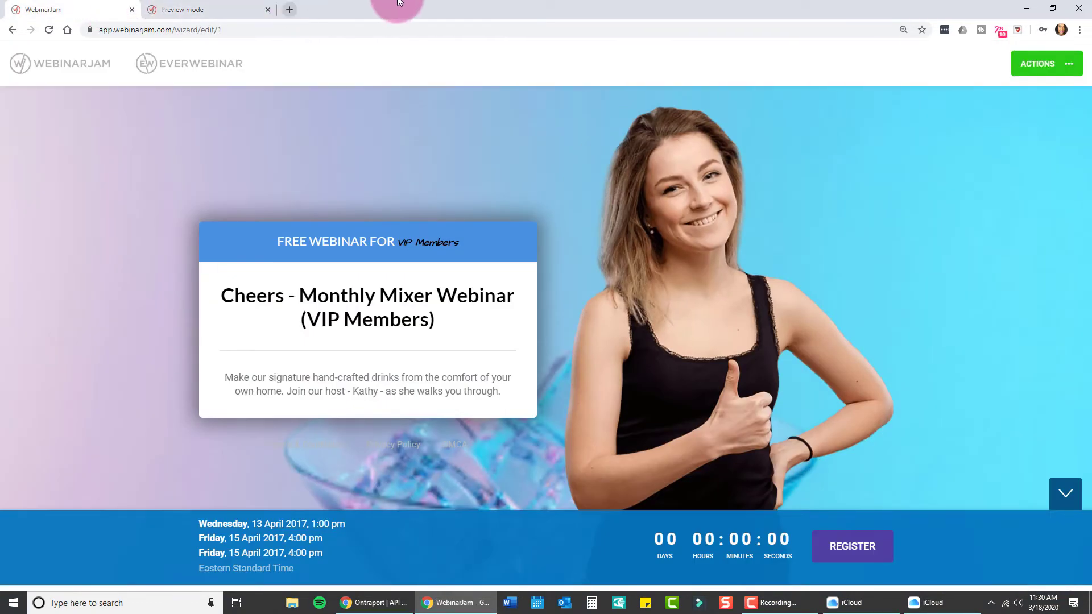
{"action": "left_click", "coordinate": [1064, 62]}
{"action": "left_click", "coordinate": [1026, 208]}
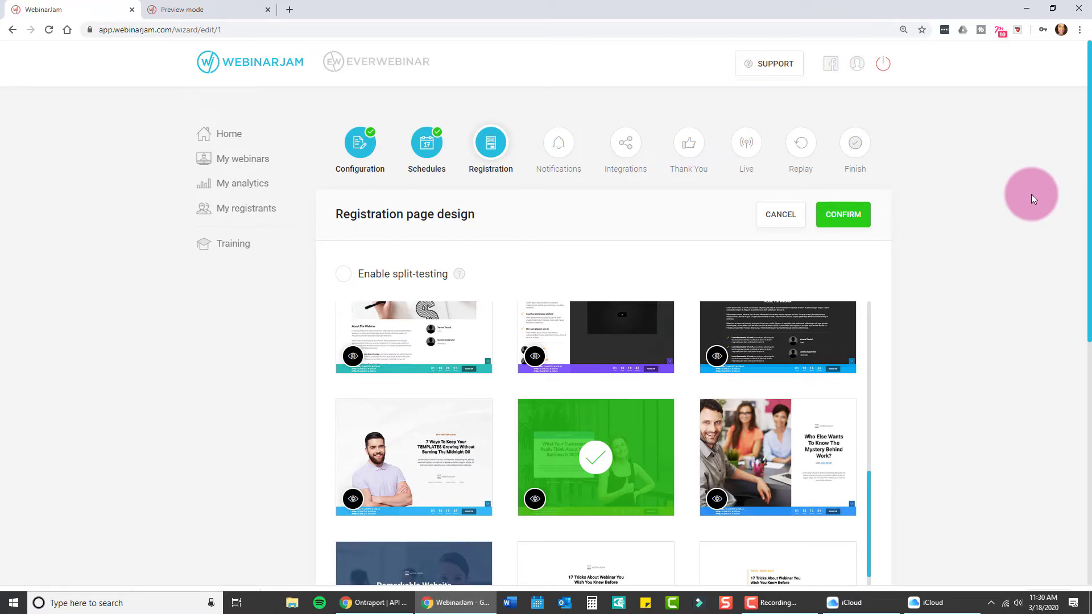
Step: Confirm Template 13 and add an optional Phone number field to the registration form
{"action": "left_click", "coordinate": [853, 216]}
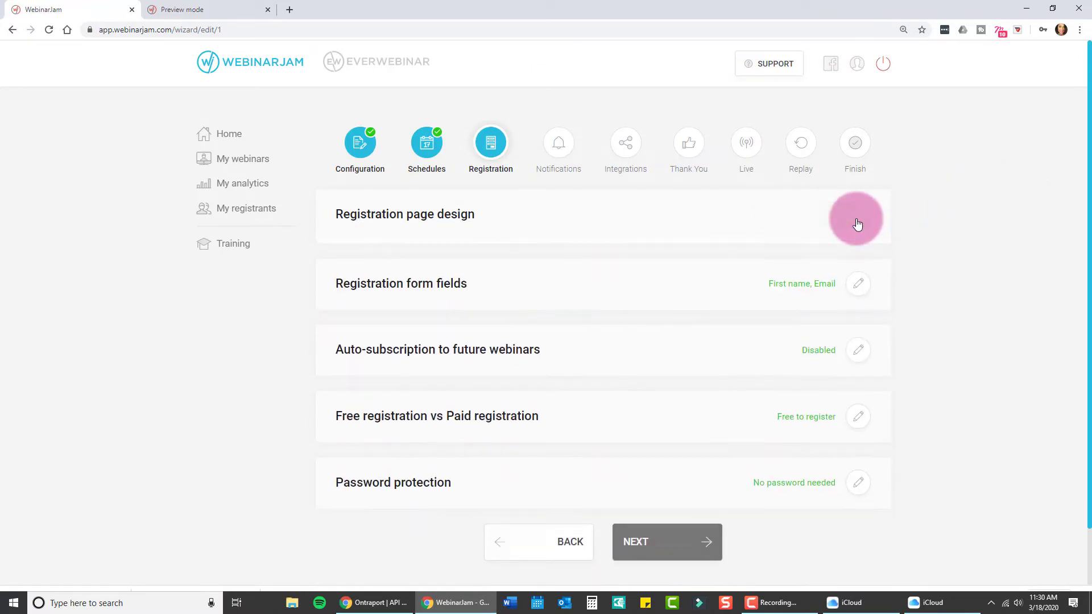
{"action": "left_click", "coordinate": [858, 280]}
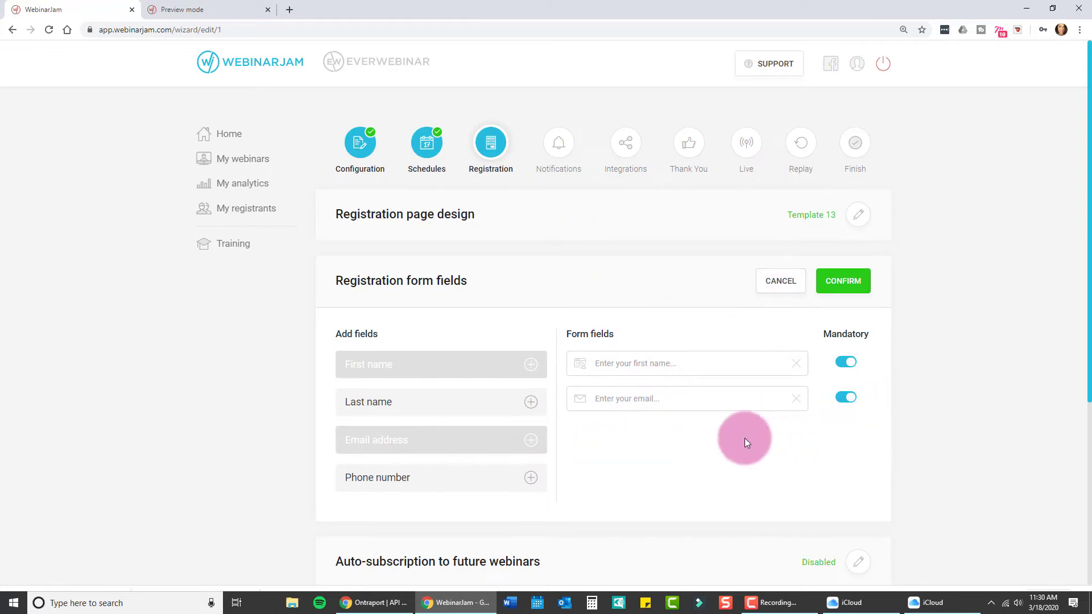
{"action": "left_click", "coordinate": [530, 479]}
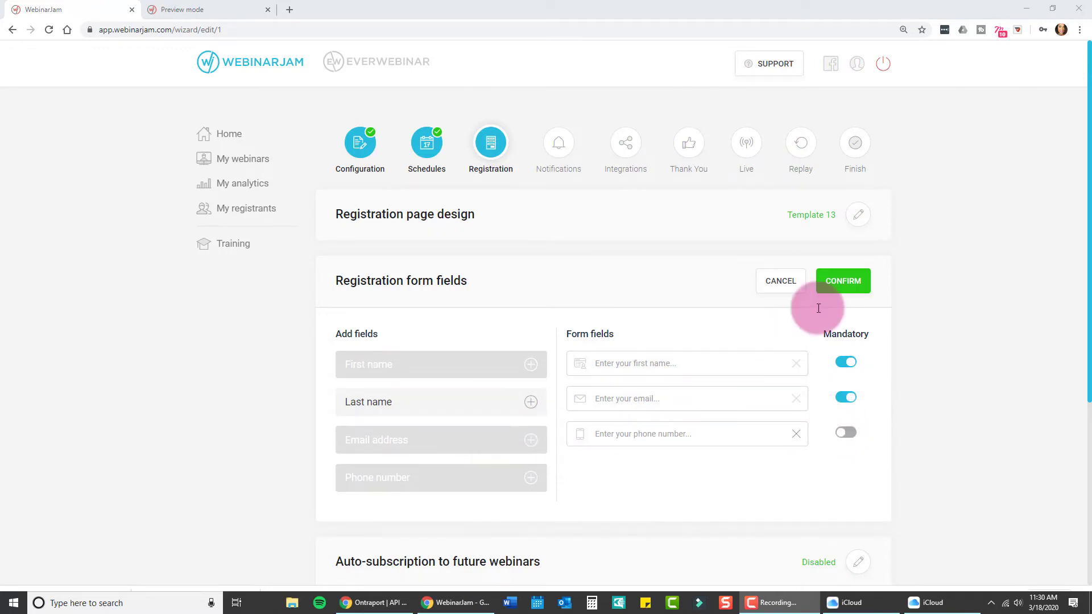
{"action": "left_click", "coordinate": [845, 281]}
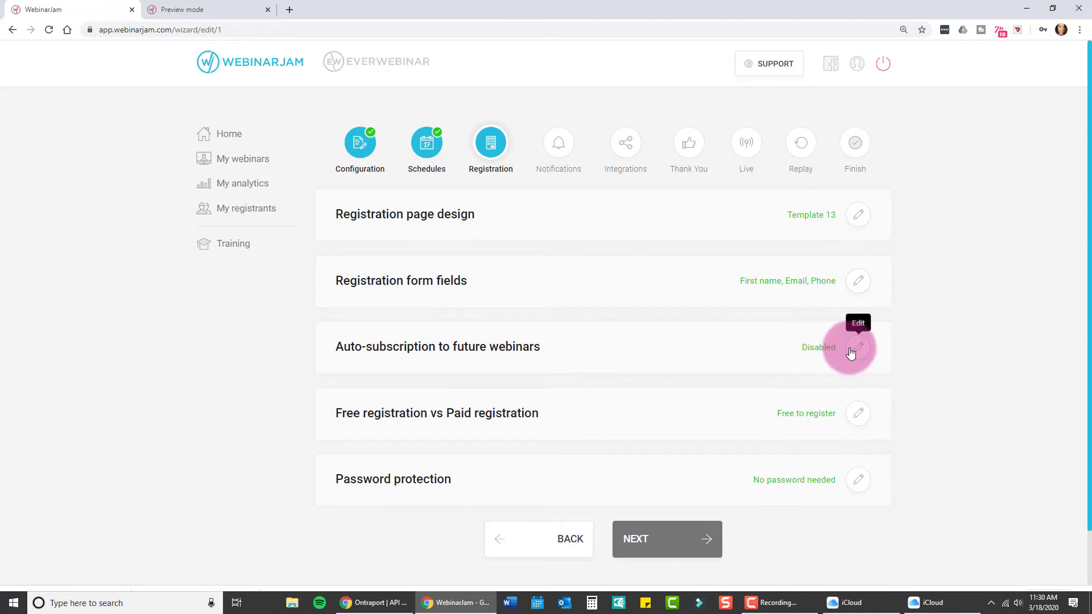
Step: Re-confirm the form fields, then enable auto-subscription to future webinars
{"action": "left_click", "coordinate": [858, 278]}
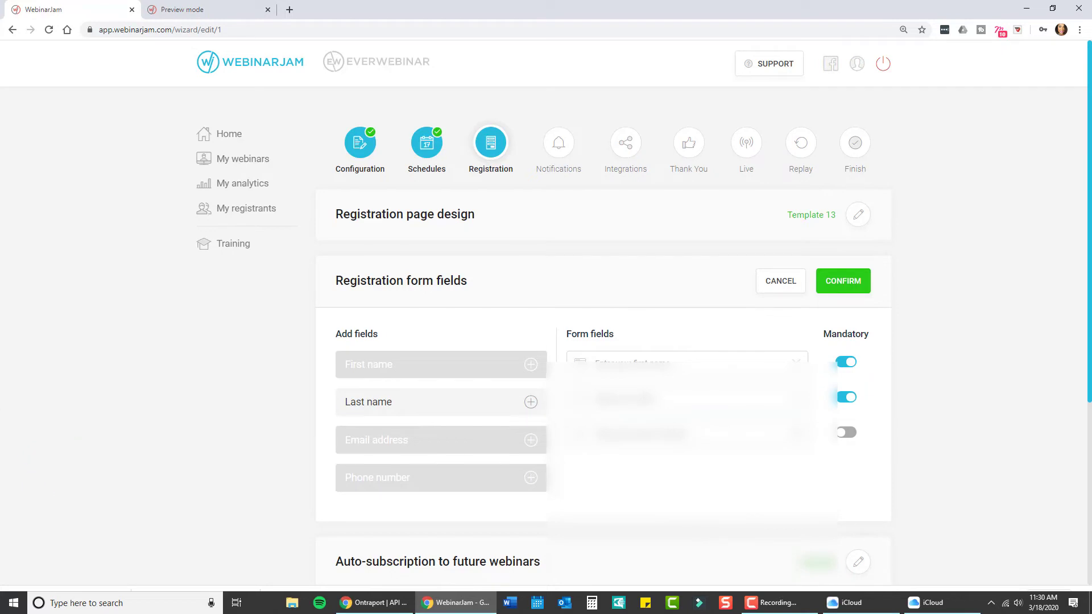
{"action": "scroll", "coordinate": [633, 382], "scroll_direction": "down", "scroll_amount": 3}
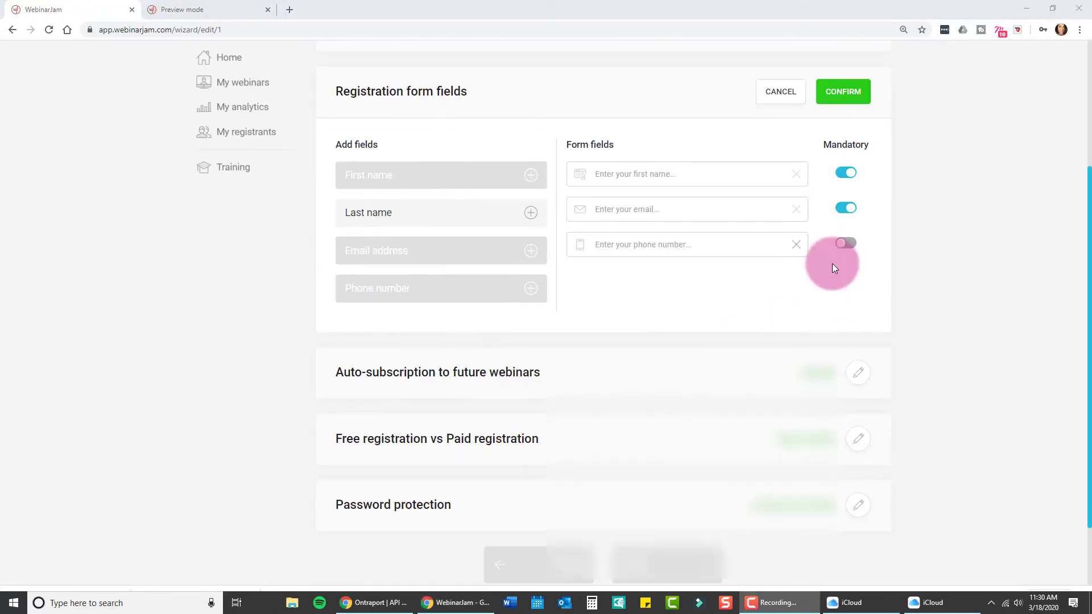
{"action": "left_click", "coordinate": [844, 108]}
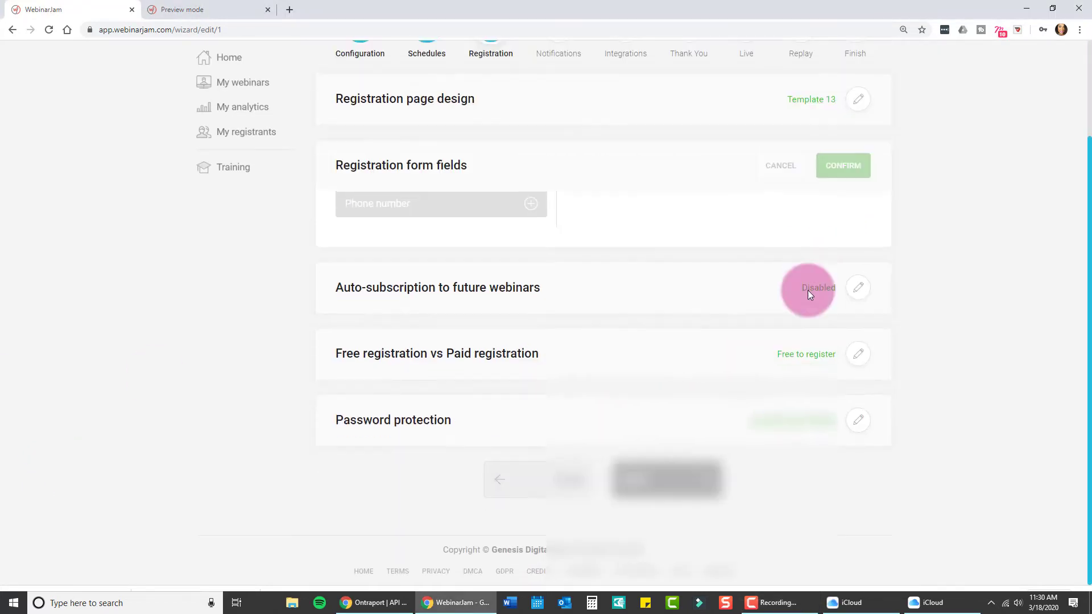
{"action": "left_click", "coordinate": [855, 293]}
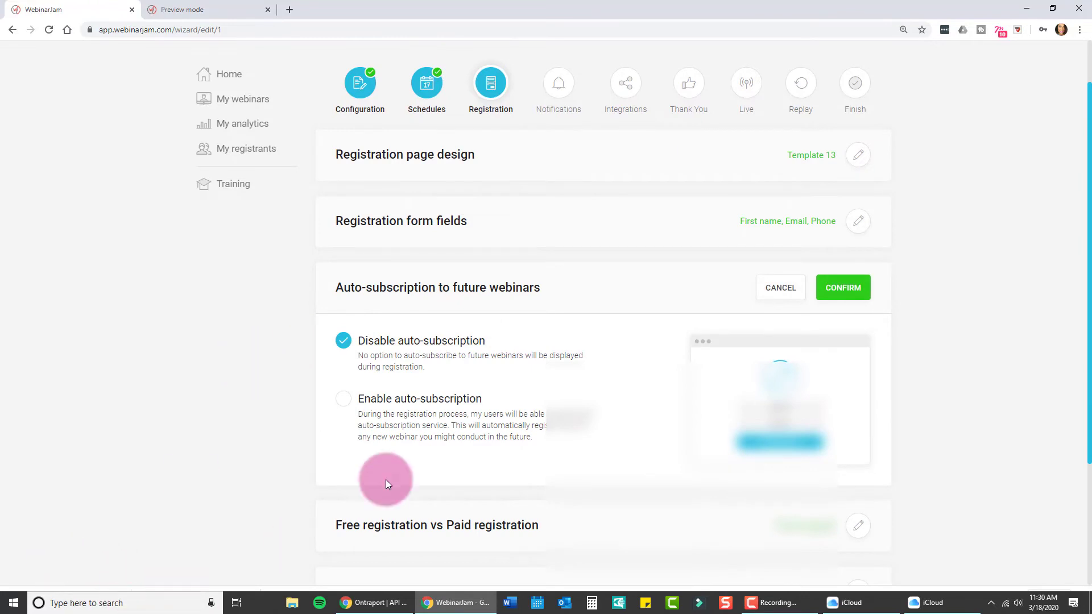
{"action": "left_click", "coordinate": [343, 399]}
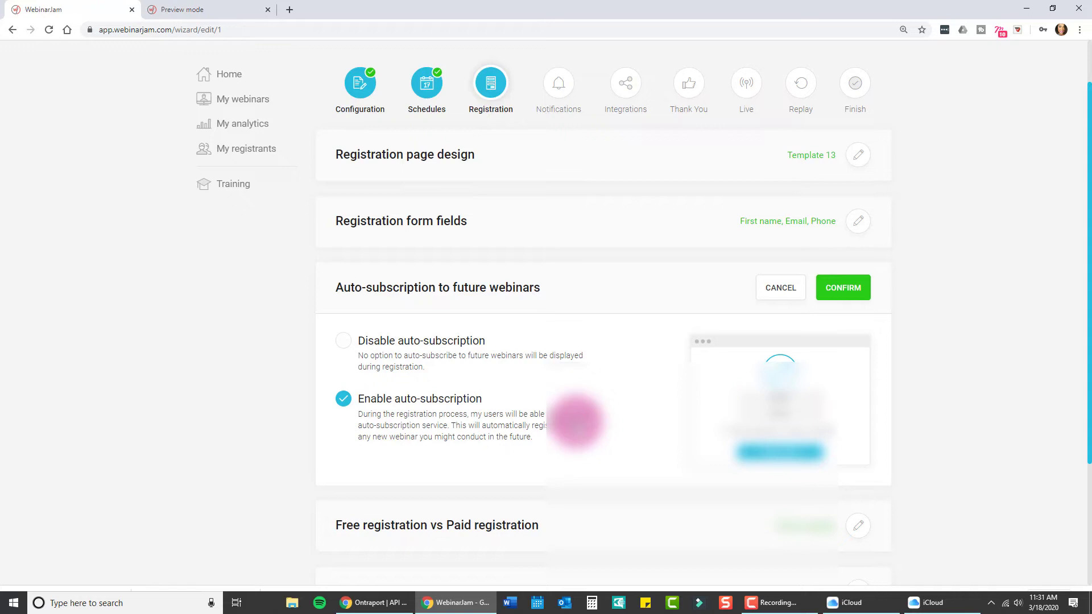
{"action": "left_click", "coordinate": [859, 288]}
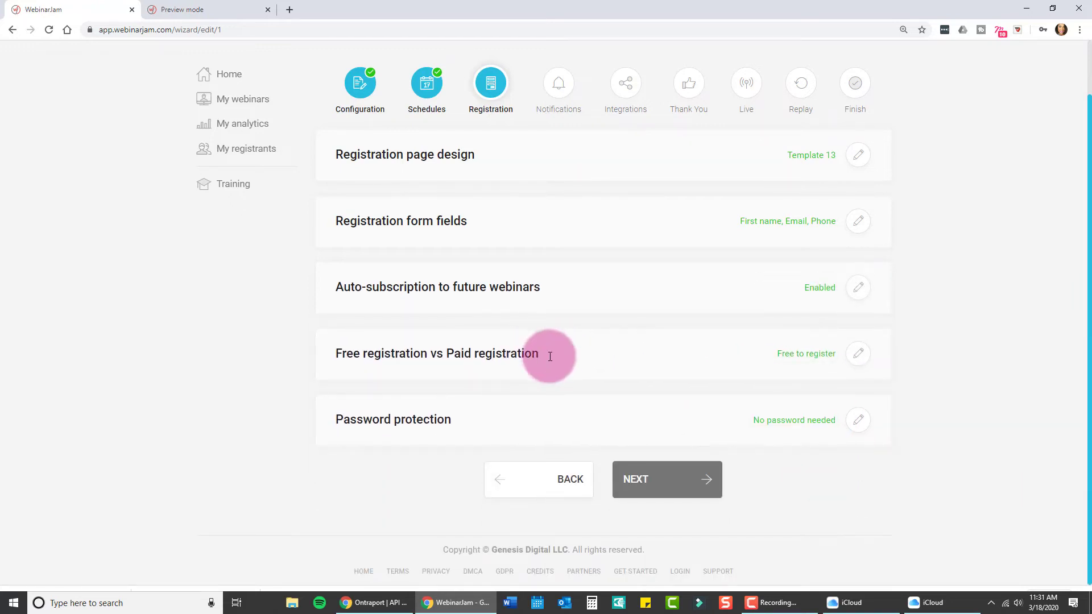
{"action": "left_click", "coordinate": [859, 353]}
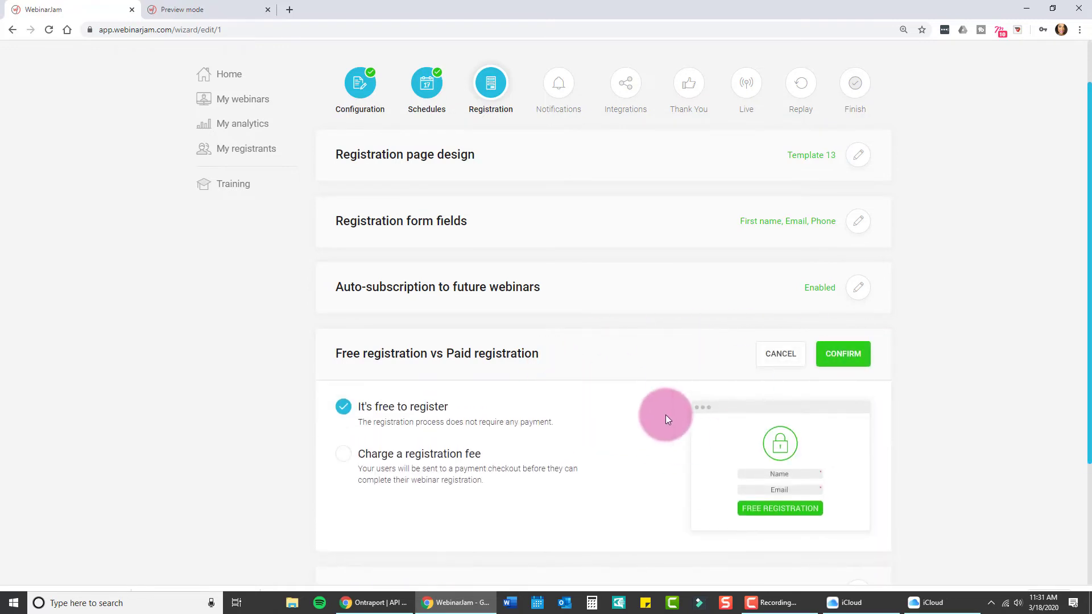
{"action": "left_click", "coordinate": [341, 454]}
{"action": "scroll", "coordinate": [421, 414], "scroll_direction": "down", "scroll_amount": 3}
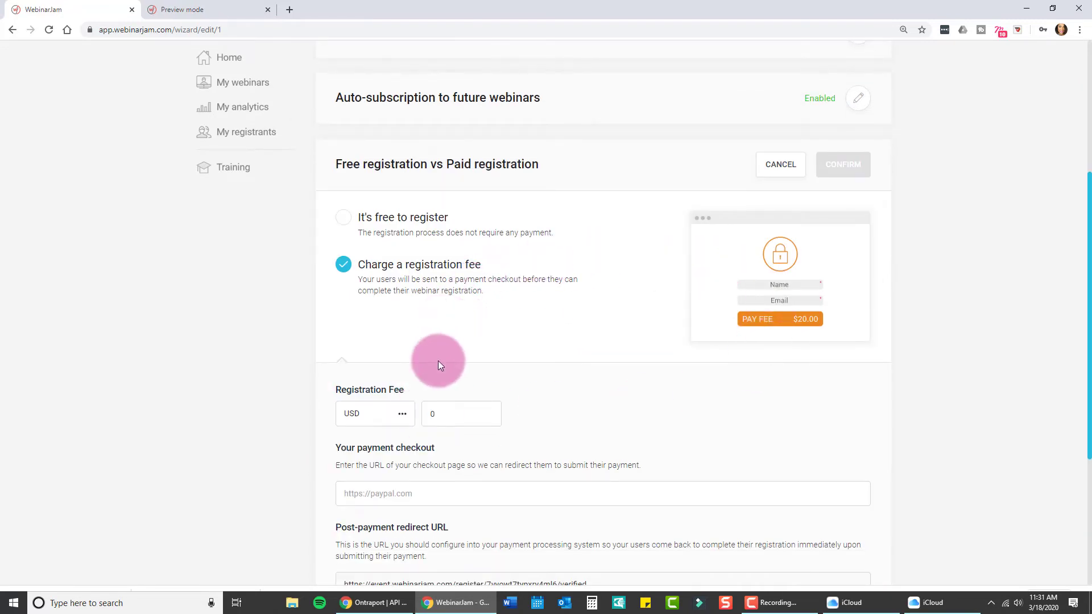
{"action": "scroll", "coordinate": [438, 361], "scroll_direction": "down", "scroll_amount": 3}
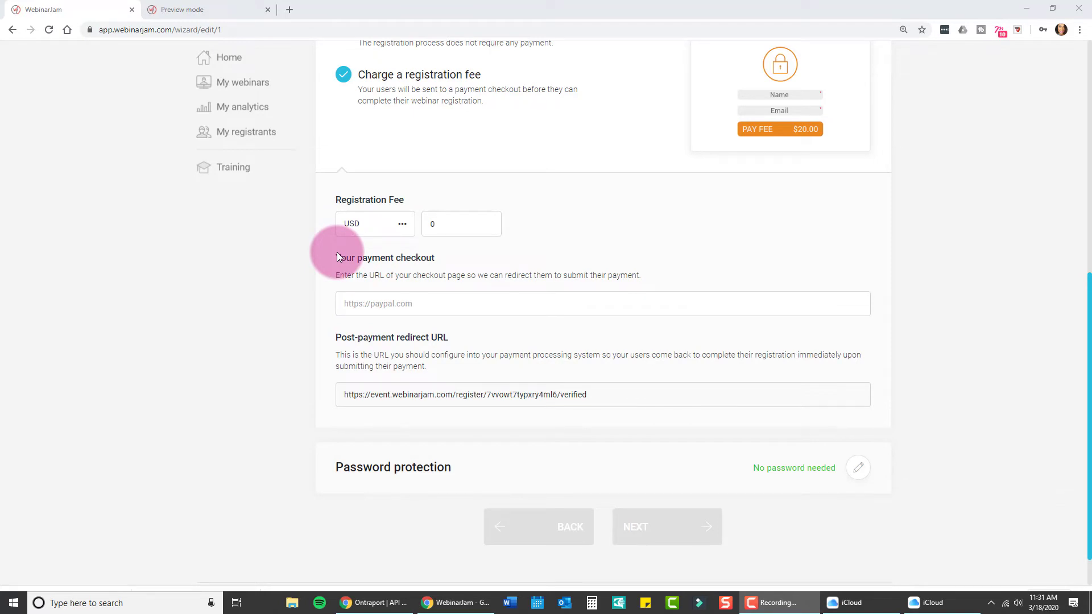
{"action": "scroll", "coordinate": [453, 288], "scroll_direction": "up", "scroll_amount": 3}
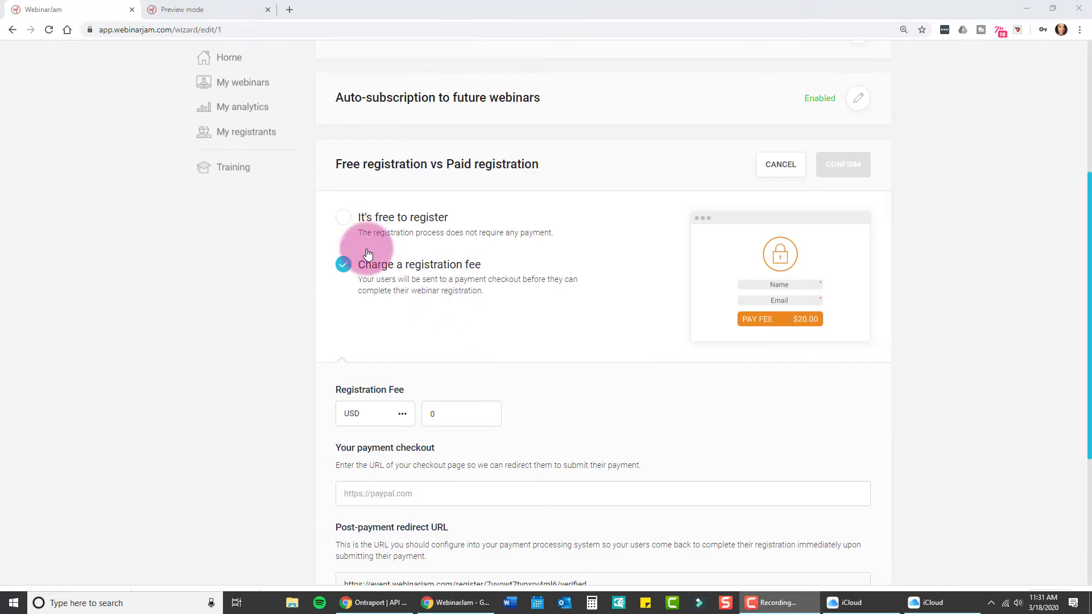
{"action": "left_click", "coordinate": [335, 219]}
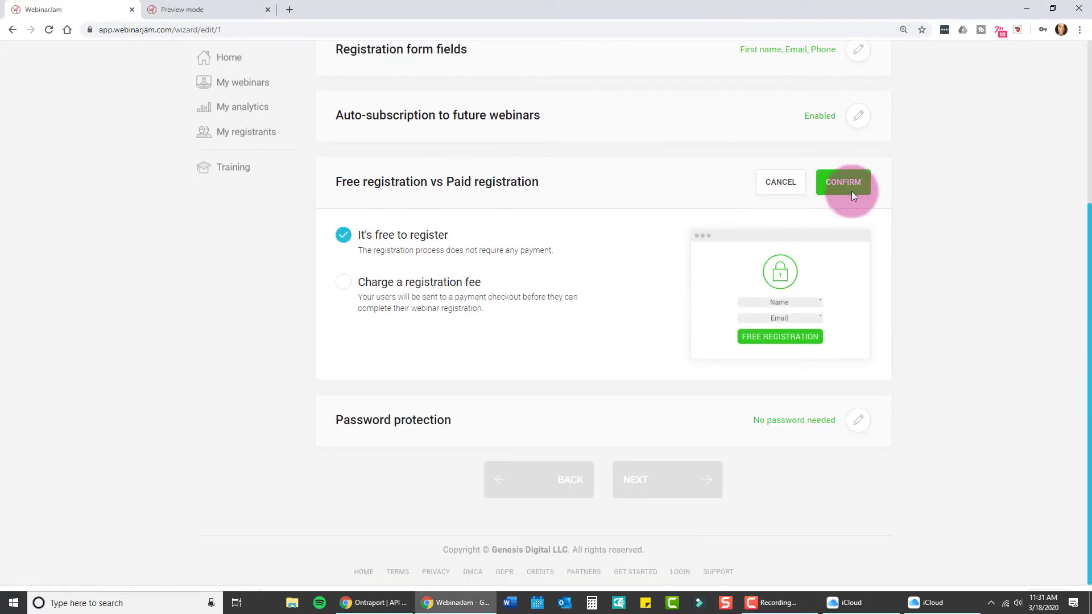
{"action": "left_click", "coordinate": [851, 191]}
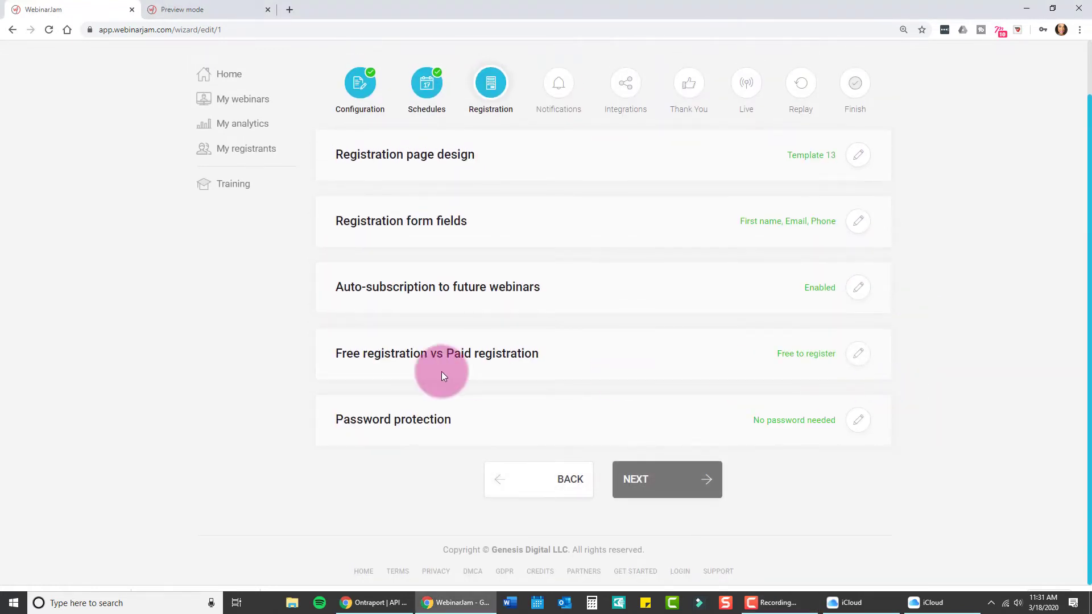
{"action": "left_click", "coordinate": [859, 424]}
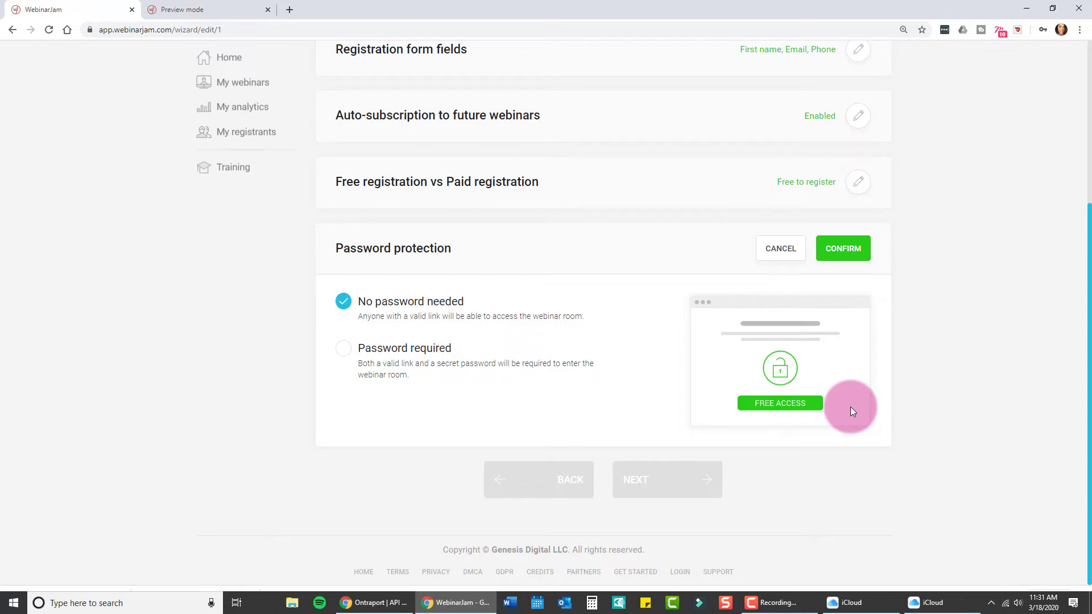
{"action": "left_click", "coordinate": [845, 250]}
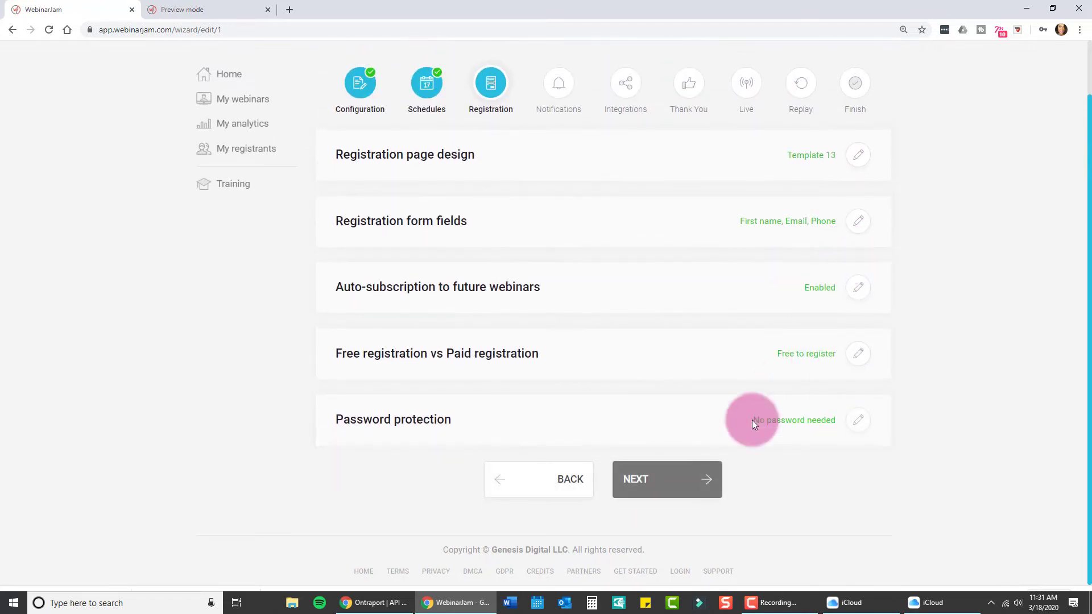
Step: Advance to Notifications and confirm WebinarJam mail as the email gateway
{"action": "left_click", "coordinate": [685, 484]}
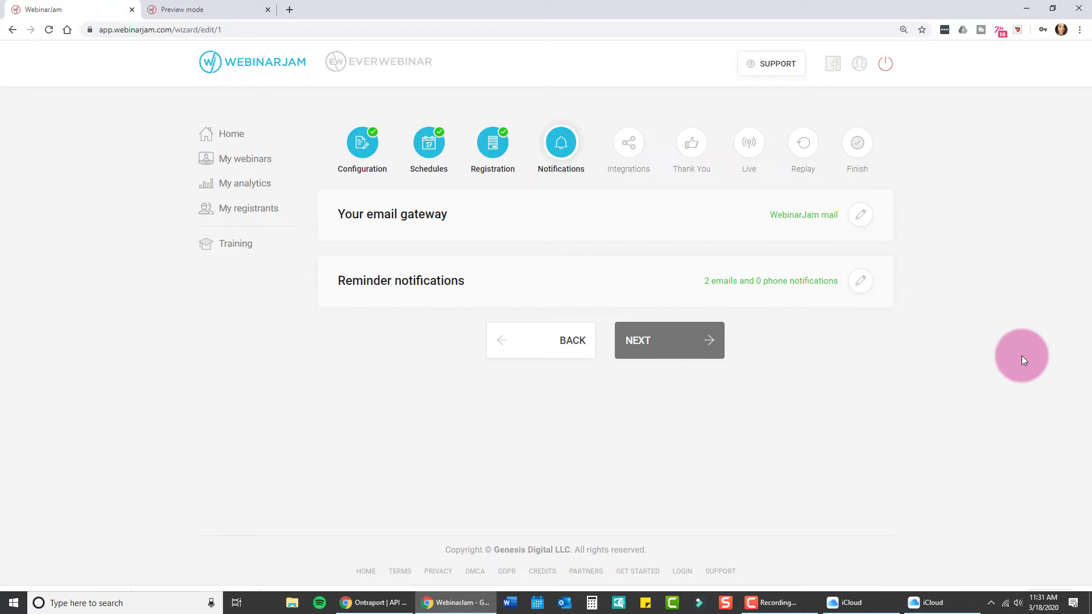
{"action": "left_click", "coordinate": [859, 221]}
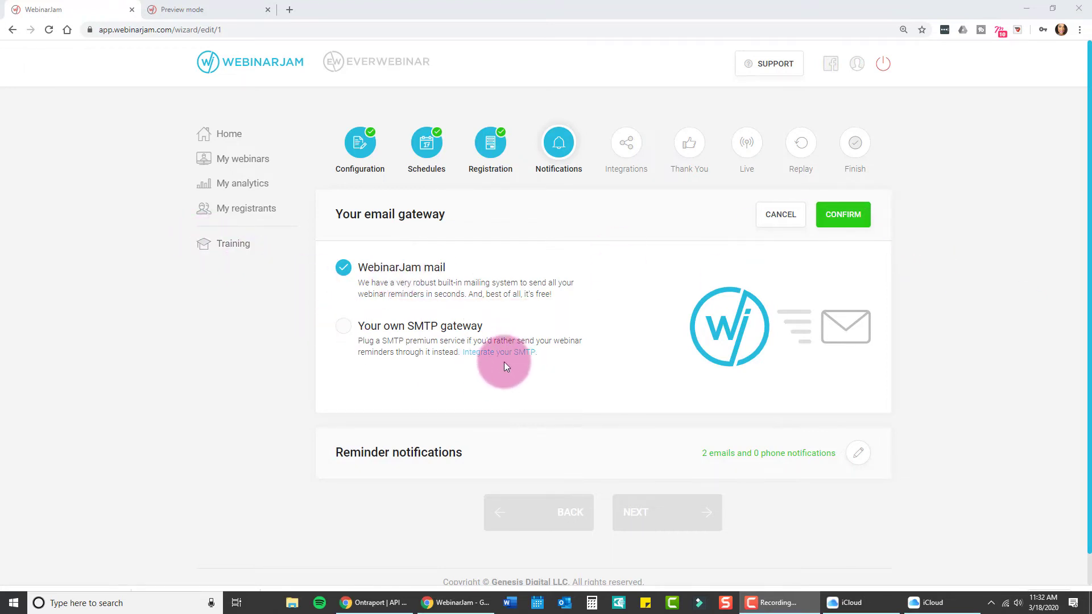
{"action": "left_click", "coordinate": [846, 215]}
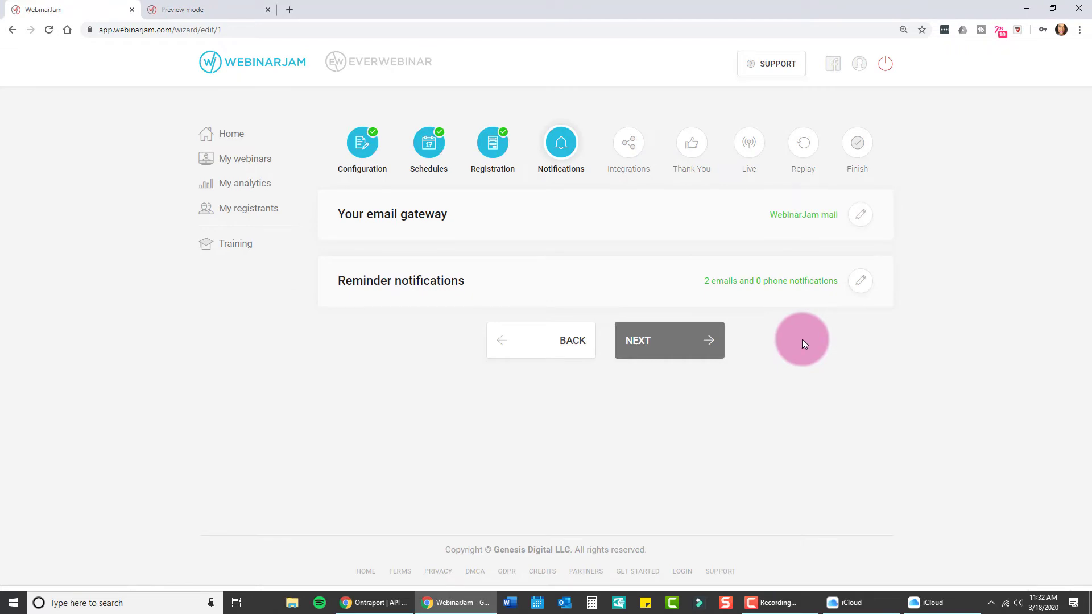
Step: Open Reminder notifications and scroll through the welcome and 15-minute last-minute emails
{"action": "left_click", "coordinate": [859, 282]}
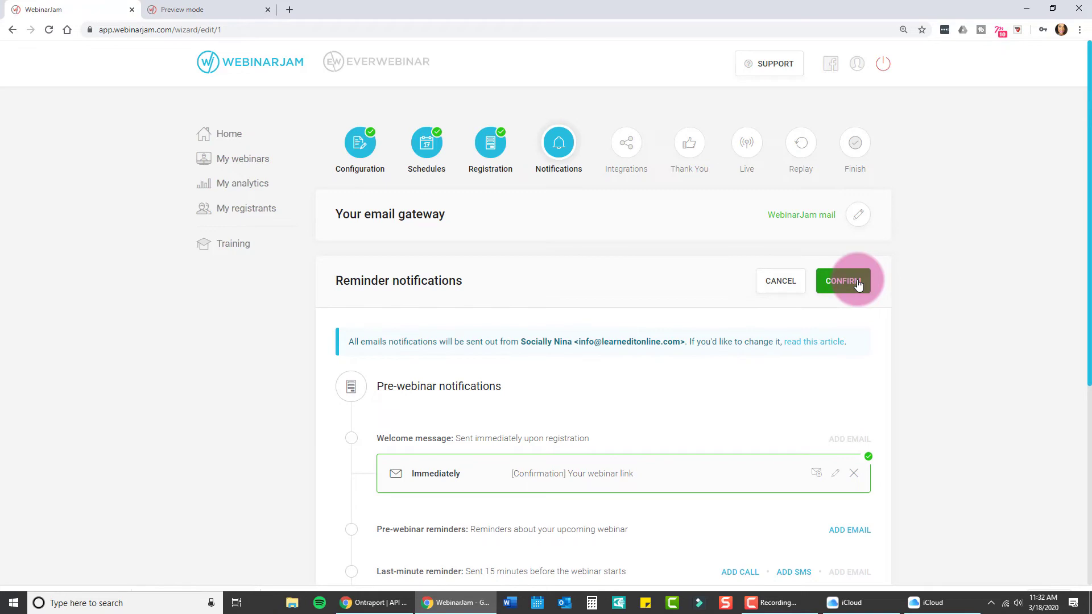
{"action": "scroll", "coordinate": [748, 438], "scroll_direction": "down", "scroll_amount": 5}
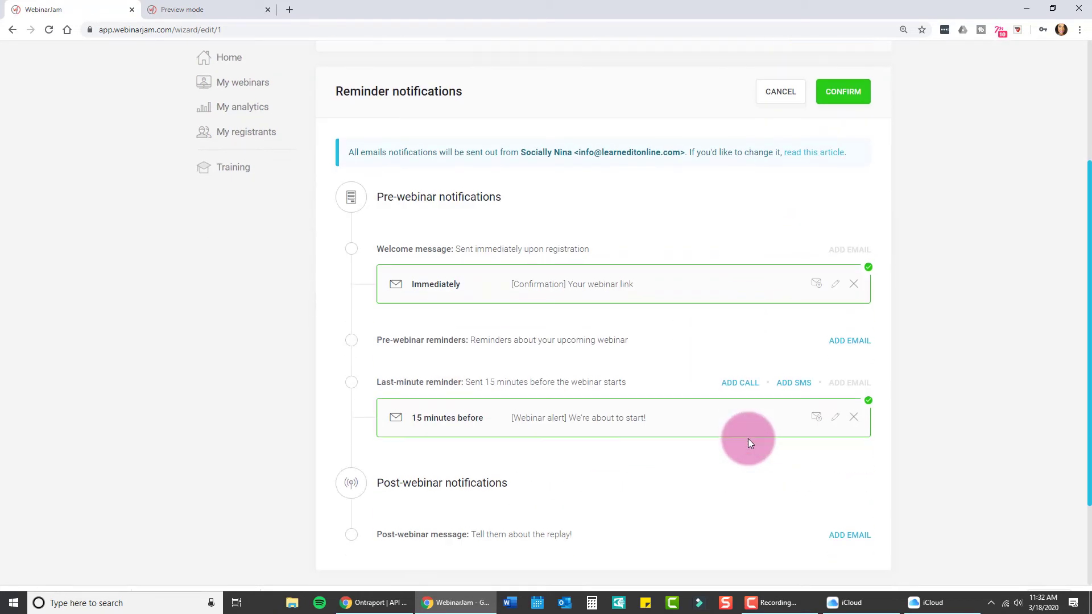
{"action": "scroll", "coordinate": [744, 438], "scroll_direction": "down", "scroll_amount": 1}
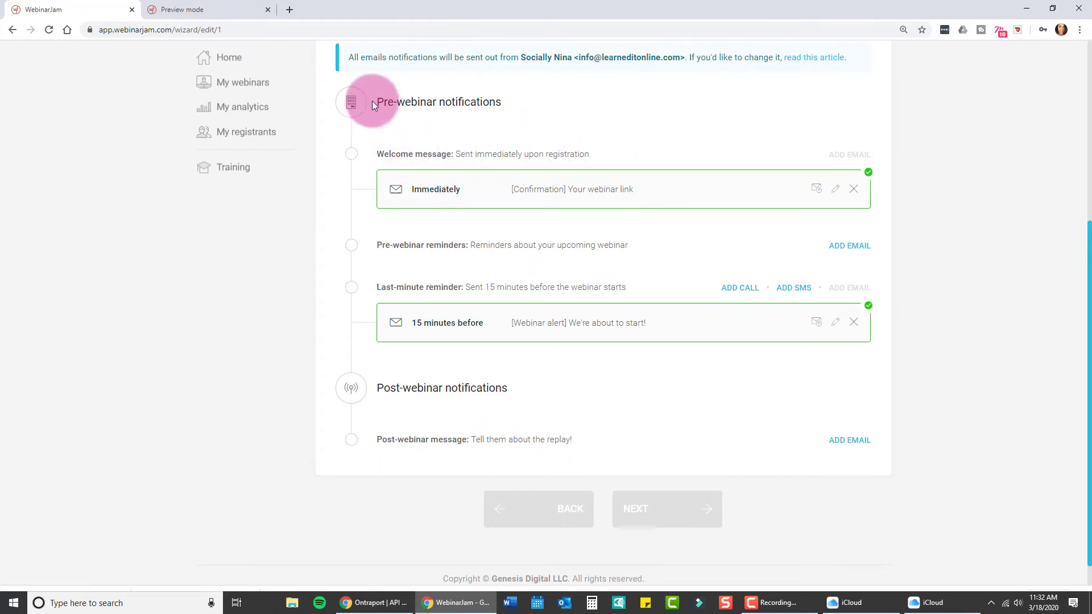
{"action": "left_click_drag", "start_coordinate": [376, 102], "coordinate": [415, 282]}
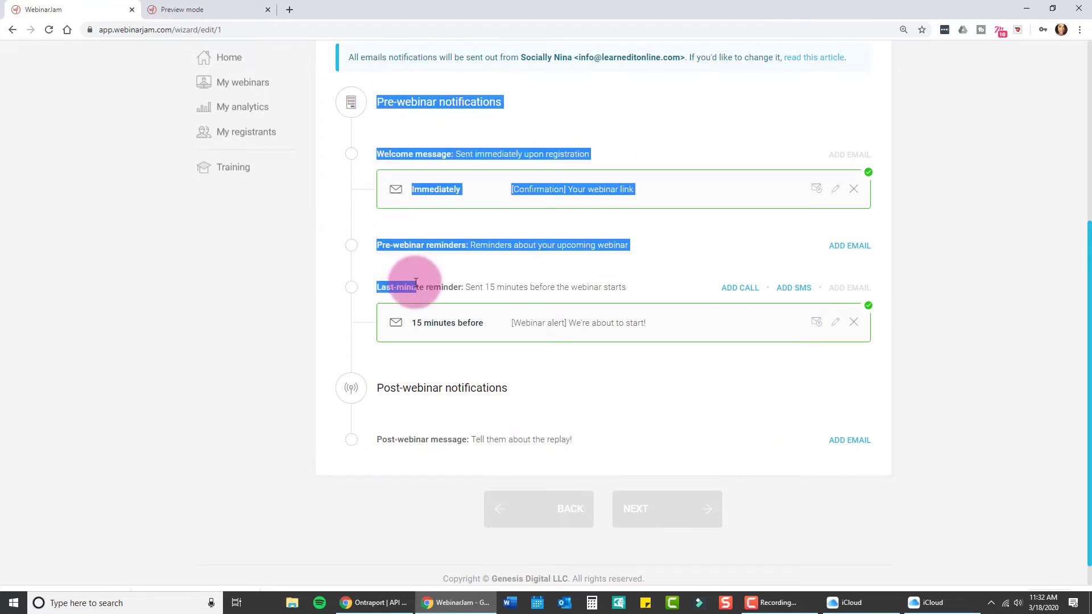
{"action": "left_click", "coordinate": [476, 432]}
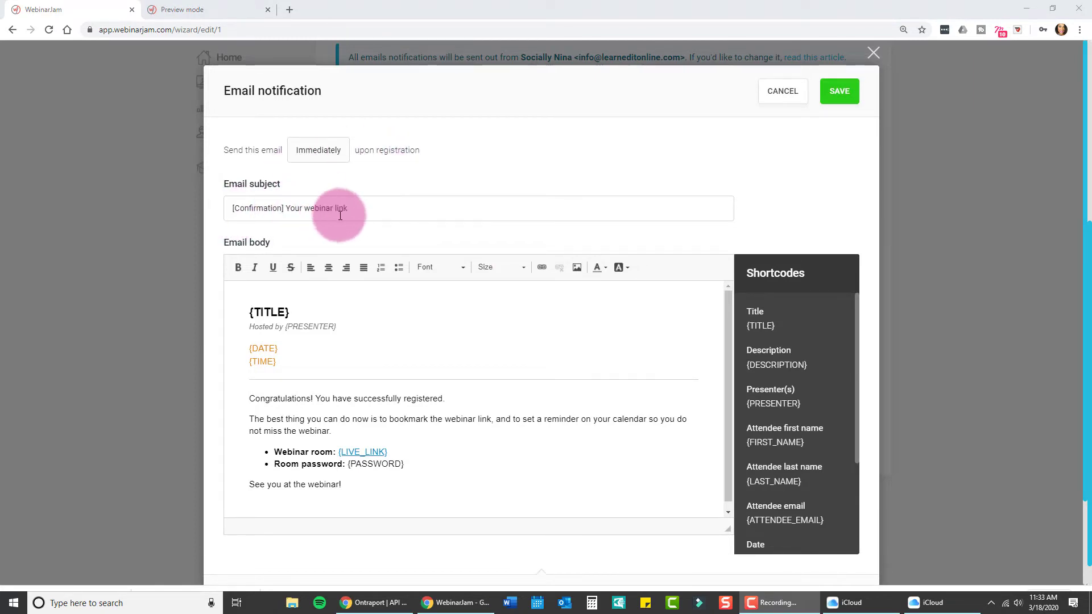
{"action": "scroll", "coordinate": [356, 213], "scroll_direction": "down", "scroll_amount": 2}
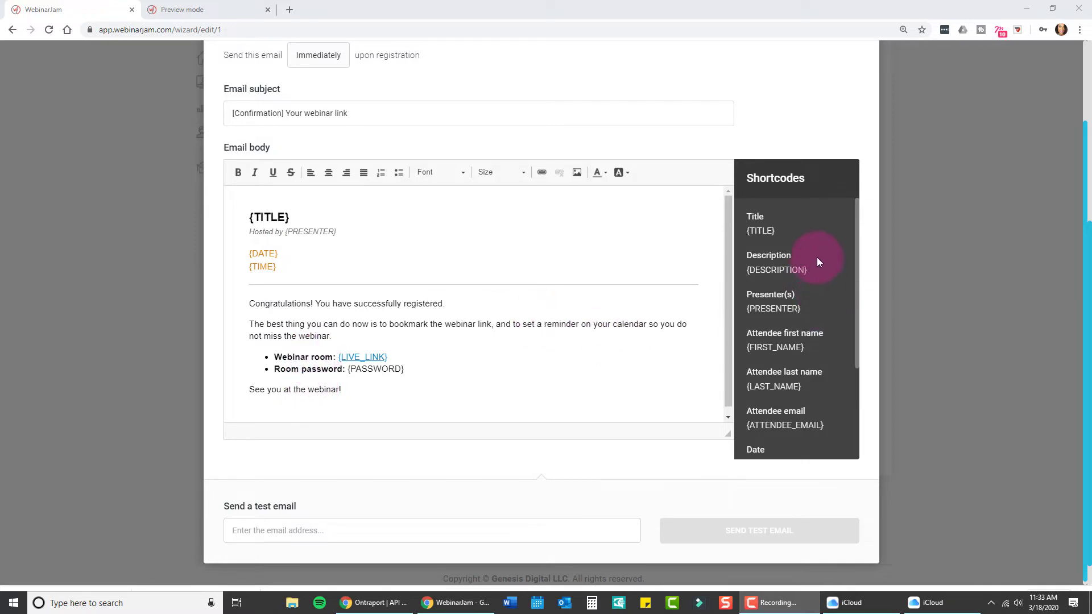
{"action": "scroll", "coordinate": [817, 261], "scroll_direction": "down", "scroll_amount": 3}
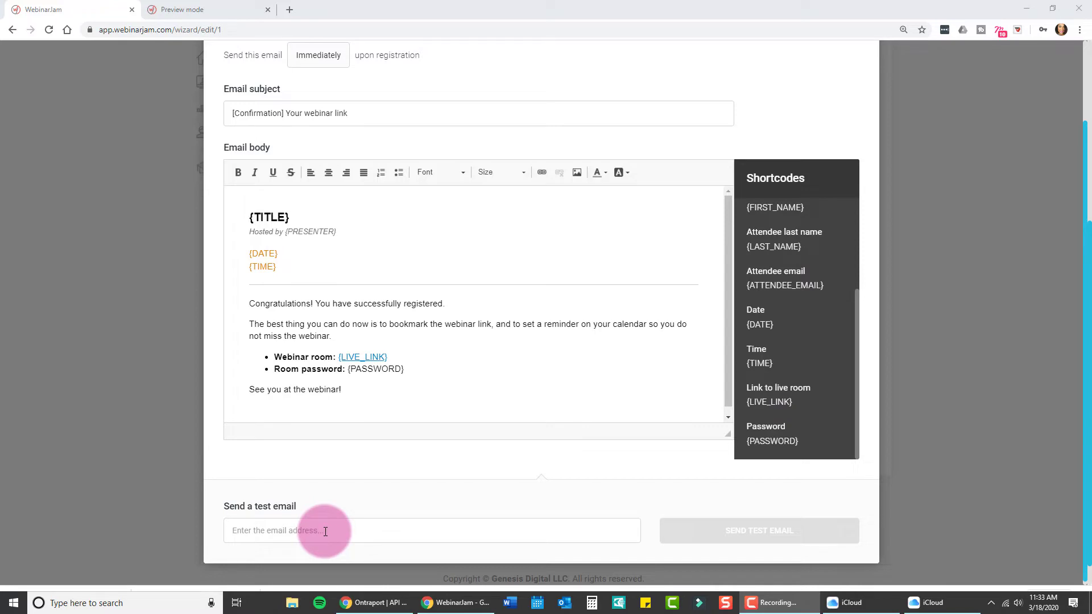
{"action": "scroll", "coordinate": [333, 456], "scroll_direction": "up", "scroll_amount": 2}
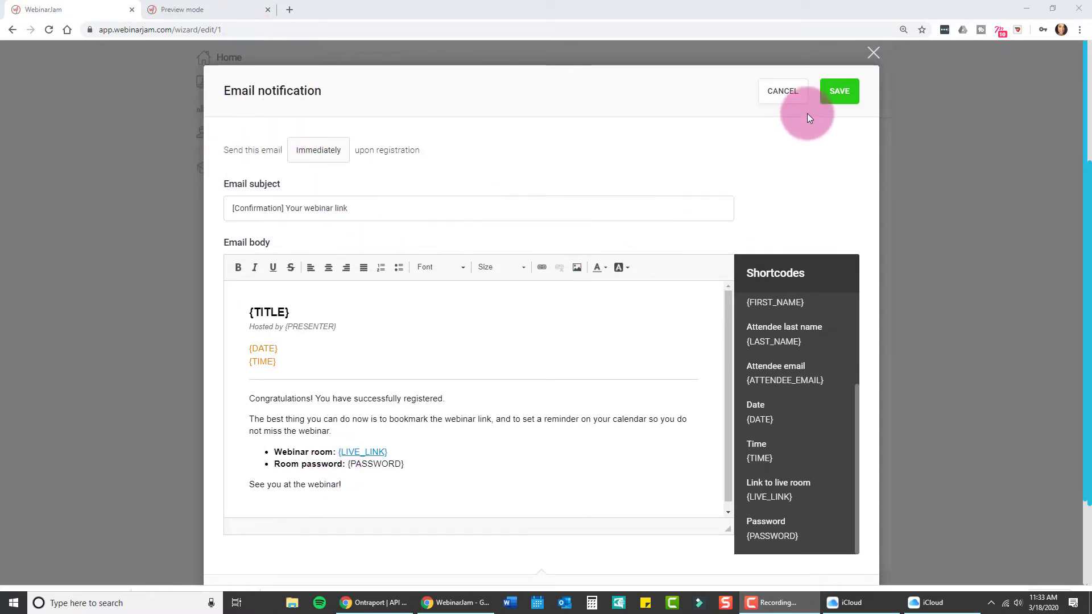
{"action": "left_click", "coordinate": [783, 91]}
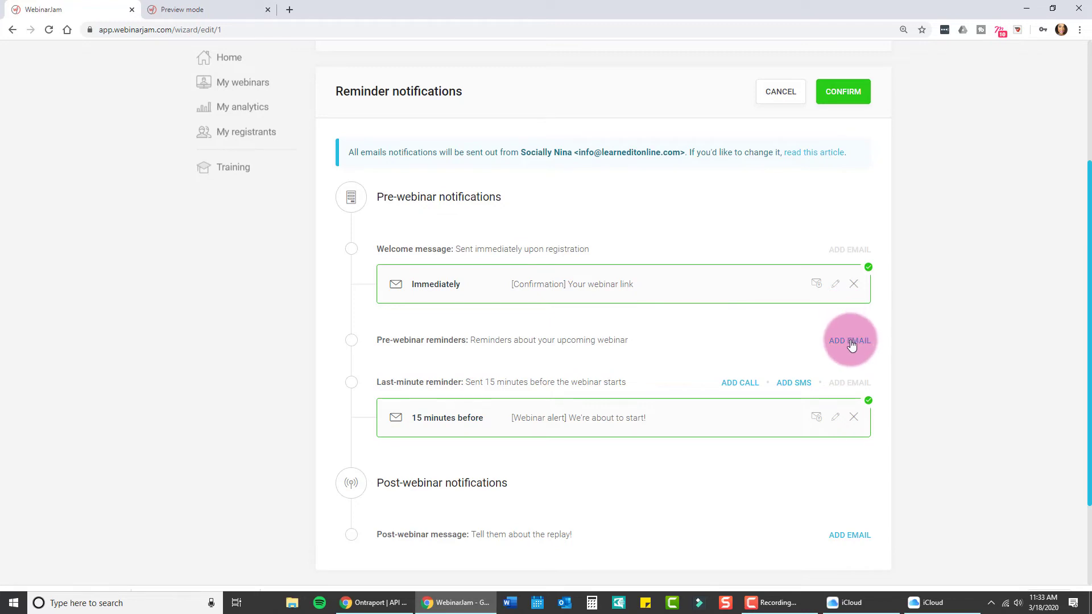
Step: Add a 24-hour pre-webinar reminder with subject '[Reminder] Your upcoming webinar (24 Hours)'
{"action": "left_click", "coordinate": [845, 343]}
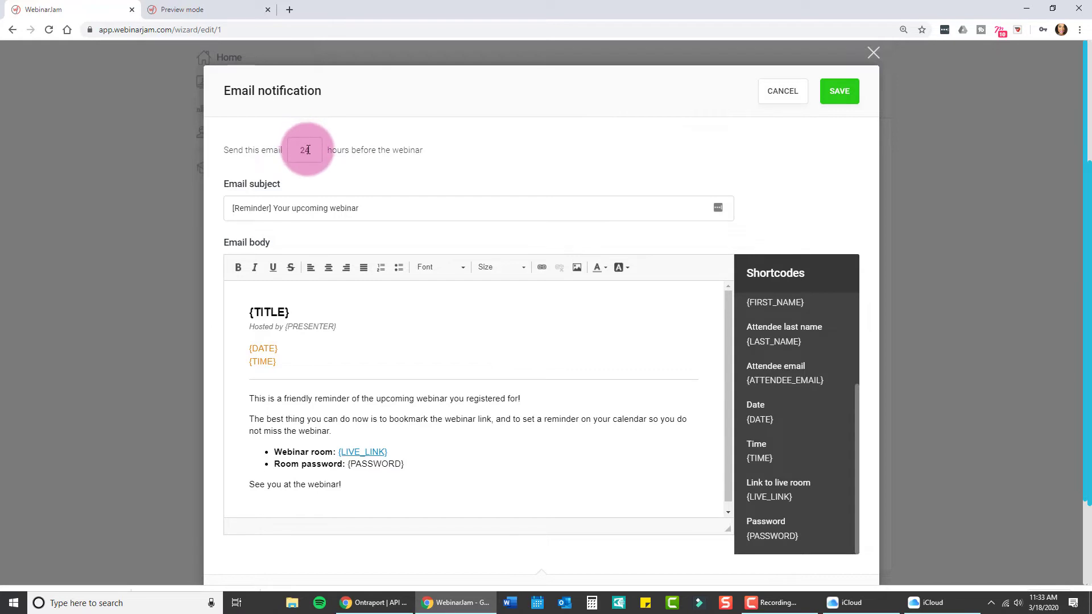
{"action": "left_click", "coordinate": [368, 204]}
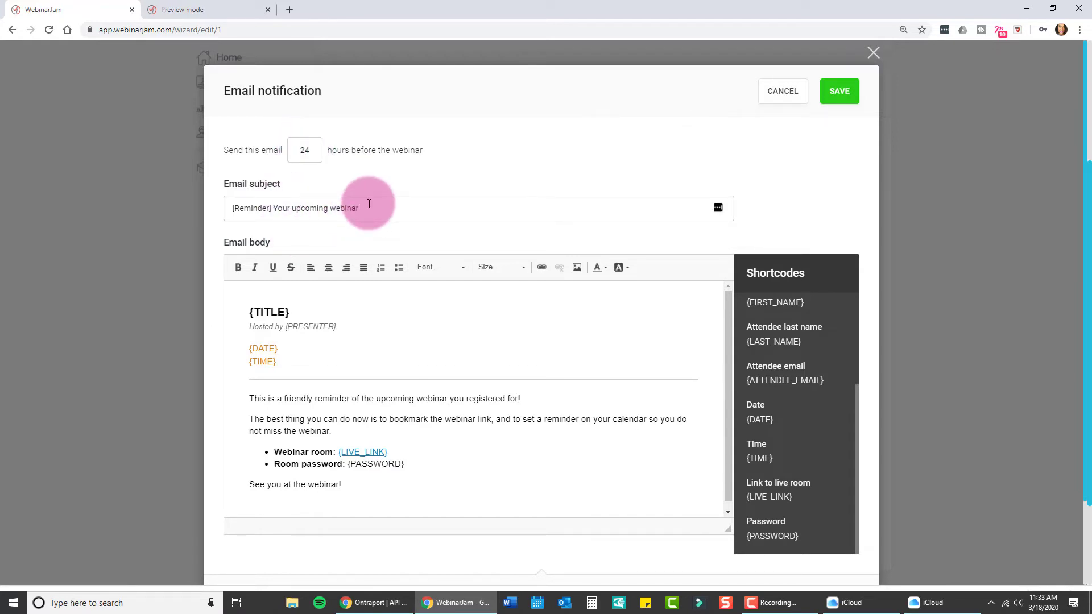
{"action": "type", "text": "(24 Hours)"}
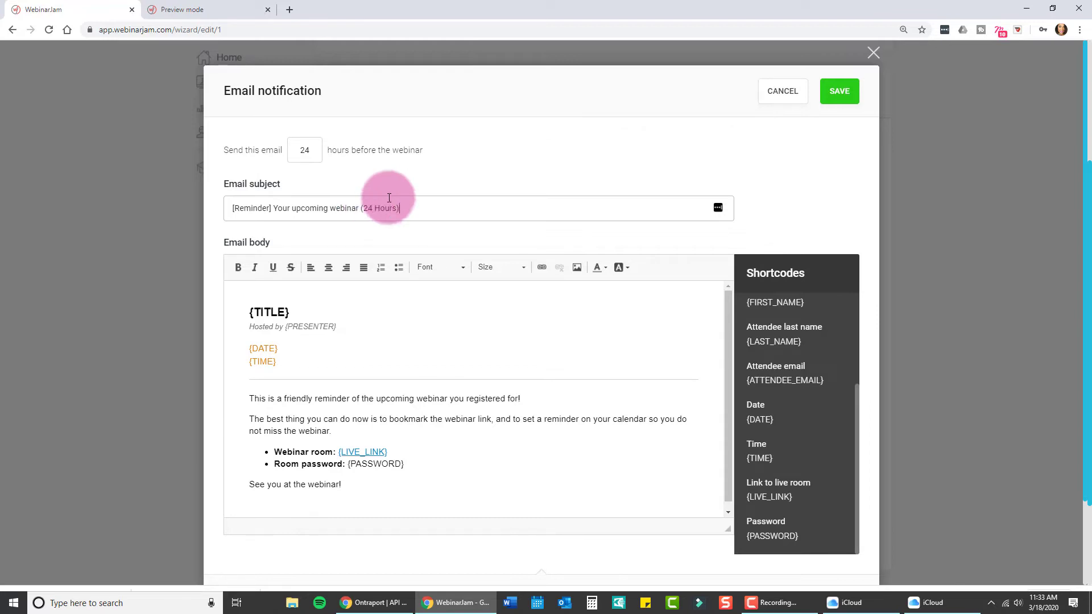
Step: Look through the body's text and background colour options without changing them, then save the email
{"action": "left_click", "coordinate": [409, 363]}
{"action": "scroll", "coordinate": [432, 367], "scroll_direction": "down", "scroll_amount": 1}
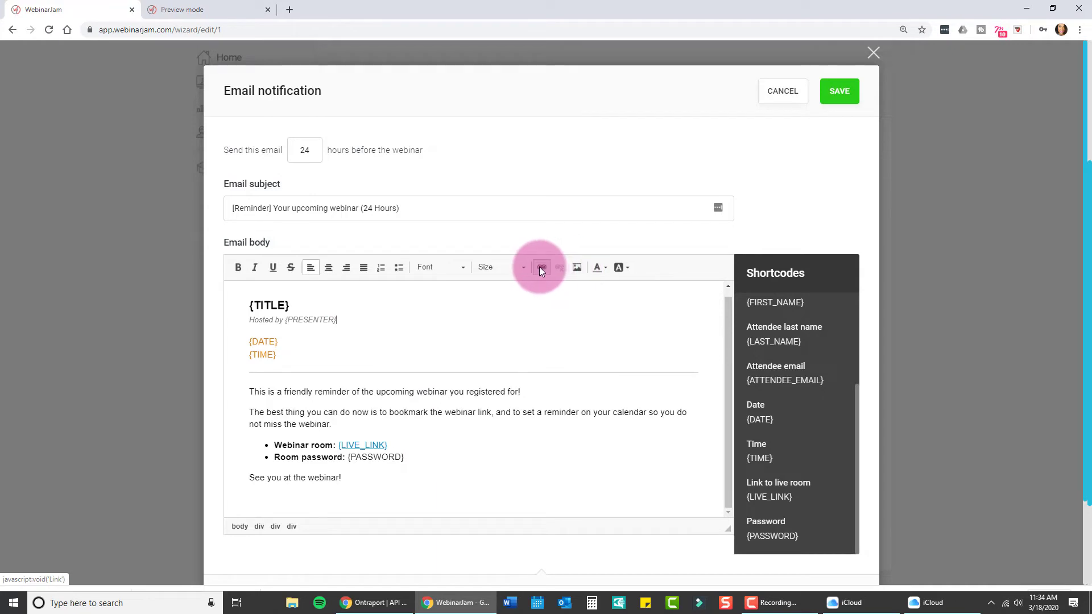
{"action": "left_click", "coordinate": [603, 270]}
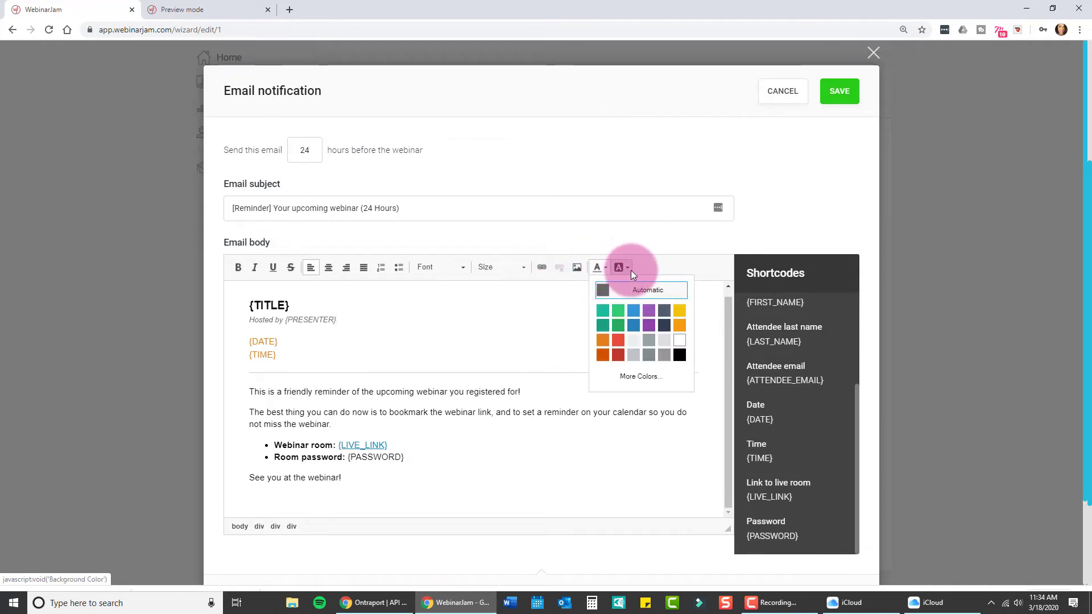
{"action": "left_click", "coordinate": [628, 270]}
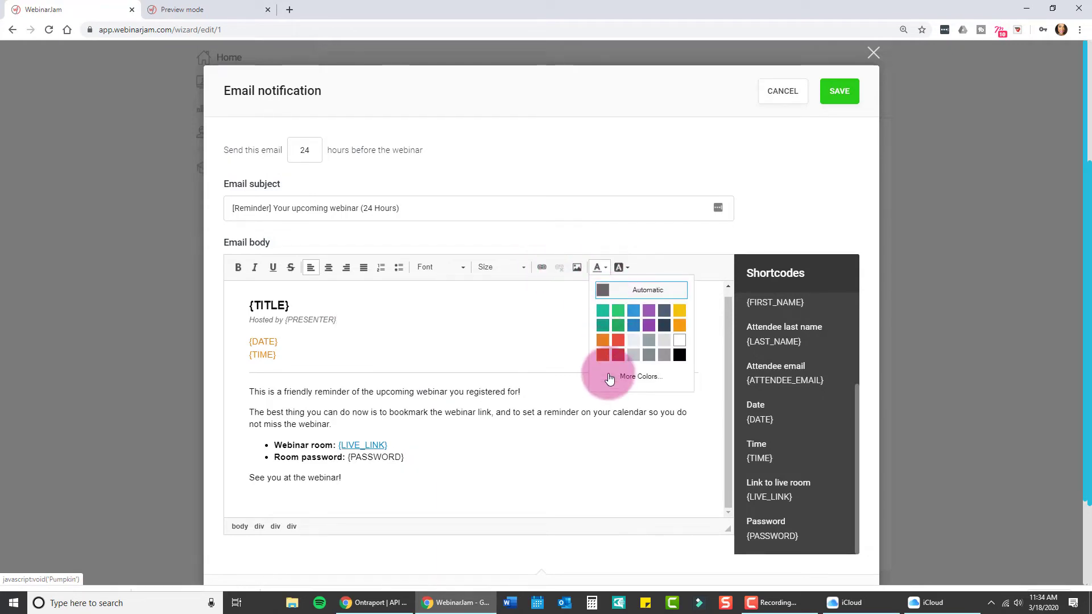
{"action": "left_click", "coordinate": [615, 377]}
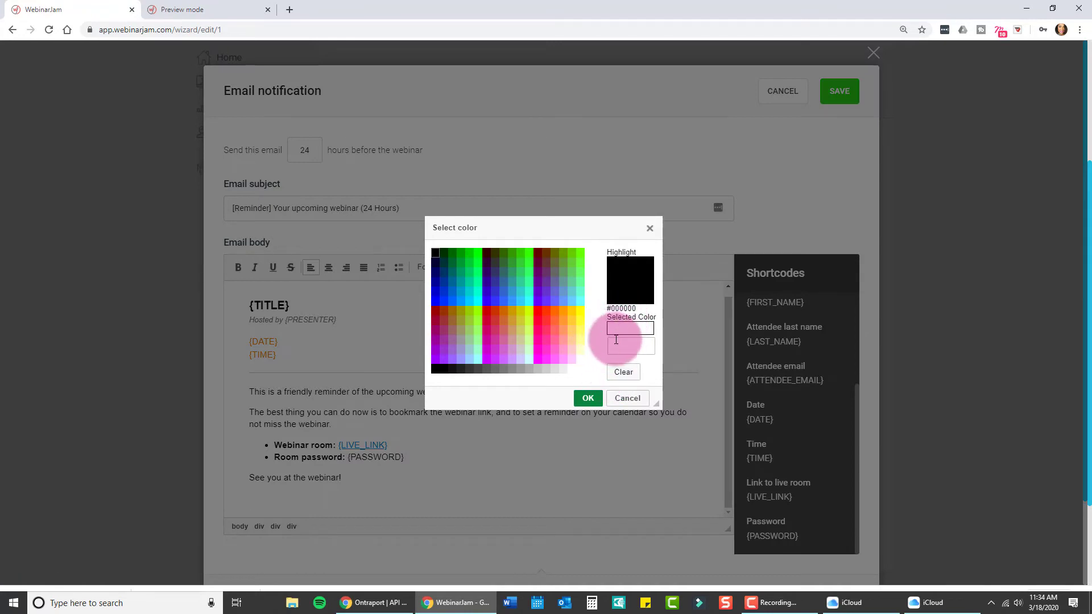
{"action": "left_click", "coordinate": [616, 400]}
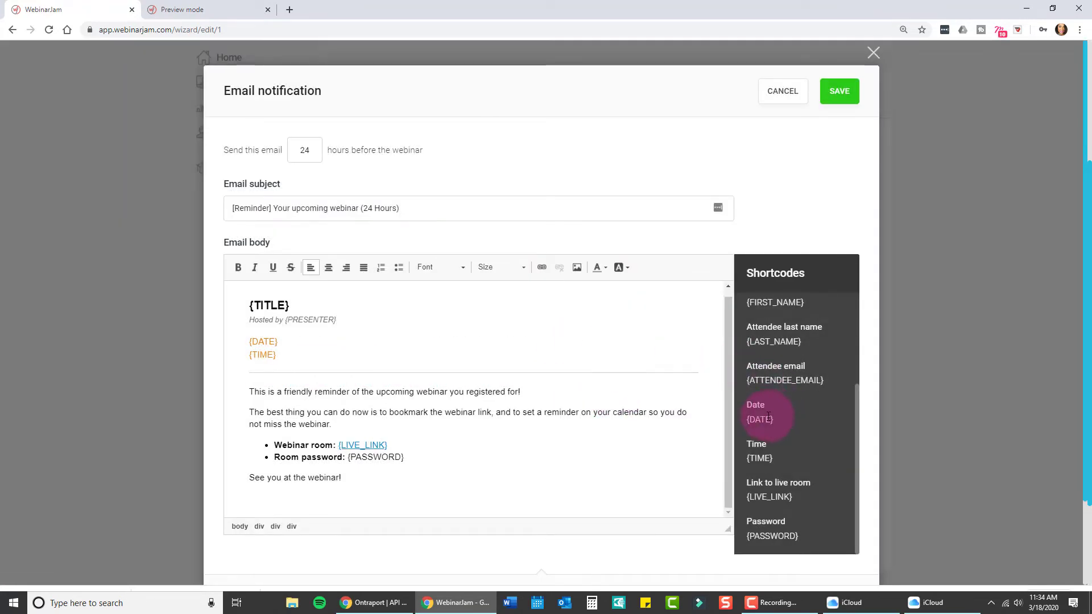
{"action": "left_click", "coordinate": [840, 93]}
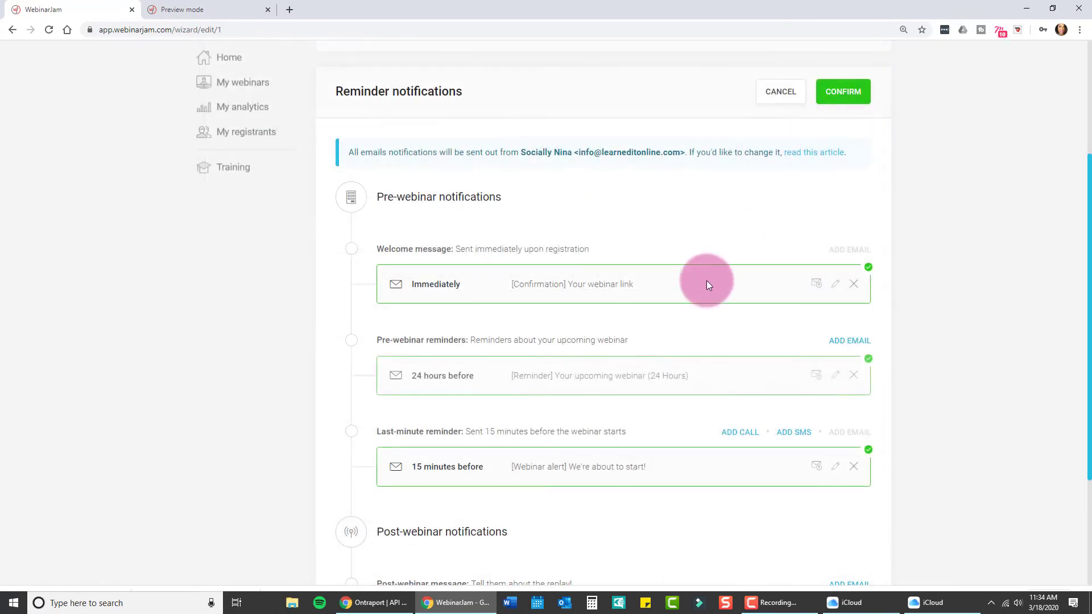
Step: Add another pre-webinar reminder with the timing changed from 24 to 8 hours before, and save it
{"action": "left_click", "coordinate": [844, 344]}
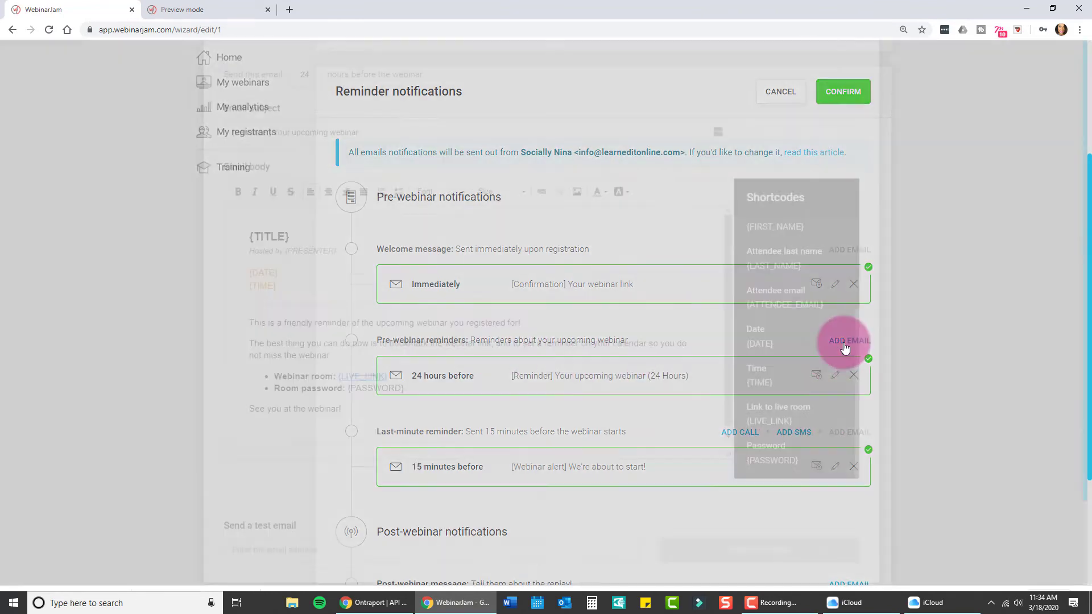
{"action": "double_click", "coordinate": [297, 155]}
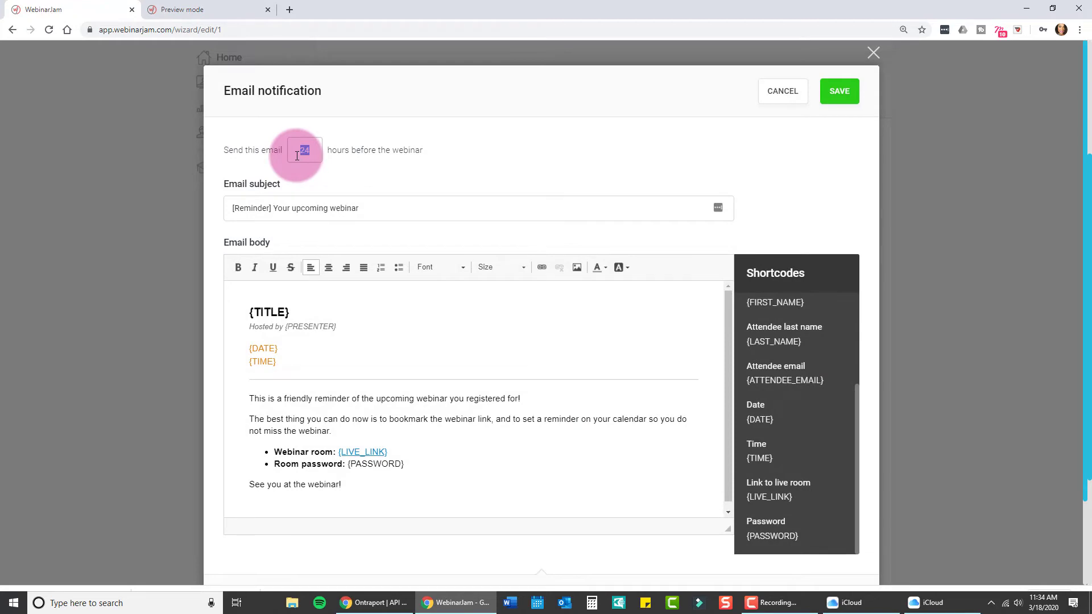
{"action": "type", "text": "8"}
{"action": "left_click", "coordinate": [398, 337]}
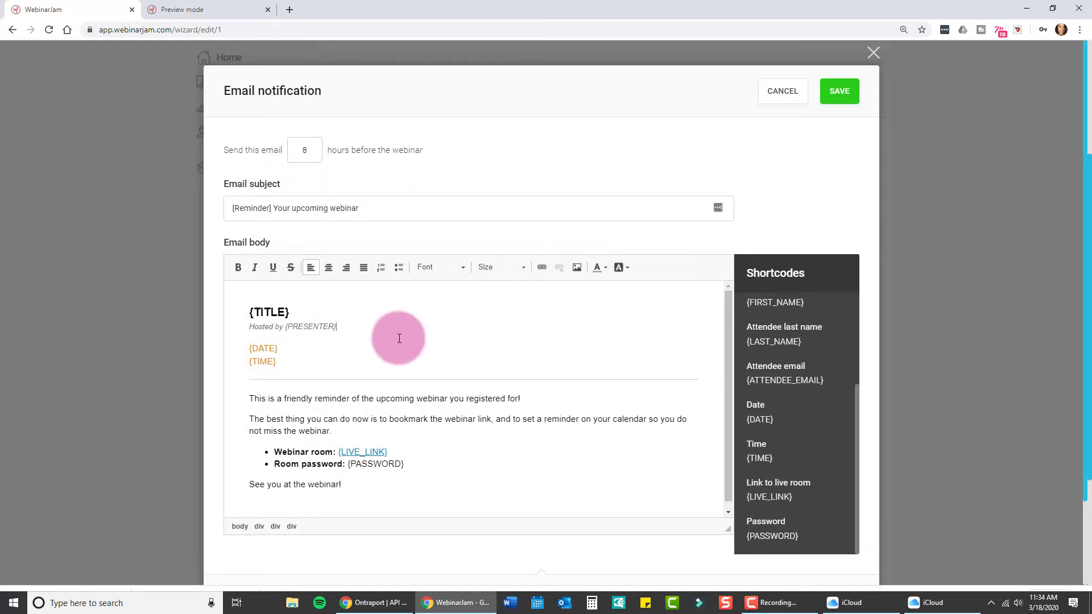
{"action": "left_click", "coordinate": [839, 92]}
{"action": "scroll", "coordinate": [915, 333], "scroll_direction": "down", "scroll_amount": 3}
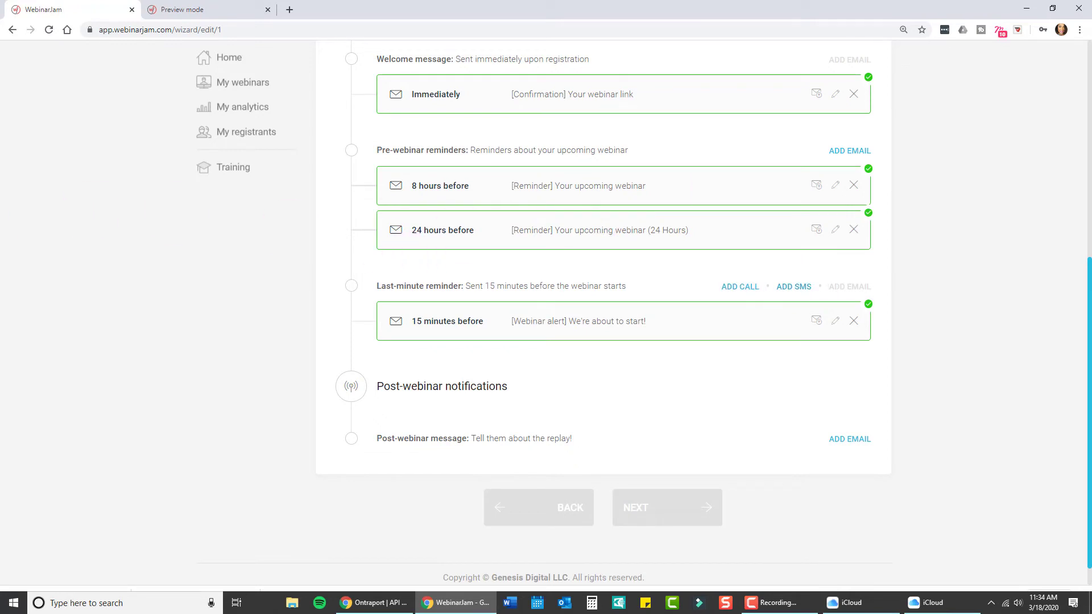
{"action": "left_click", "coordinate": [535, 262]}
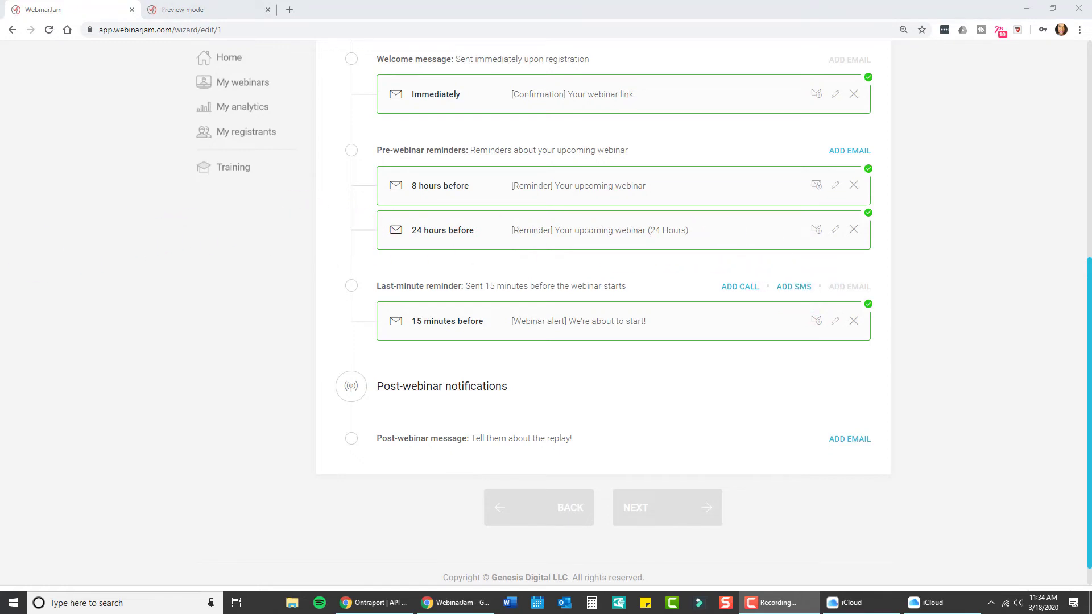
{"action": "left_click", "coordinate": [791, 289]}
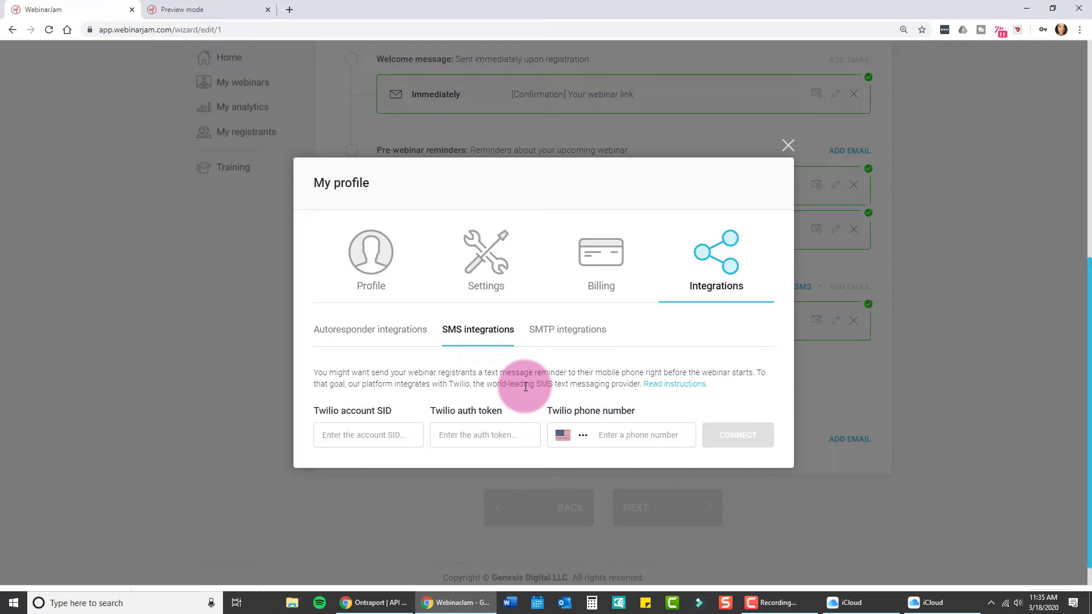
{"action": "left_click", "coordinate": [566, 330]}
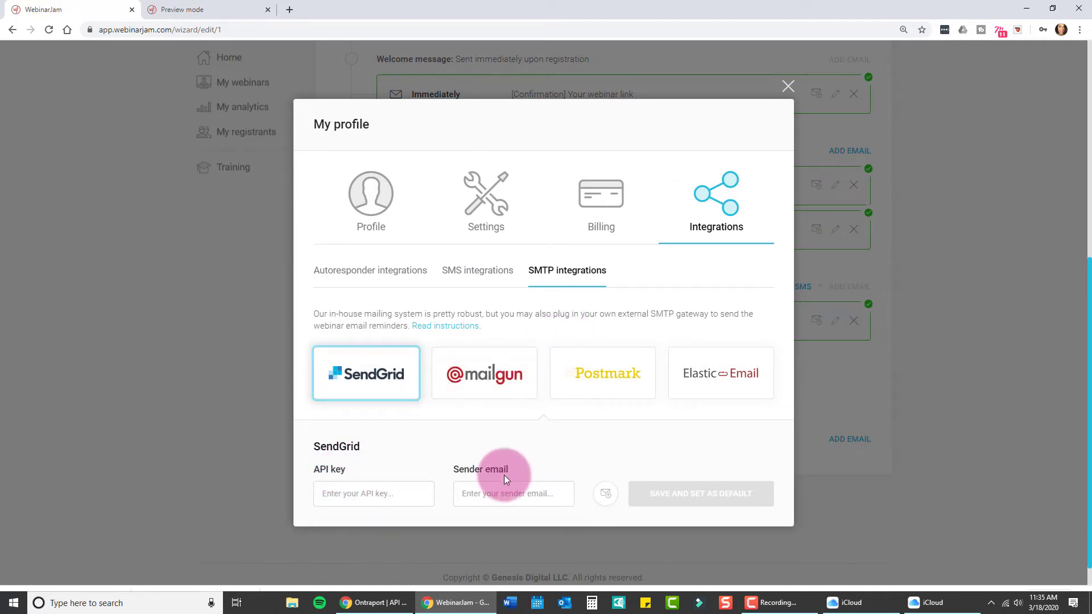
{"action": "left_click", "coordinate": [474, 378]}
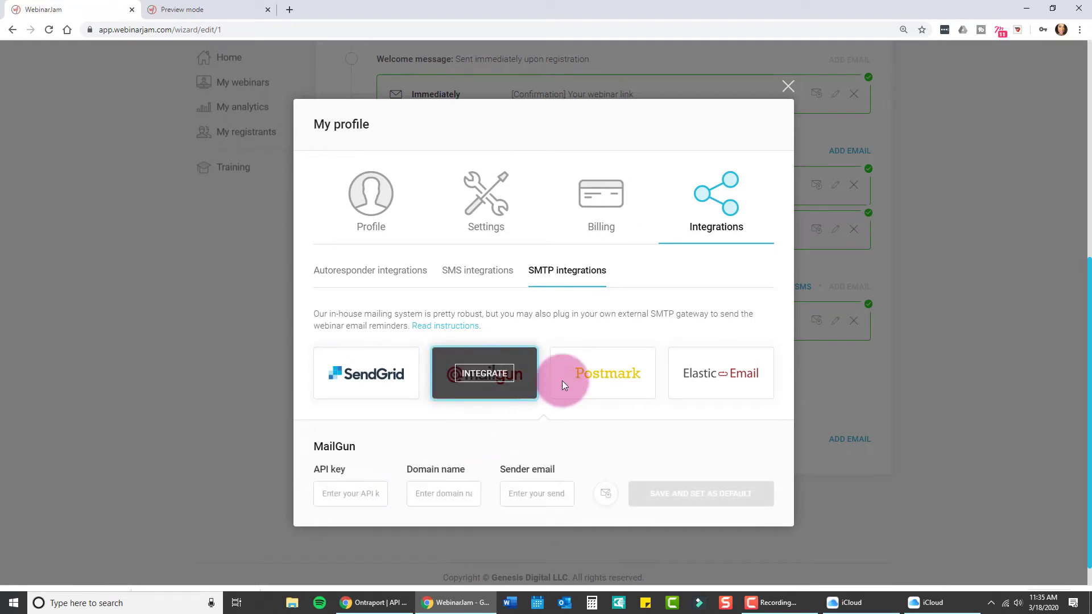
{"action": "left_click", "coordinate": [605, 385]}
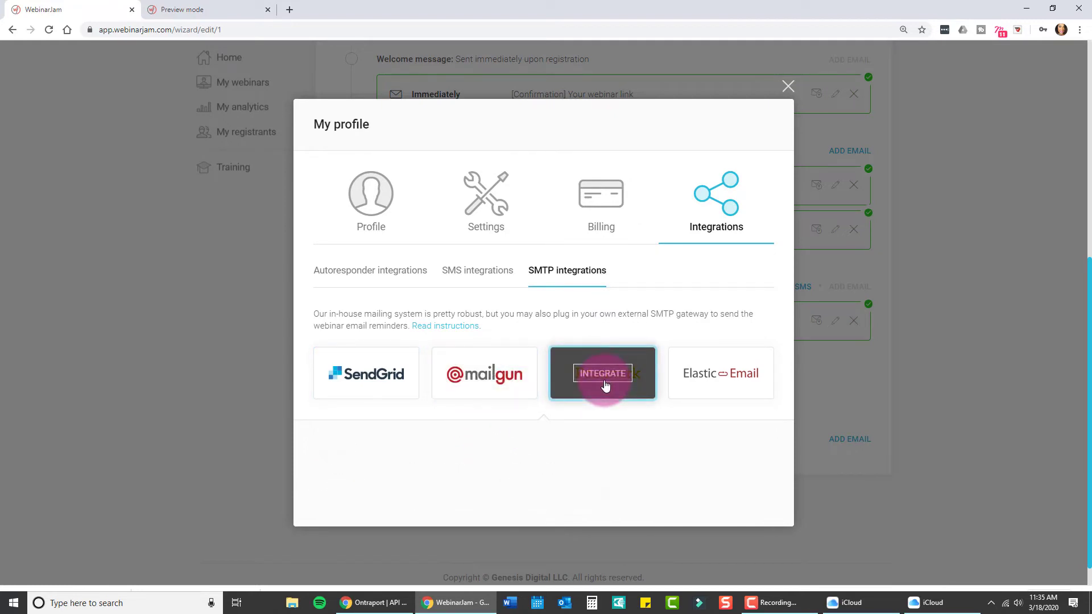
{"action": "left_click", "coordinate": [705, 375]}
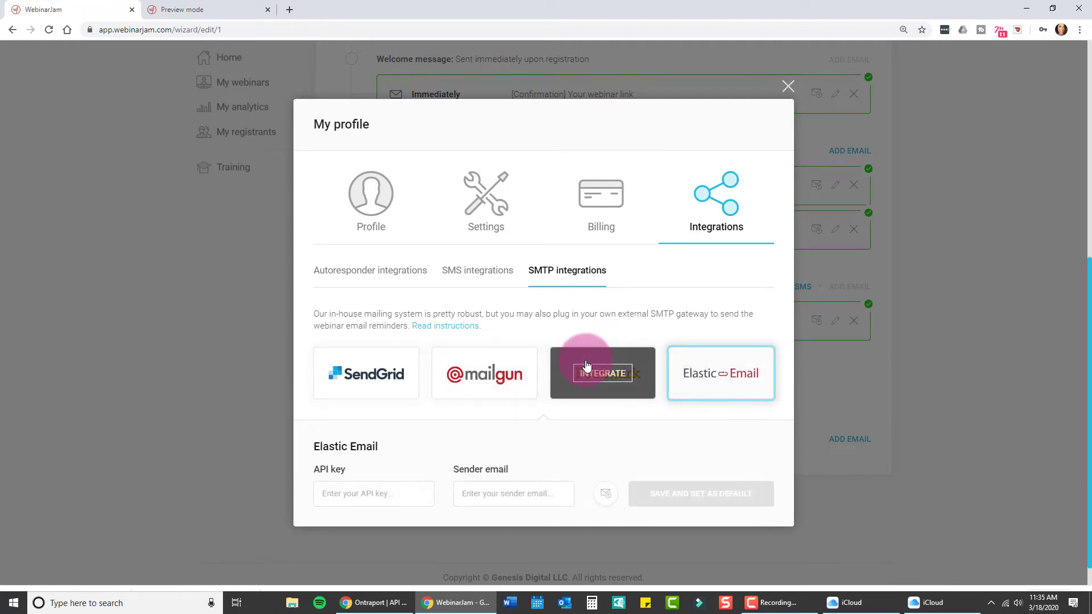
{"action": "left_click", "coordinate": [458, 277]}
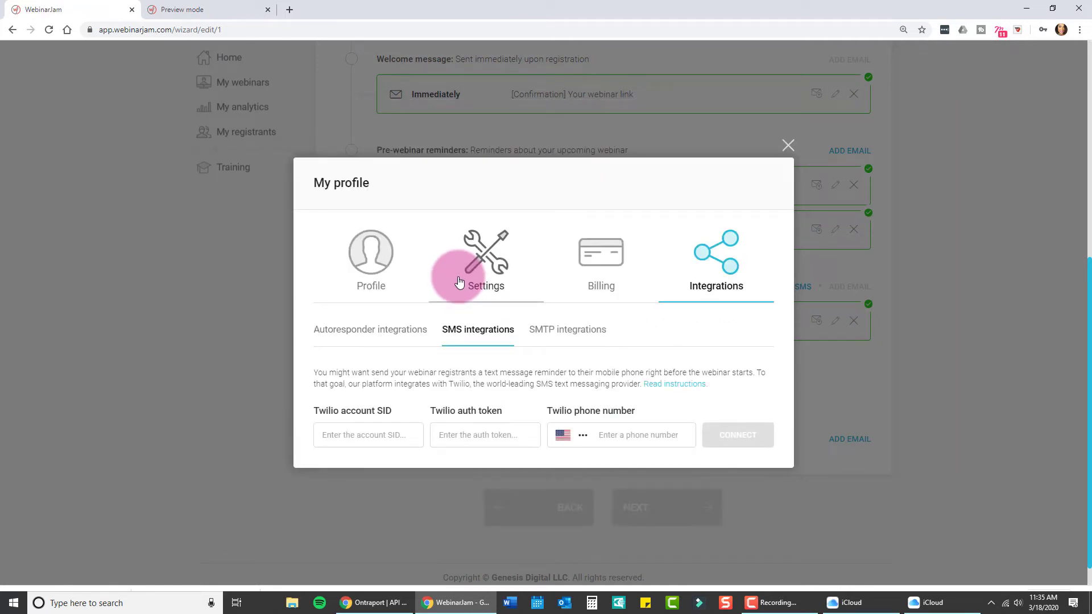
{"action": "left_click", "coordinate": [788, 146]}
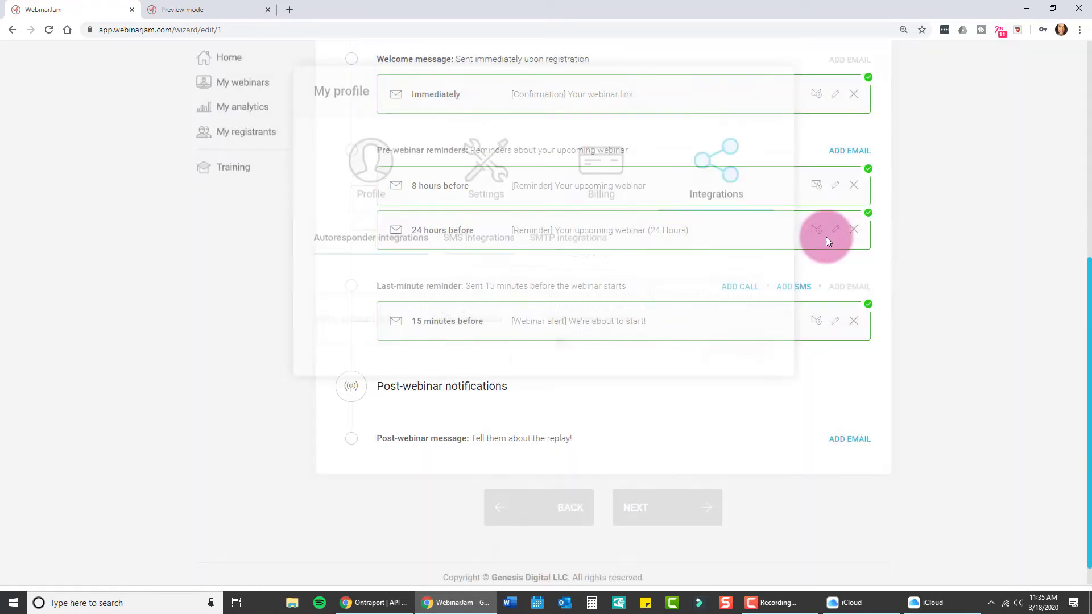
{"action": "scroll", "coordinate": [892, 336], "scroll_direction": "down", "scroll_amount": 1}
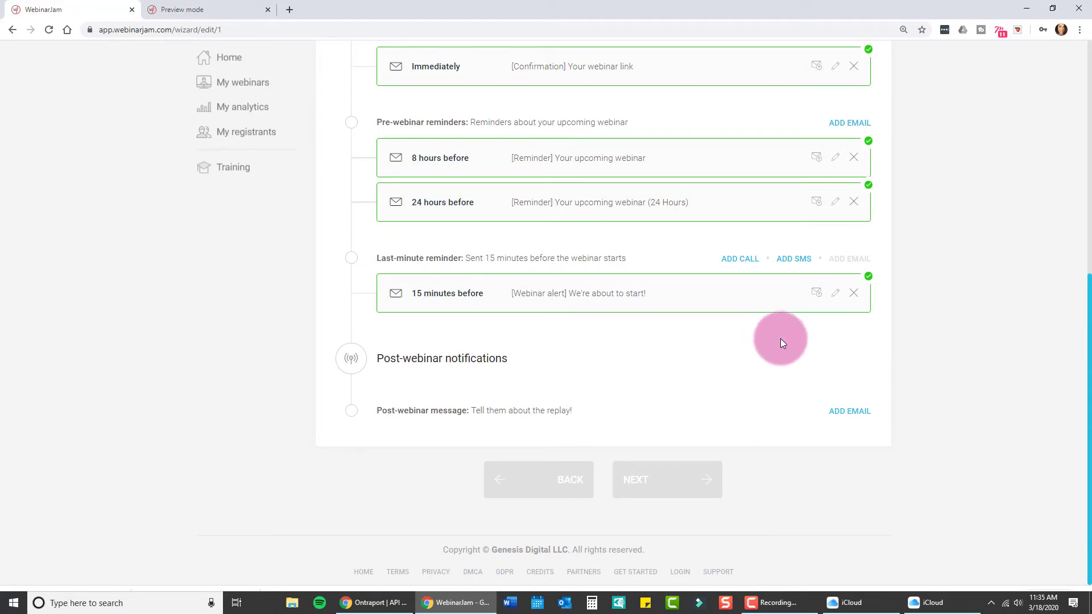
{"action": "left_click", "coordinate": [860, 415]}
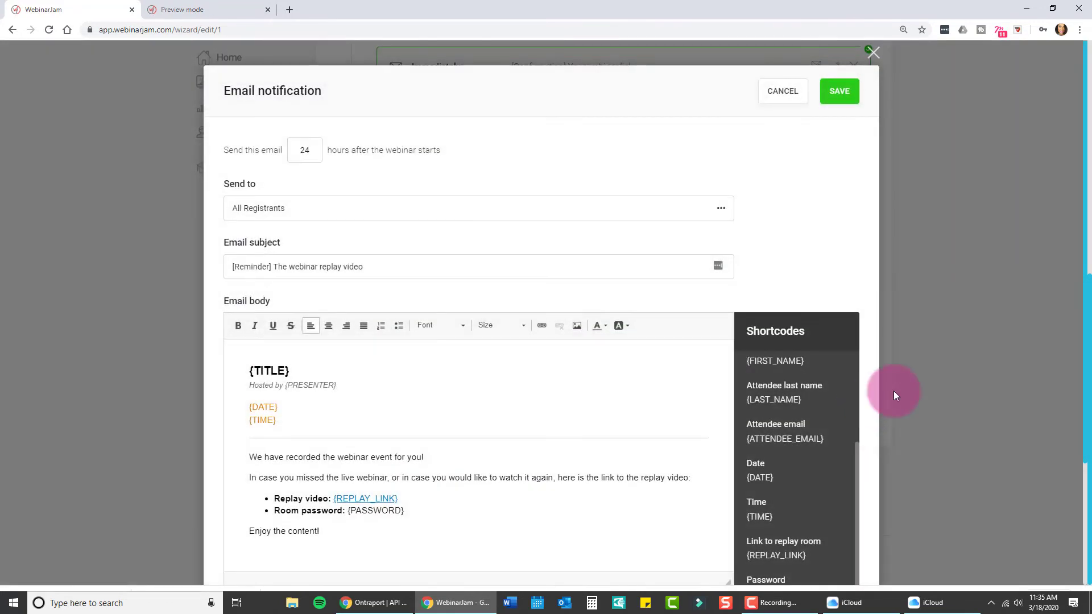
{"action": "left_click", "coordinate": [306, 152]}
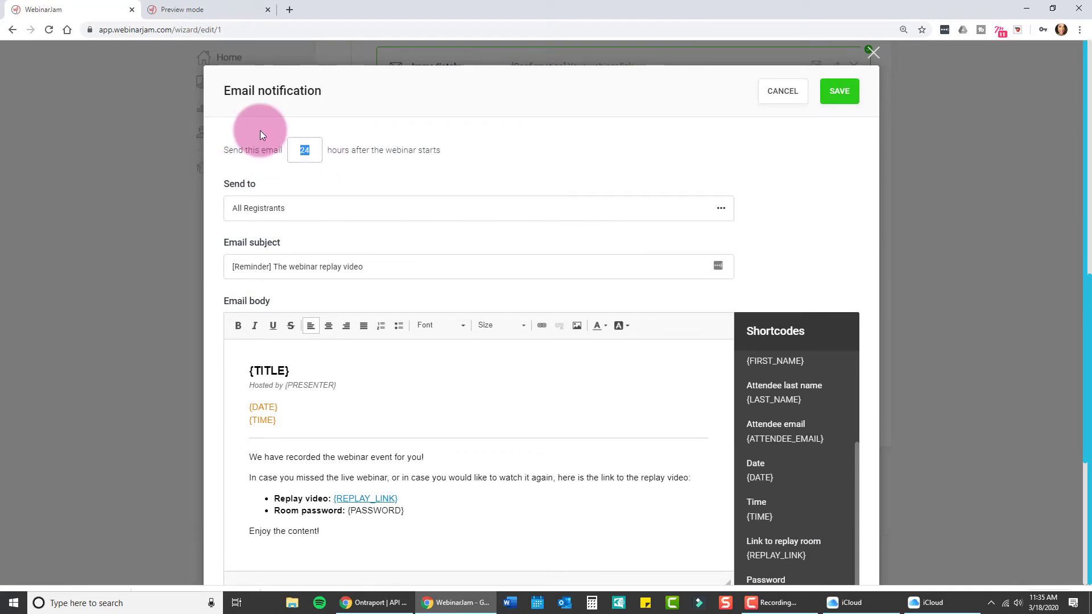
{"action": "type", "text": "1"}
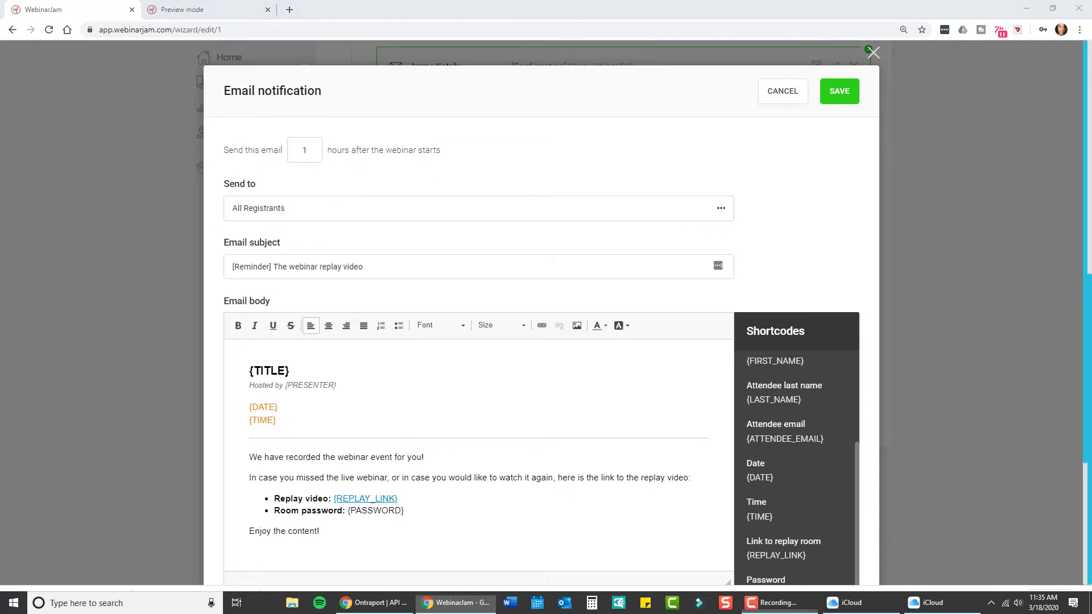
{"action": "left_click", "coordinate": [261, 217]}
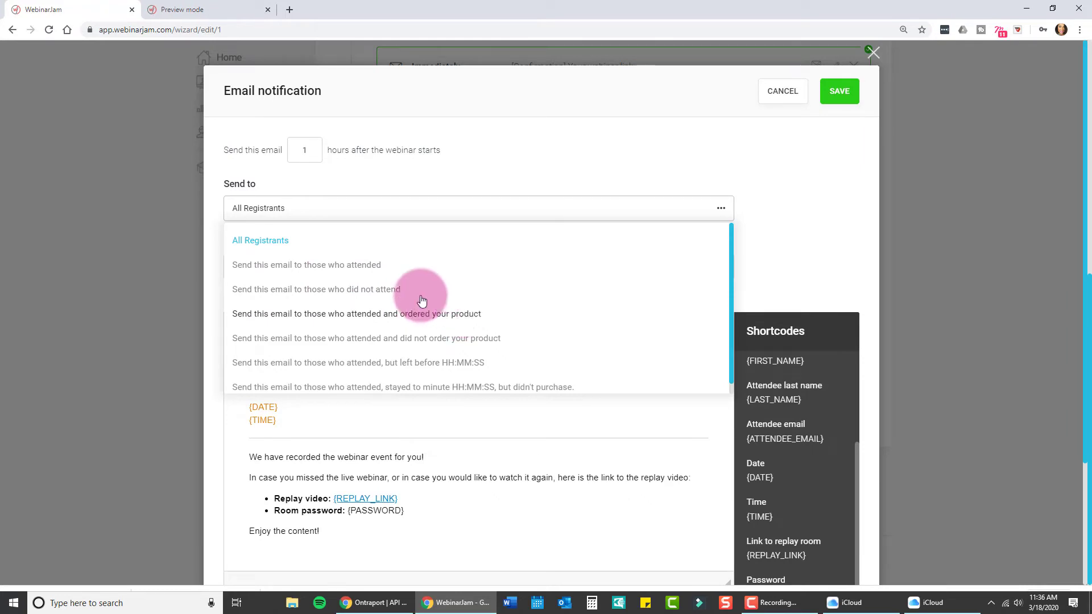
{"action": "scroll", "coordinate": [449, 344], "scroll_direction": "down", "scroll_amount": 1}
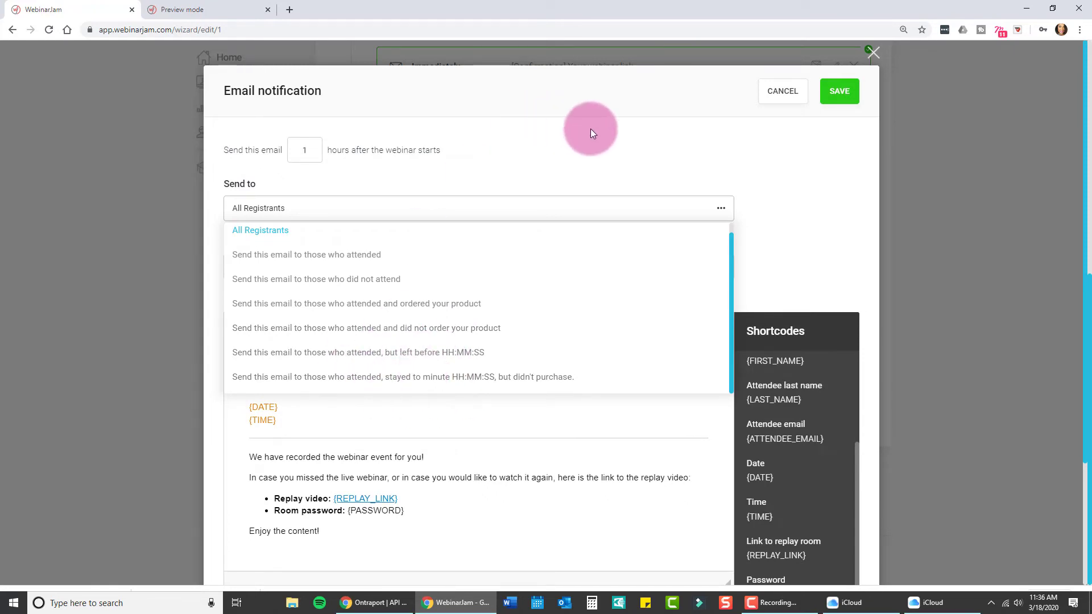
{"action": "left_click", "coordinate": [683, 118]}
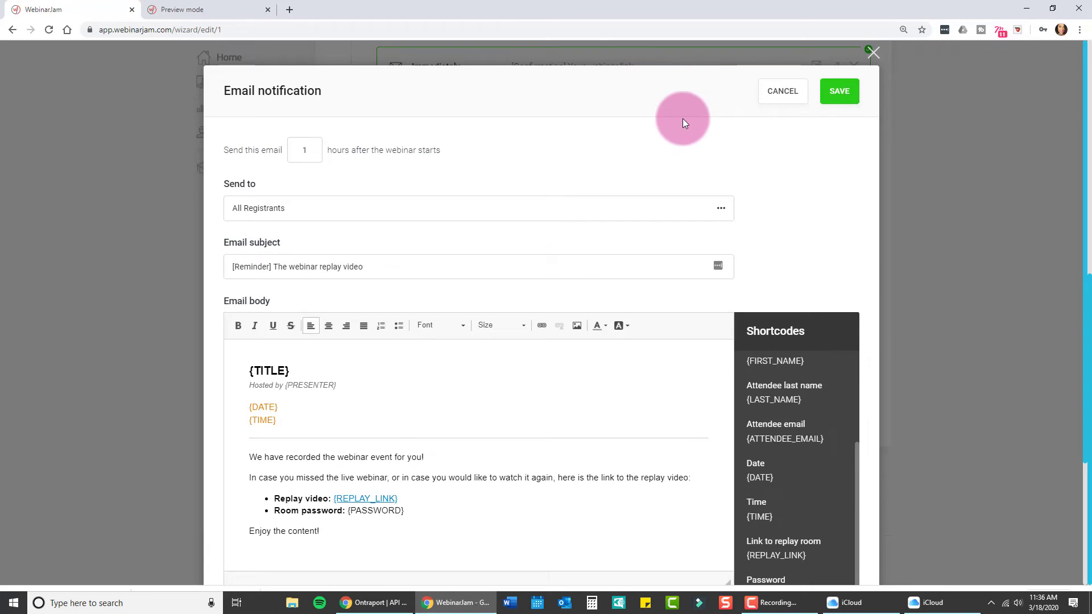
{"action": "left_click", "coordinate": [768, 97]}
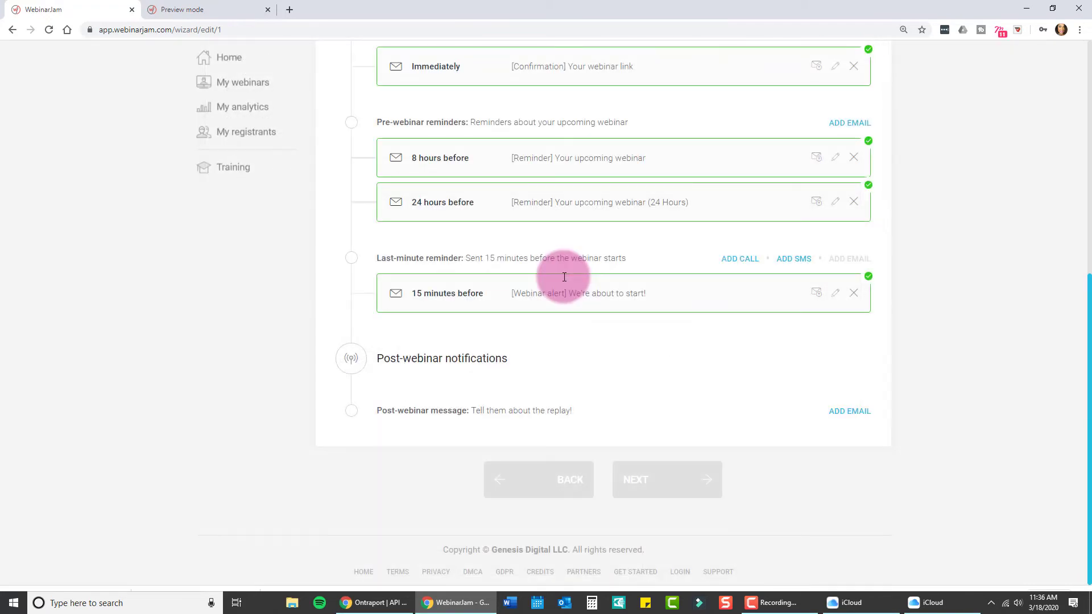
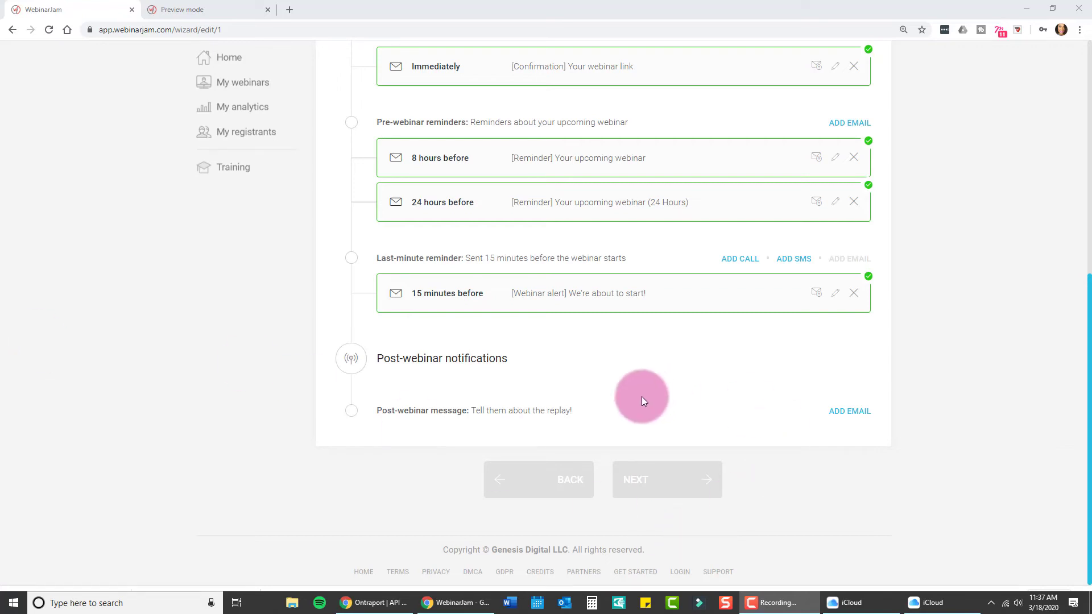
Step: Confirm the reminder notifications panel with 4 emails and 0 phone notifications
{"action": "scroll", "coordinate": [701, 432], "scroll_direction": "up", "scroll_amount": 7}
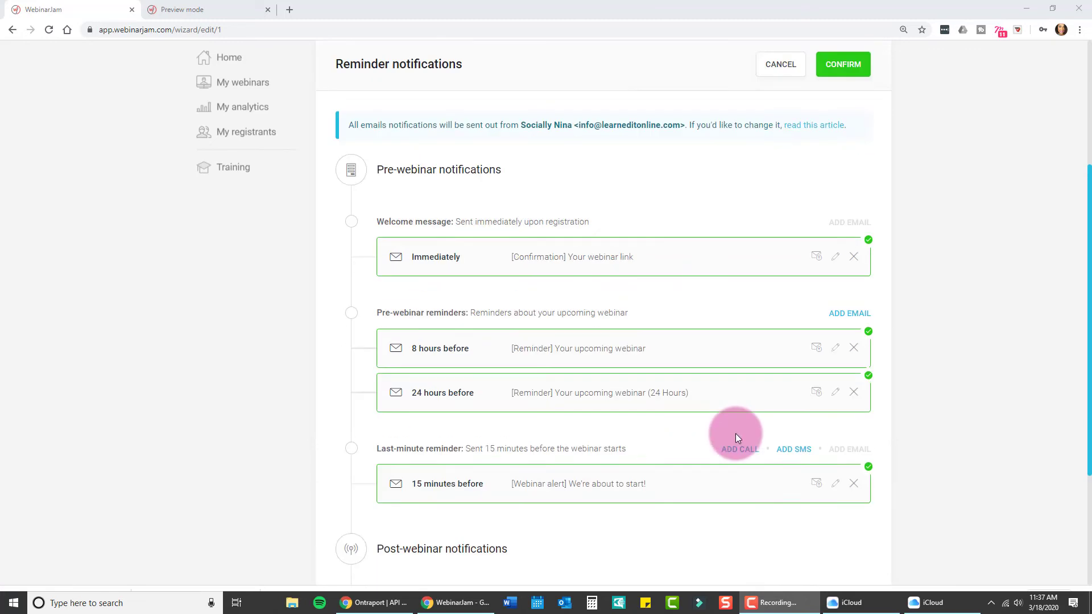
{"action": "left_click", "coordinate": [859, 273]}
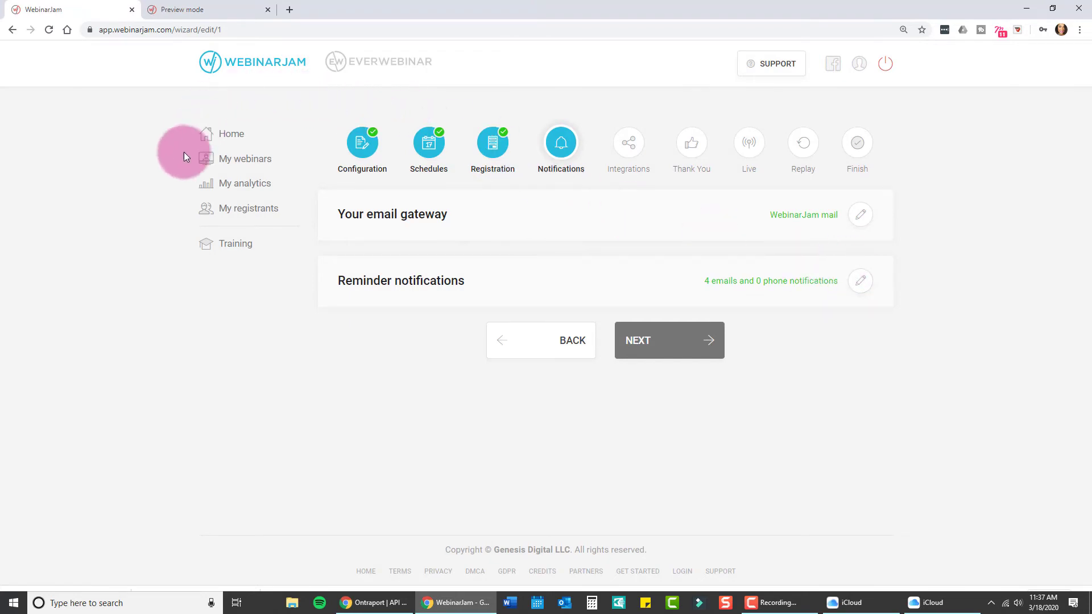
Step: On the Integrations step, review the Ontraport autoresponder rule options, then cancel without configuring them
{"action": "left_click", "coordinate": [669, 339]}
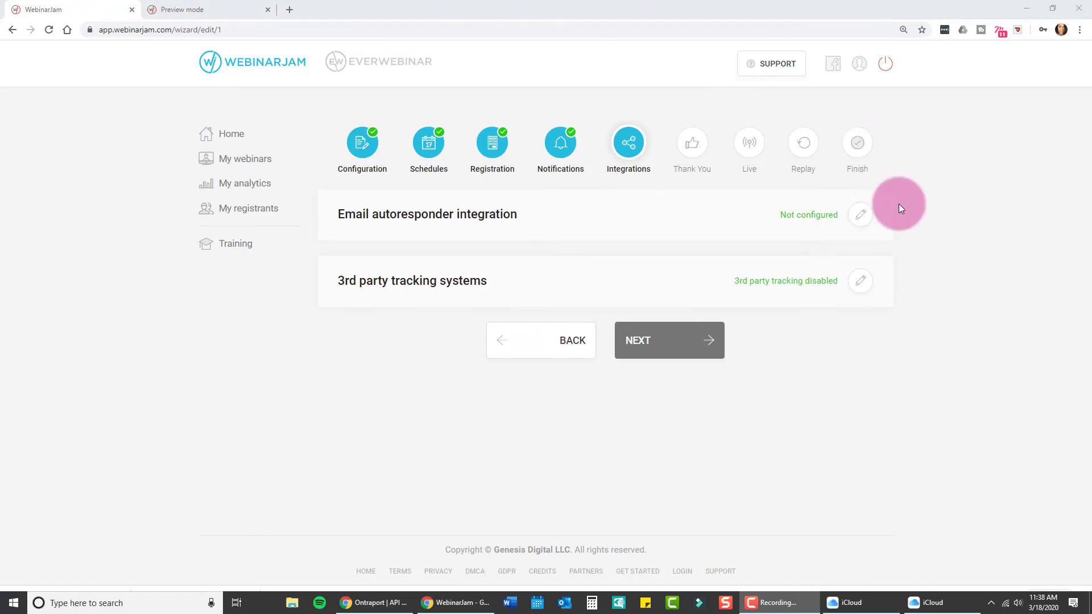
{"action": "left_click", "coordinate": [867, 214]}
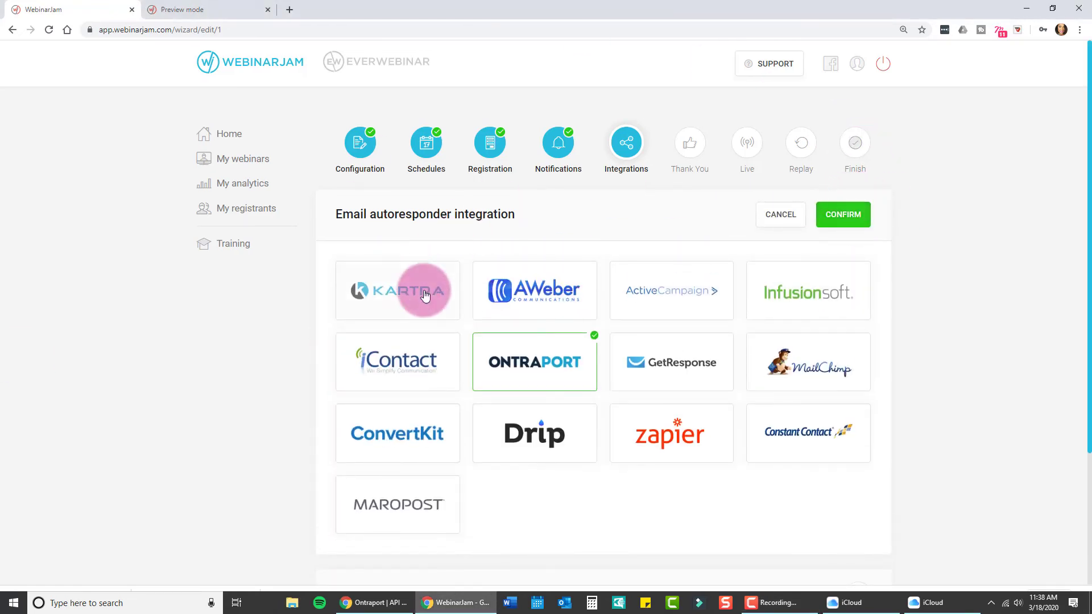
{"action": "left_click", "coordinate": [523, 363]}
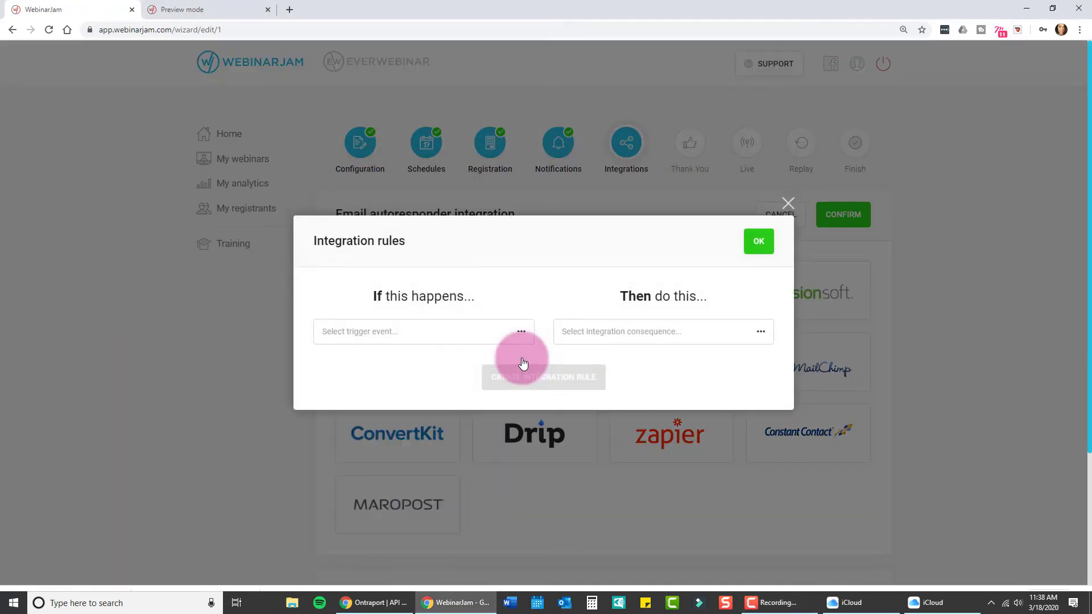
{"action": "left_click", "coordinate": [505, 332]}
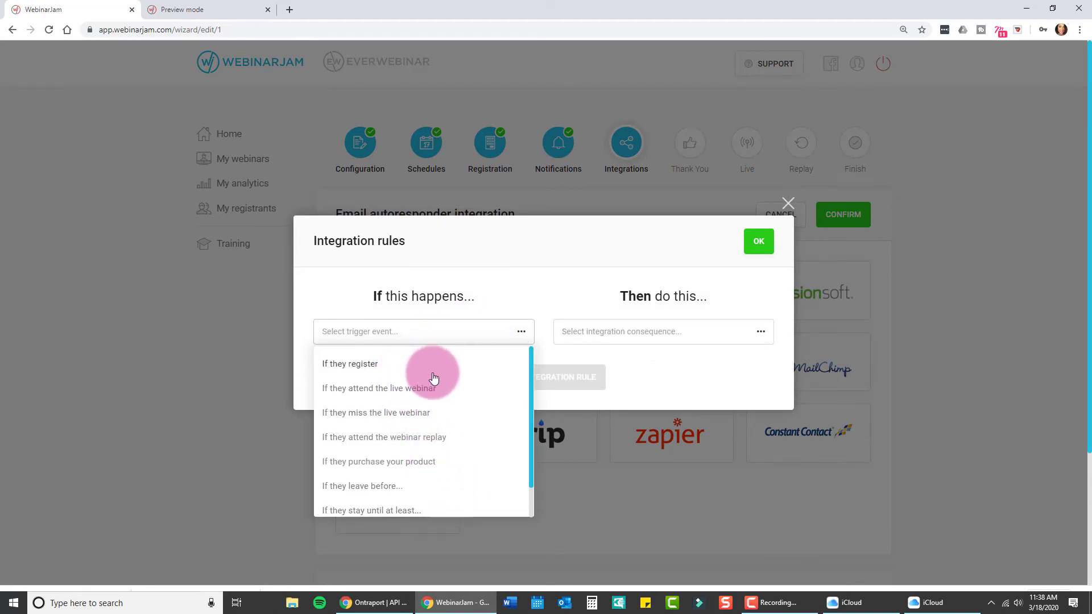
{"action": "scroll", "coordinate": [432, 380], "scroll_direction": "down", "scroll_amount": 1}
{"action": "left_click", "coordinate": [622, 329]}
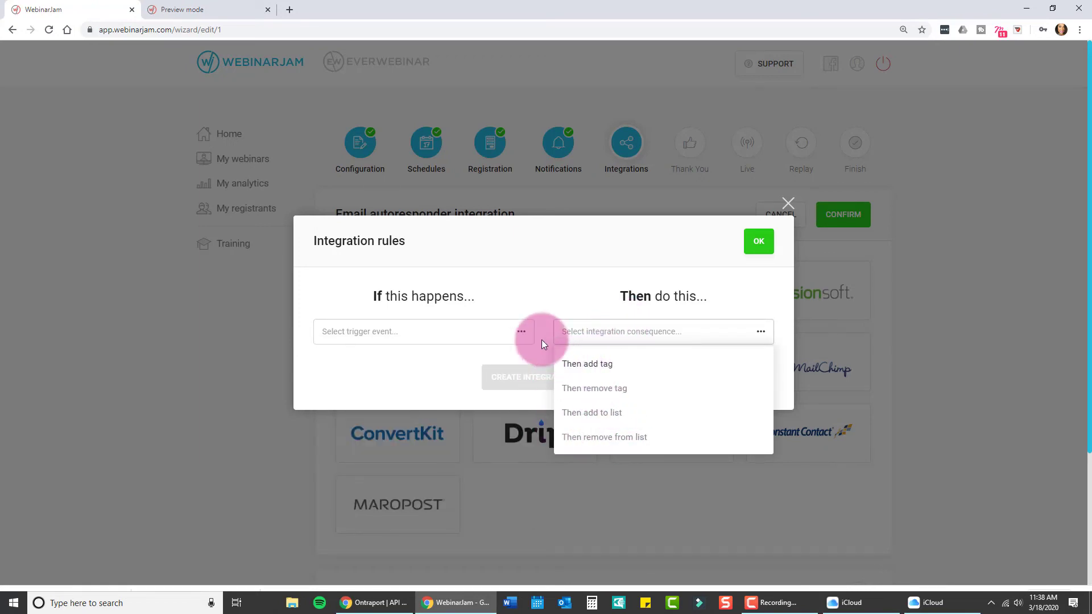
{"action": "left_click", "coordinate": [533, 290]}
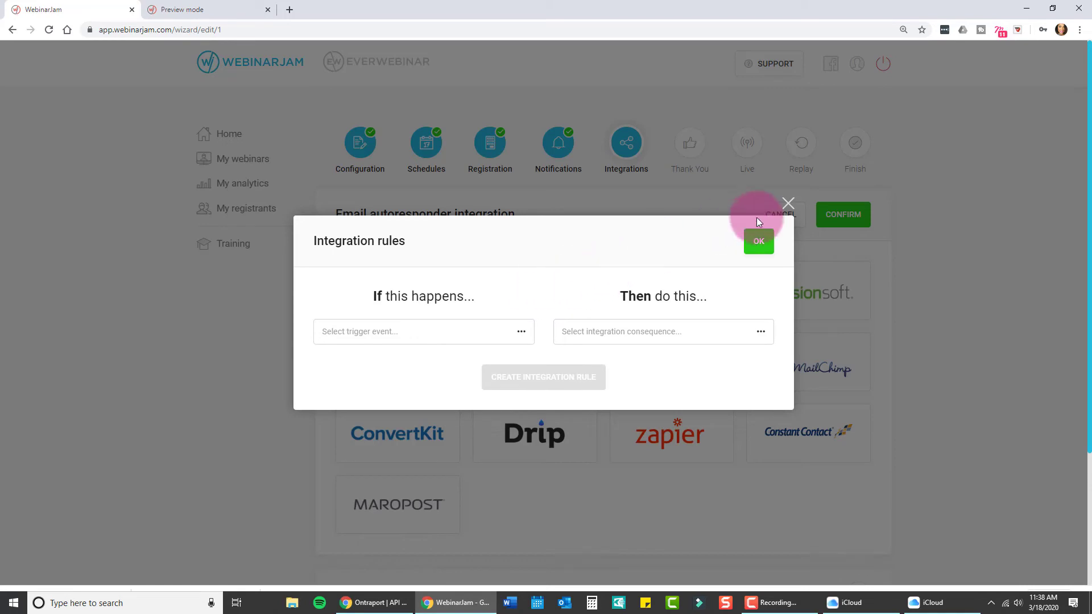
{"action": "left_click", "coordinate": [789, 213]}
{"action": "left_click", "coordinate": [785, 220]}
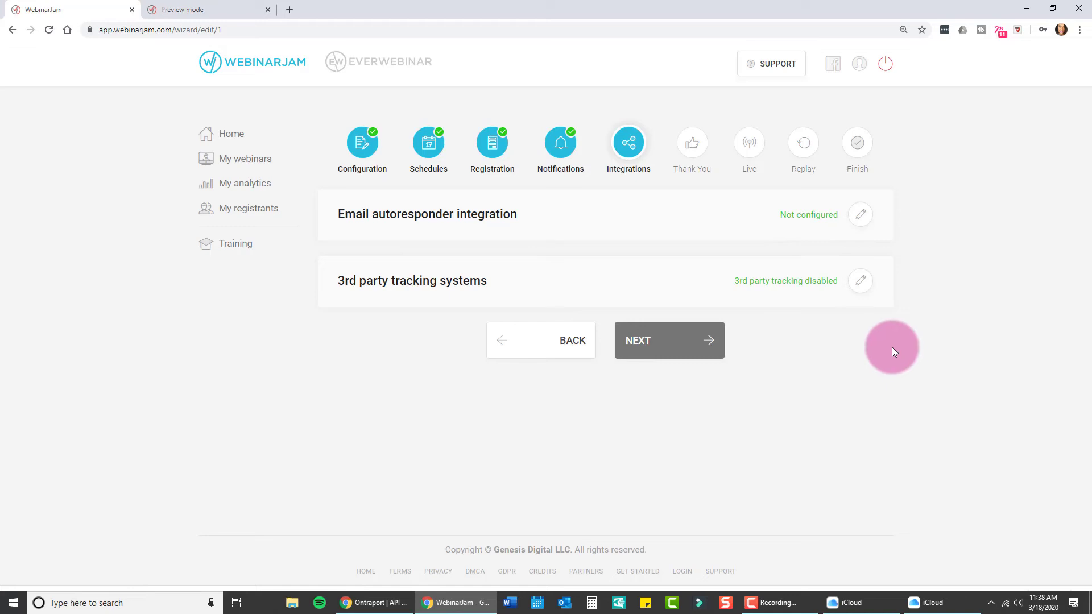
{"action": "left_click", "coordinate": [863, 283]}
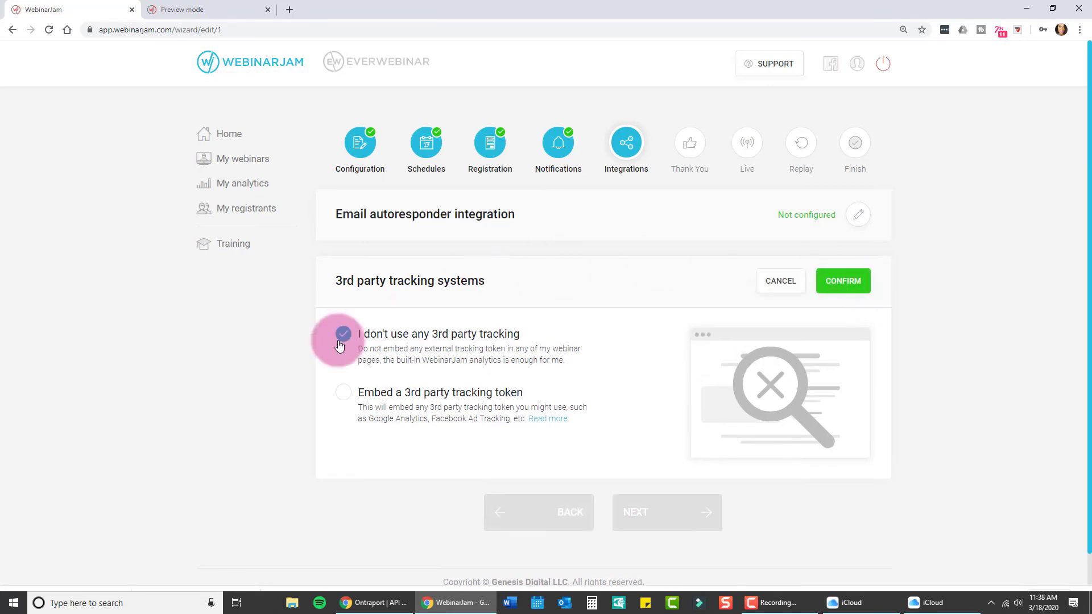
{"action": "left_click", "coordinate": [342, 391]}
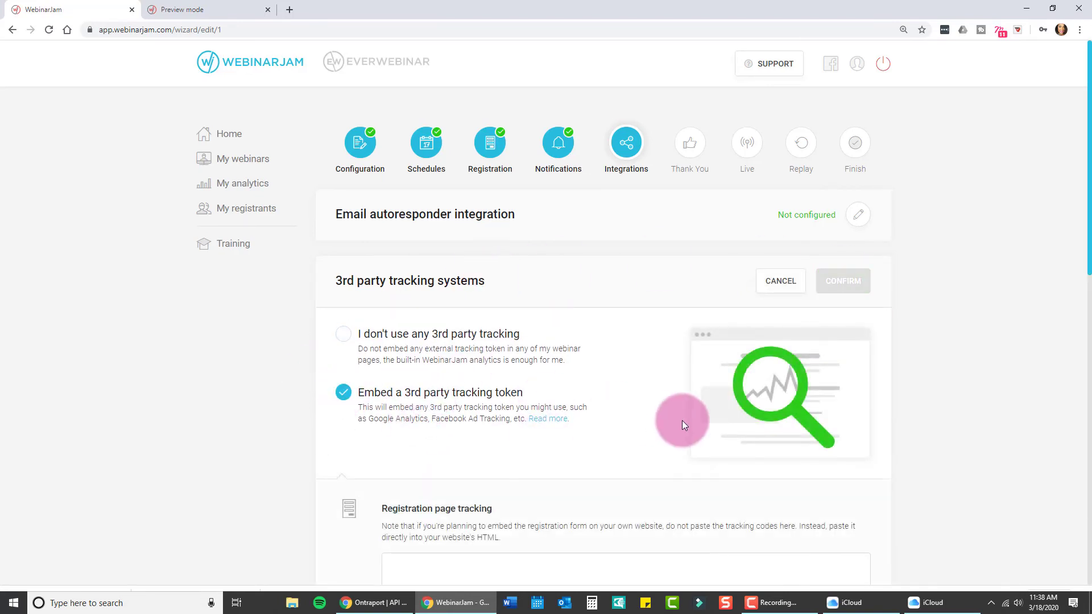
{"action": "scroll", "coordinate": [682, 422], "scroll_direction": "down", "scroll_amount": 5}
{"action": "scroll", "coordinate": [682, 422], "scroll_direction": "down", "scroll_amount": 1}
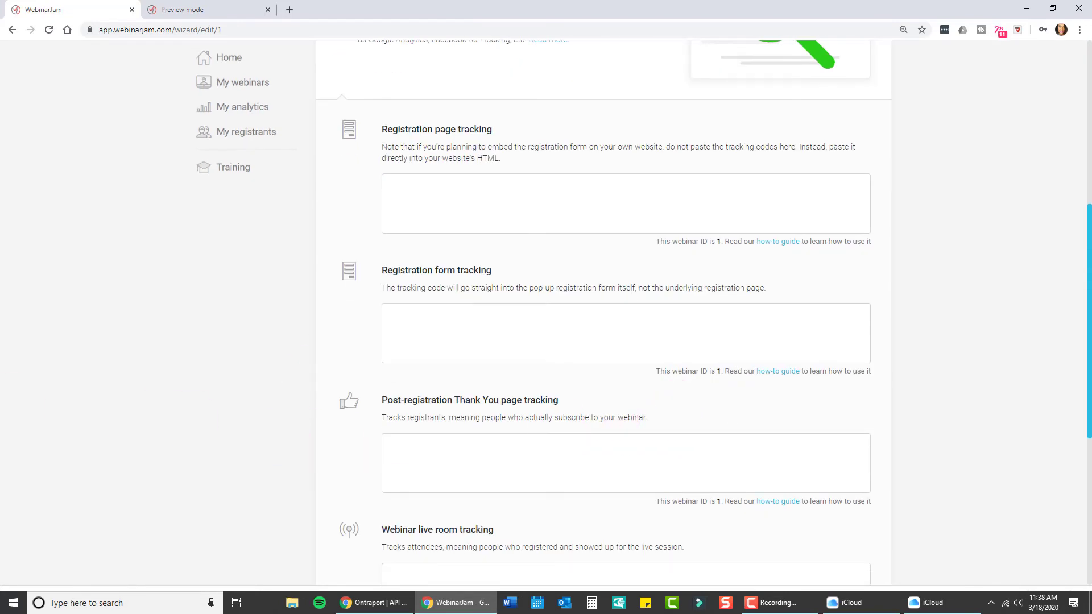
{"action": "scroll", "coordinate": [270, 335], "scroll_direction": "up", "scroll_amount": 5}
{"action": "scroll", "coordinate": [315, 318], "scroll_direction": "down", "scroll_amount": 2}
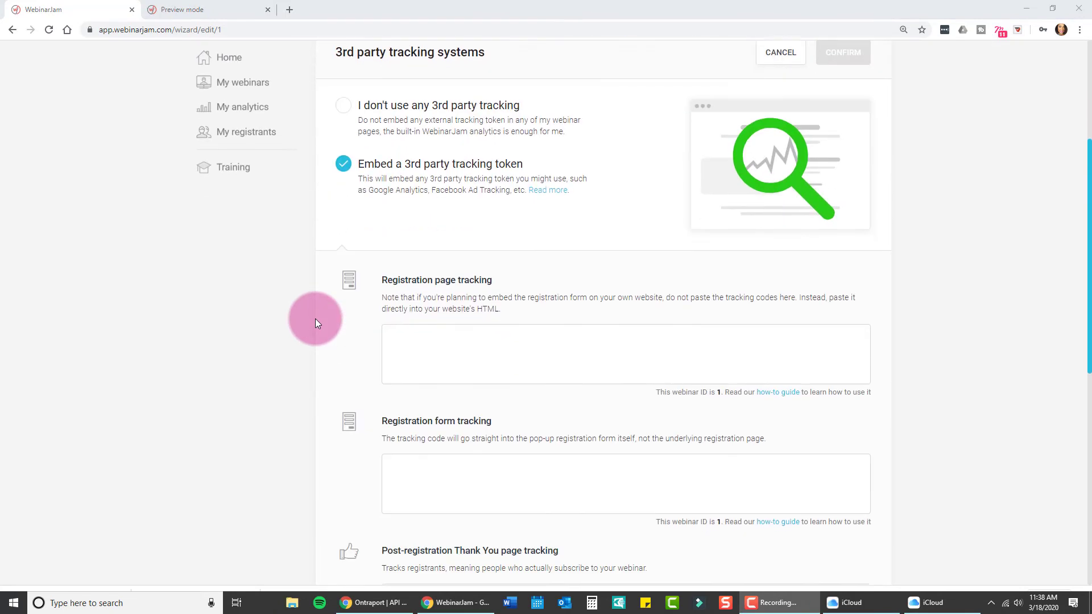
{"action": "scroll", "coordinate": [316, 323], "scroll_direction": "down", "scroll_amount": 1}
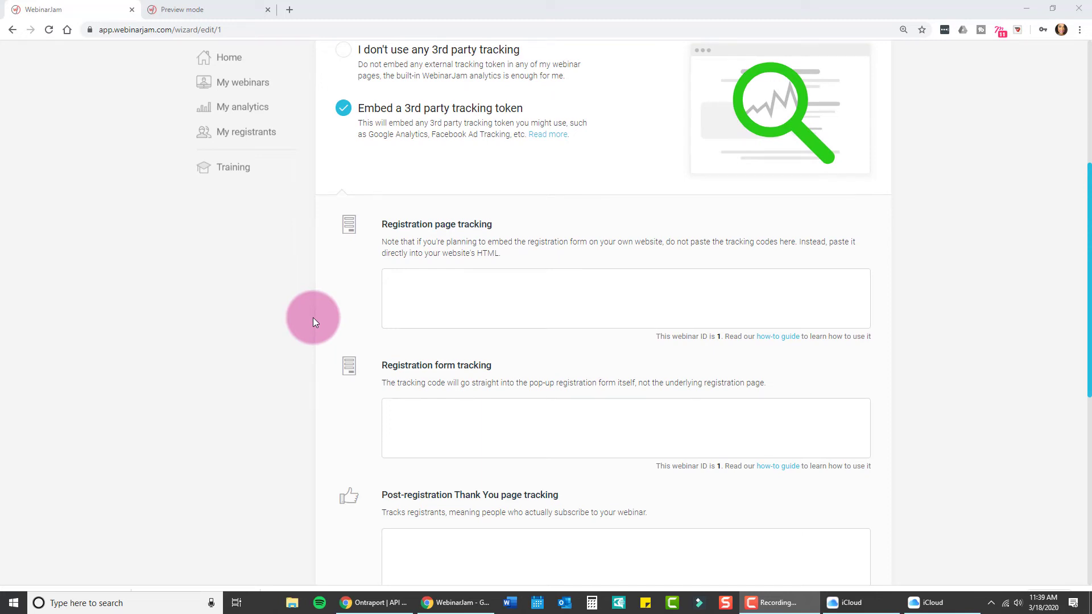
{"action": "left_click", "coordinate": [428, 293]}
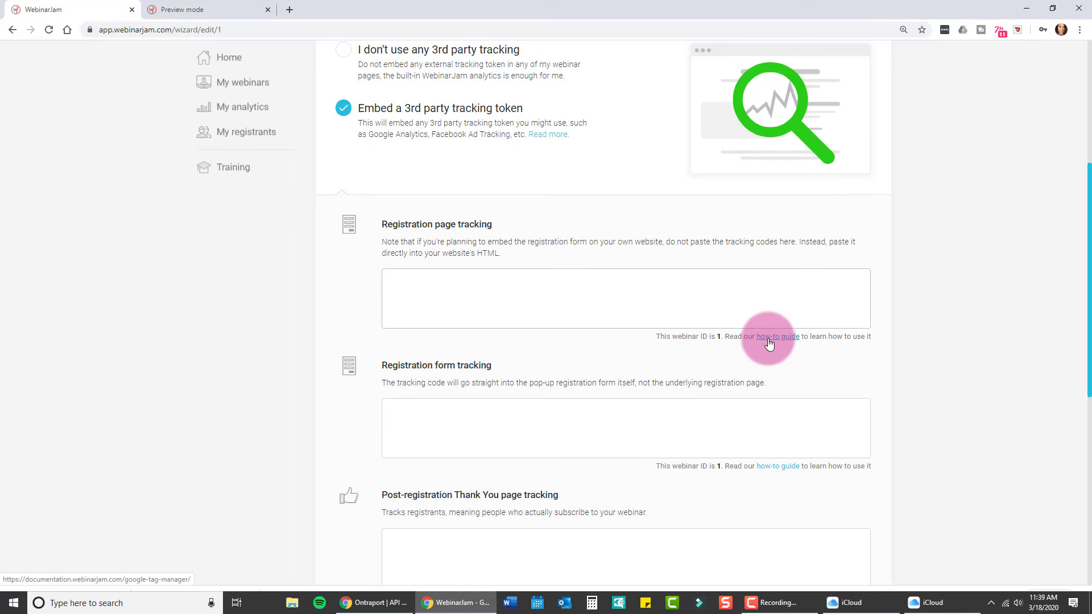
{"action": "scroll", "coordinate": [769, 343], "scroll_direction": "down", "scroll_amount": 2}
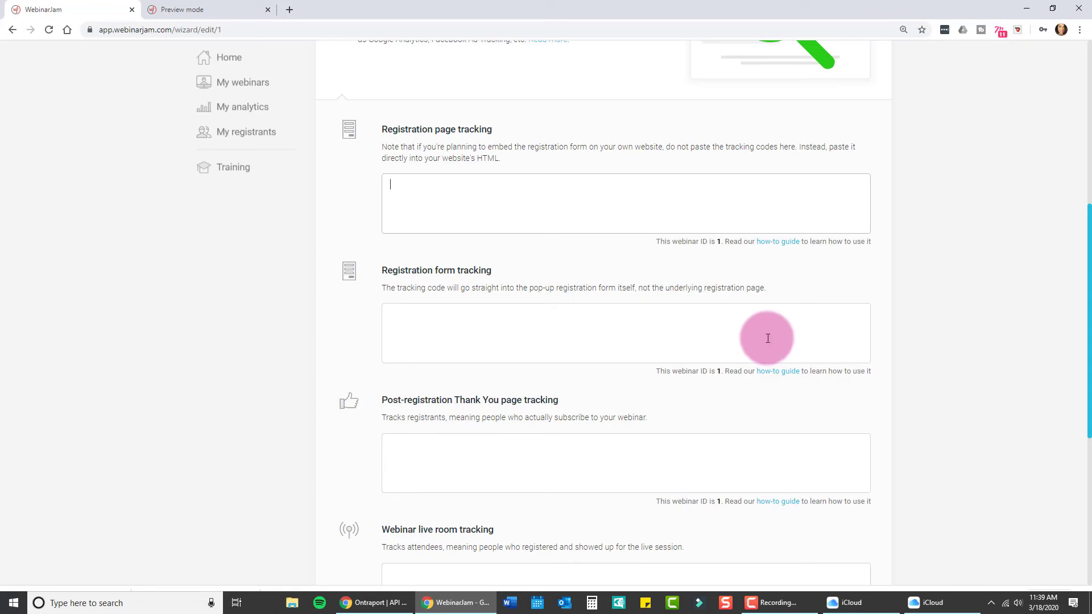
{"action": "scroll", "coordinate": [742, 340], "scroll_direction": "down", "scroll_amount": 6}
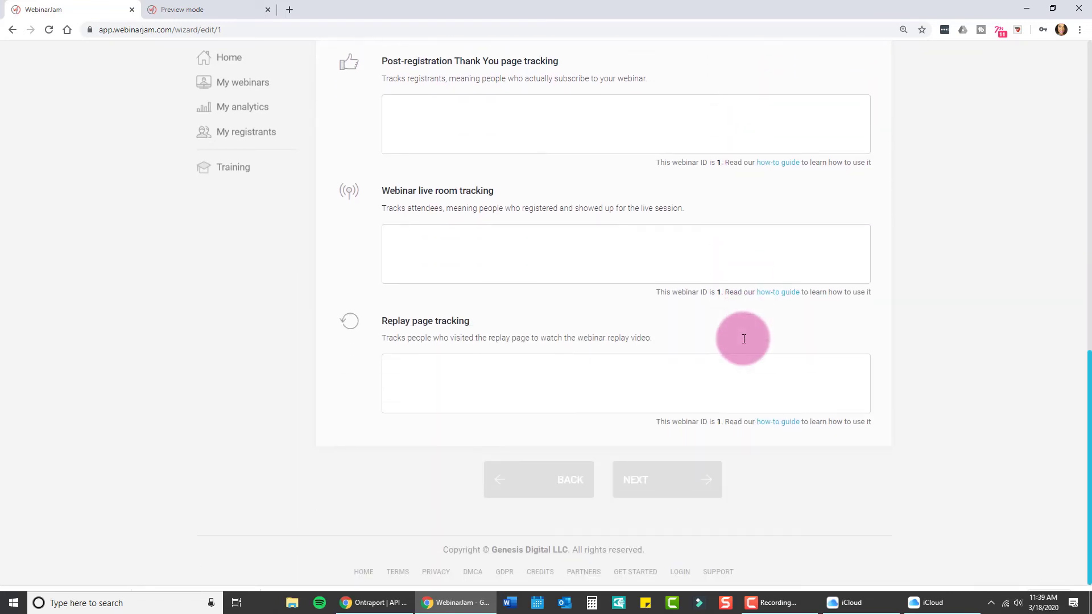
{"action": "scroll", "coordinate": [743, 339], "scroll_direction": "up", "scroll_amount": 8}
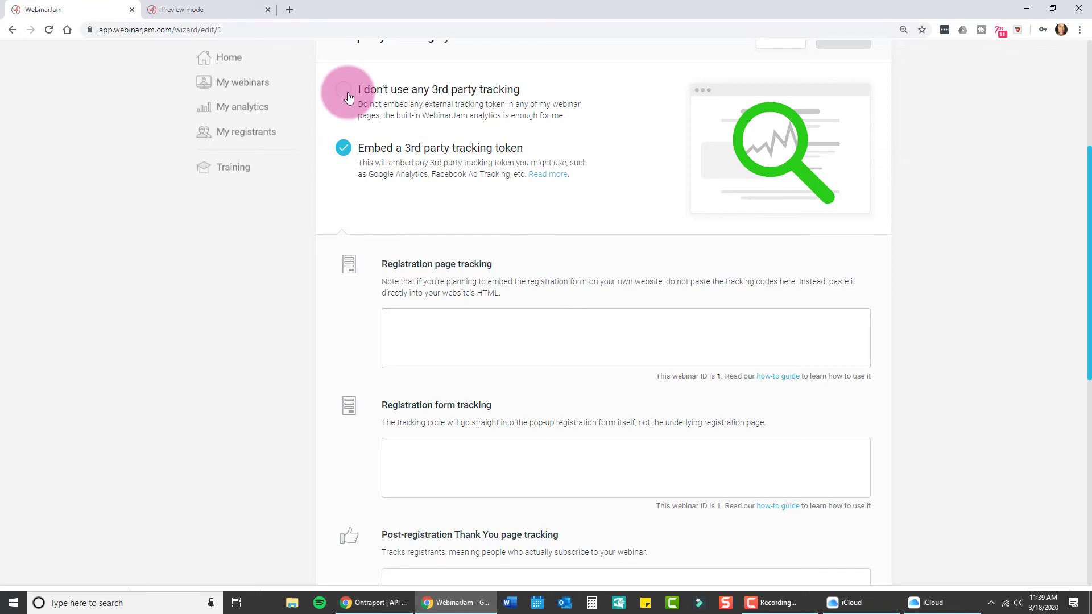
{"action": "left_click", "coordinate": [344, 91]}
{"action": "left_click", "coordinate": [844, 250]}
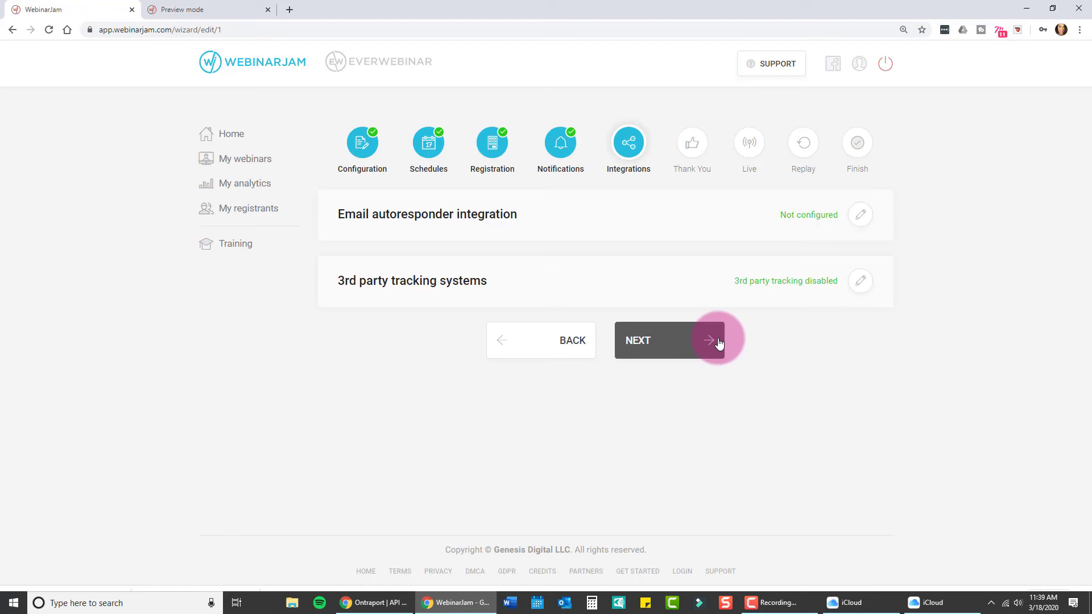
Step: On the Thank You step, enable the registrant survey and enter the headline 'Whats's your fav Candy Cane'
{"action": "left_click", "coordinate": [718, 343]}
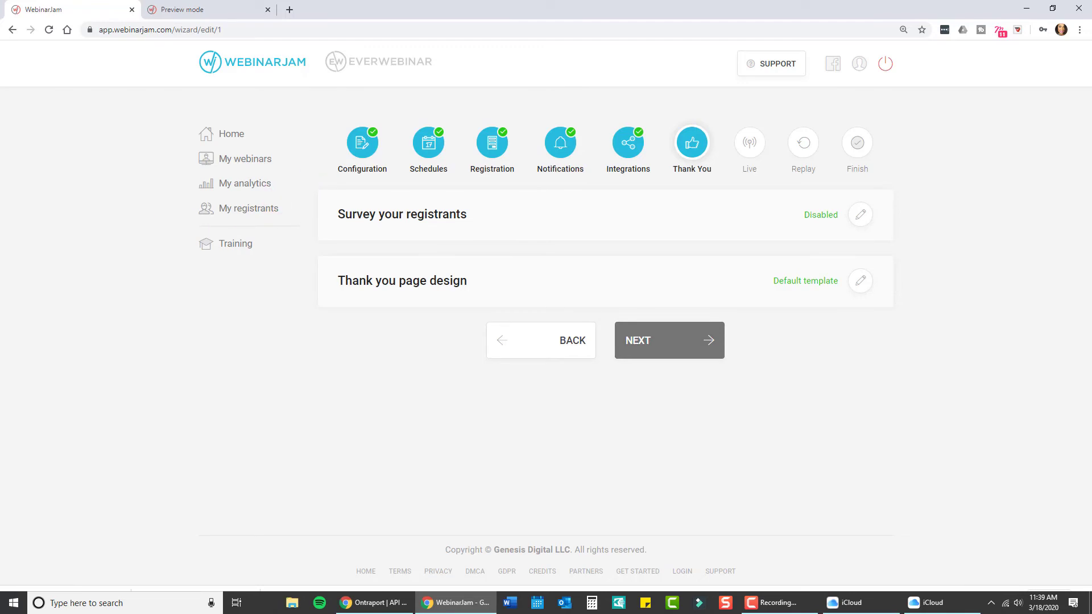
{"action": "left_click", "coordinate": [862, 215]}
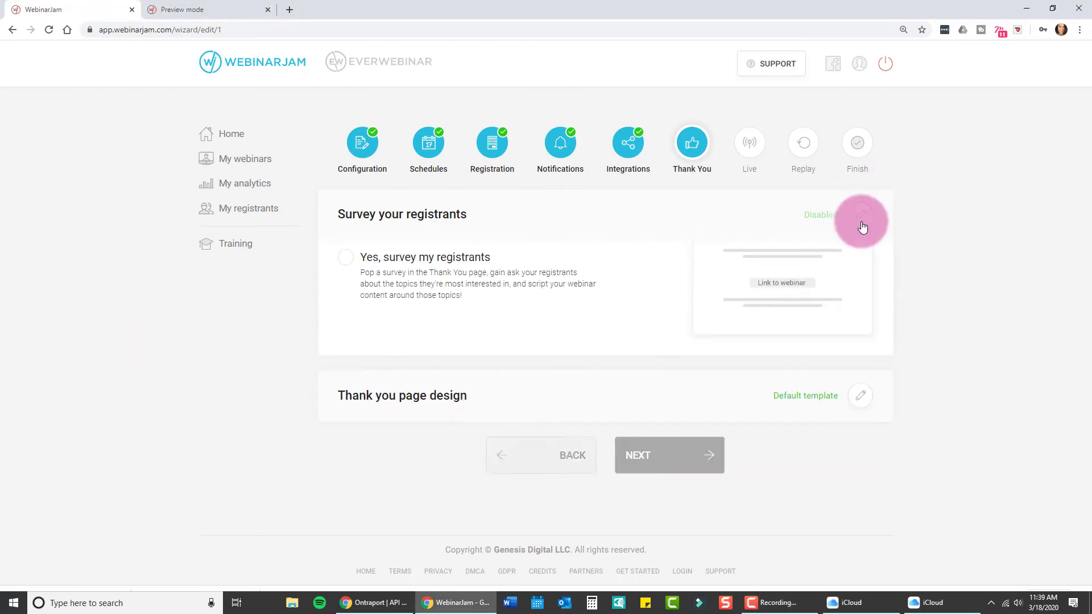
{"action": "left_click", "coordinate": [365, 338]}
{"action": "scroll", "coordinate": [626, 347], "scroll_direction": "down", "scroll_amount": 3}
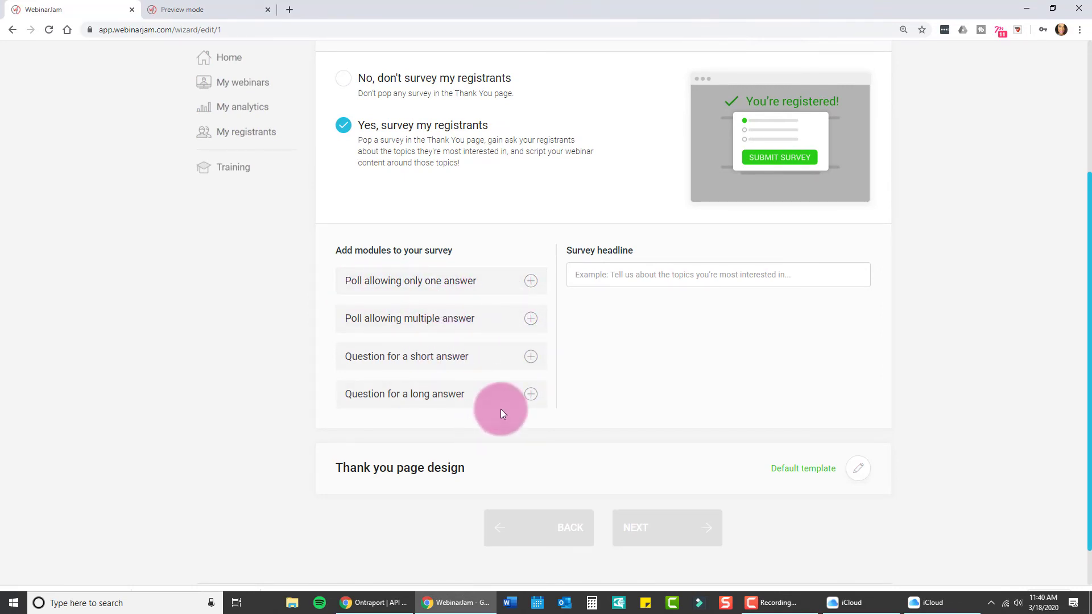
{"action": "left_click", "coordinate": [631, 279]}
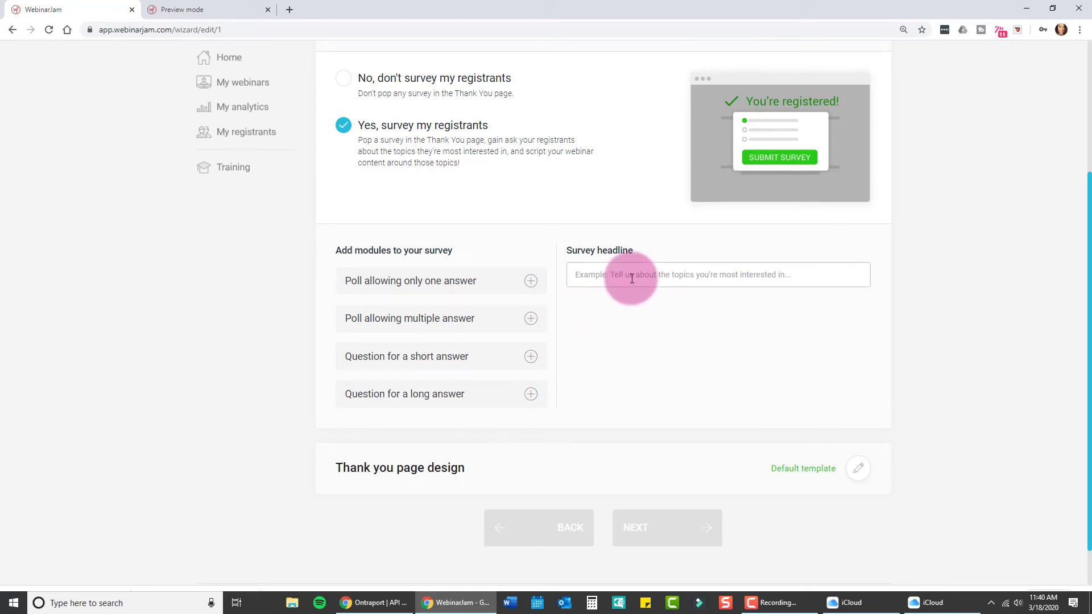
{"action": "type", "text": "Whats"}
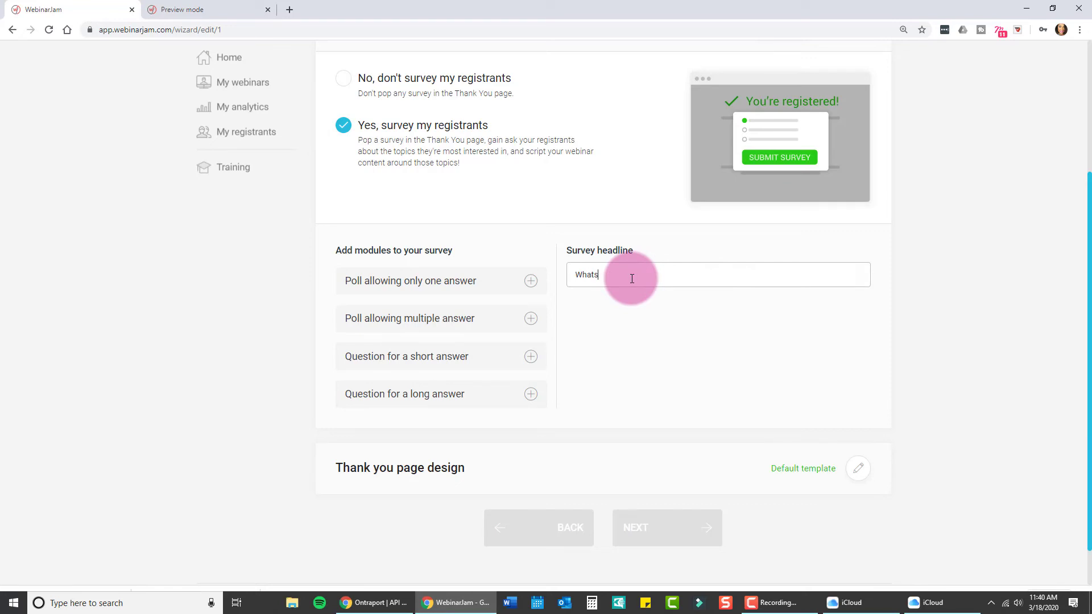
{"action": "type", "text": "'s your fav Candy Cane Martini Bar drink?"}
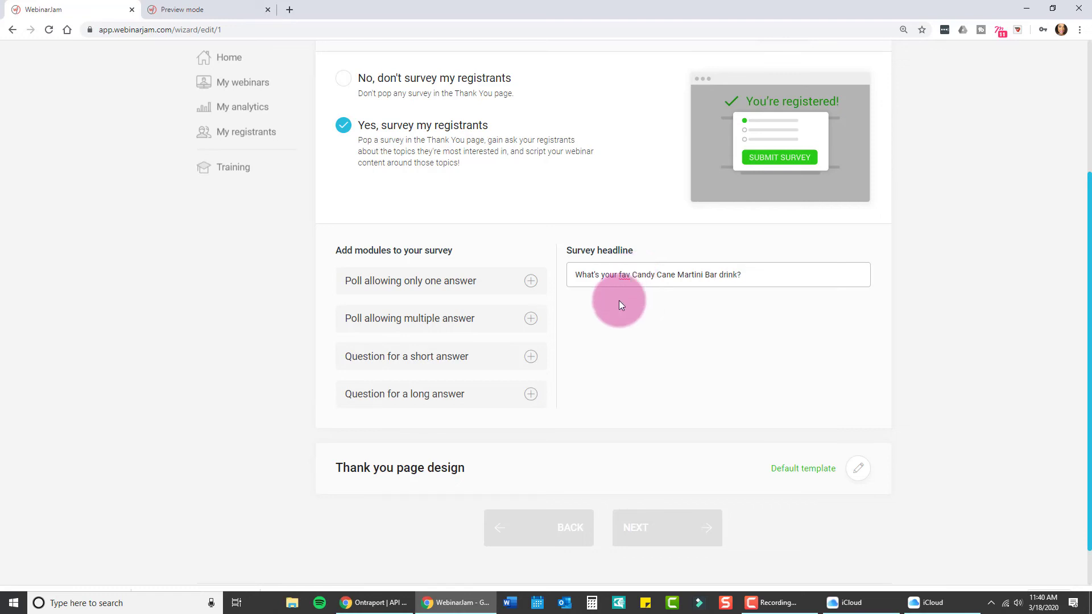
Step: Add a short-answer question using the headline text, and change the headline to 'Fav Drink?'
{"action": "left_click", "coordinate": [530, 356]}
{"action": "left_click", "coordinate": [672, 268]}
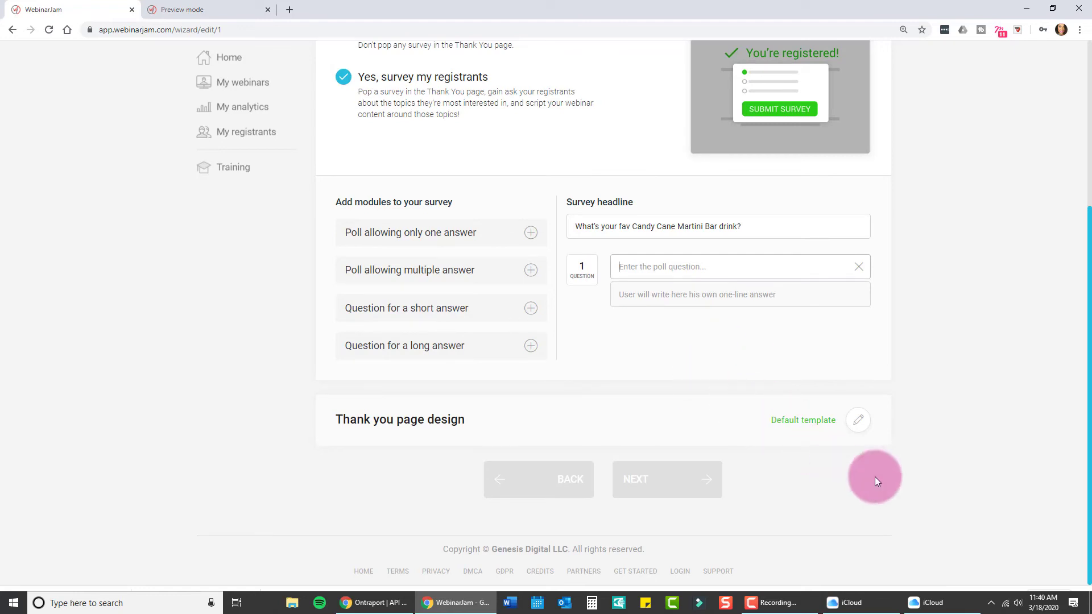
{"action": "scroll", "coordinate": [770, 273], "scroll_direction": "up", "scroll_amount": 4}
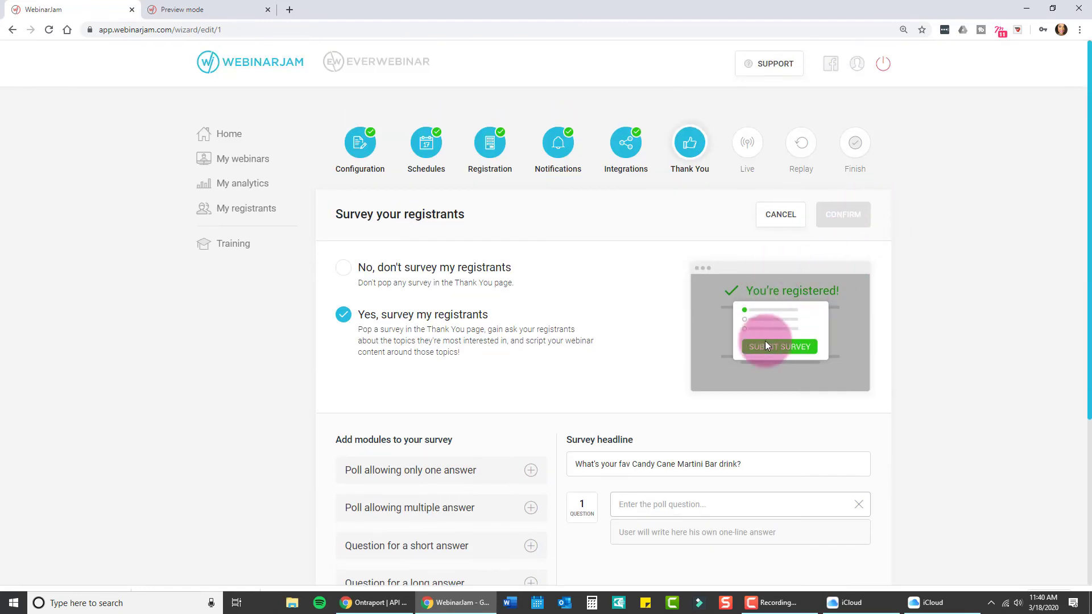
{"action": "scroll", "coordinate": [621, 371], "scroll_direction": "down", "scroll_amount": 1}
{"action": "scroll", "coordinate": [621, 372], "scroll_direction": "down", "scroll_amount": 2}
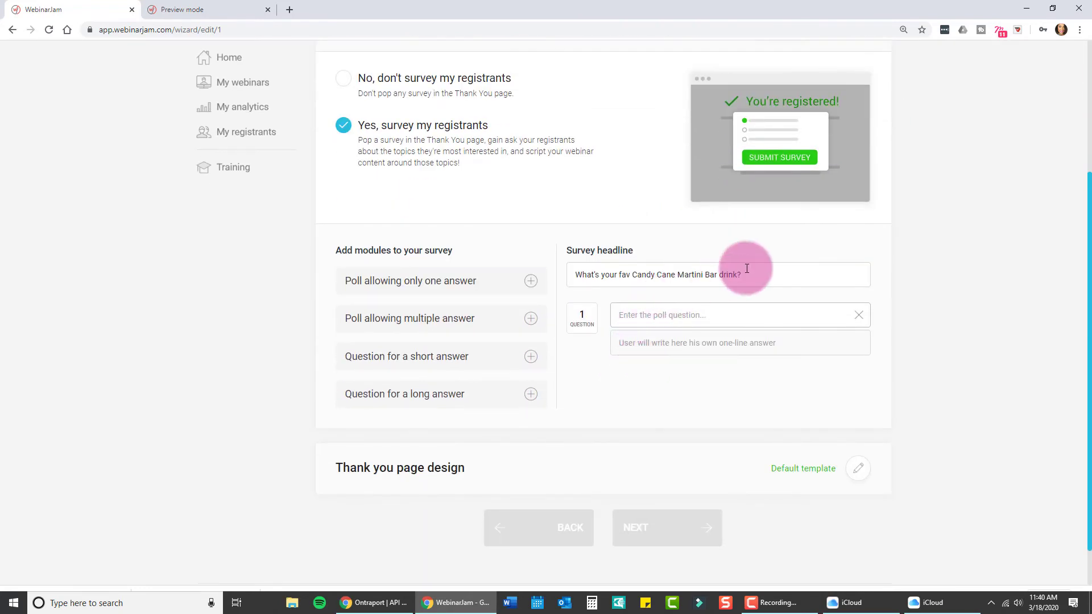
{"action": "left_click_drag", "start_coordinate": [742, 275], "coordinate": [531, 287]}
{"action": "key", "text": "ctrl+c"}
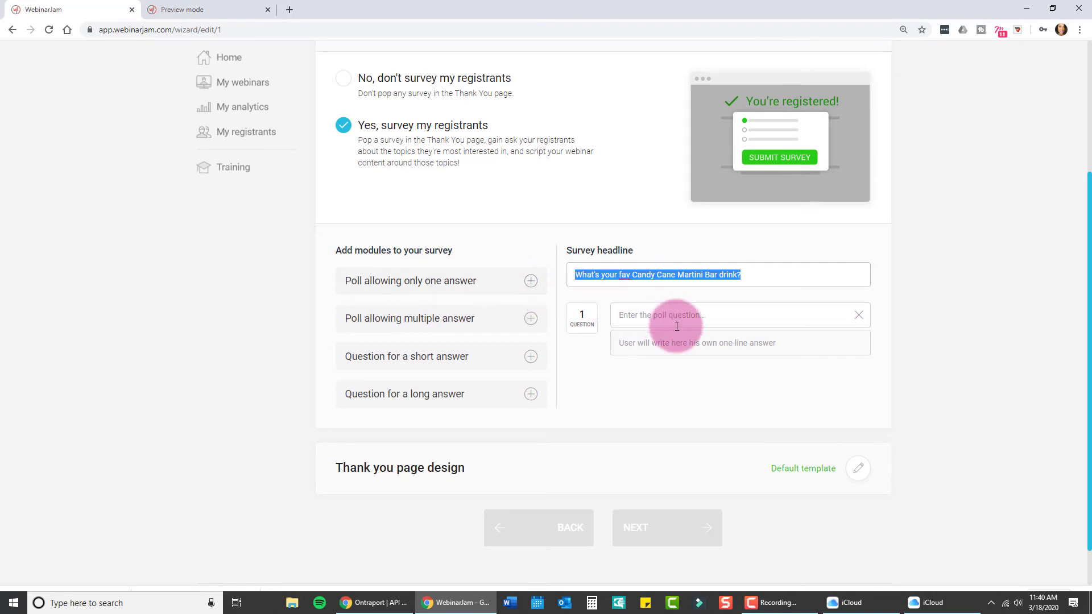
{"action": "left_click", "coordinate": [704, 318]}
{"action": "key", "text": "ctrl+v"}
{"action": "left_click_drag", "start_coordinate": [780, 274], "coordinate": [512, 270]}
{"action": "type", "text": "Fav Dri"}
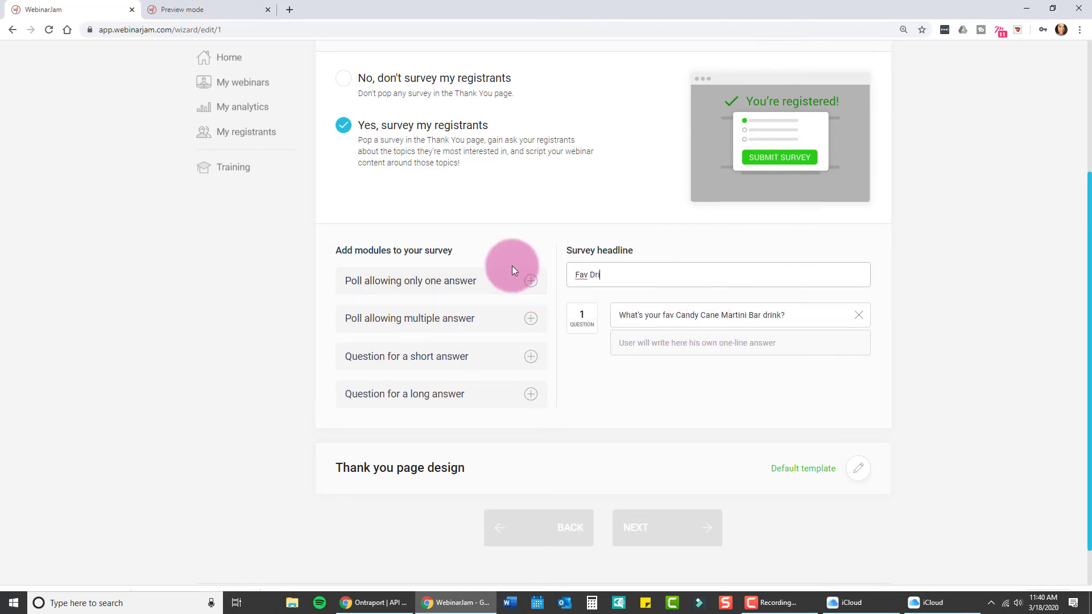
{"action": "type", "text": "nk?"}
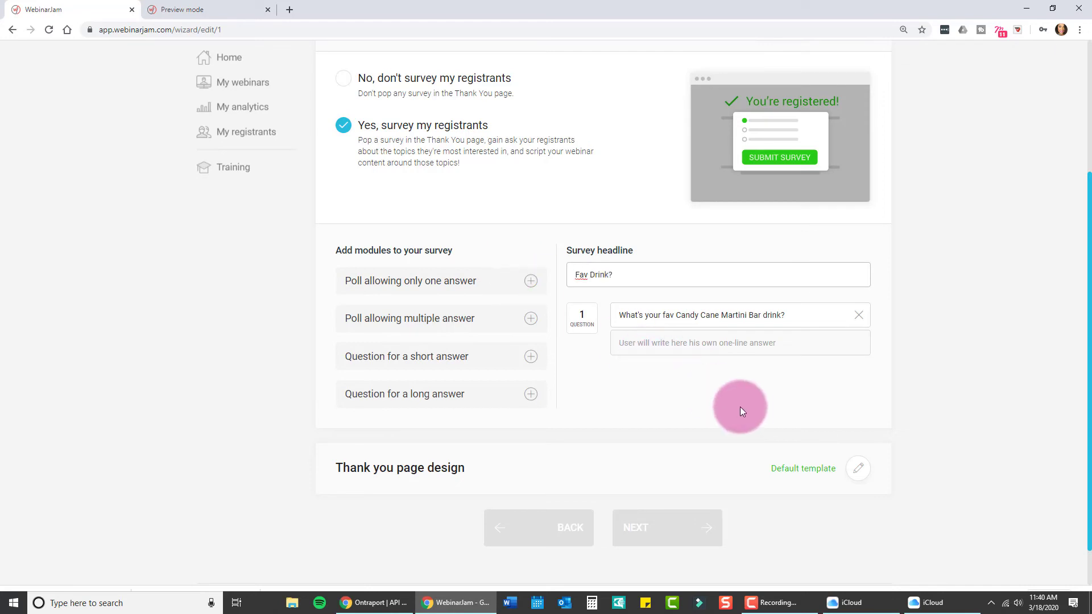
Step: Save the registrant survey settings and switch the browser to full screen
{"action": "scroll", "coordinate": [763, 440], "scroll_direction": "down", "scroll_amount": 1}
{"action": "scroll", "coordinate": [764, 440], "scroll_direction": "up", "scroll_amount": 4}
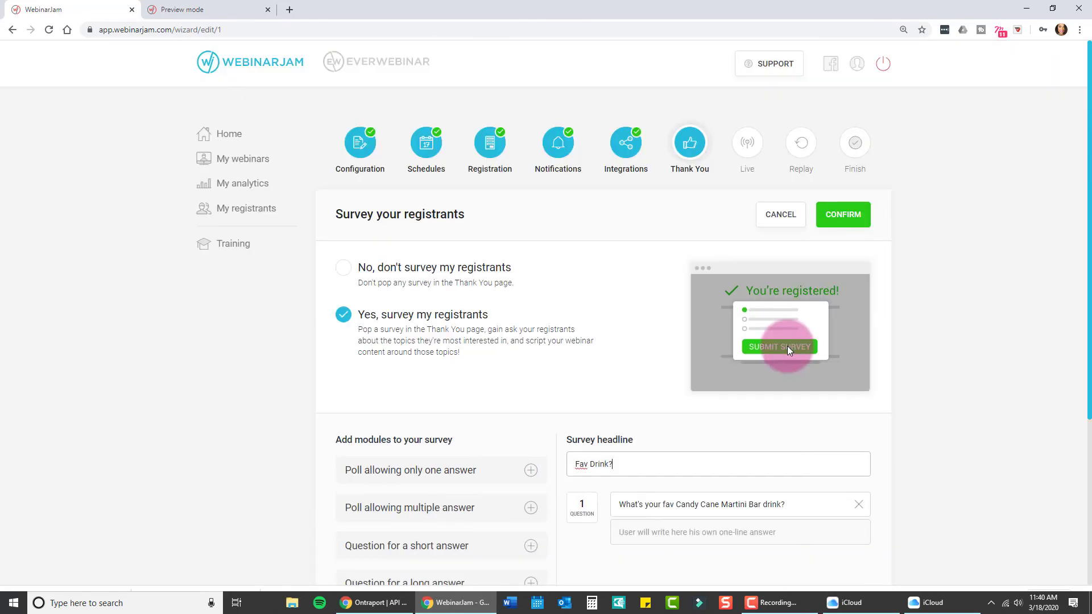
{"action": "left_click", "coordinate": [856, 226]}
{"action": "key", "text": "F11"}
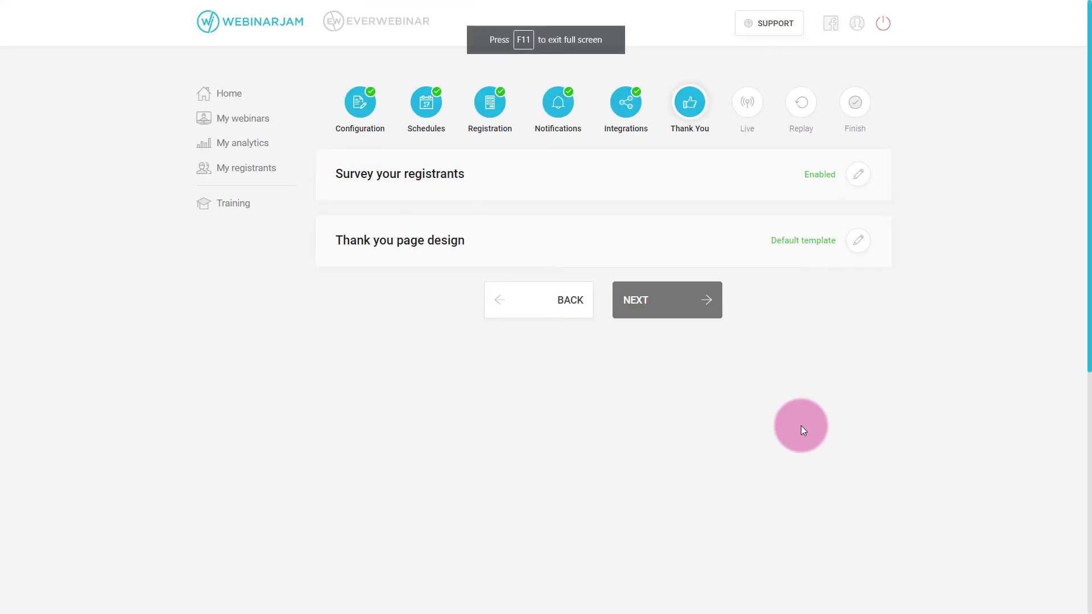
Step: Keep Template 1 as the thank-you page design and continue to the Live step
{"action": "left_click", "coordinate": [862, 251]}
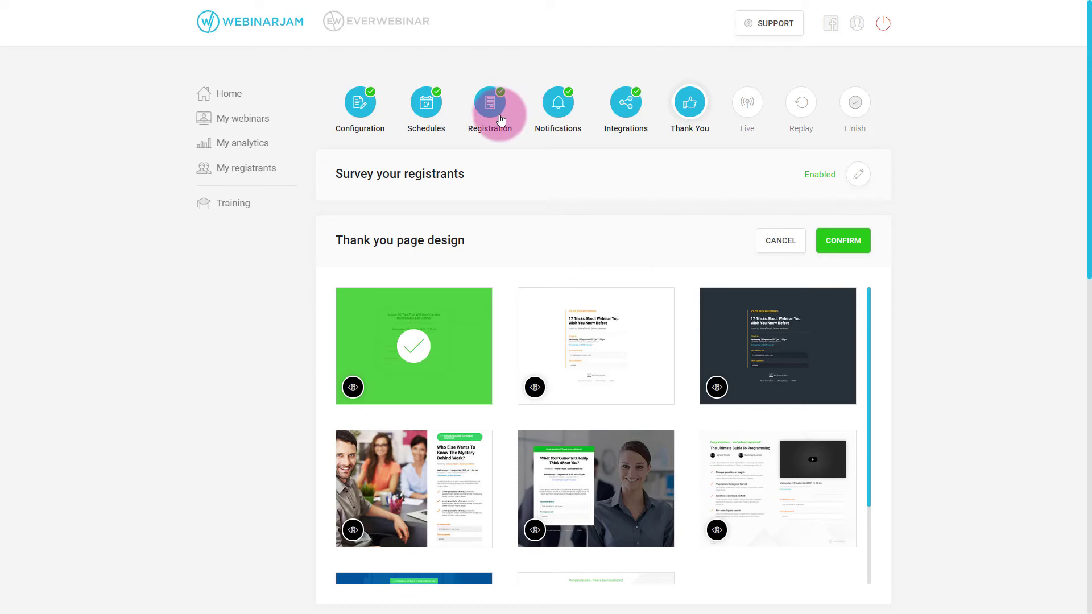
{"action": "mouse_move", "coordinate": [455, 308]}
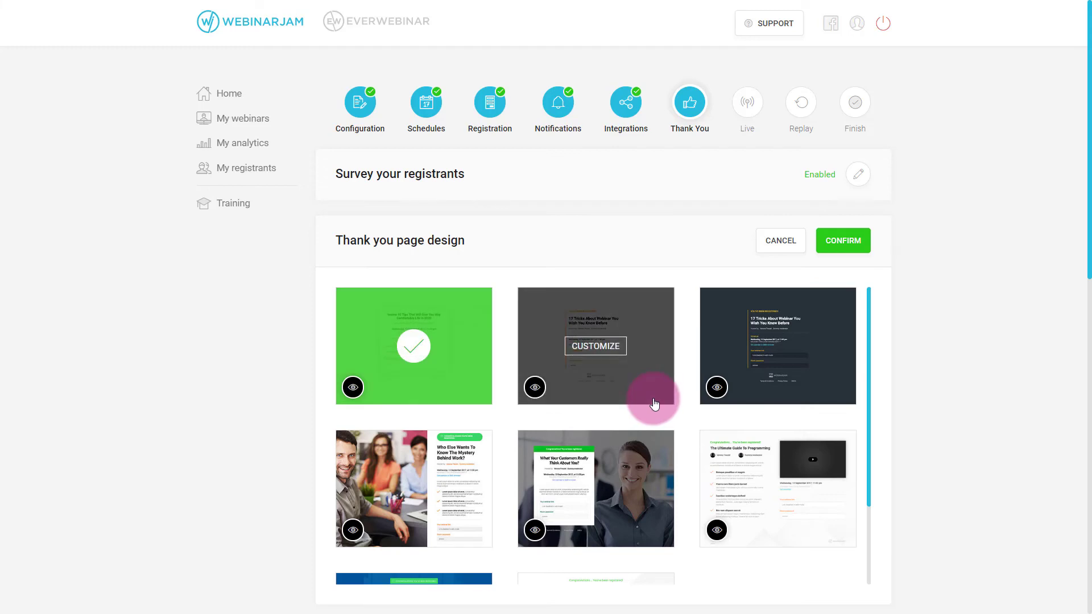
{"action": "scroll", "coordinate": [878, 397], "scroll_direction": "down", "scroll_amount": 3}
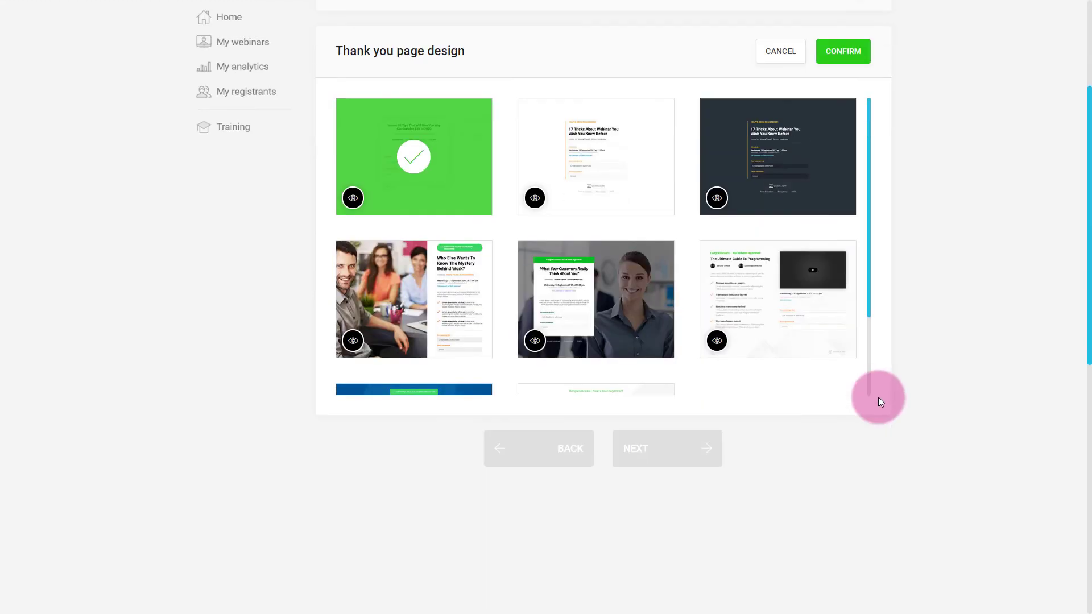
{"action": "scroll", "coordinate": [819, 352], "scroll_direction": "down", "scroll_amount": 3}
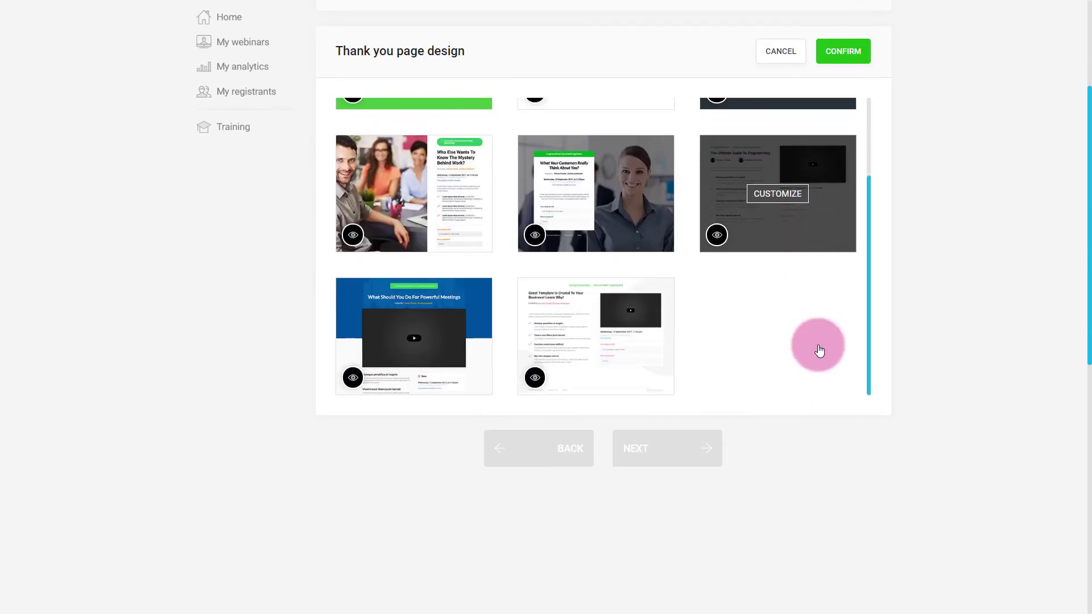
{"action": "scroll", "coordinate": [819, 350], "scroll_direction": "up", "scroll_amount": 3}
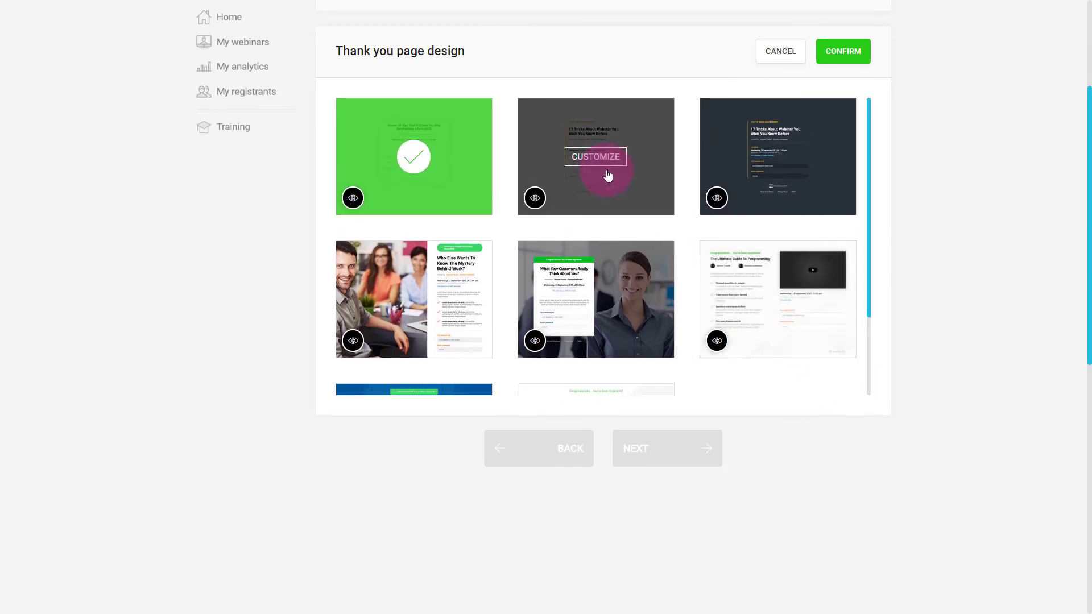
{"action": "left_click", "coordinate": [839, 52]}
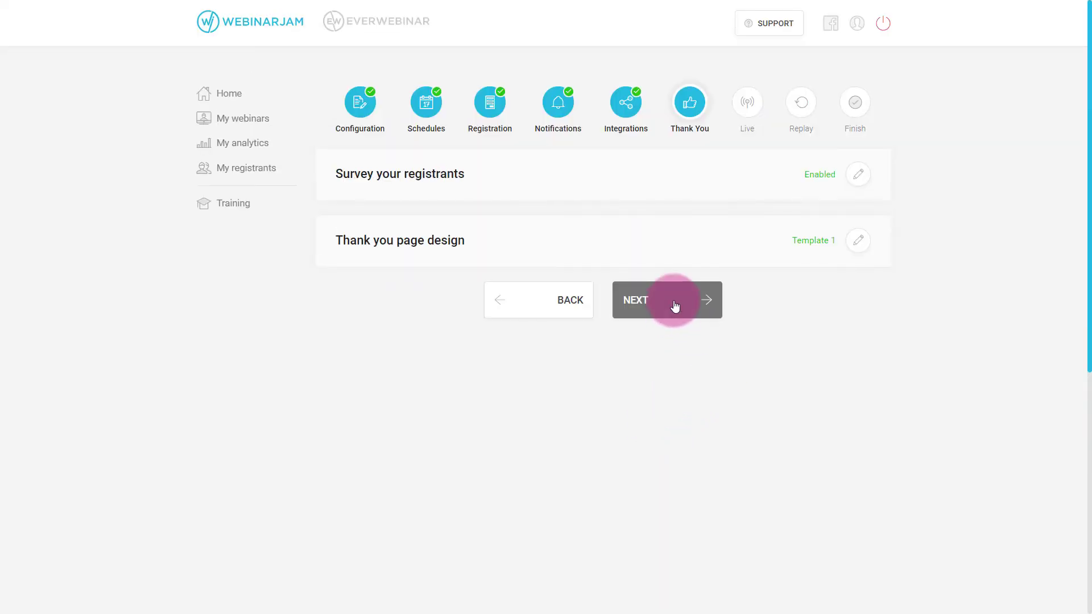
{"action": "left_click", "coordinate": [675, 306]}
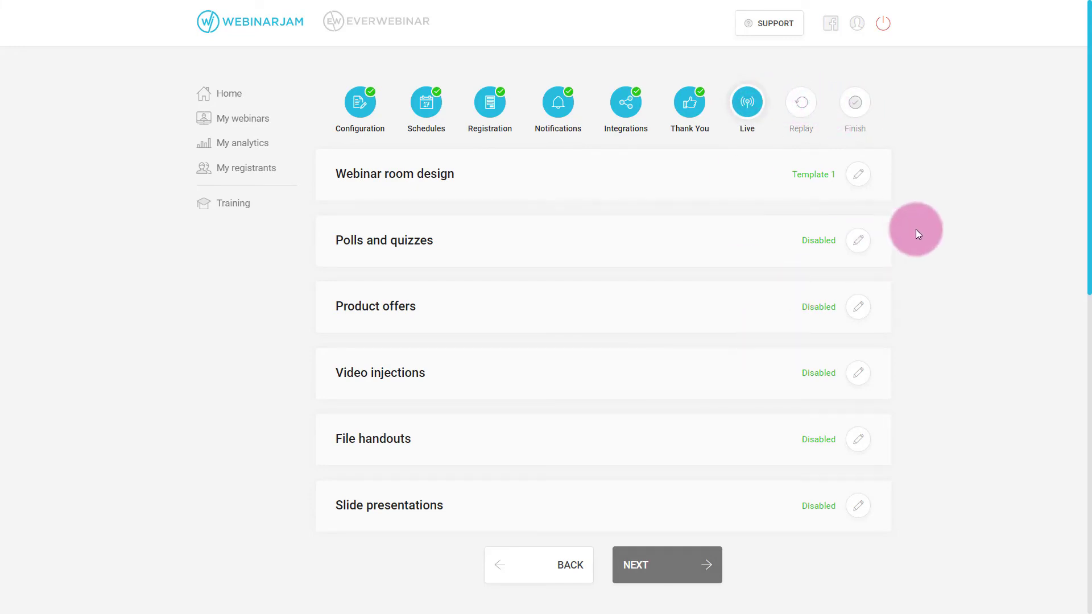
Step: Preview the pink-accented Template 4 and confirm it as the webinar room design
{"action": "left_click", "coordinate": [858, 175]}
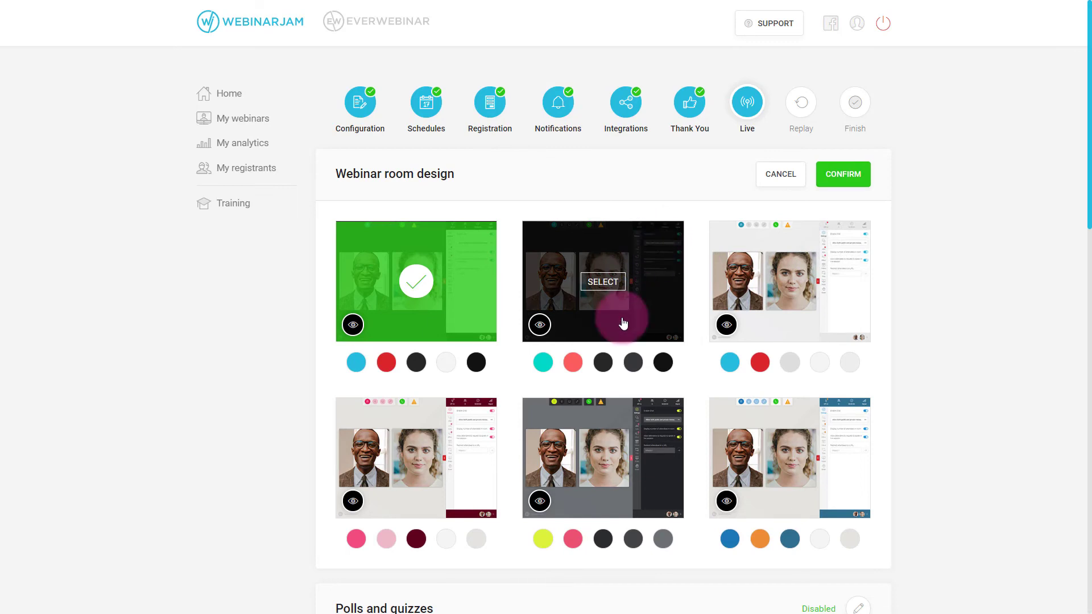
{"action": "scroll", "coordinate": [687, 323], "scroll_direction": "down", "scroll_amount": 7}
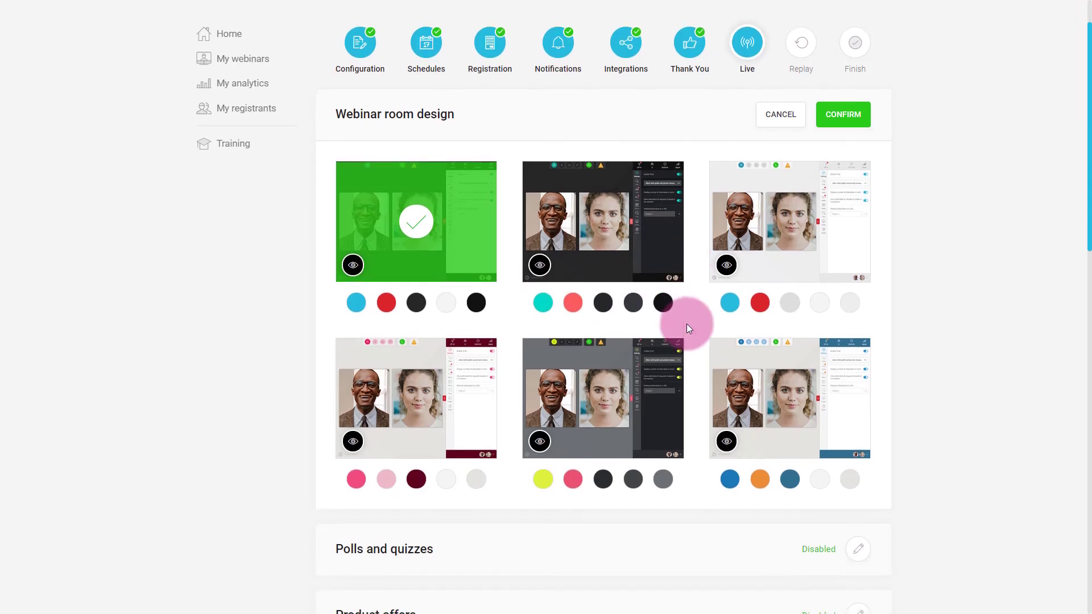
{"action": "scroll", "coordinate": [687, 322], "scroll_direction": "up", "scroll_amount": 7}
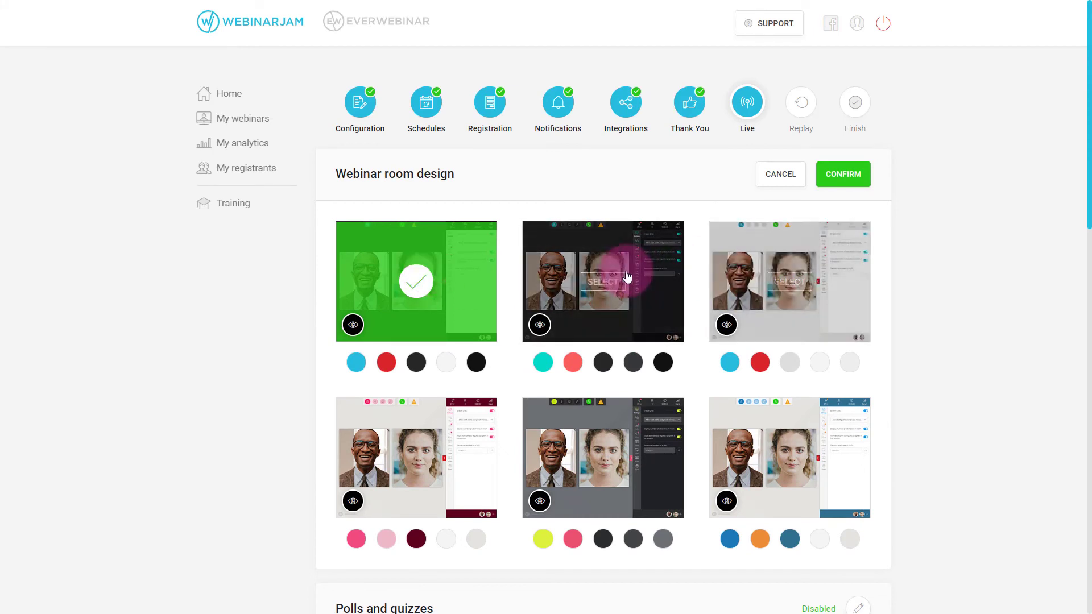
{"action": "left_click", "coordinate": [613, 286]}
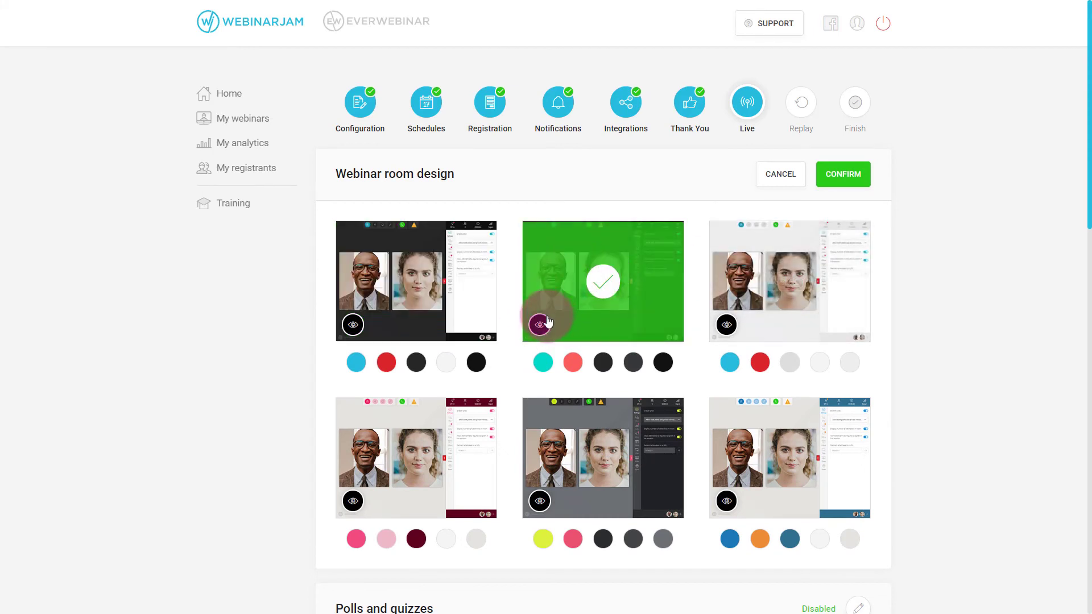
{"action": "left_click", "coordinate": [414, 468]}
{"action": "left_click", "coordinate": [353, 501]}
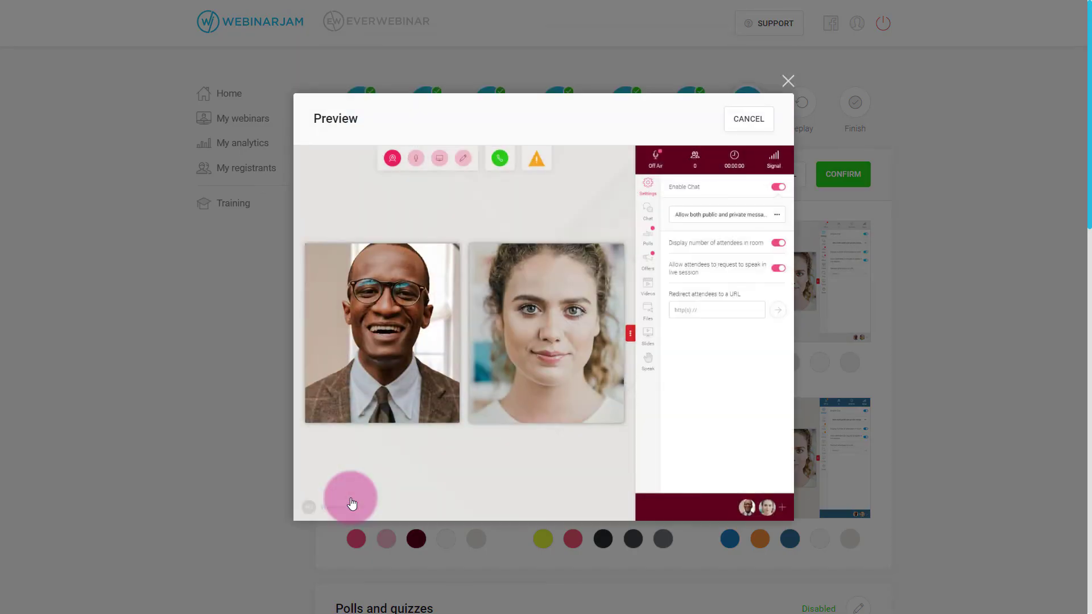
{"action": "left_click", "coordinate": [749, 119]}
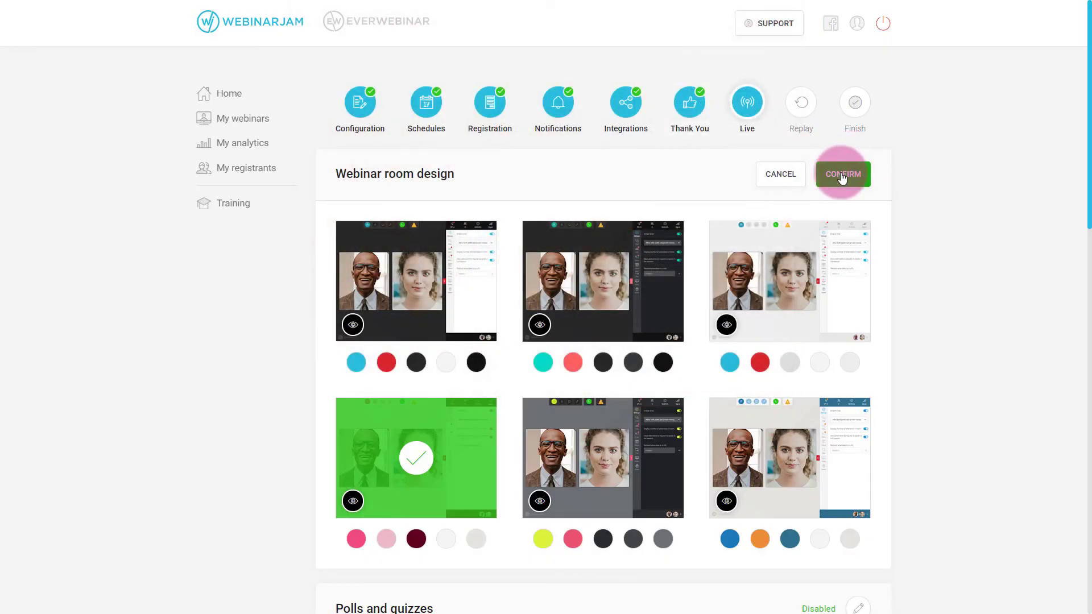
{"action": "left_click", "coordinate": [842, 178]}
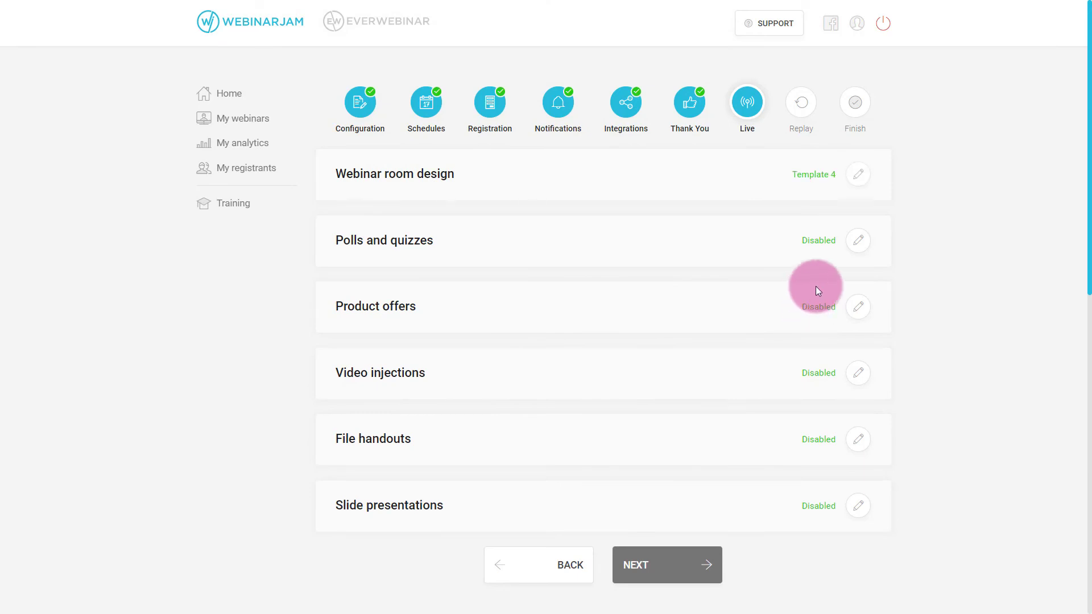
Step: Create and save the poll 'What's the best vodka?' with options Titos and Ciroc
{"action": "left_click", "coordinate": [858, 240]}
{"action": "left_click", "coordinate": [824, 298]}
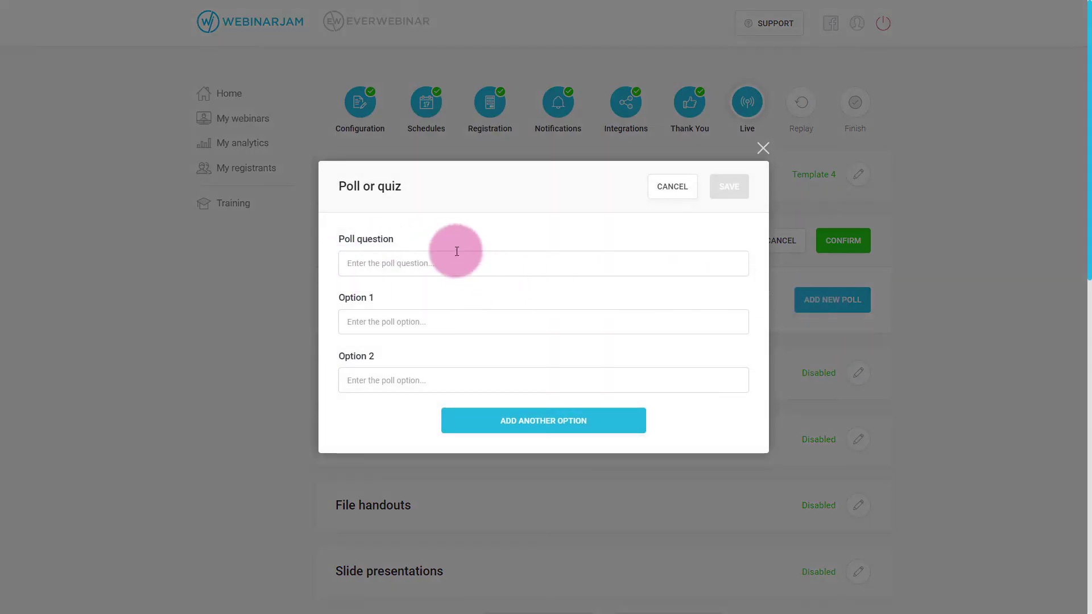
{"action": "left_click", "coordinate": [506, 260]}
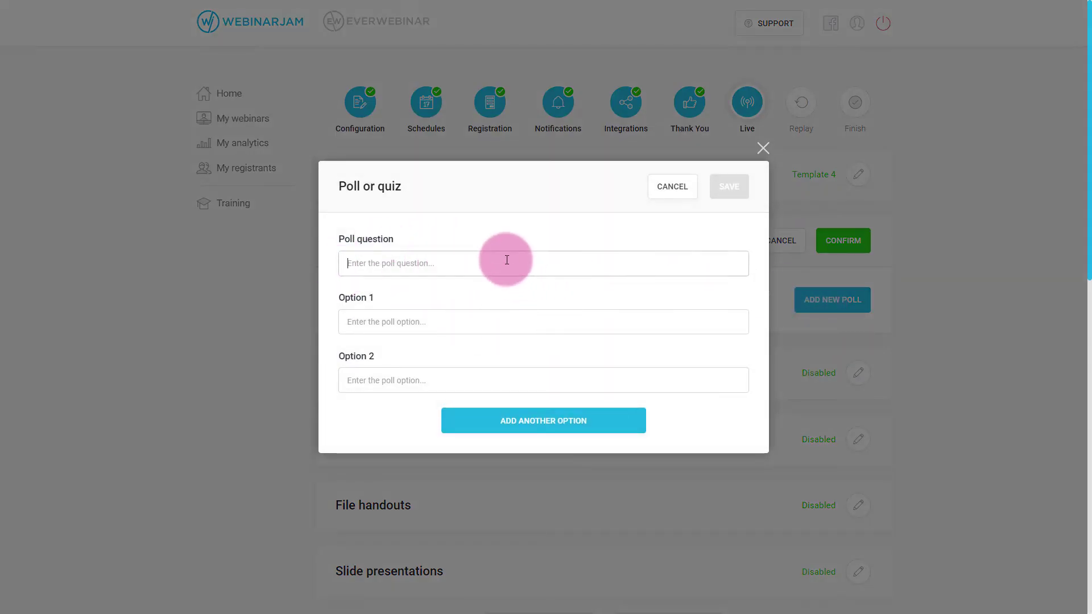
{"action": "type", "text": "What's the best"}
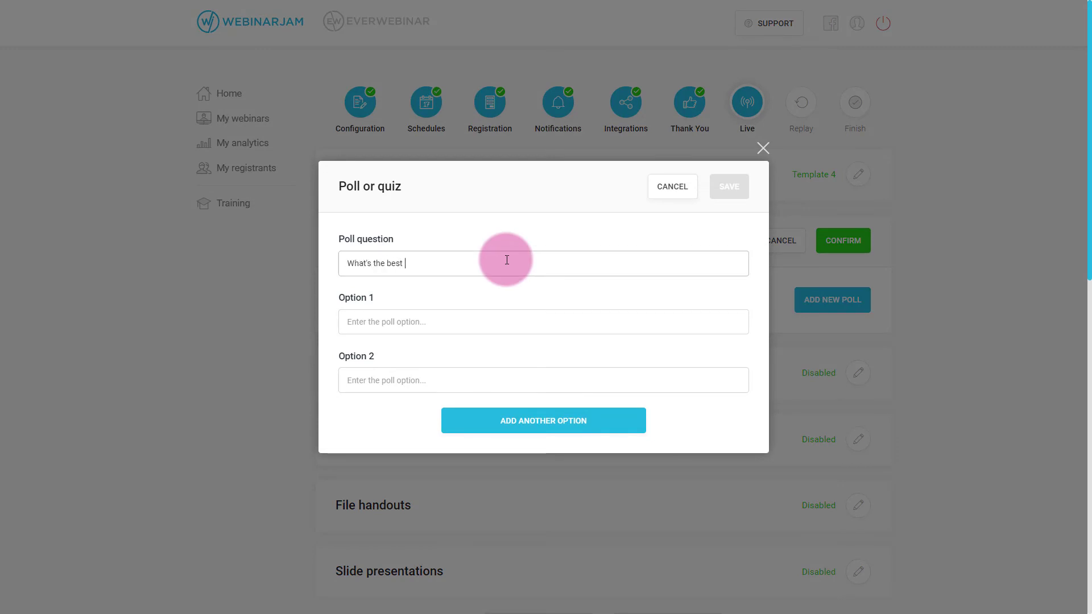
{"action": "type", "text": " vodka?"}
{"action": "key", "text": "Tab"}
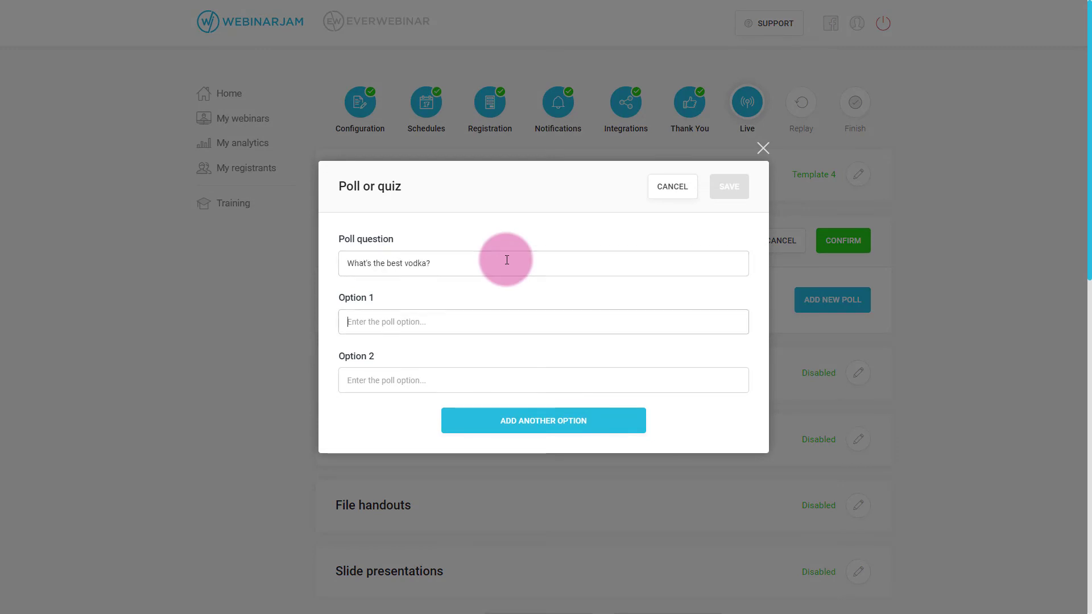
{"action": "type", "text": "Tito"}
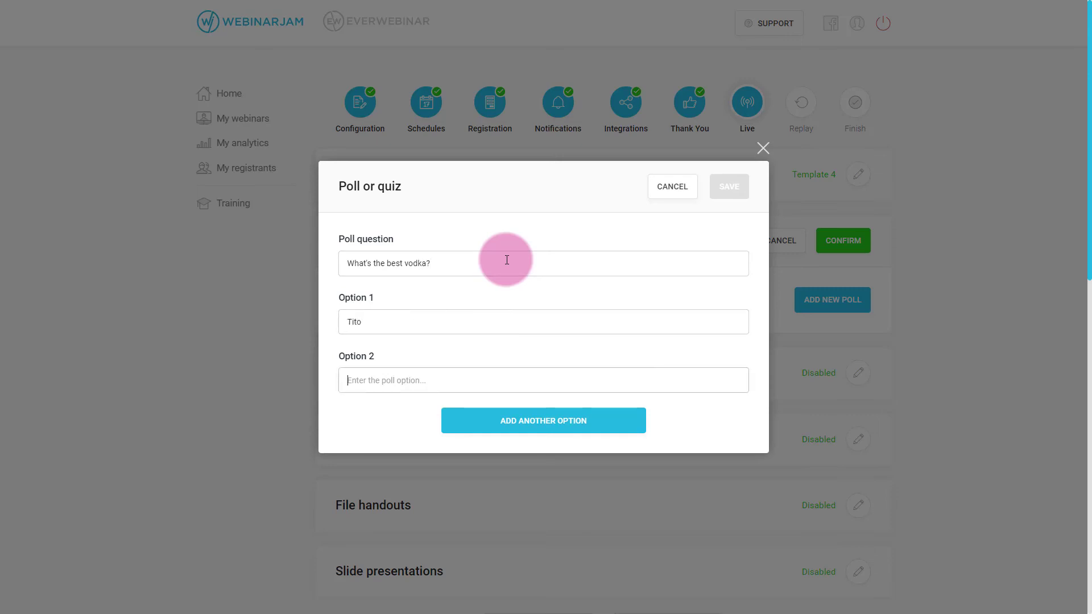
{"action": "key", "text": "shift+Tab"}
{"action": "type", "text": "s"}
{"action": "key", "text": "Tab"}
{"action": "type", "text": "Cir"}
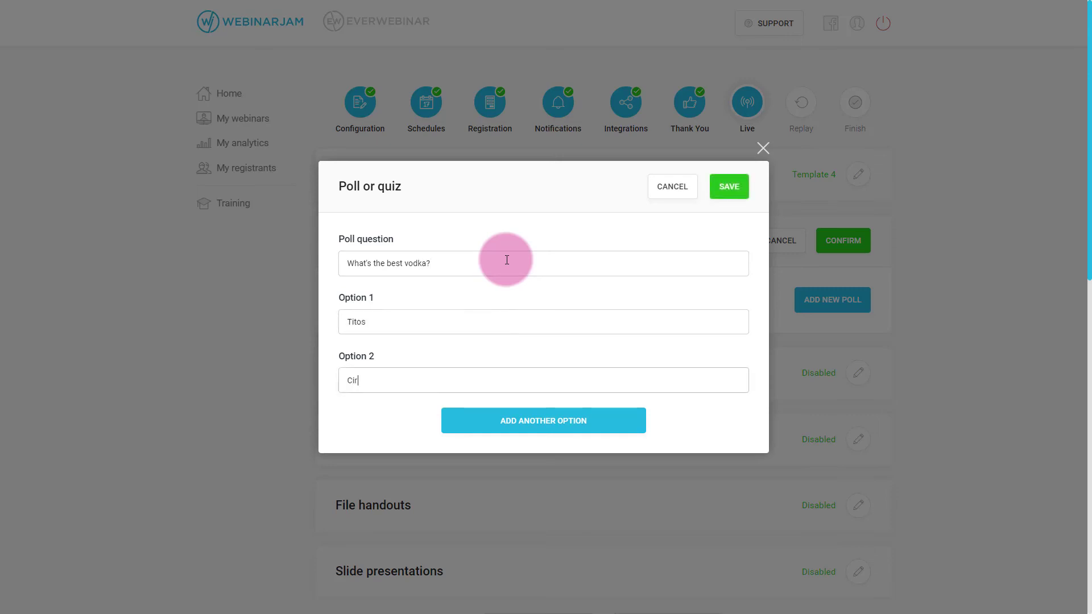
{"action": "type", "text": "oc"}
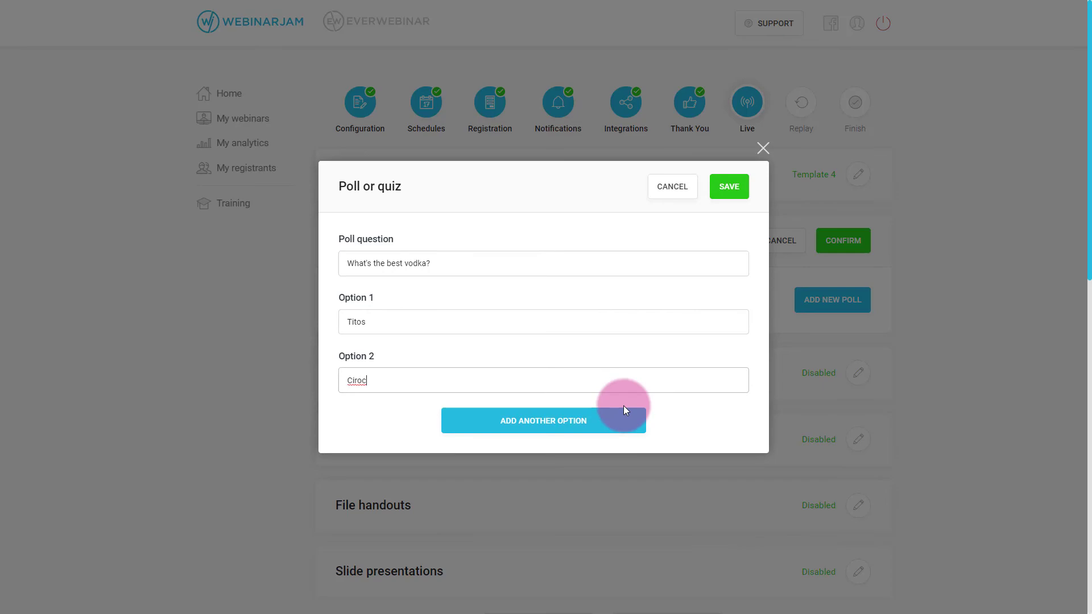
{"action": "left_click", "coordinate": [731, 189]}
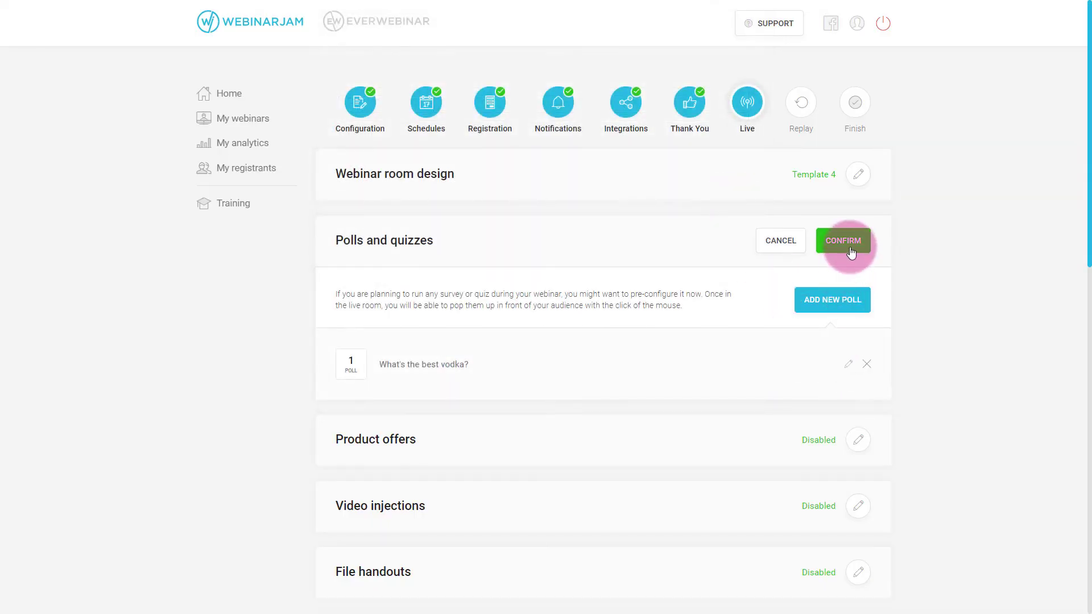
{"action": "left_click", "coordinate": [850, 247]}
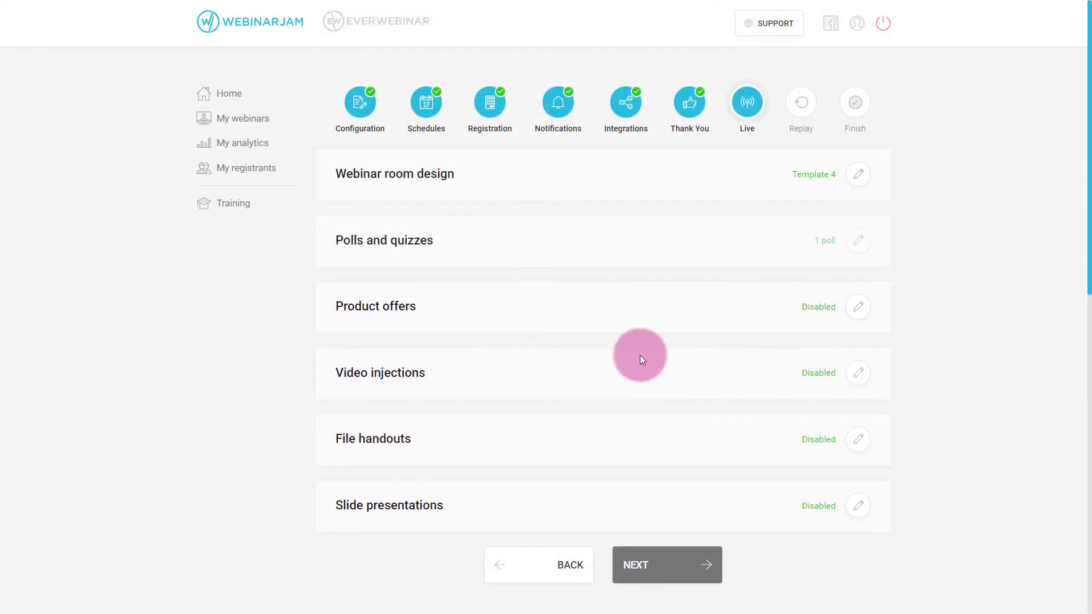
Step: Start a new product offer named Platinum Membership and edit its headline and button text
{"action": "left_click", "coordinate": [858, 307]}
{"action": "left_click", "coordinate": [831, 368]}
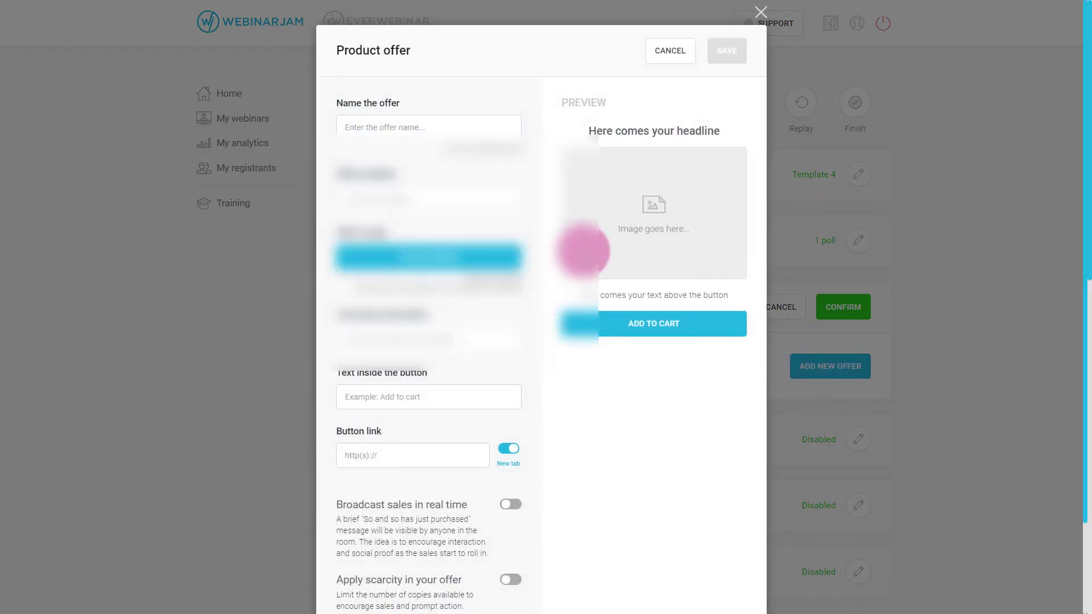
{"action": "left_click", "coordinate": [403, 128]}
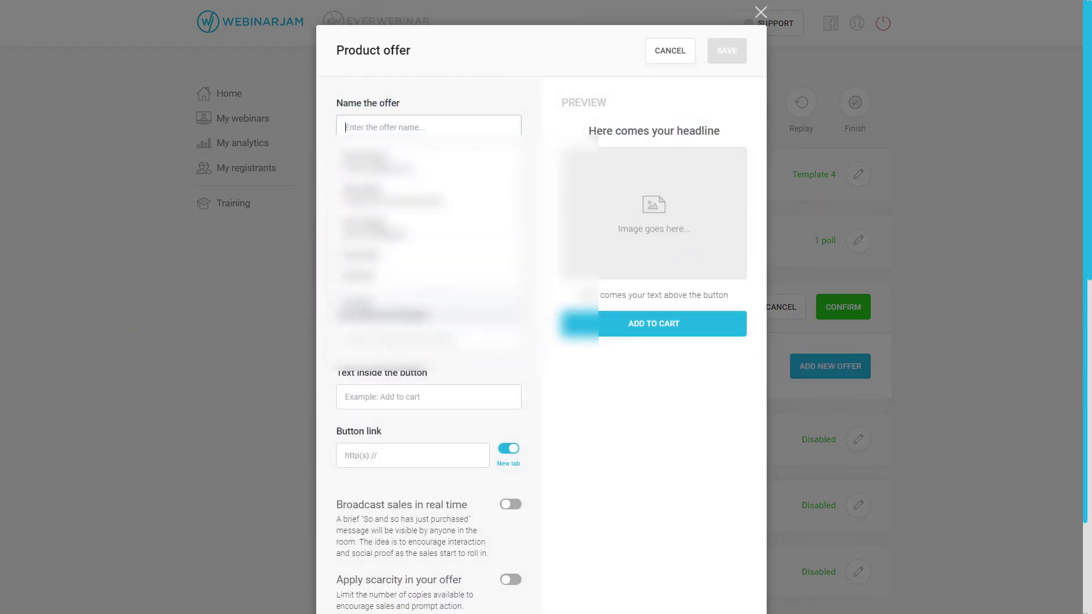
{"action": "left_click", "coordinate": [599, 402]}
{"action": "left_click", "coordinate": [506, 113]}
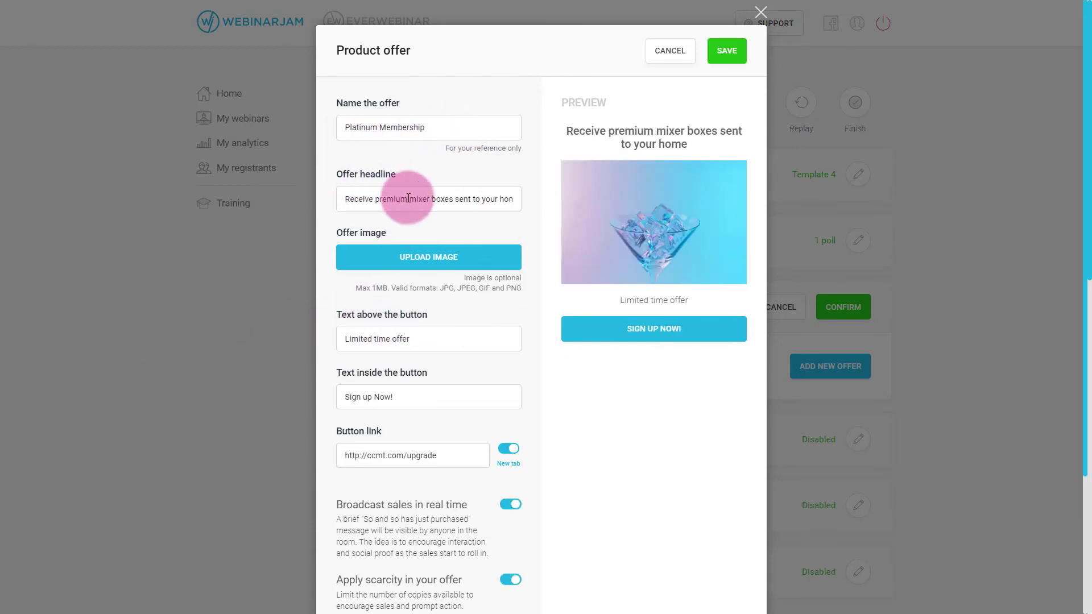
{"action": "left_click_drag", "start_coordinate": [343, 198], "coordinate": [548, 213]}
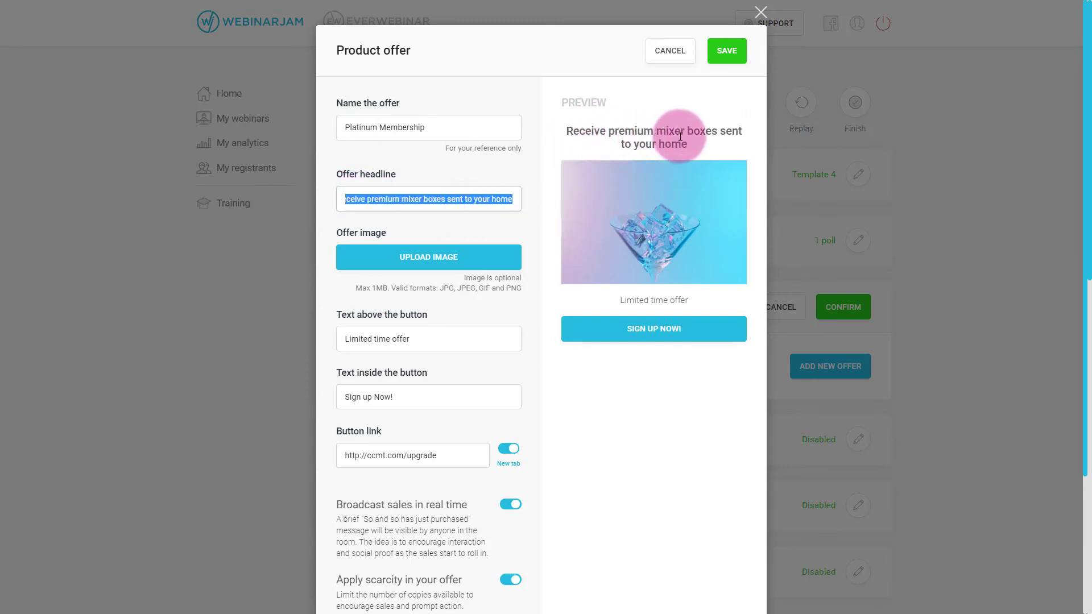
{"action": "scroll", "coordinate": [592, 155], "scroll_direction": "down", "scroll_amount": 3}
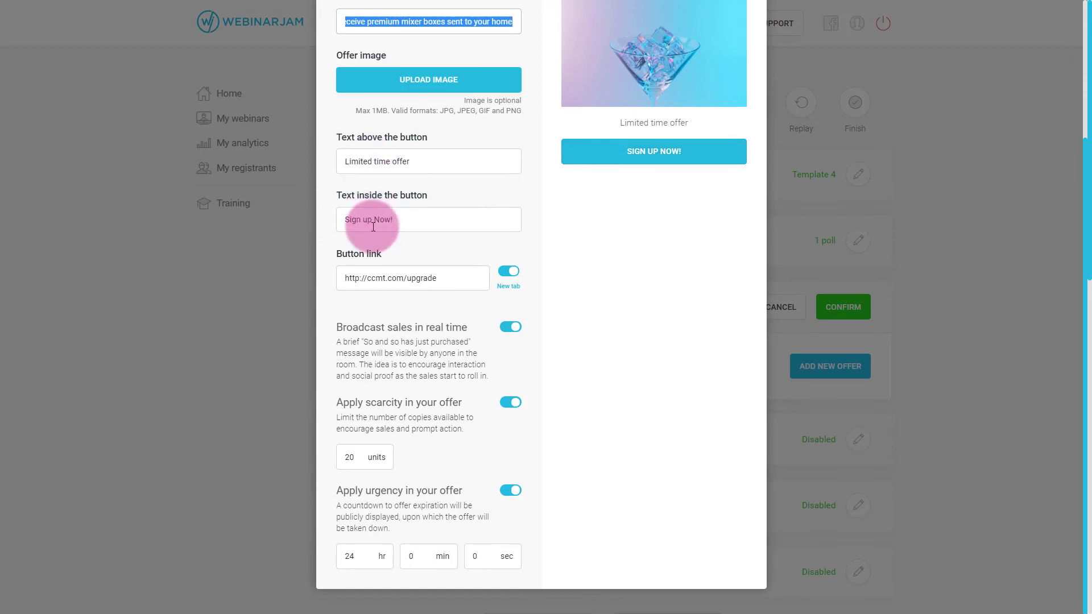
{"action": "left_click", "coordinate": [404, 219]}
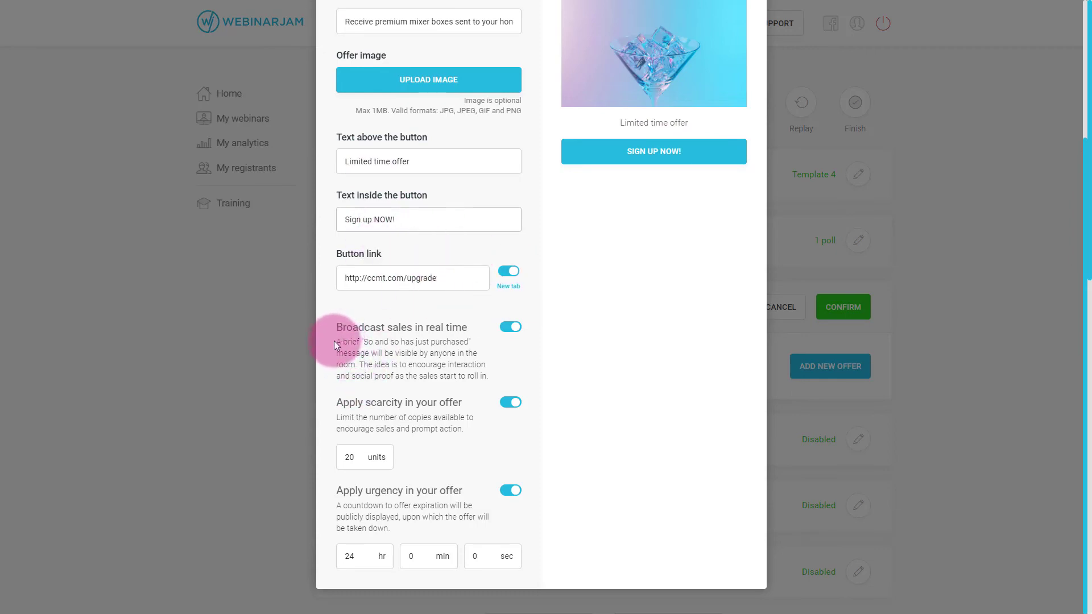
Step: Review the offer's sales, scarcity and urgency settings, then save and confirm the offer
{"action": "left_click_drag", "start_coordinate": [334, 343], "coordinate": [500, 381]}
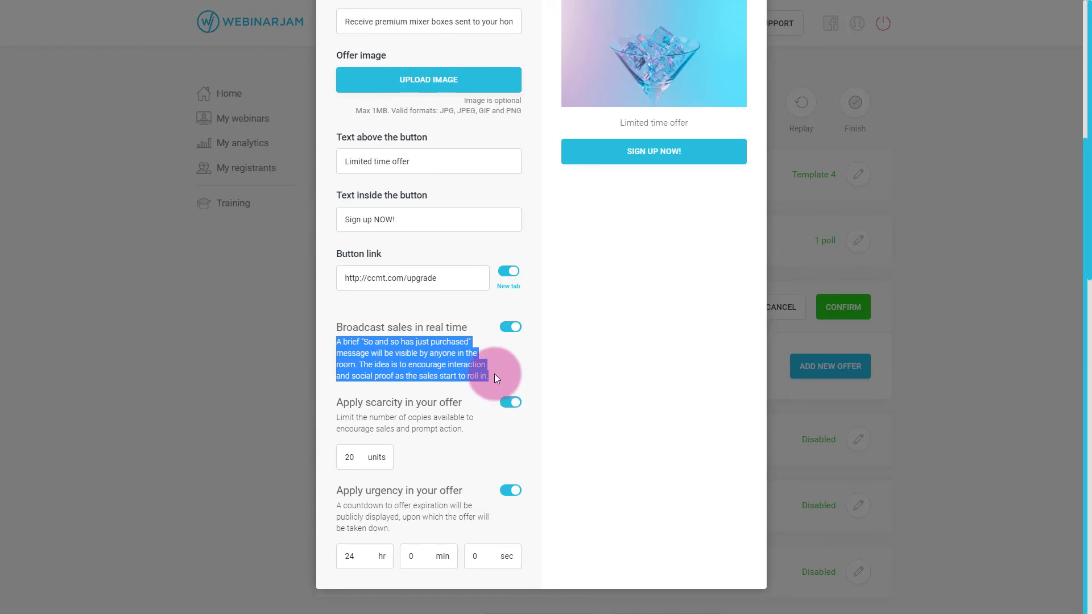
{"action": "scroll", "coordinate": [426, 353], "scroll_direction": "down", "scroll_amount": 3}
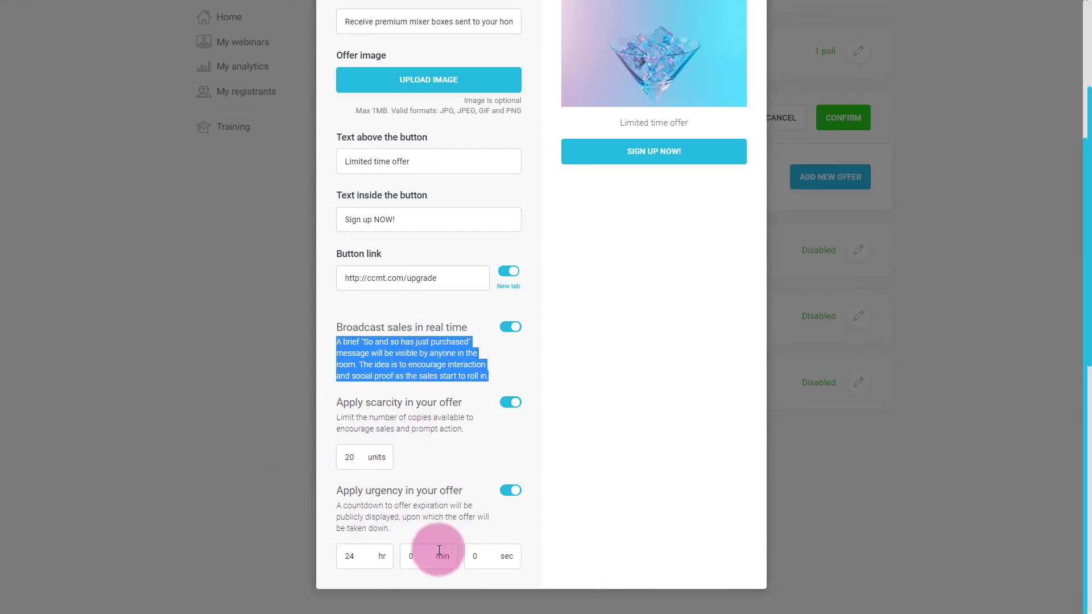
{"action": "double_click", "coordinate": [384, 402]}
{"action": "double_click", "coordinate": [384, 496]}
{"action": "scroll", "coordinate": [698, 486], "scroll_direction": "up", "scroll_amount": 3}
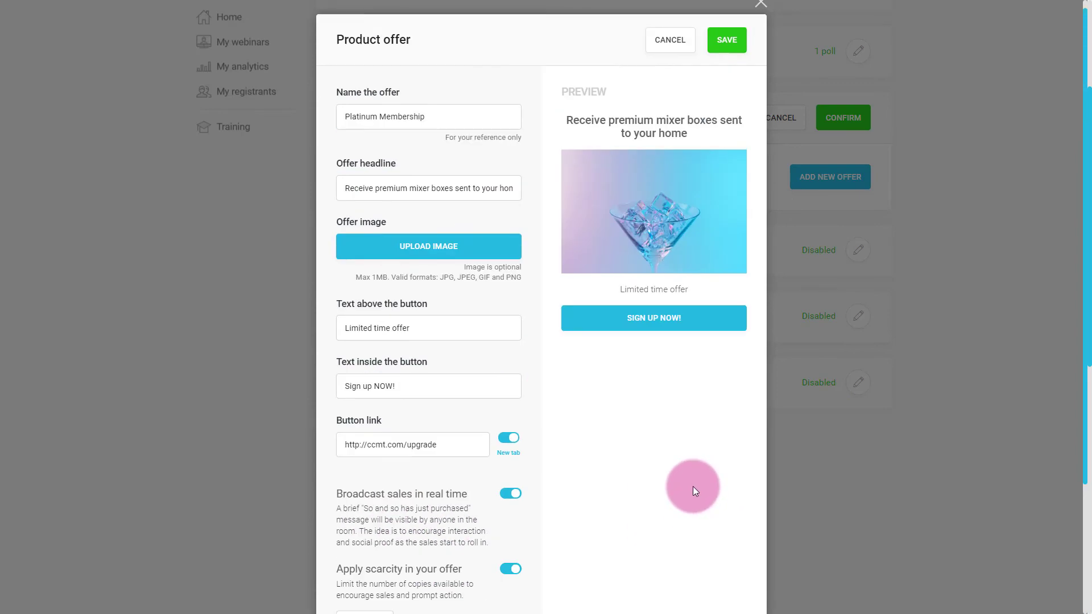
{"action": "left_click", "coordinate": [727, 51]}
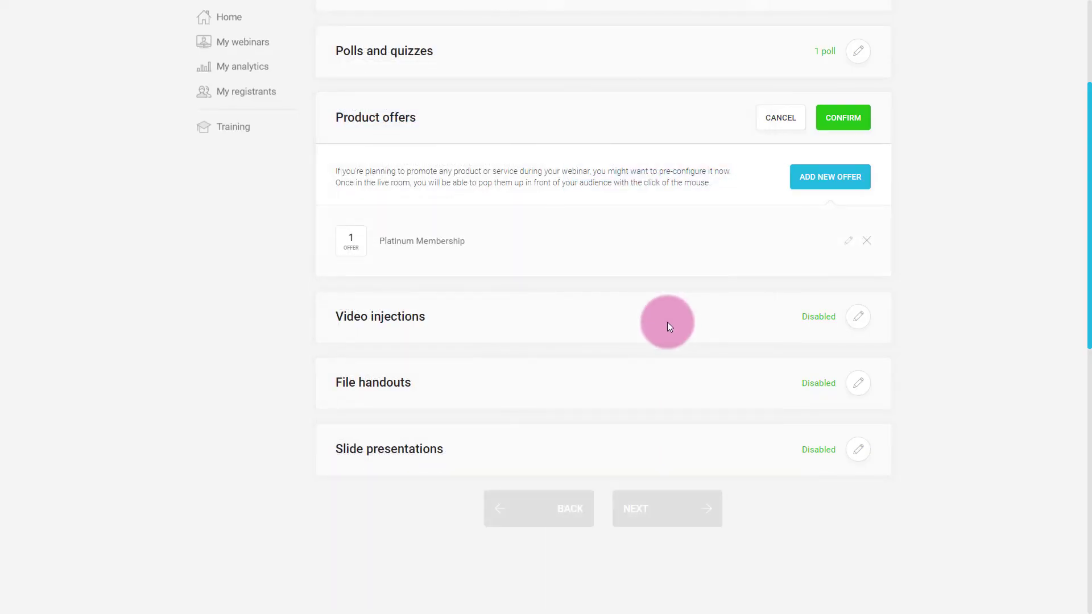
{"action": "left_click", "coordinate": [843, 125]}
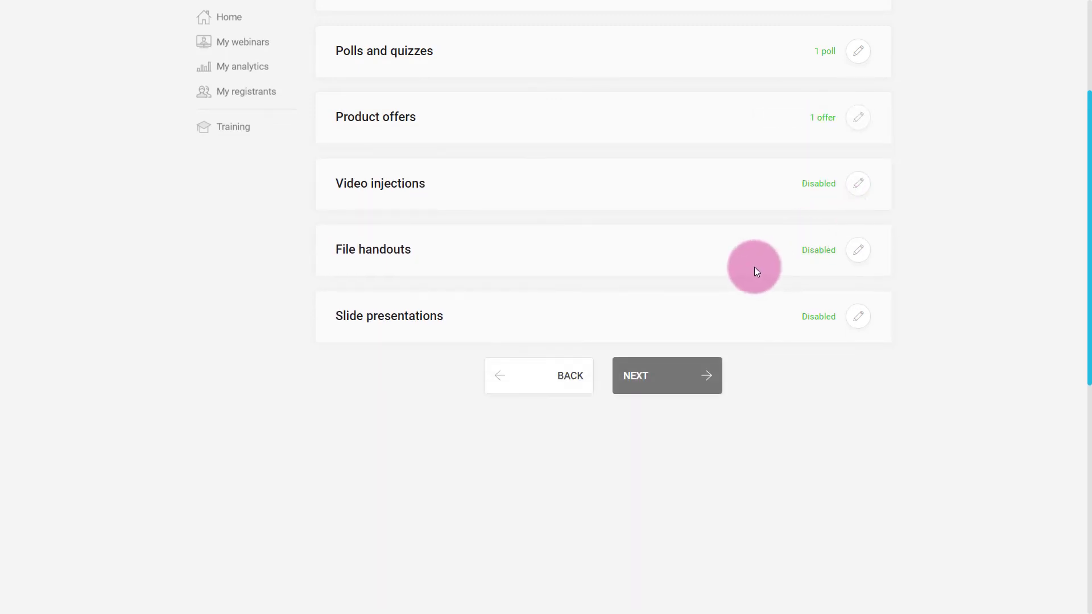
Step: Add and confirm a YouTube video injection named New Platinum Membership
{"action": "left_click", "coordinate": [859, 186]}
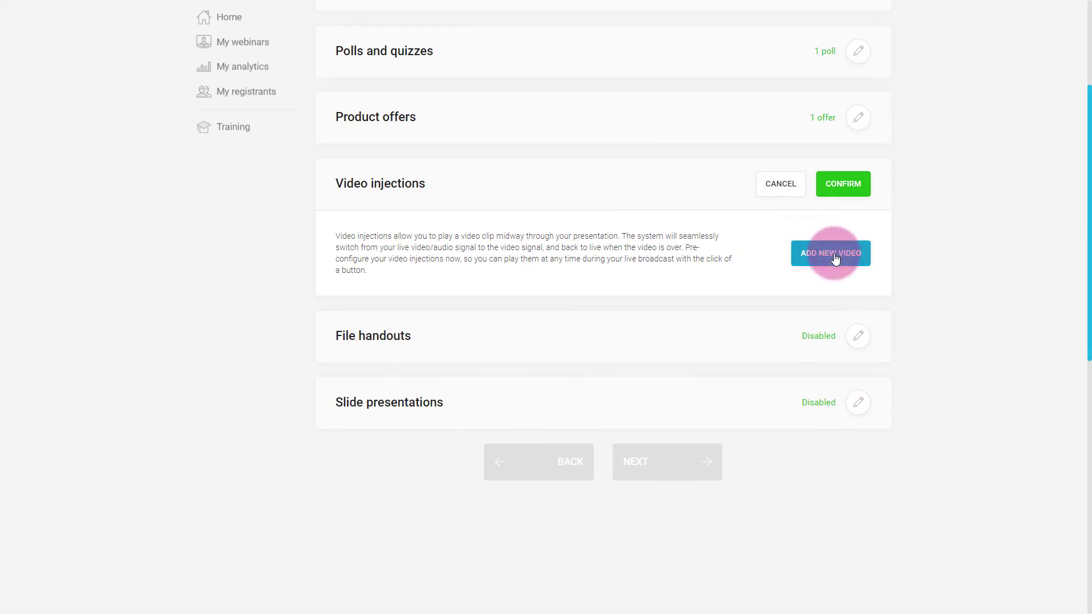
{"action": "left_click", "coordinate": [829, 257]}
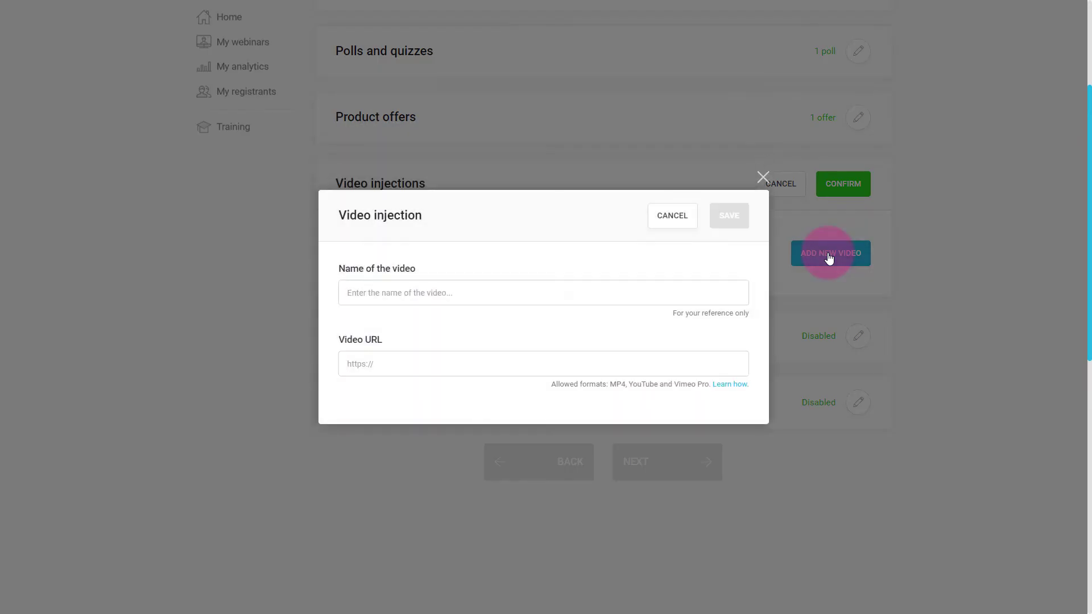
{"action": "left_click", "coordinate": [643, 289]}
{"action": "left_click", "coordinate": [490, 278]}
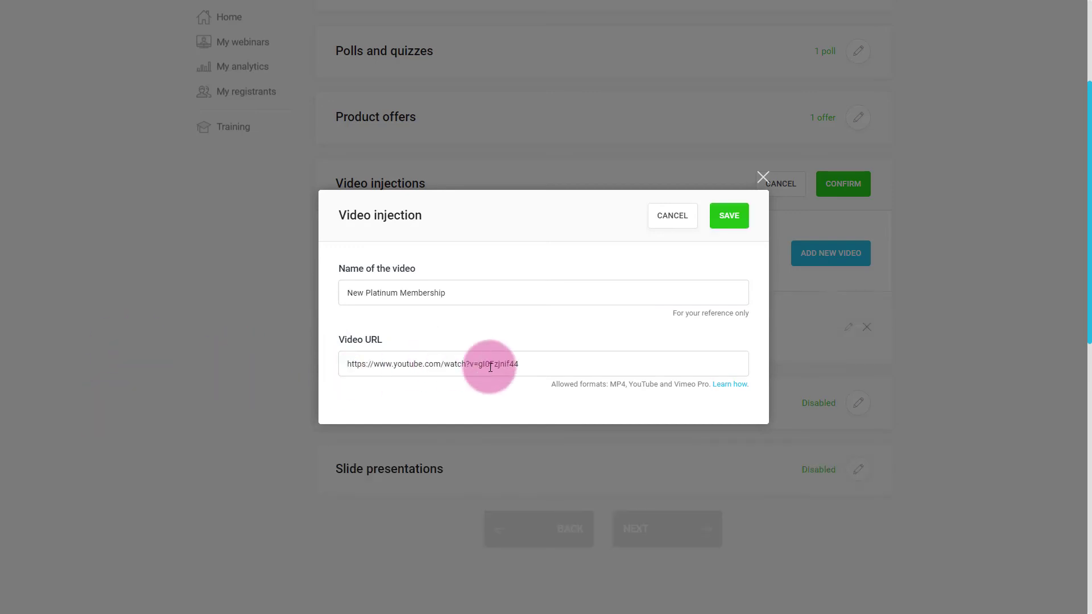
{"action": "left_click", "coordinate": [734, 216]}
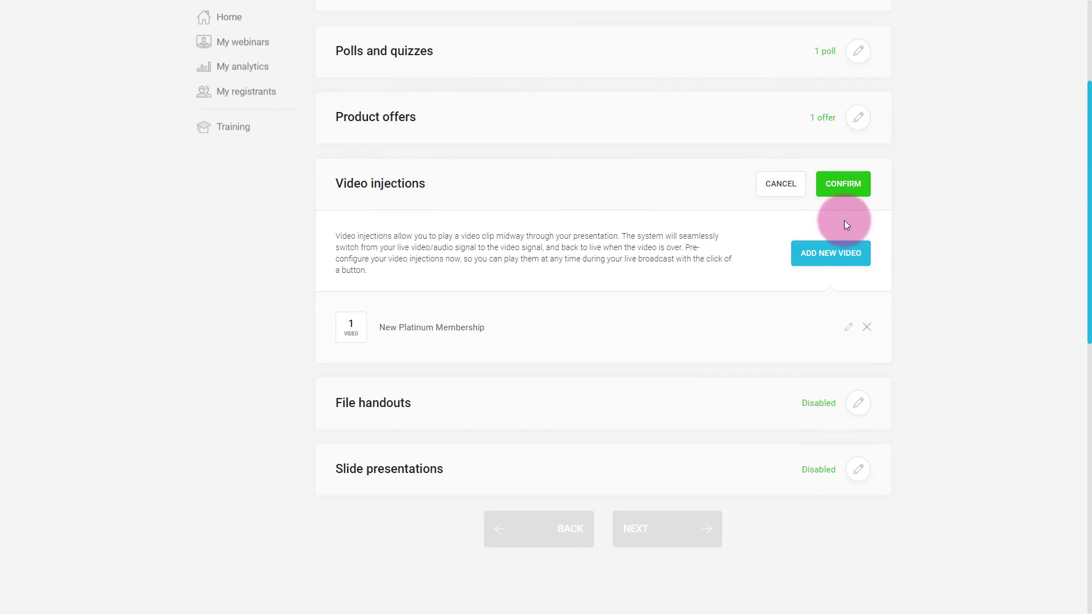
{"action": "left_click", "coordinate": [845, 184]}
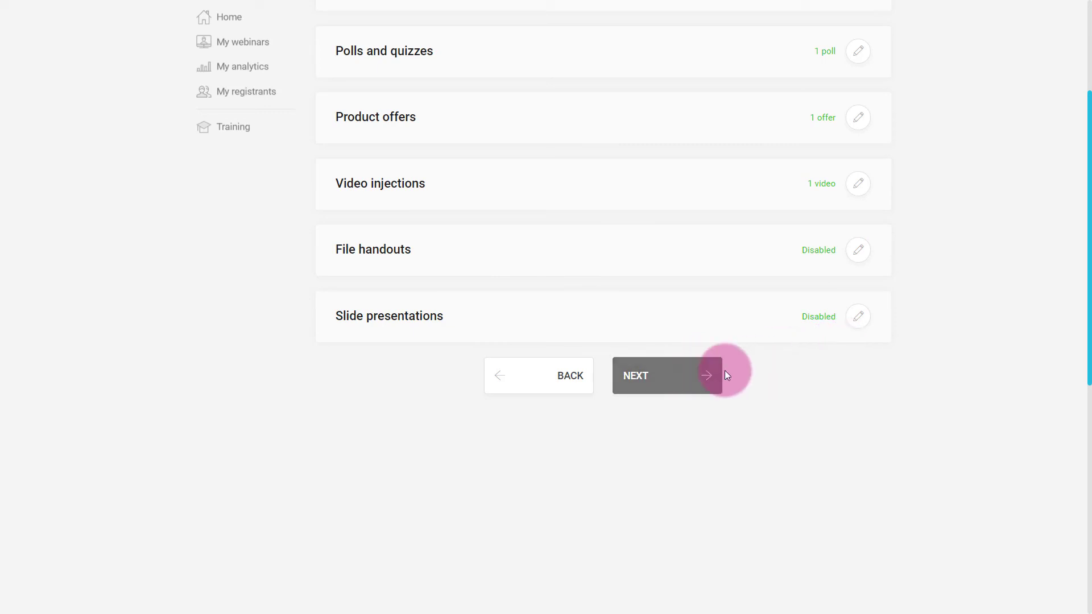
Step: Confirm the slide presentations section without adding a presentation
{"action": "left_click", "coordinate": [858, 316]}
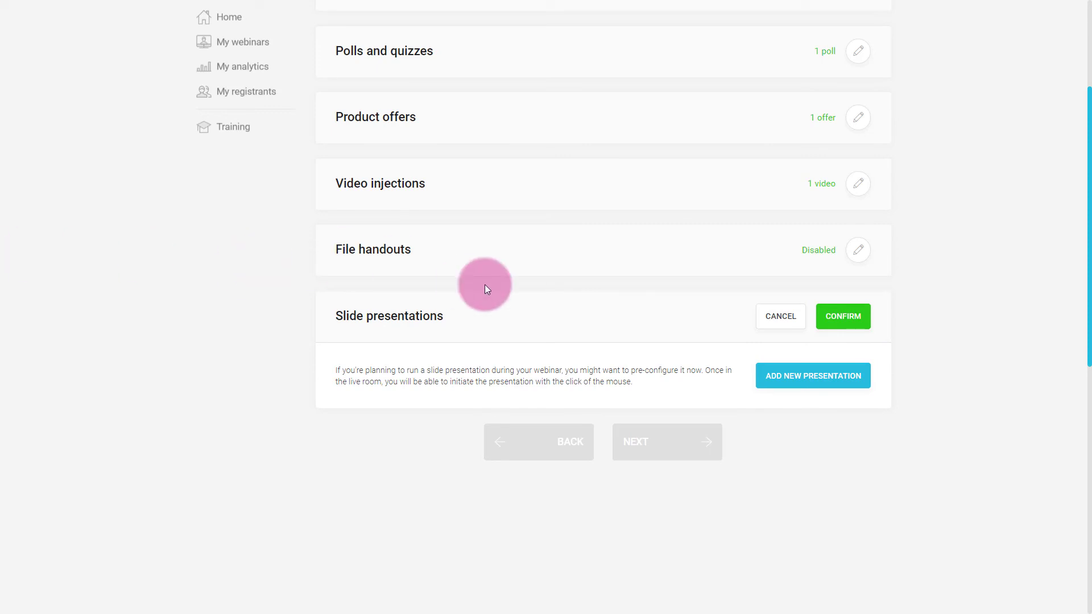
{"action": "left_click_drag", "start_coordinate": [706, 371], "coordinate": [710, 389]}
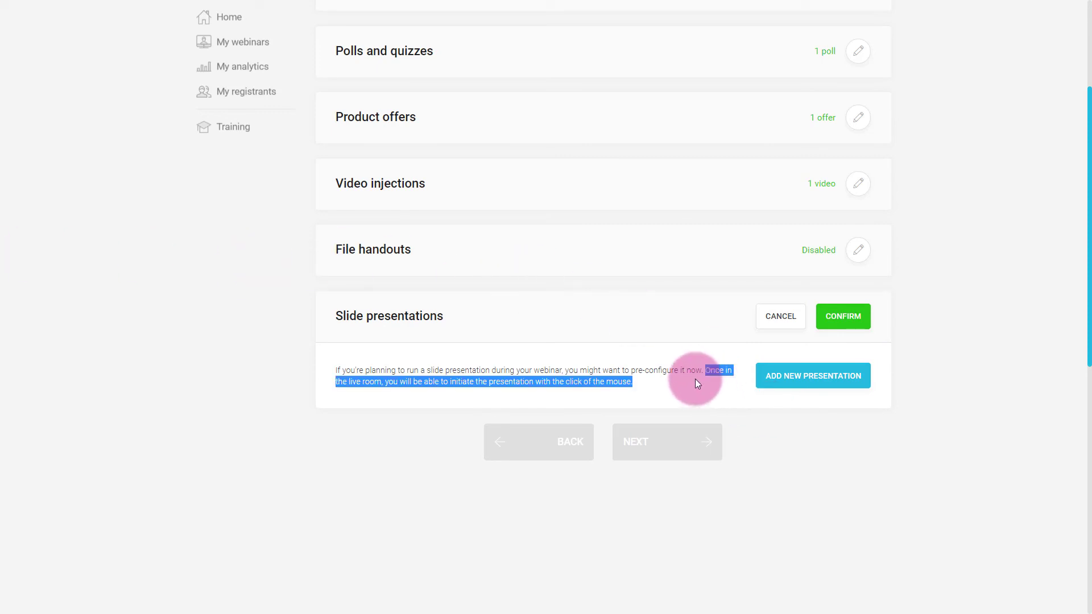
{"action": "left_click", "coordinate": [876, 318]}
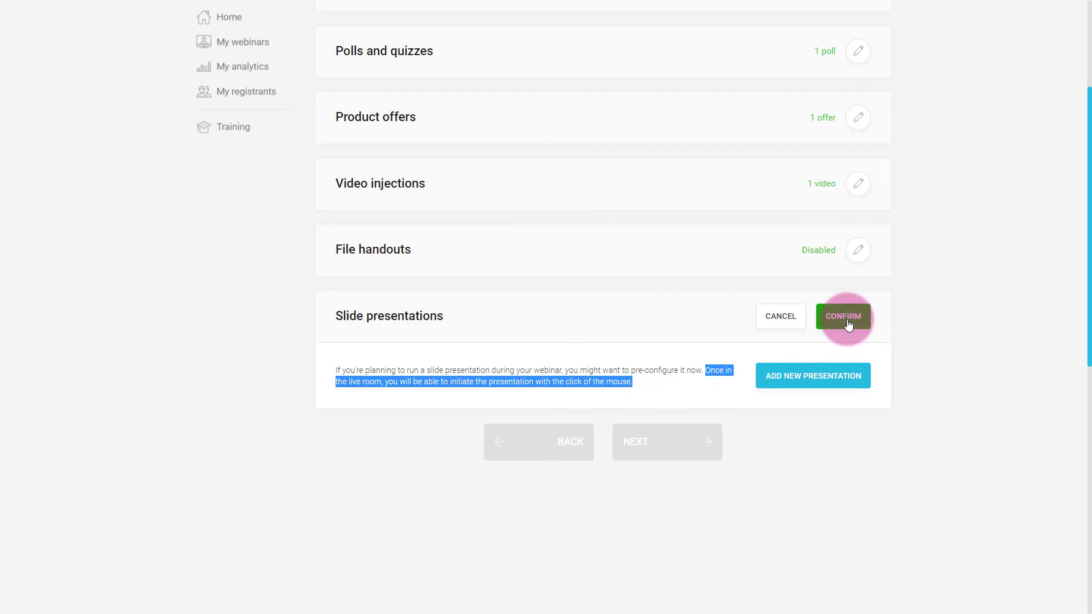
Step: On the Replay step, confirm 'Yes, record the webinar session' and view the replay contents options
{"action": "left_click", "coordinate": [713, 371]}
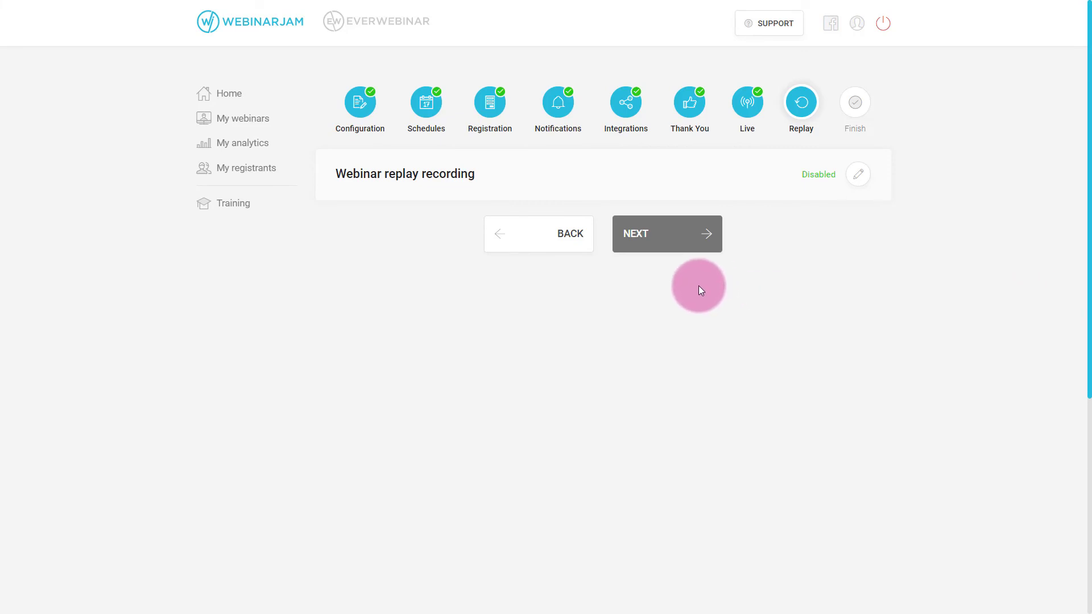
{"action": "left_click", "coordinate": [865, 181]}
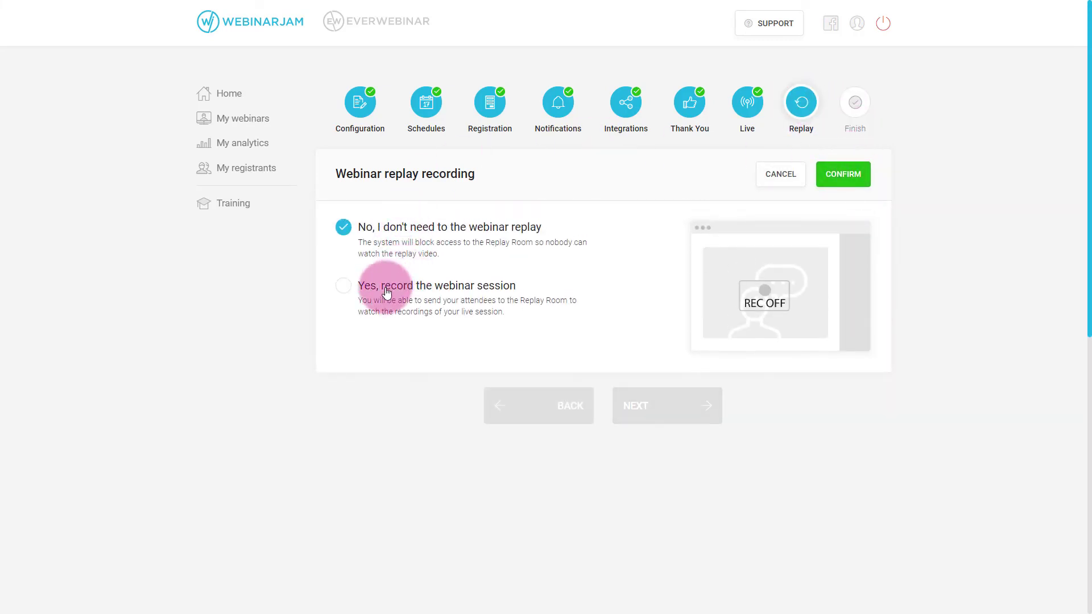
{"action": "left_click", "coordinate": [386, 292]}
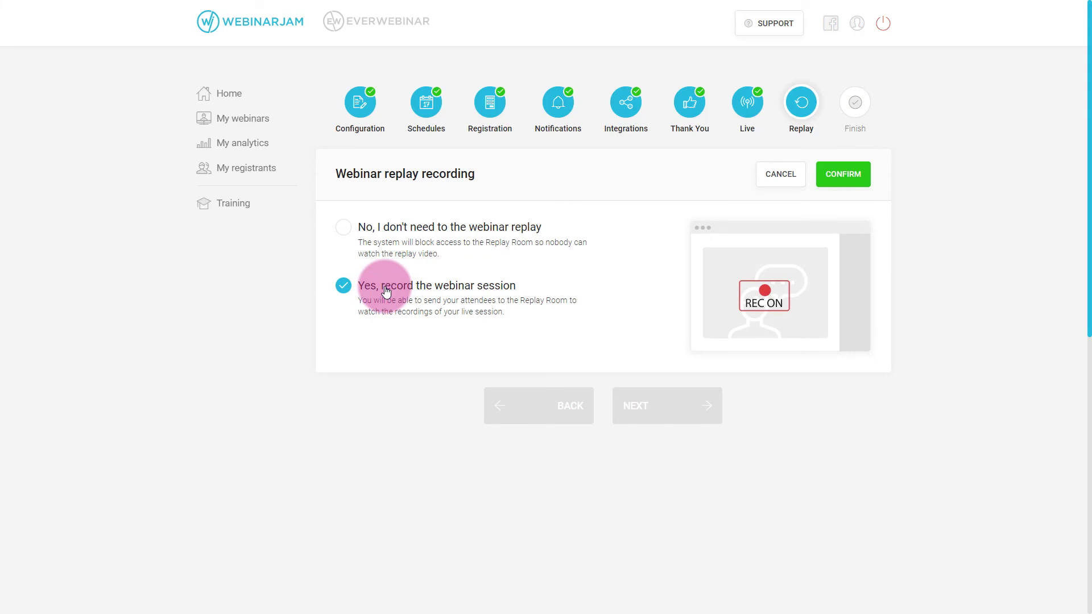
{"action": "left_click", "coordinate": [847, 176]}
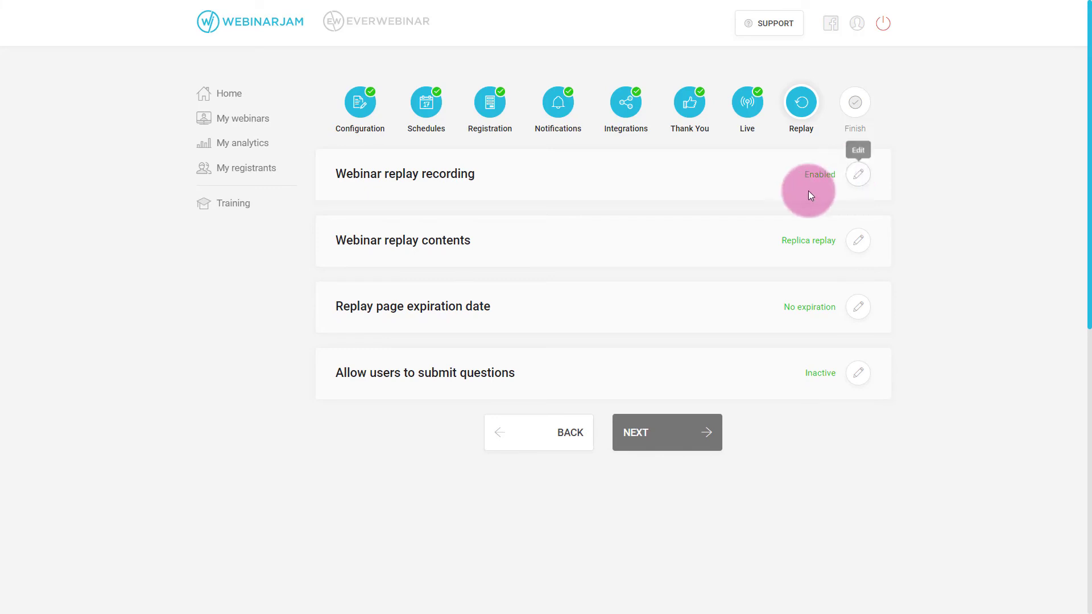
{"action": "left_click", "coordinate": [858, 241]}
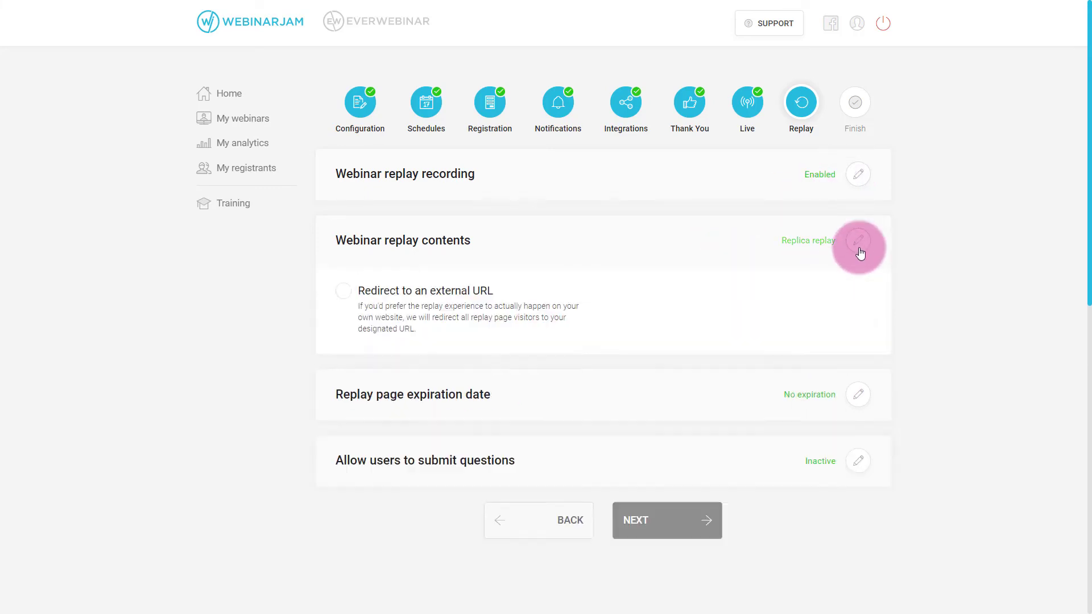
{"action": "scroll", "coordinate": [398, 355], "scroll_direction": "down", "scroll_amount": 2}
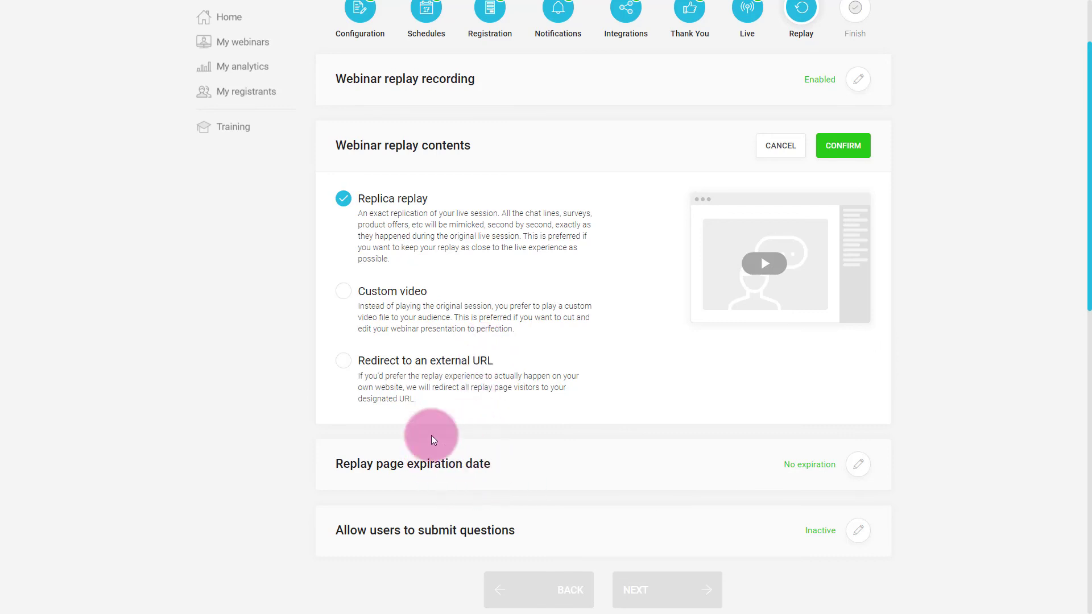
Step: Try the Custom video option, then switch back to Replica replay and confirm it
{"action": "left_click", "coordinate": [340, 302]}
{"action": "left_click", "coordinate": [376, 228]}
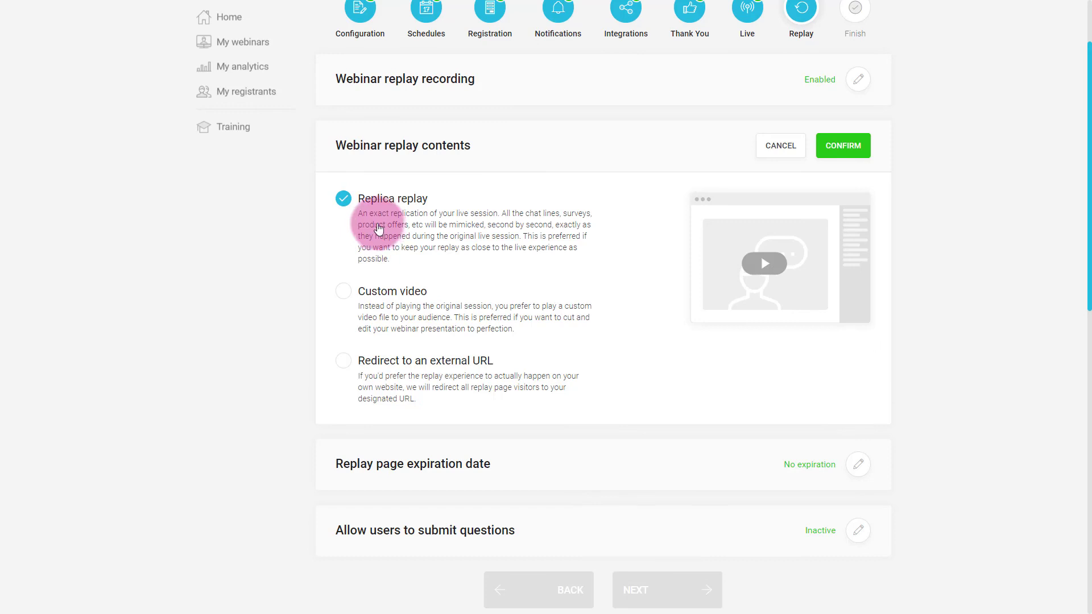
{"action": "left_click", "coordinate": [343, 291]}
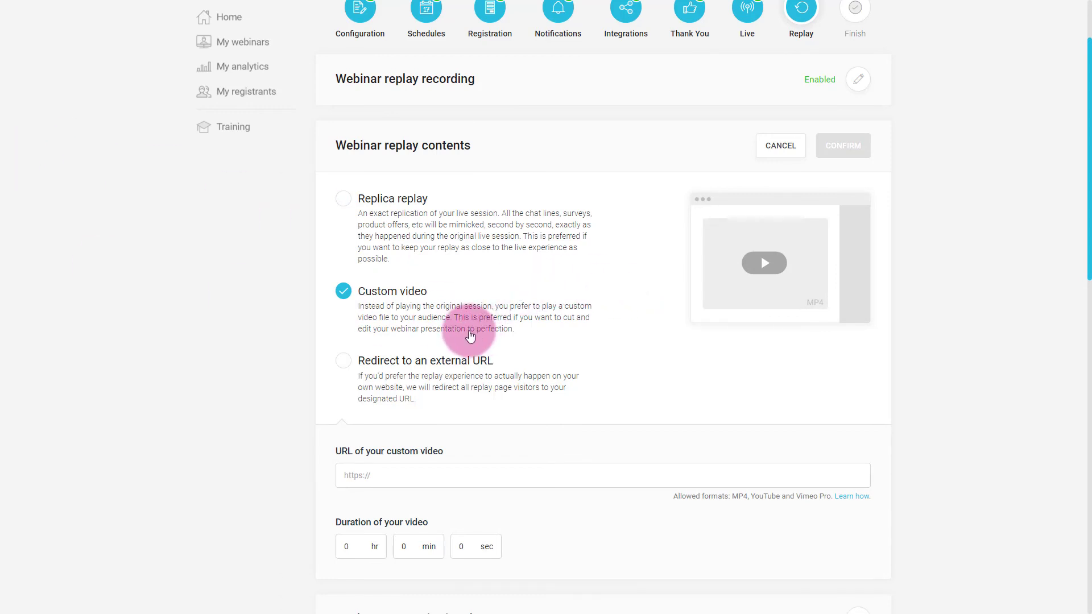
{"action": "scroll", "coordinate": [439, 358], "scroll_direction": "down", "scroll_amount": 3}
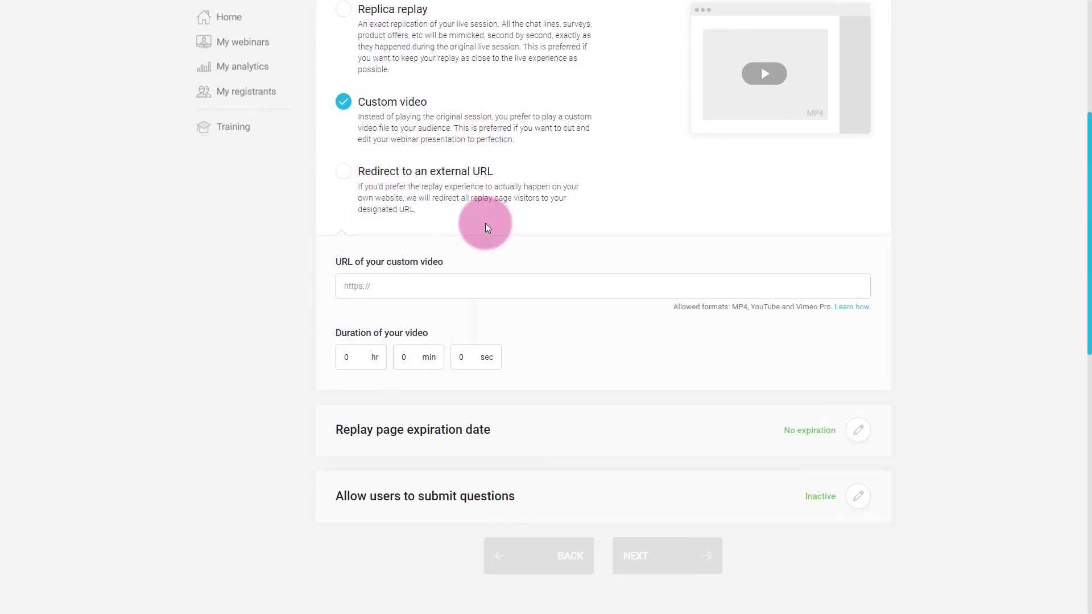
{"action": "scroll", "coordinate": [487, 220], "scroll_direction": "up", "scroll_amount": 3}
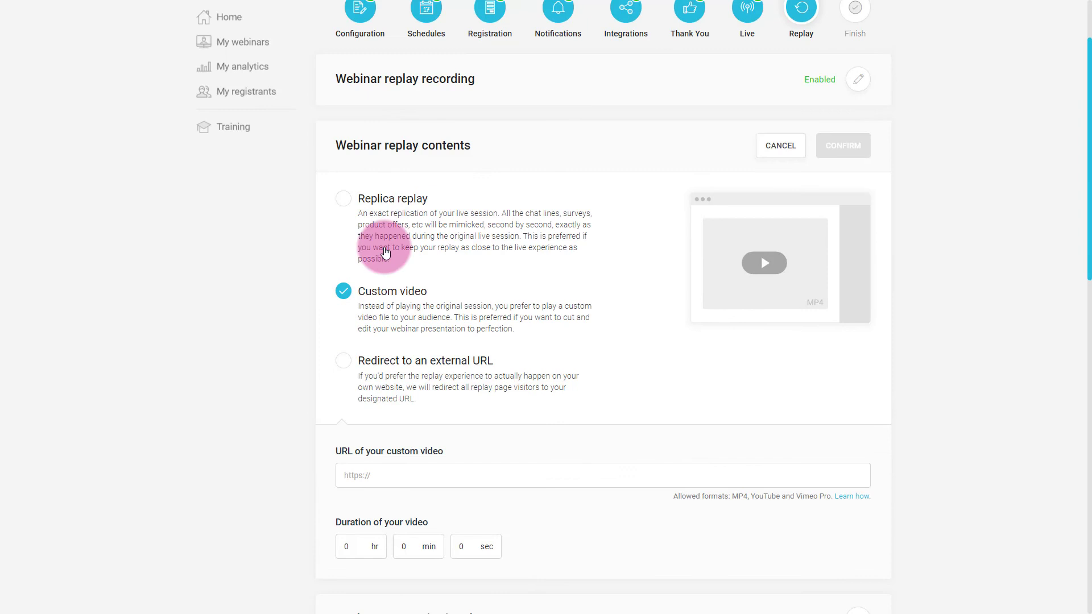
{"action": "left_click", "coordinate": [358, 209]}
{"action": "left_click", "coordinate": [838, 146]}
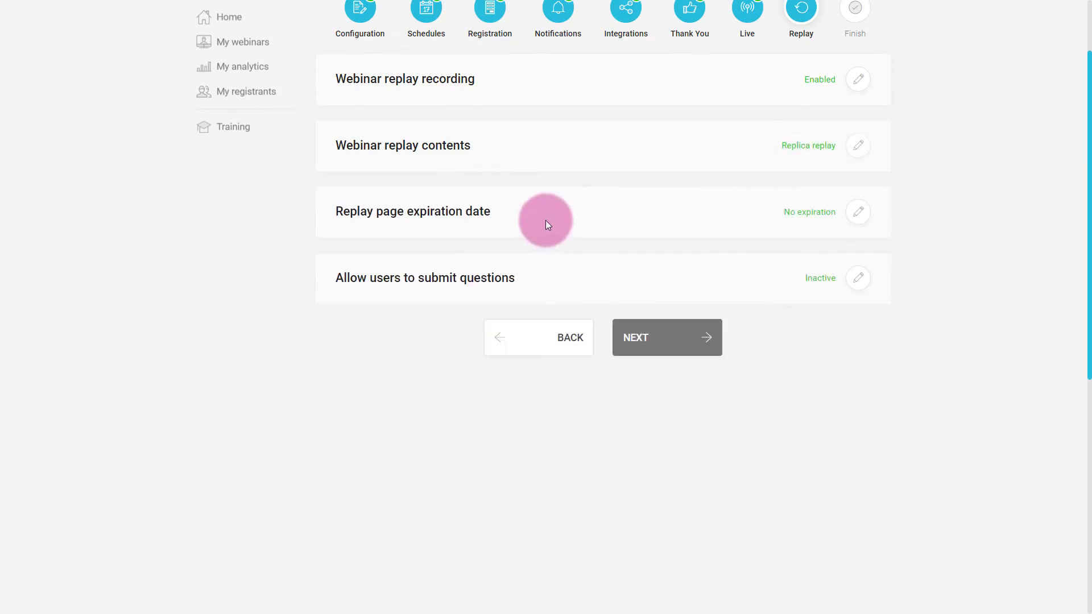
Step: Make the replay page expire 72 hours after it becomes available
{"action": "left_click", "coordinate": [864, 215]}
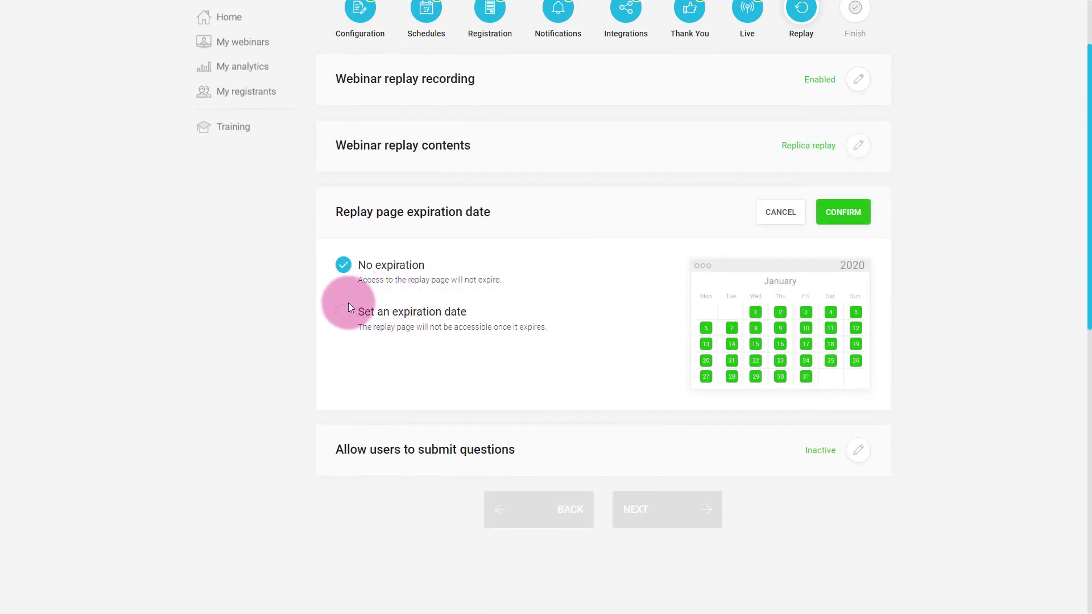
{"action": "left_click", "coordinate": [348, 315]}
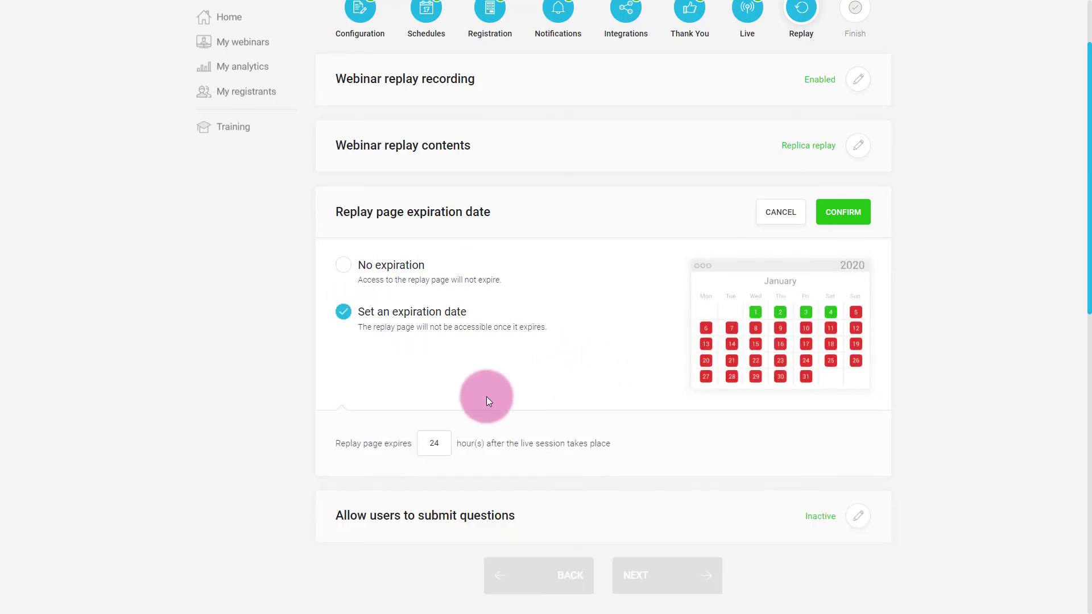
{"action": "double_click", "coordinate": [432, 448]}
{"action": "type", "text": "72"}
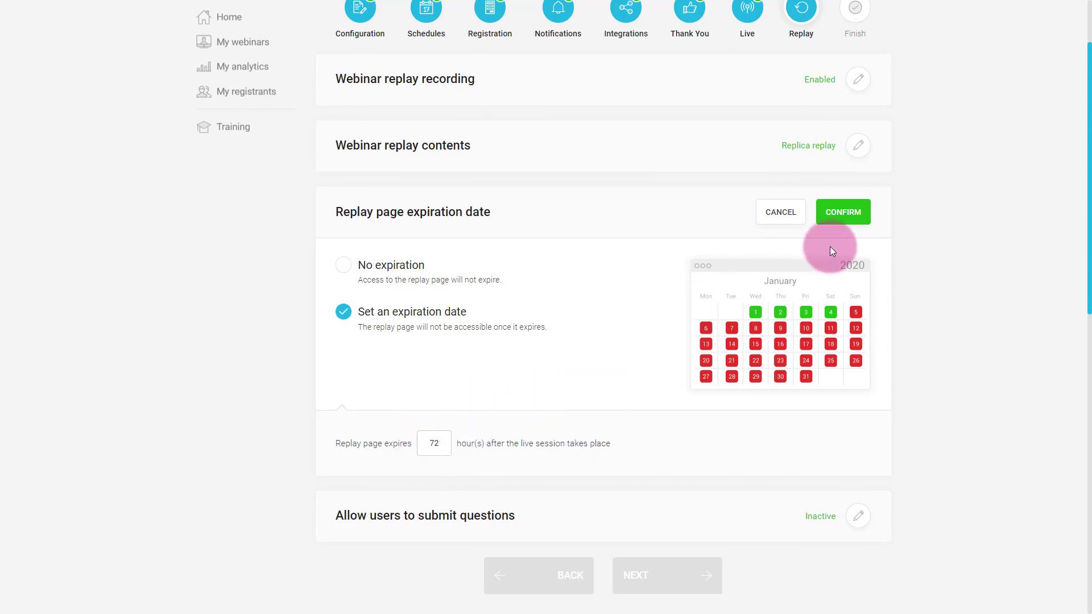
{"action": "left_click", "coordinate": [856, 212]}
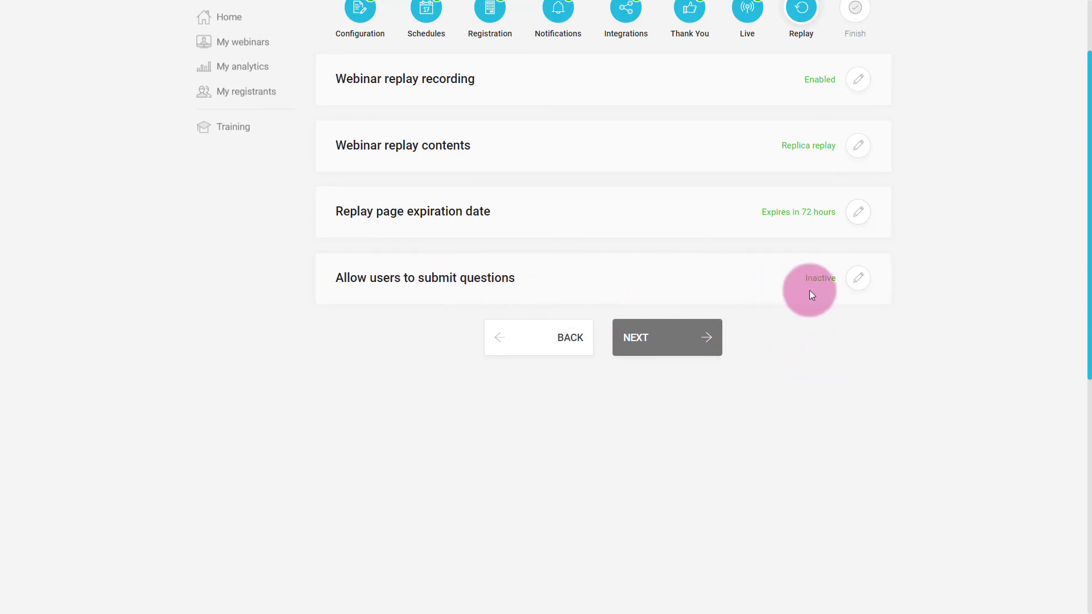
Step: Activate the replay question box and fill in the host's e-mail for receiving questions
{"action": "left_click", "coordinate": [858, 279]}
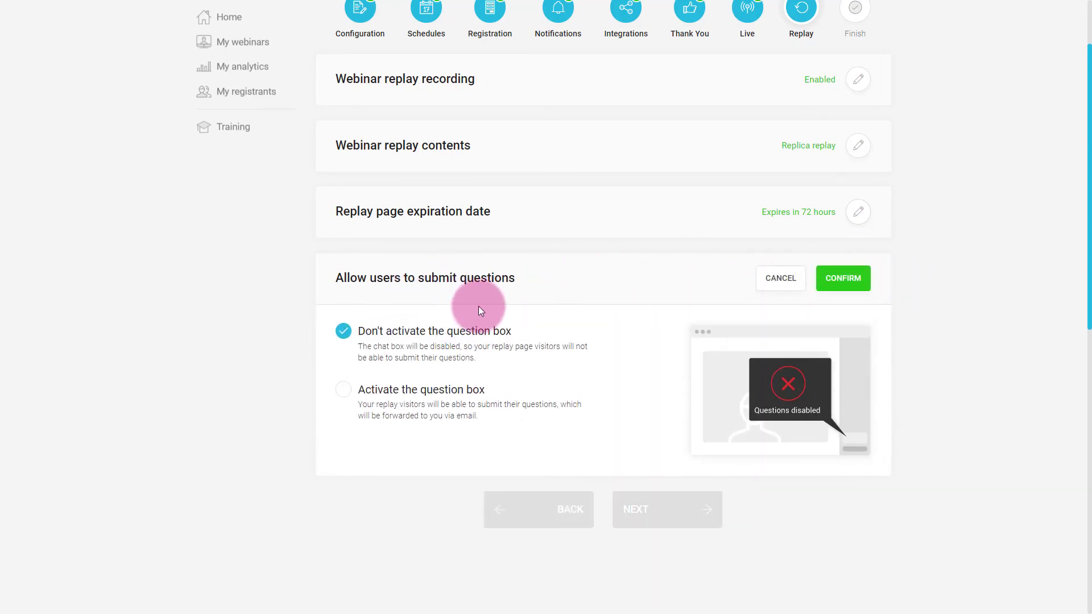
{"action": "left_click", "coordinate": [343, 392]}
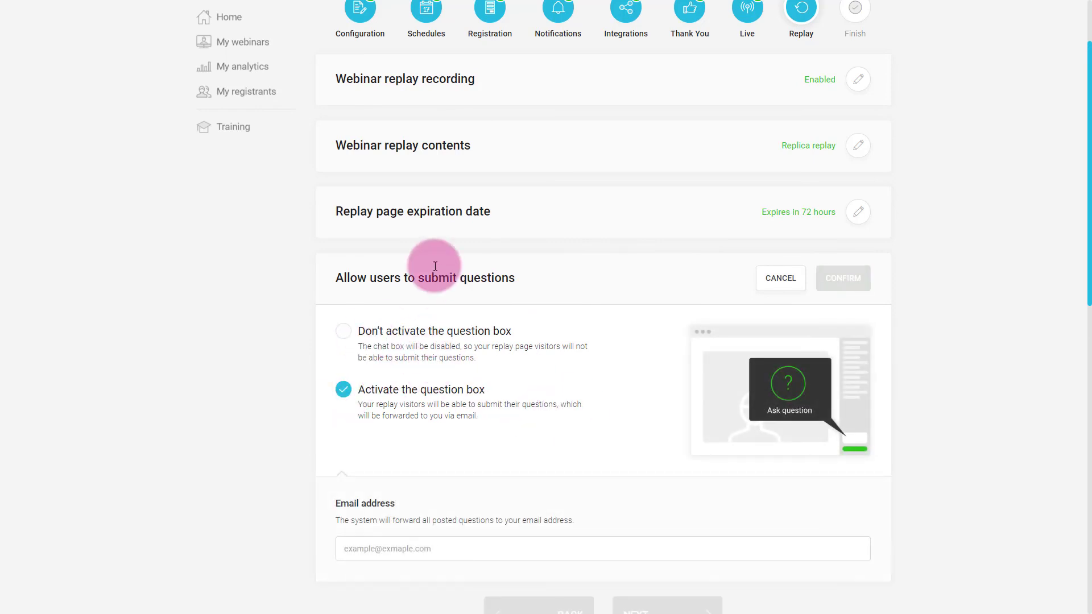
{"action": "scroll", "coordinate": [446, 374], "scroll_direction": "down", "scroll_amount": 2}
{"action": "scroll", "coordinate": [446, 374], "scroll_direction": "down", "scroll_amount": 2}
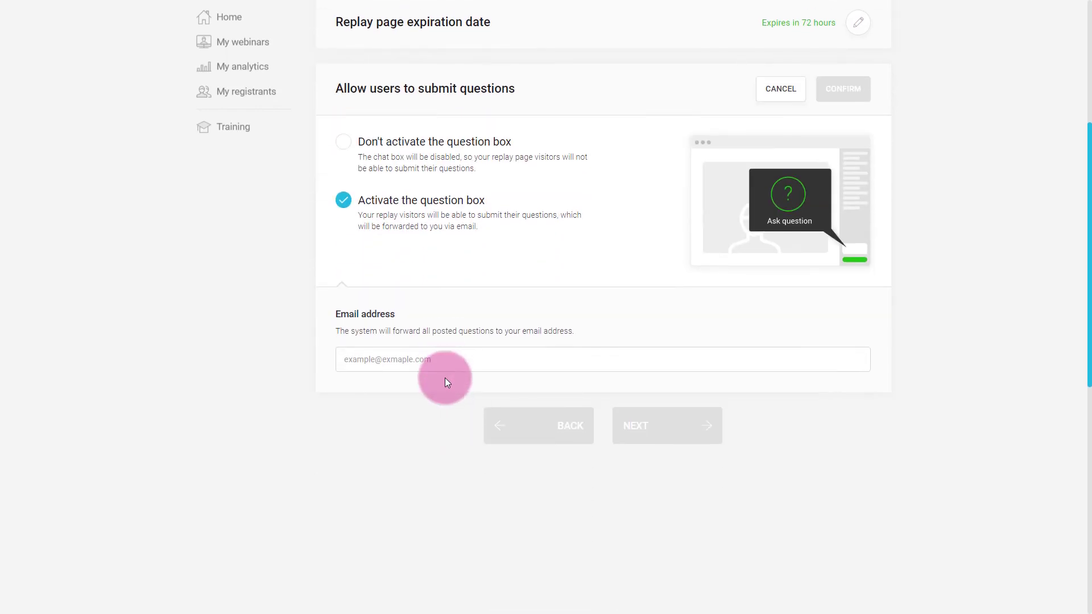
{"action": "left_click", "coordinate": [369, 357]}
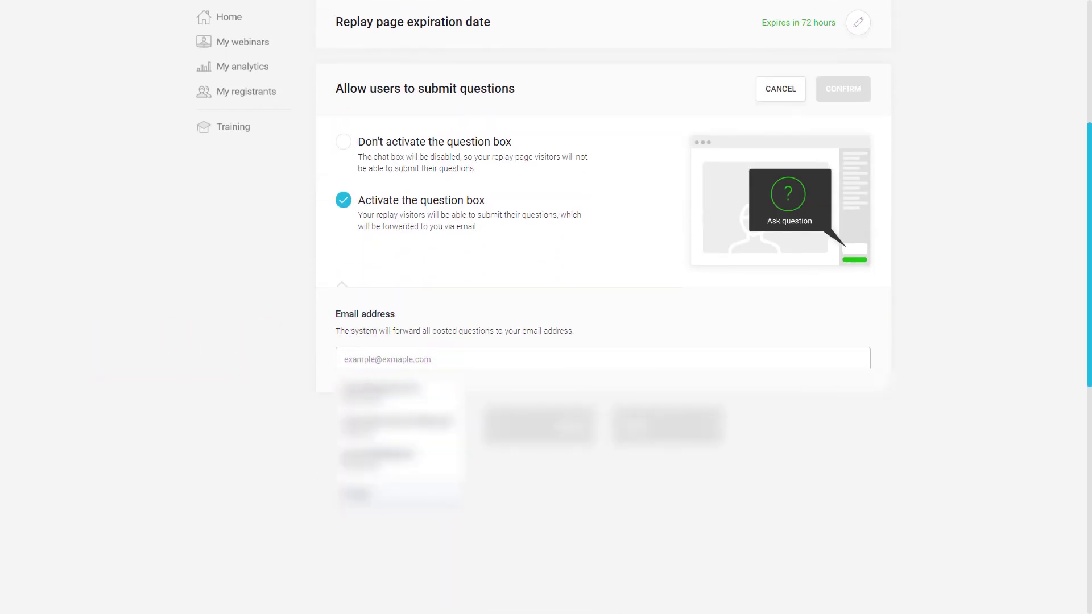
{"action": "left_click", "coordinate": [59, 275]}
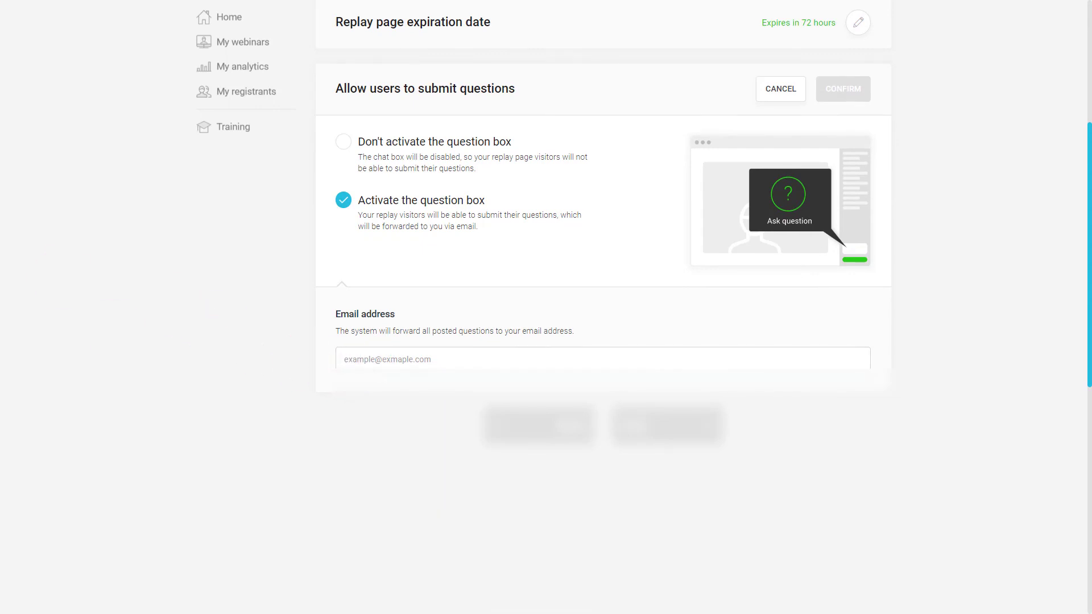
{"action": "left_click", "coordinate": [220, 177]}
{"action": "left_click", "coordinate": [844, 132]}
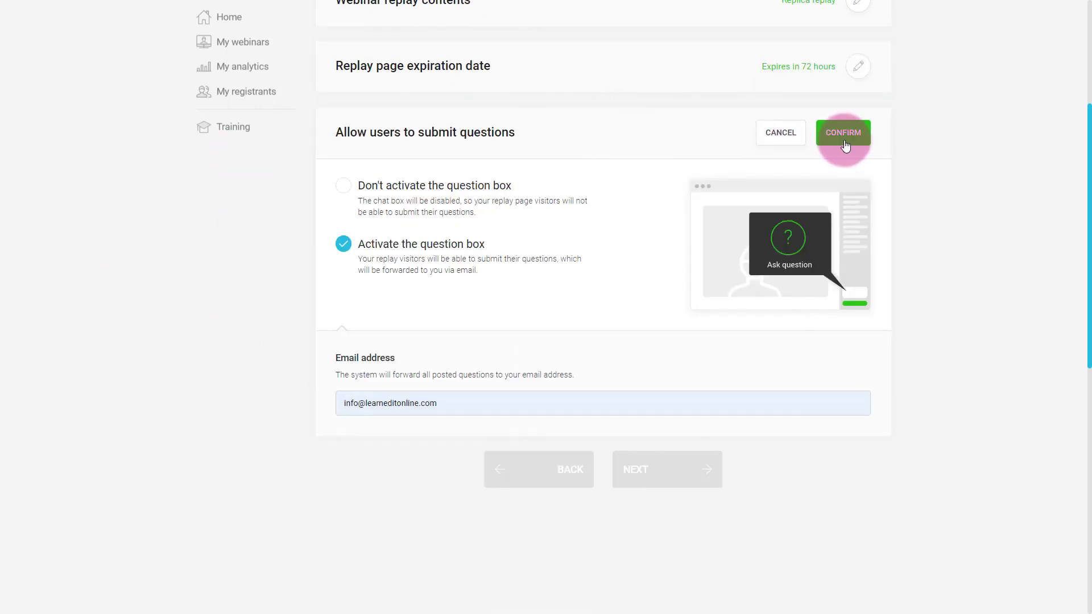
{"action": "scroll", "coordinate": [780, 252], "scroll_direction": "down", "scroll_amount": 2}
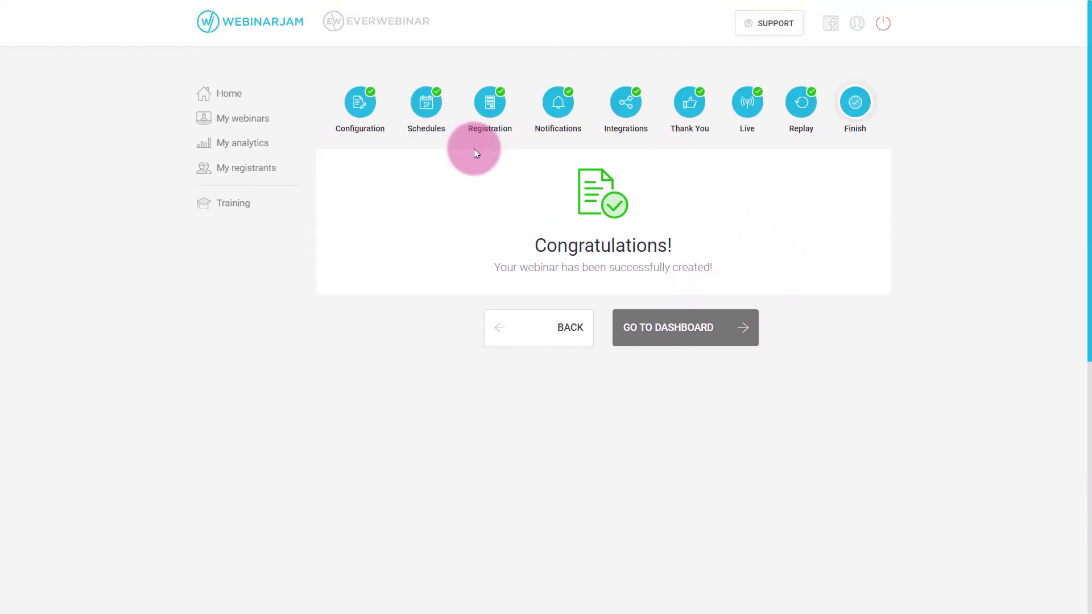
Step: Go to the My webinars dashboard and dismiss the two-step intro tour
{"action": "left_click", "coordinate": [656, 330]}
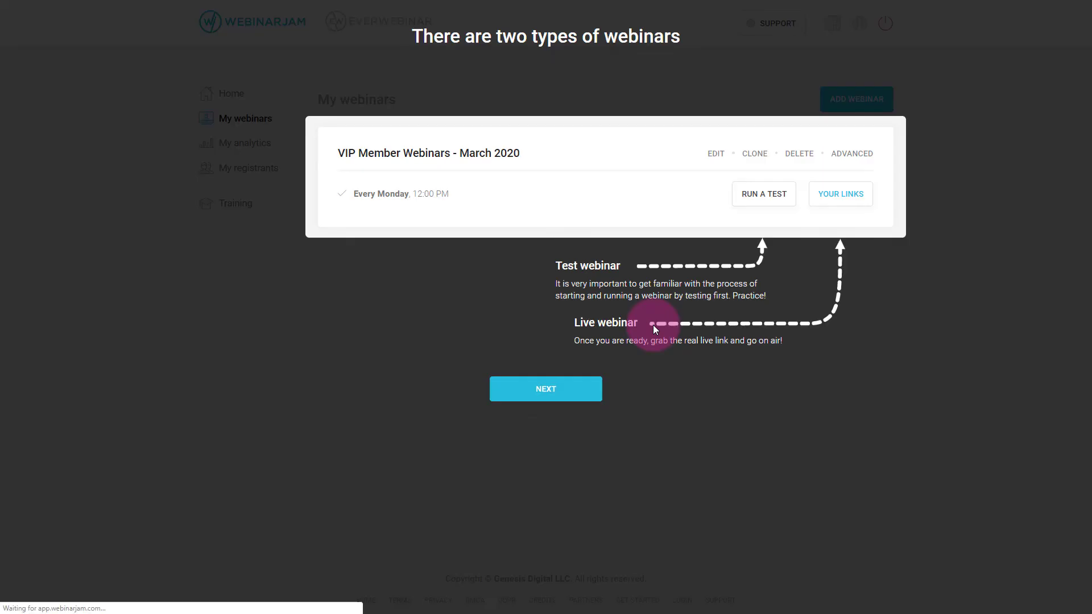
{"action": "left_click", "coordinate": [500, 391]}
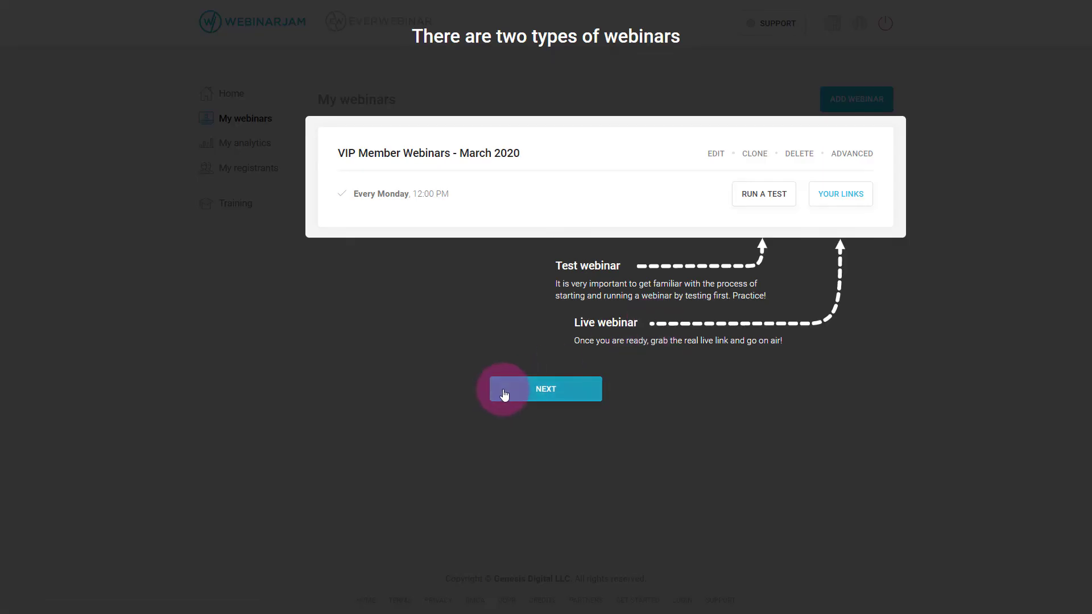
{"action": "left_click", "coordinate": [528, 376]}
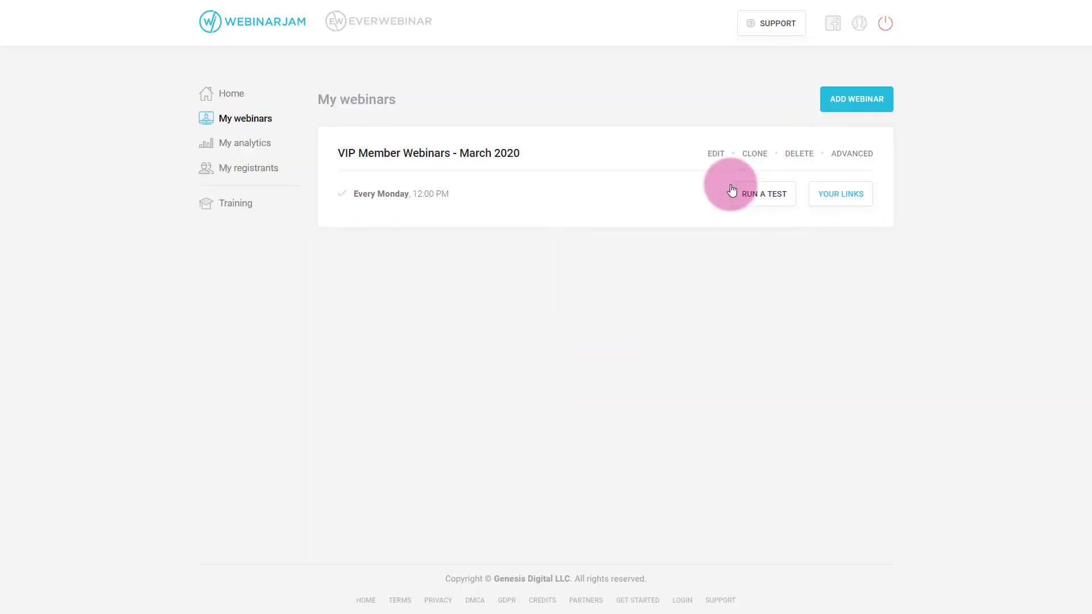
Step: Open the VIP Member webinar's links and review the registration URL and website embed code
{"action": "left_click", "coordinate": [848, 200]}
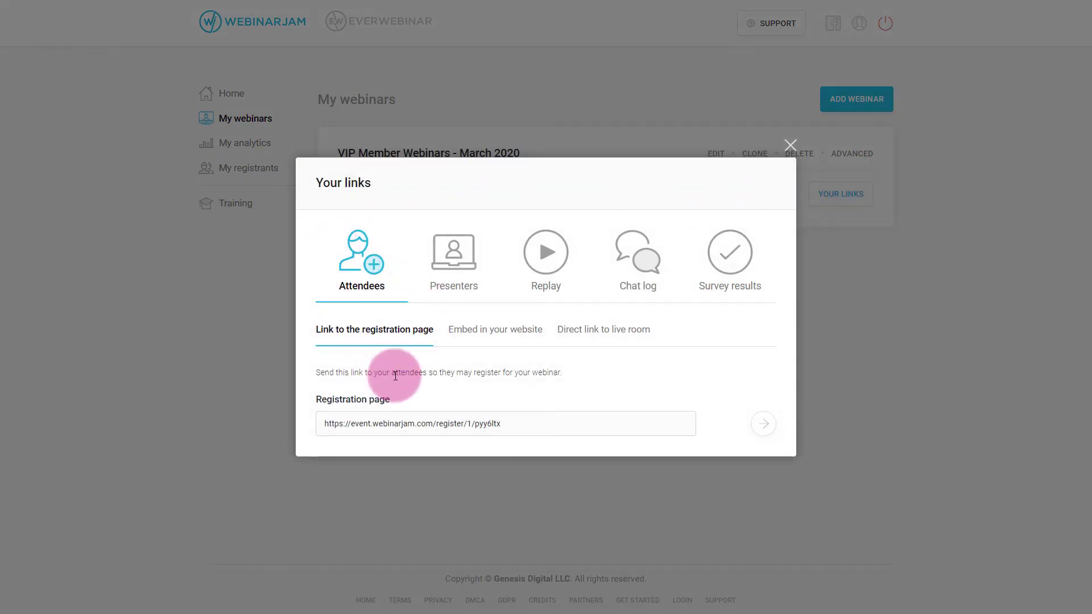
{"action": "left_click_drag", "start_coordinate": [535, 429], "coordinate": [325, 424]}
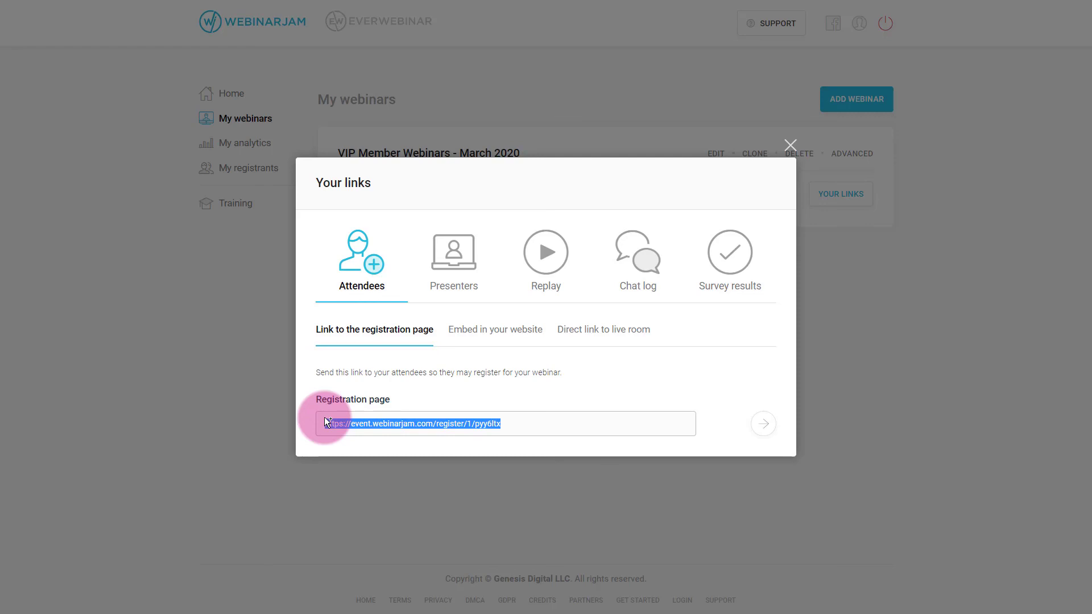
{"action": "left_click", "coordinate": [514, 332]}
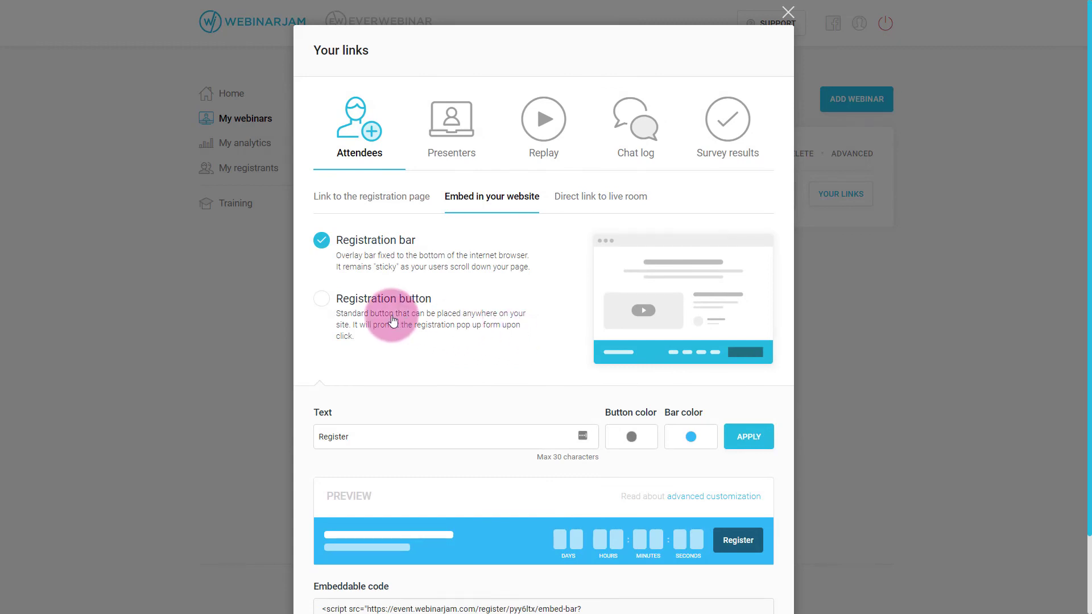
Step: Review the direct live-room link, then the presenter's live room and control panel links
{"action": "left_click", "coordinate": [580, 196]}
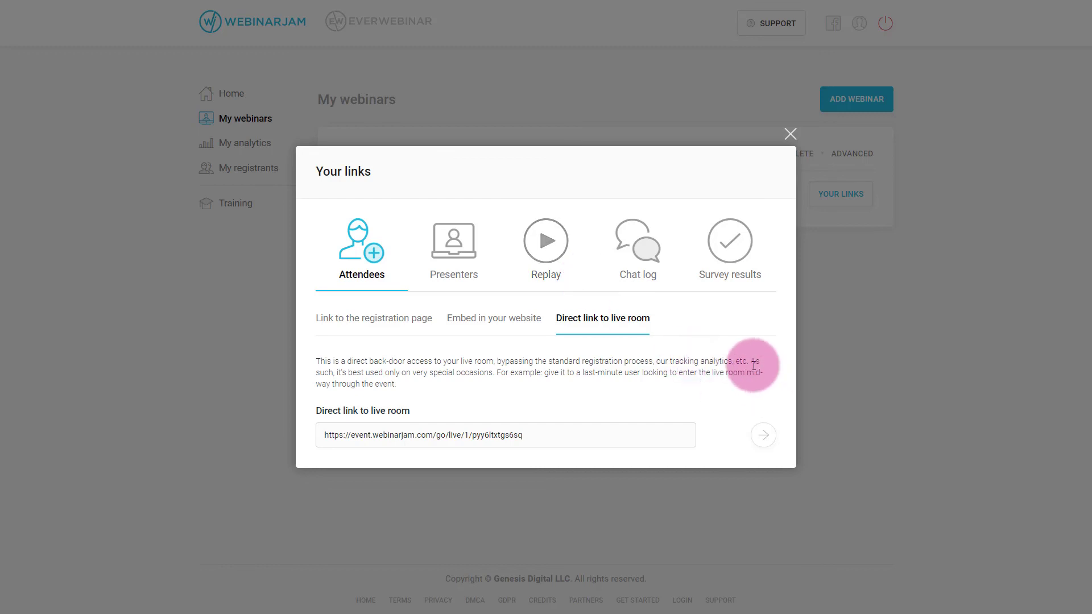
{"action": "left_click_drag", "start_coordinate": [751, 360], "coordinate": [489, 372]}
{"action": "left_click", "coordinate": [374, 317]}
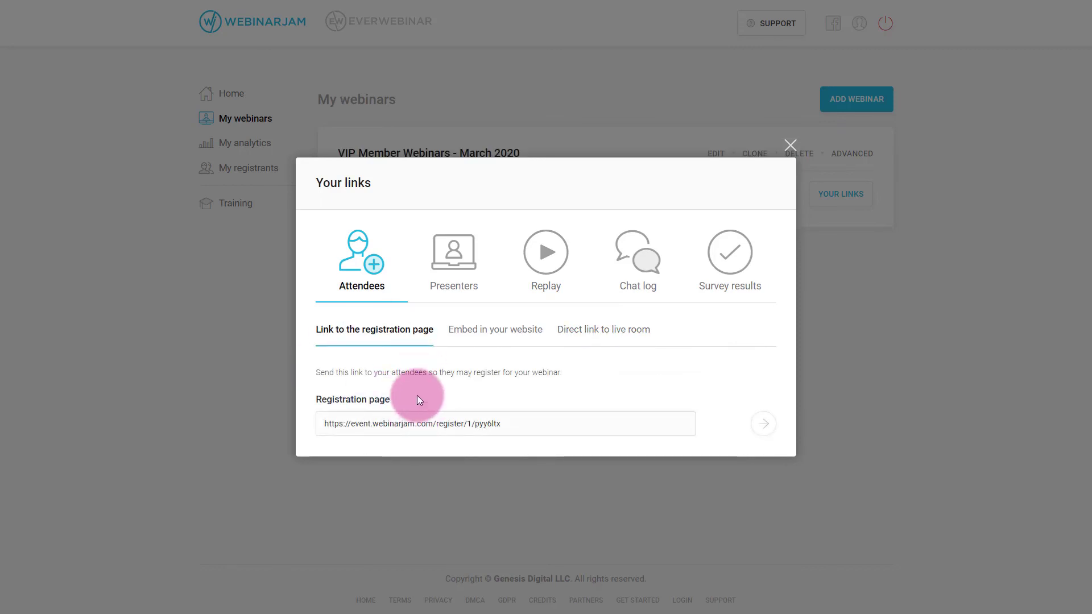
{"action": "left_click", "coordinate": [477, 279]}
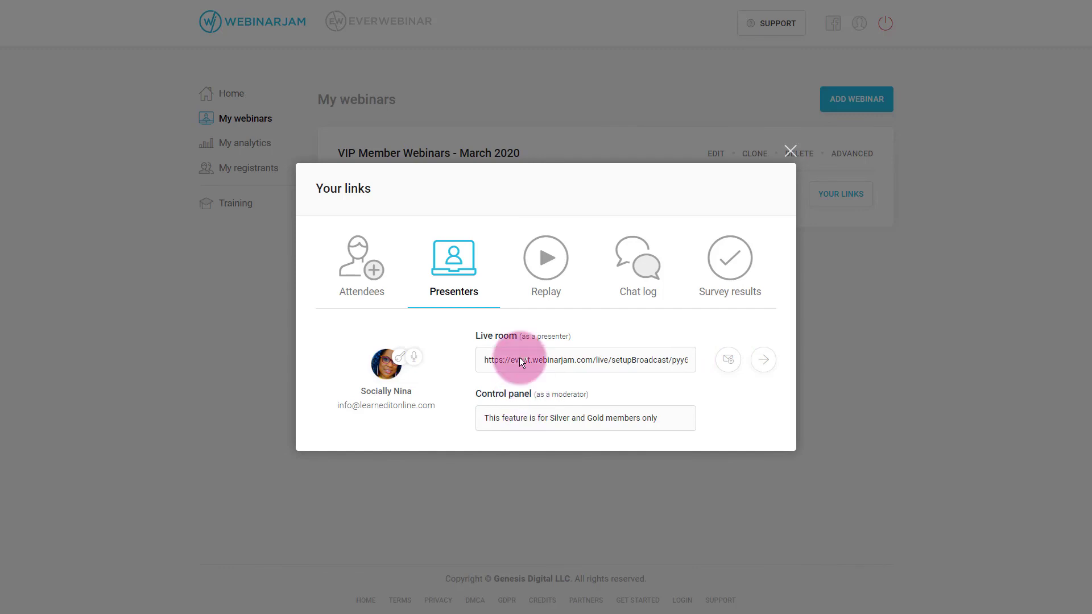
Step: Look through the replay, chat log and survey results links, then close Your links
{"action": "left_click", "coordinate": [544, 276]}
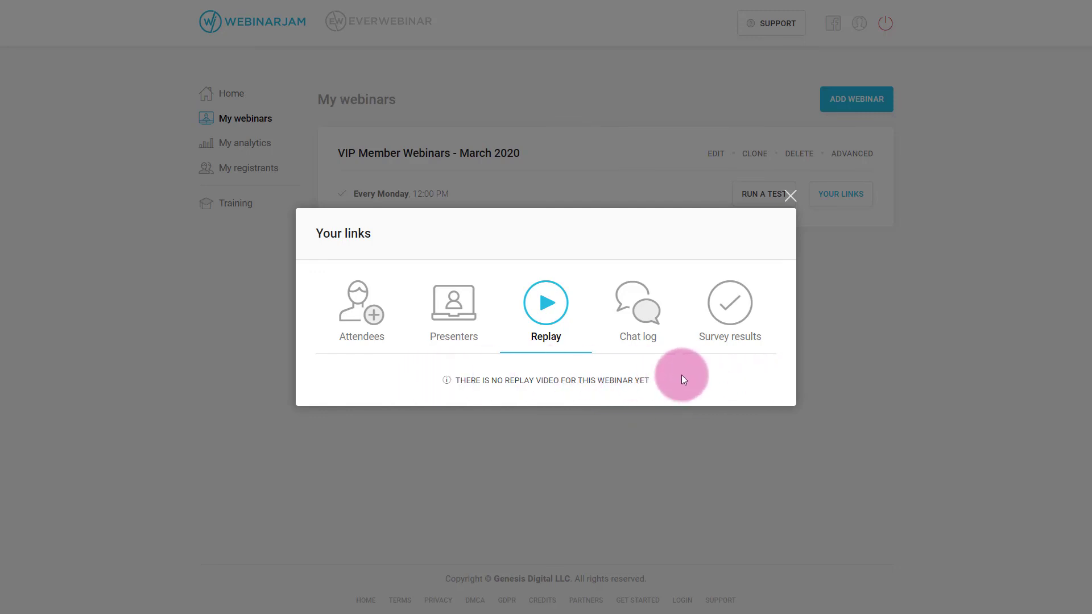
{"action": "left_click", "coordinate": [641, 336]}
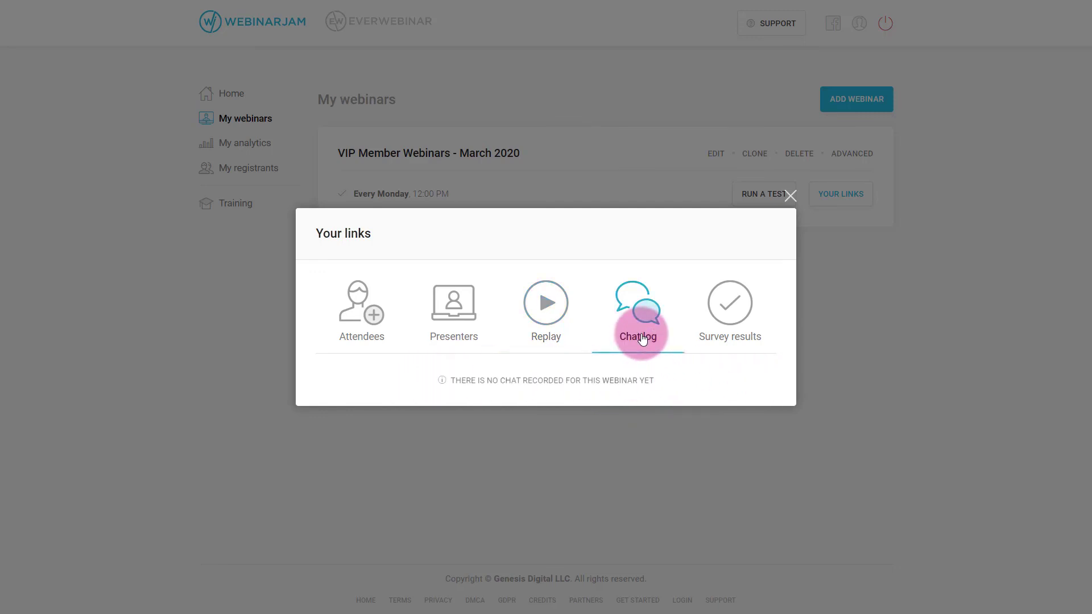
{"action": "left_click", "coordinate": [725, 307]}
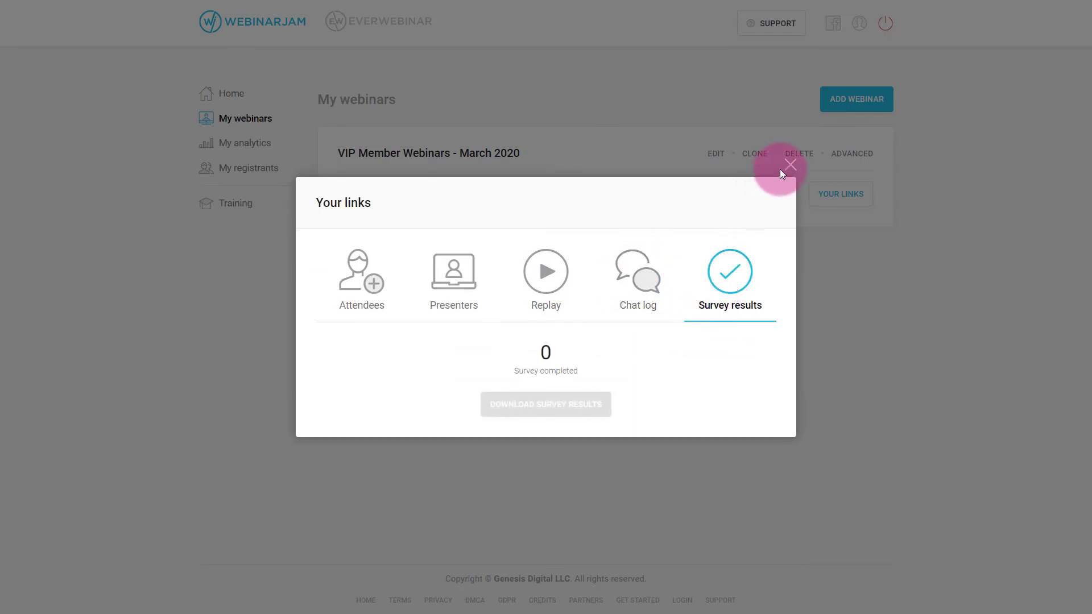
{"action": "left_click", "coordinate": [789, 166]}
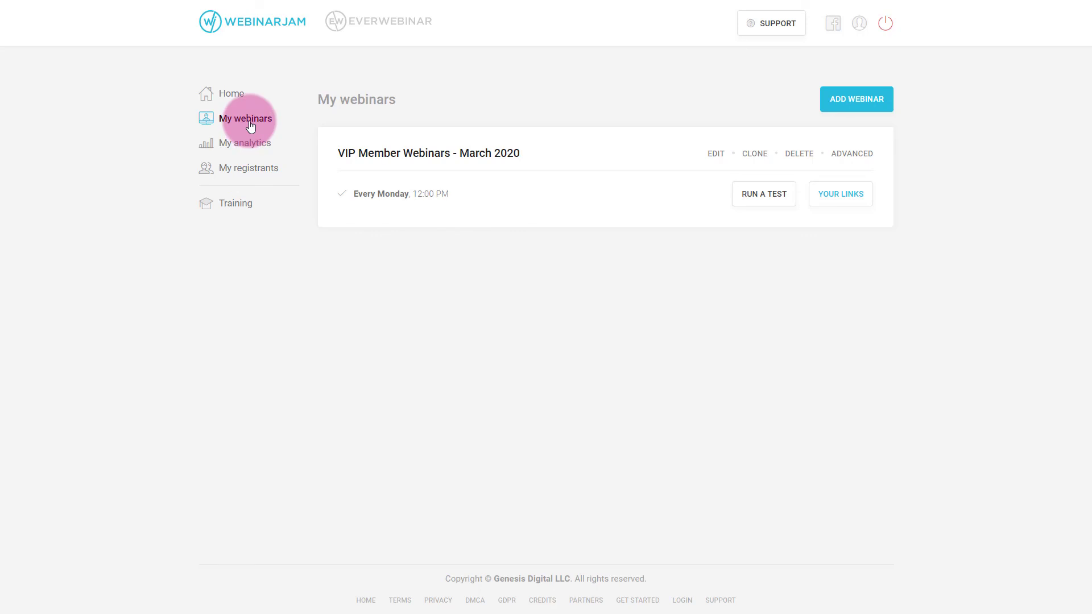
Step: Run analytics for VIP Member Webinars - March 2020, Every Monday 12:00 PM, All events
{"action": "left_click", "coordinate": [234, 149]}
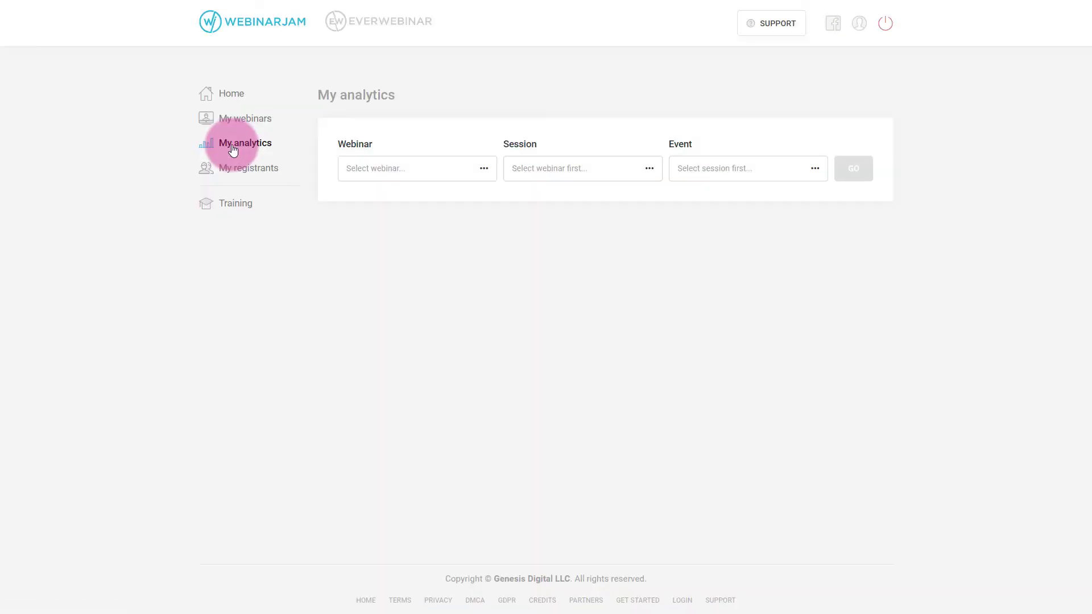
{"action": "left_click", "coordinate": [424, 175]}
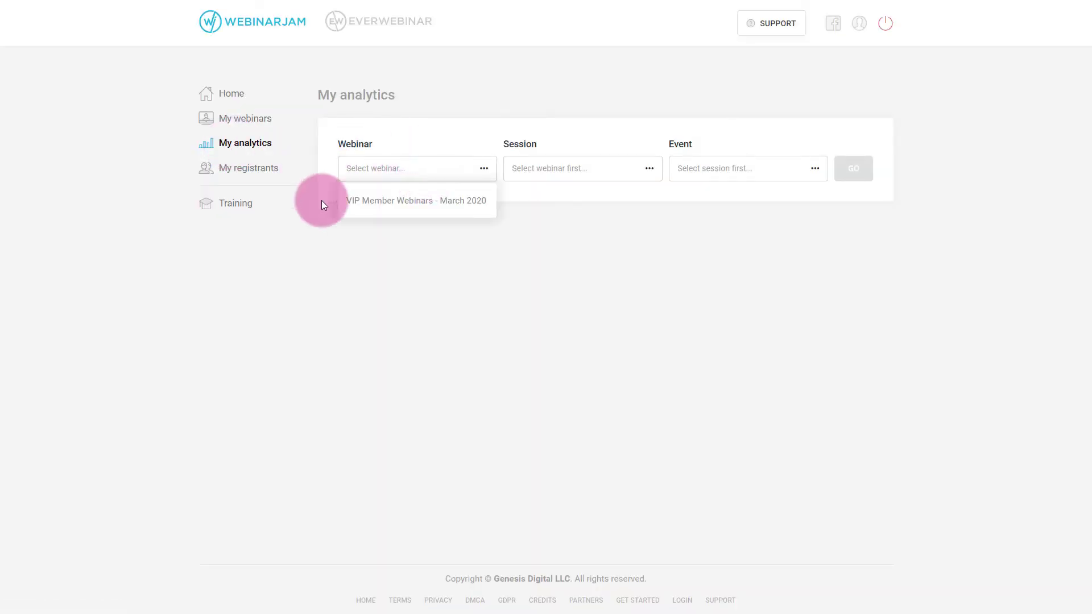
{"action": "left_click", "coordinate": [391, 203]}
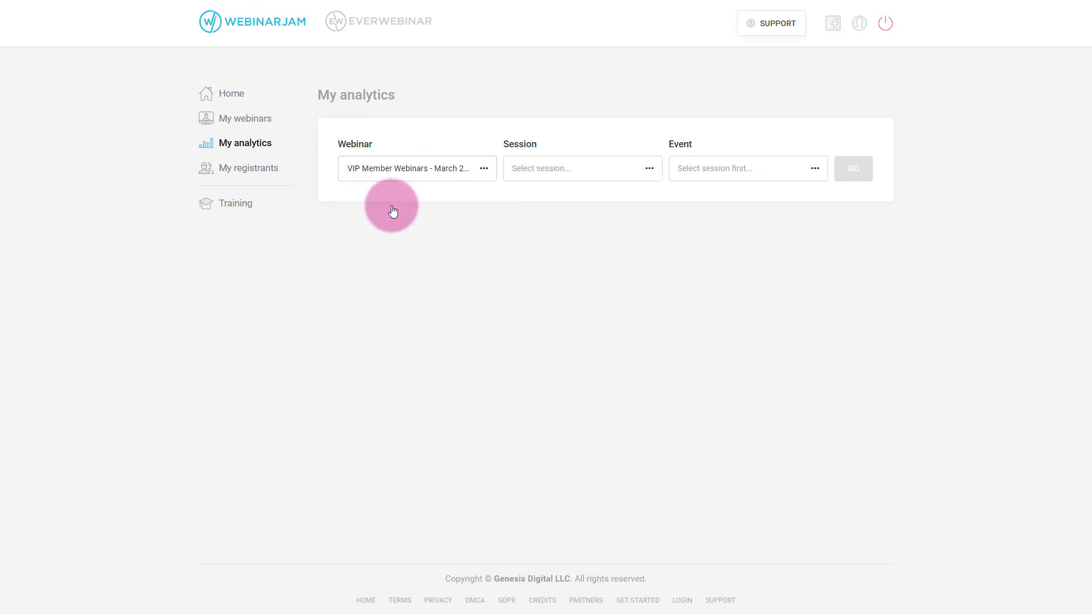
{"action": "left_click", "coordinate": [546, 172]}
{"action": "left_click", "coordinate": [556, 226]}
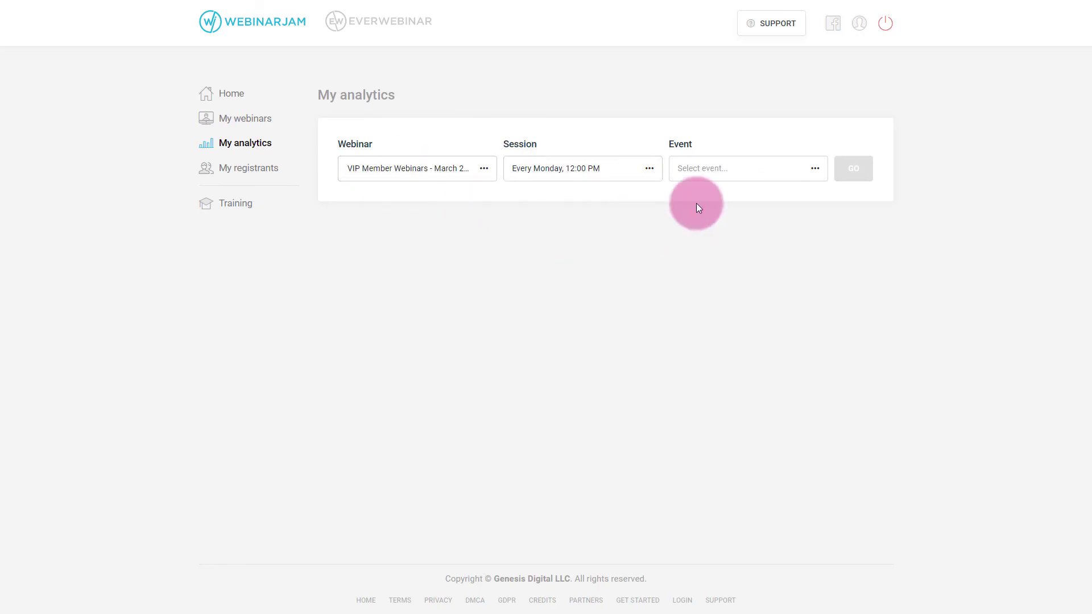
{"action": "left_click", "coordinate": [720, 173]}
{"action": "left_click", "coordinate": [706, 202]}
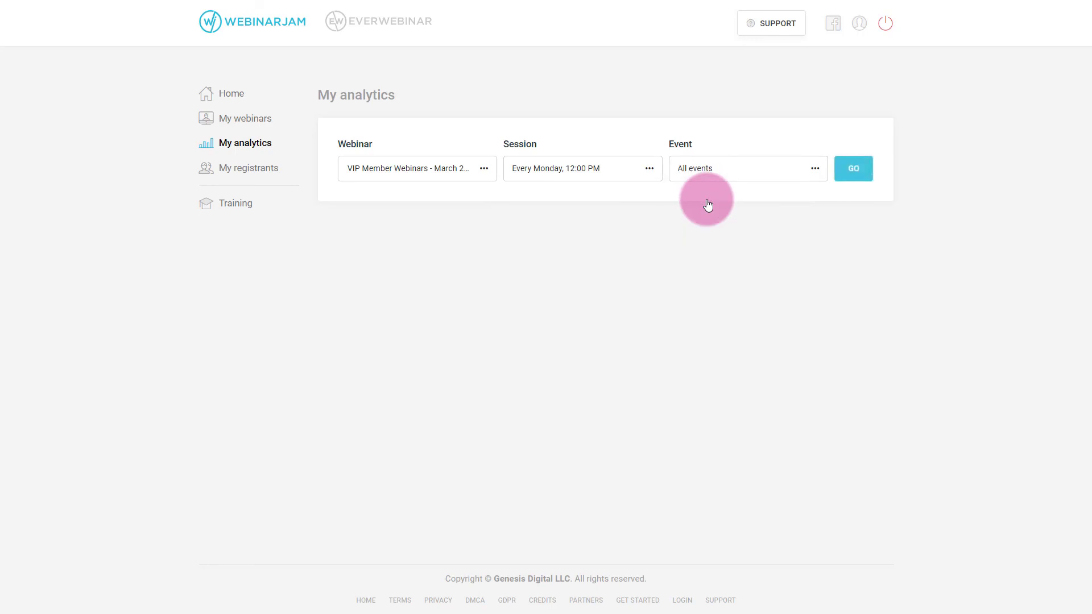
{"action": "left_click", "coordinate": [873, 172]}
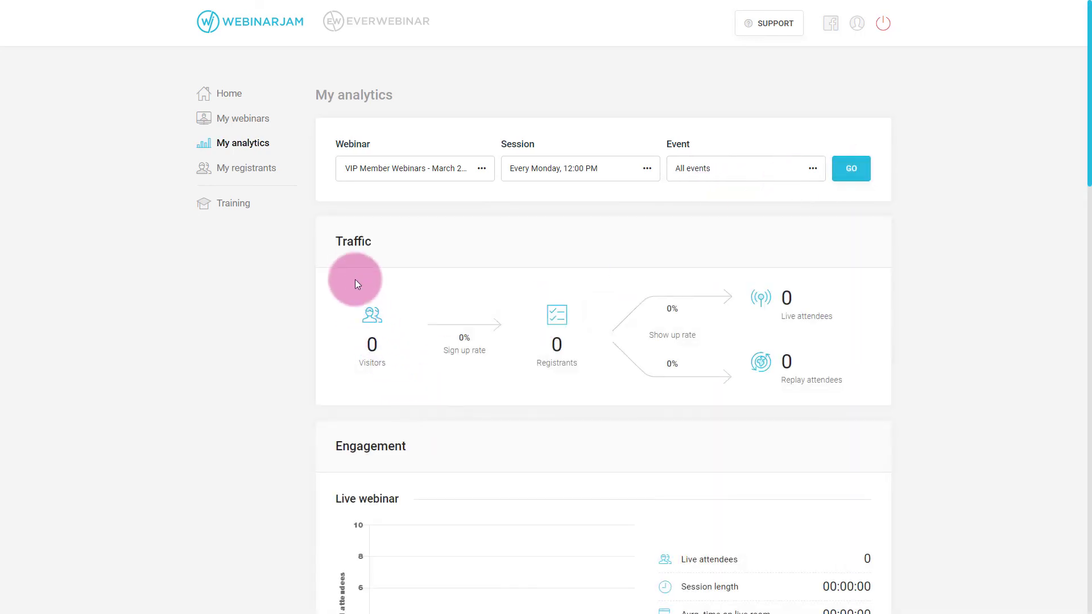
{"action": "scroll", "coordinate": [354, 279], "scroll_direction": "down", "scroll_amount": 7}
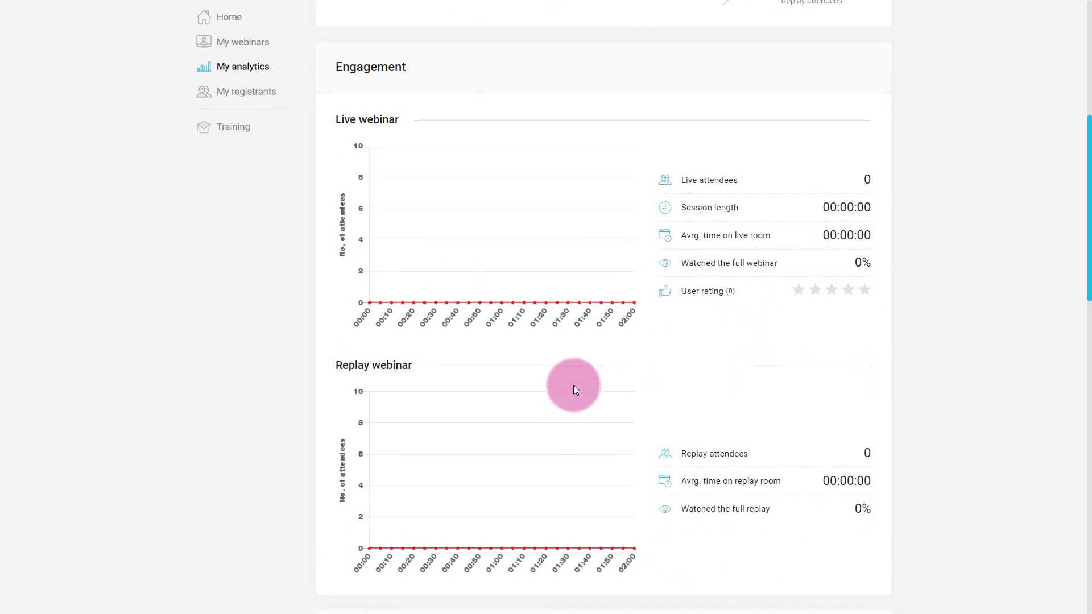
{"action": "scroll", "coordinate": [573, 384], "scroll_direction": "down", "scroll_amount": 10}
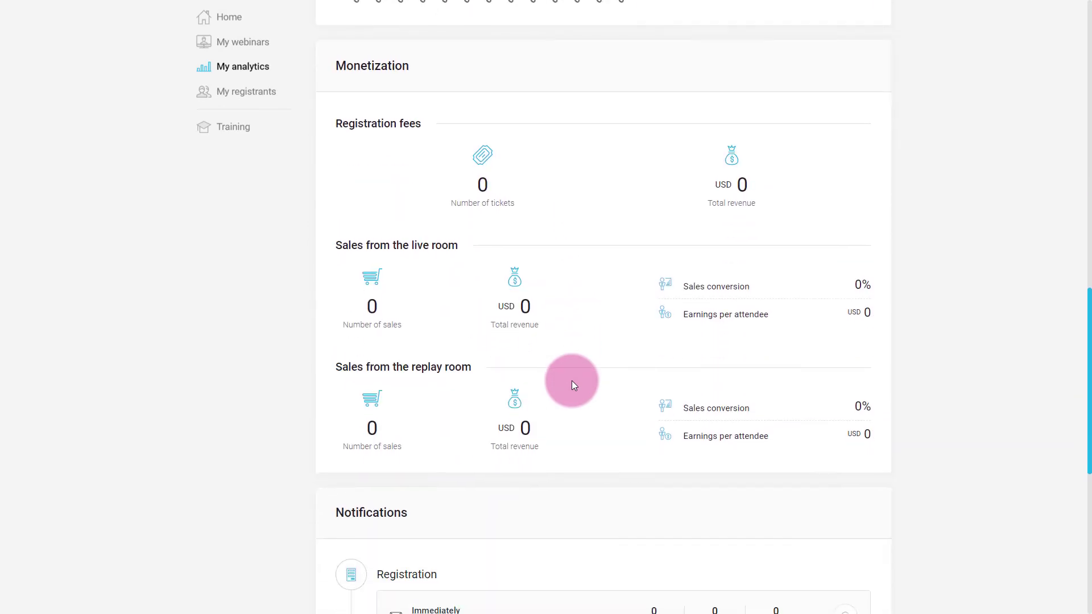
{"action": "scroll", "coordinate": [572, 380], "scroll_direction": "down", "scroll_amount": 8}
{"action": "scroll", "coordinate": [571, 381], "scroll_direction": "up", "scroll_amount": 7}
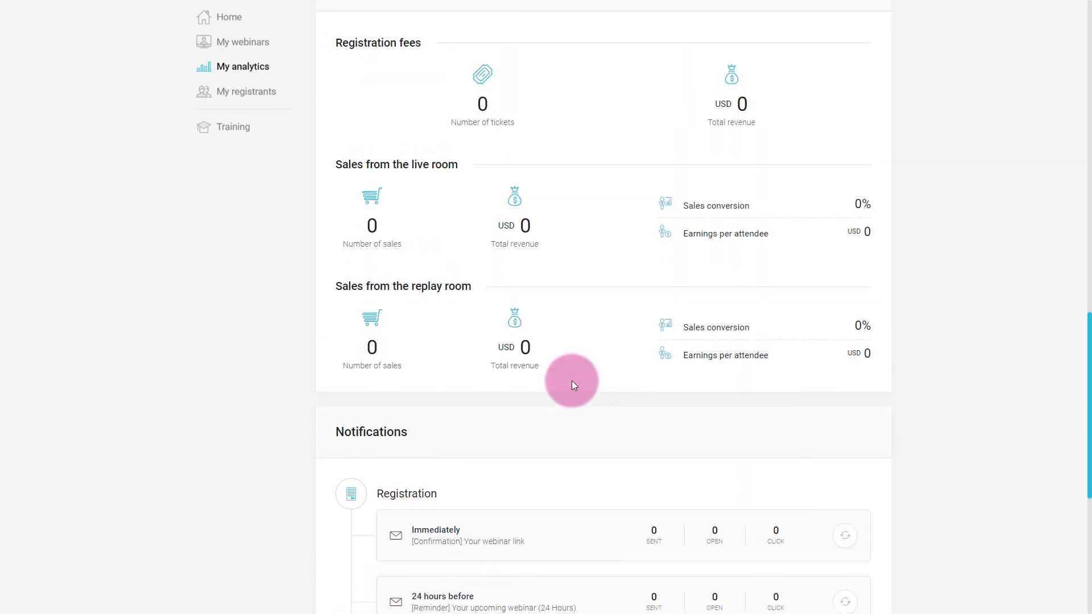
{"action": "scroll", "coordinate": [571, 380], "scroll_direction": "up", "scroll_amount": 20}
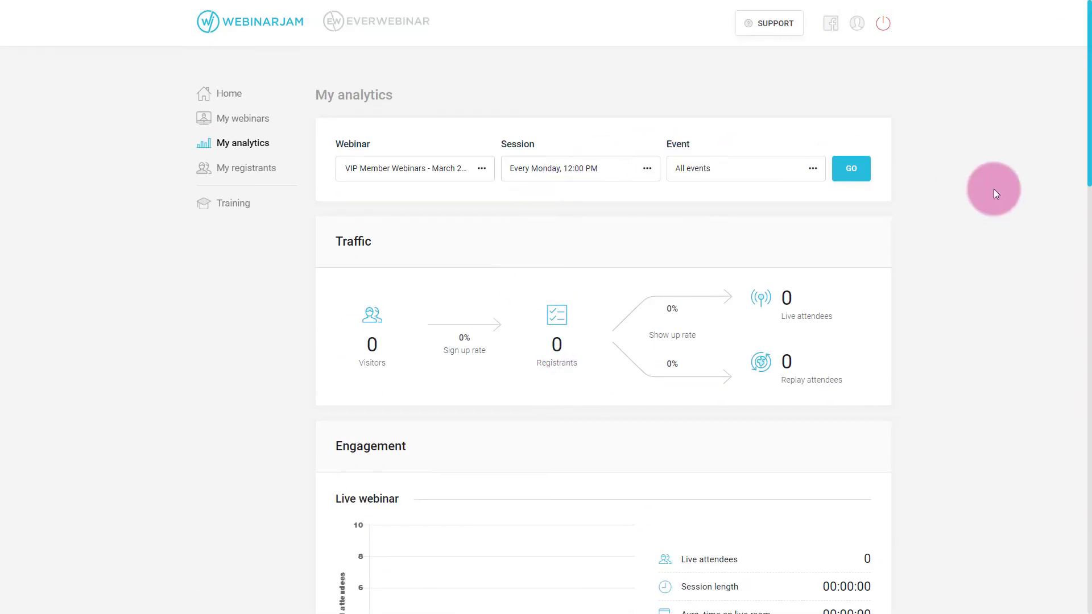